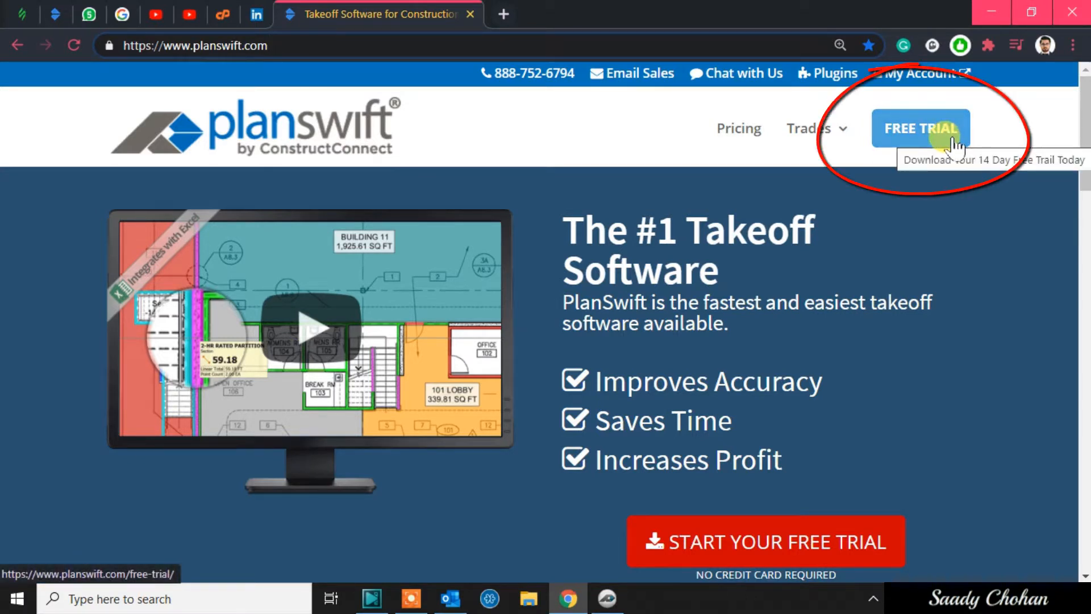
Step: Review the takeoff software's advertised benefits and the list of supported trades on the PlanSwift website
{"action": "left_click", "coordinate": [736, 322]}
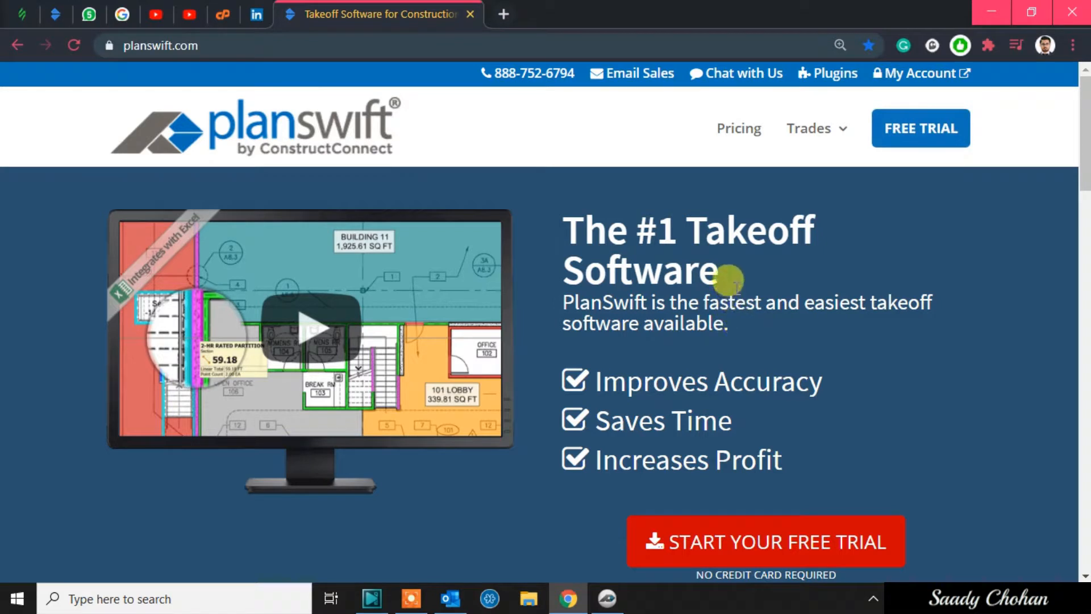
{"action": "left_click_drag", "start_coordinate": [564, 224], "coordinate": [692, 254]}
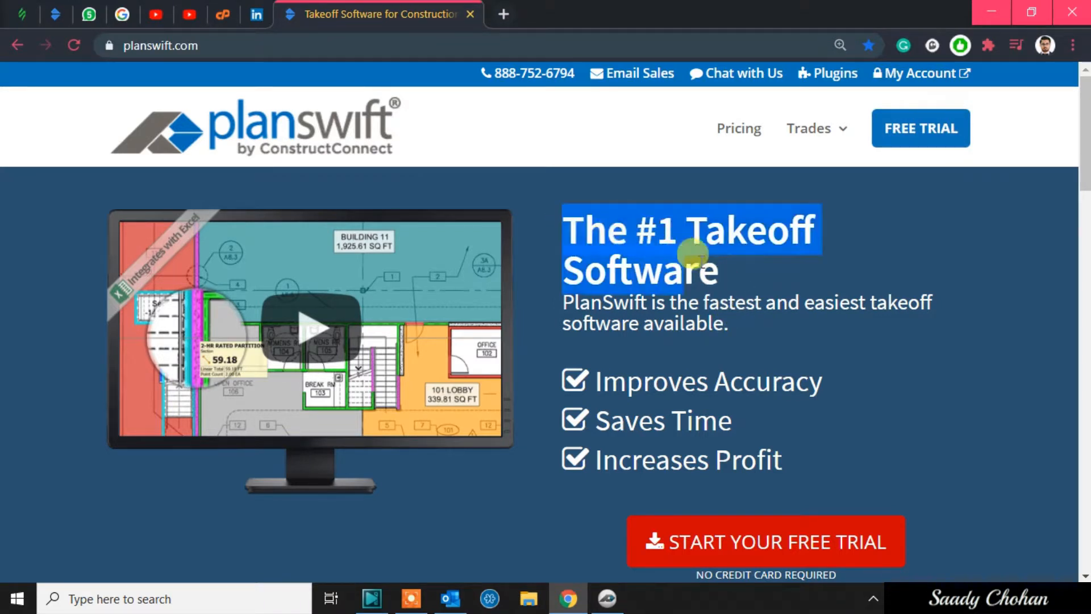
{"action": "left_click", "coordinate": [728, 272]}
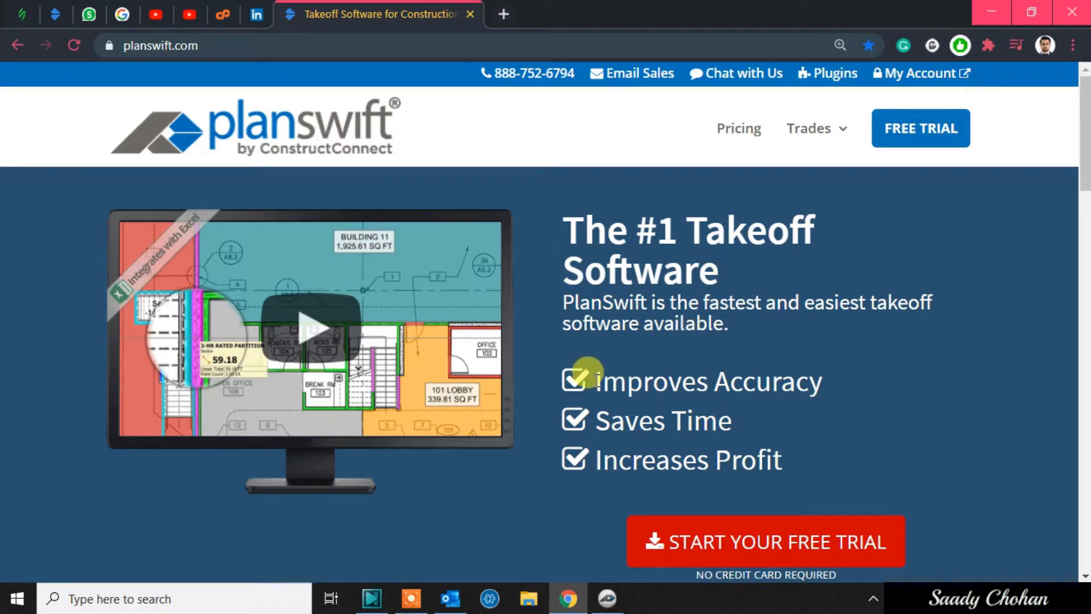
{"action": "left_click_drag", "start_coordinate": [612, 383], "coordinate": [804, 380]}
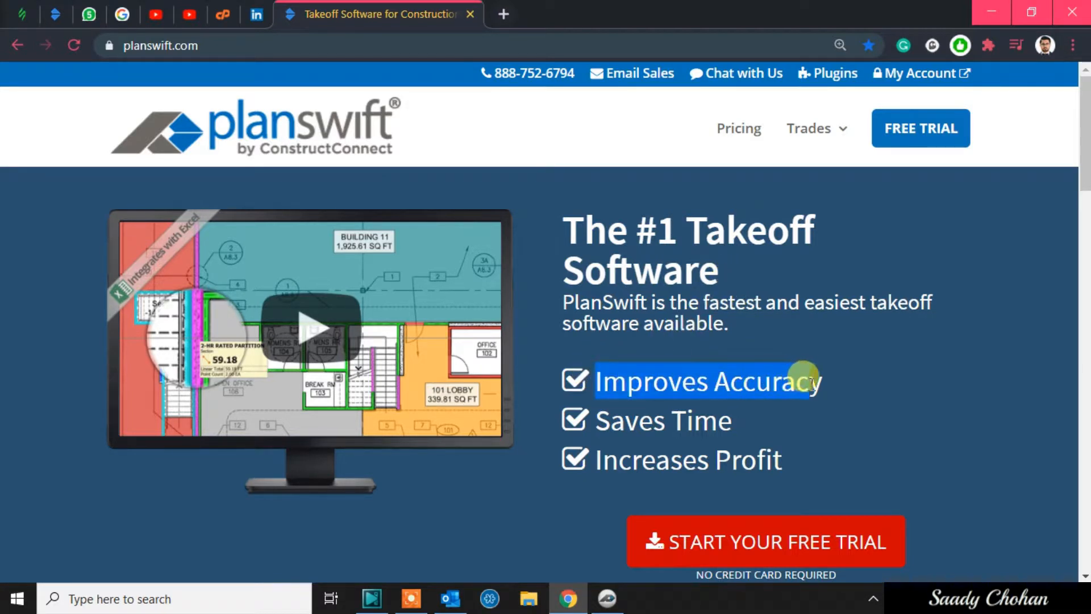
{"action": "left_click", "coordinate": [761, 420]}
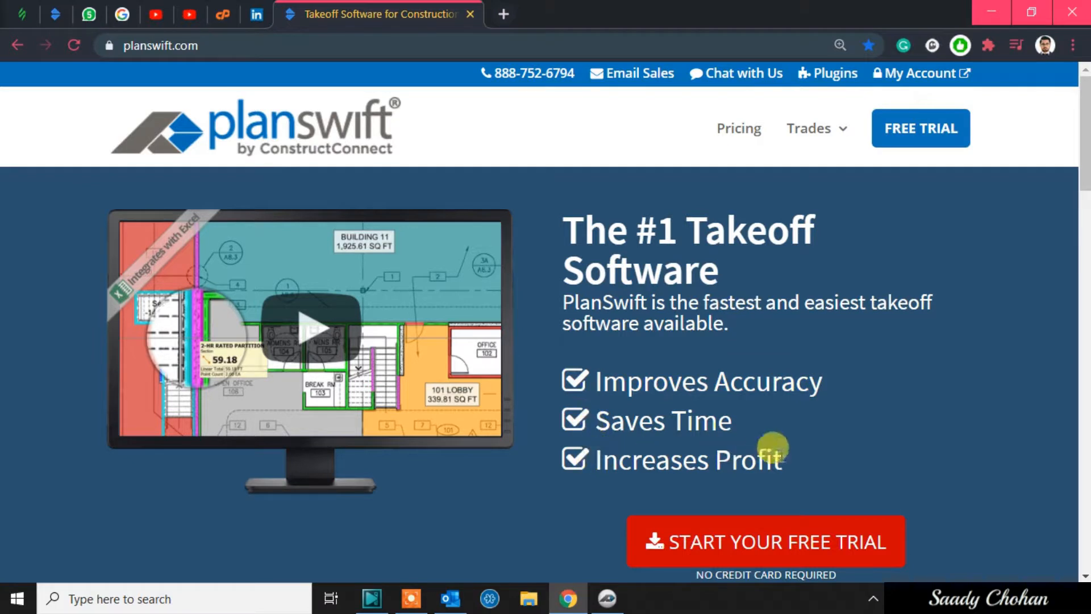
{"action": "mouse_move", "coordinate": [841, 149]}
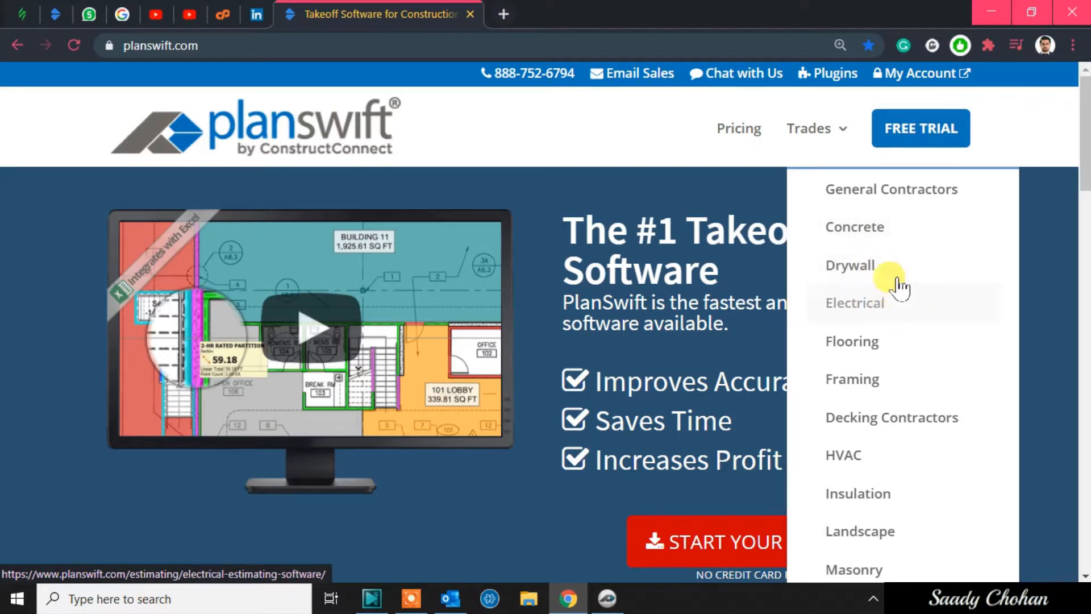
{"action": "scroll", "coordinate": [883, 352], "scroll_direction": "down", "scroll_amount": 1}
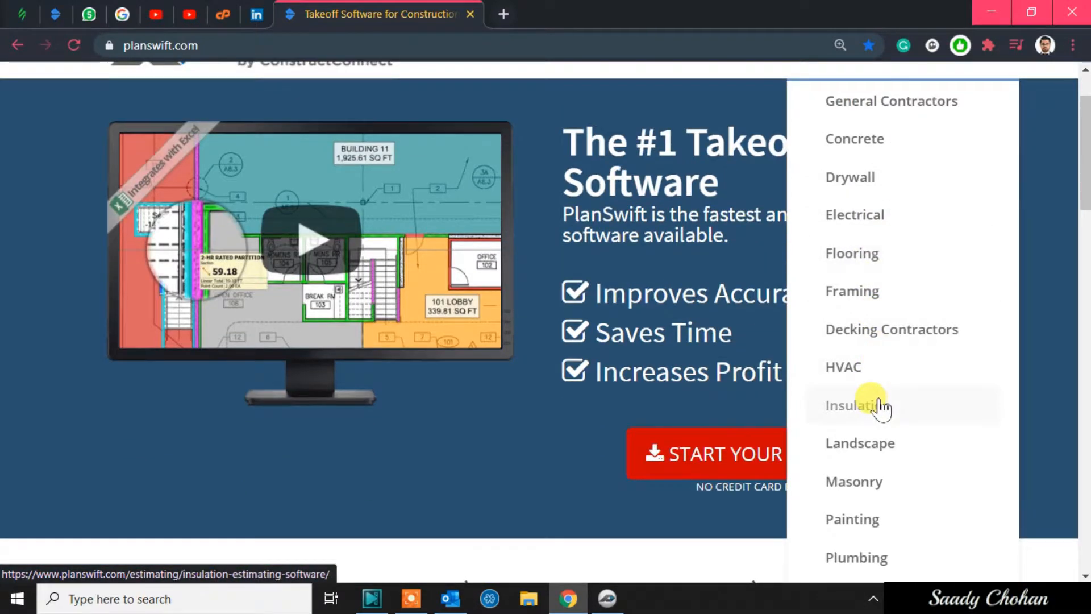
{"action": "scroll", "coordinate": [882, 407], "scroll_direction": "up", "scroll_amount": 1}
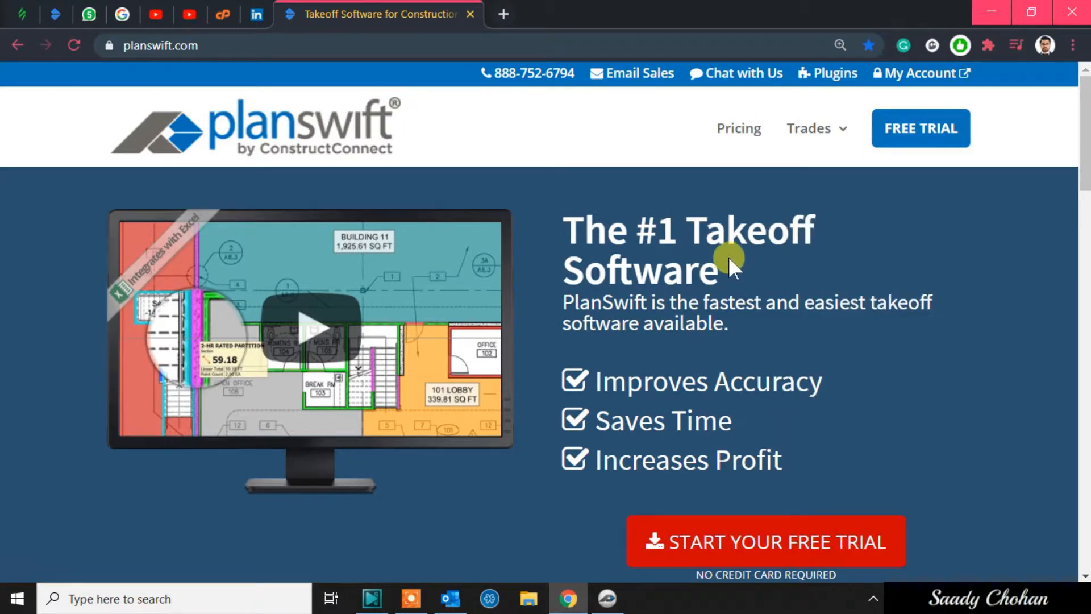
Step: Switch to PlanSwift and look over its start page and the Home, Page and View command sets
{"action": "left_click", "coordinate": [607, 597]}
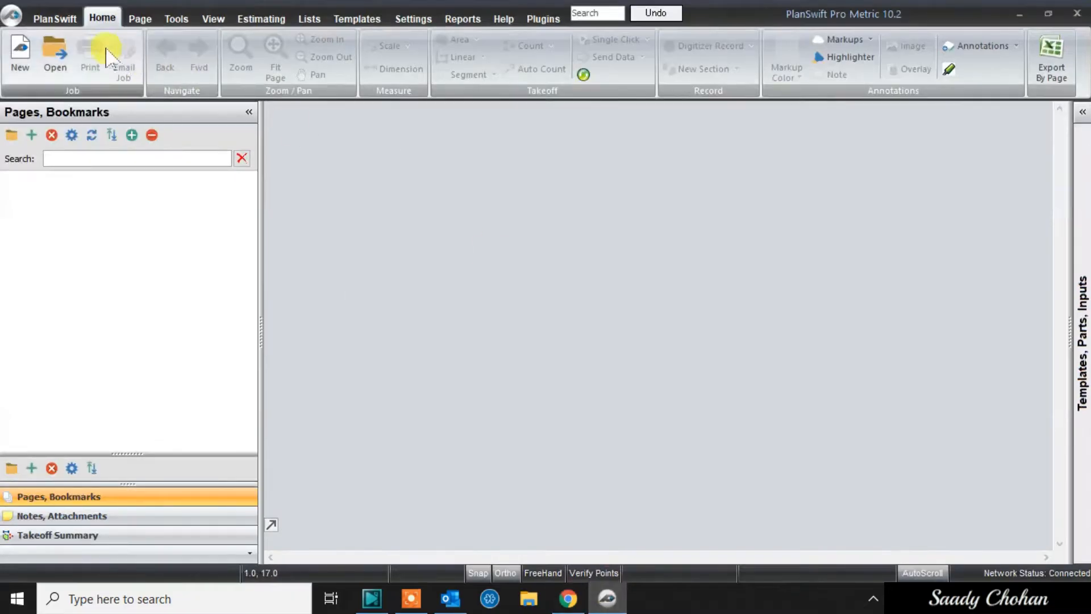
{"action": "left_click", "coordinate": [73, 22]}
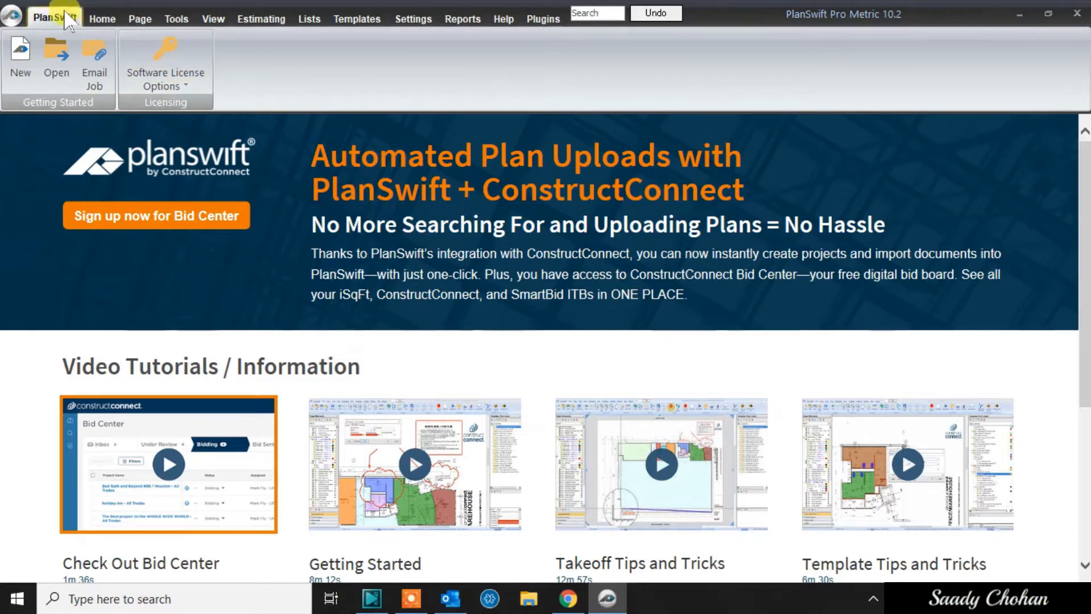
{"action": "left_click", "coordinate": [102, 18]}
{"action": "left_click", "coordinate": [140, 19]}
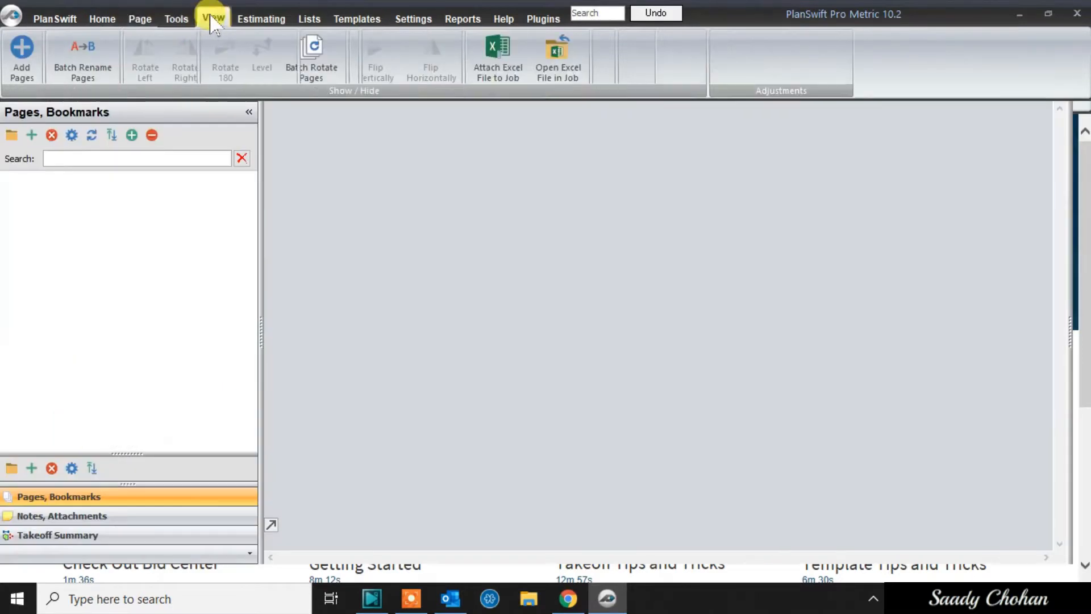
{"action": "left_click", "coordinate": [213, 19]}
{"action": "left_click", "coordinate": [102, 18]}
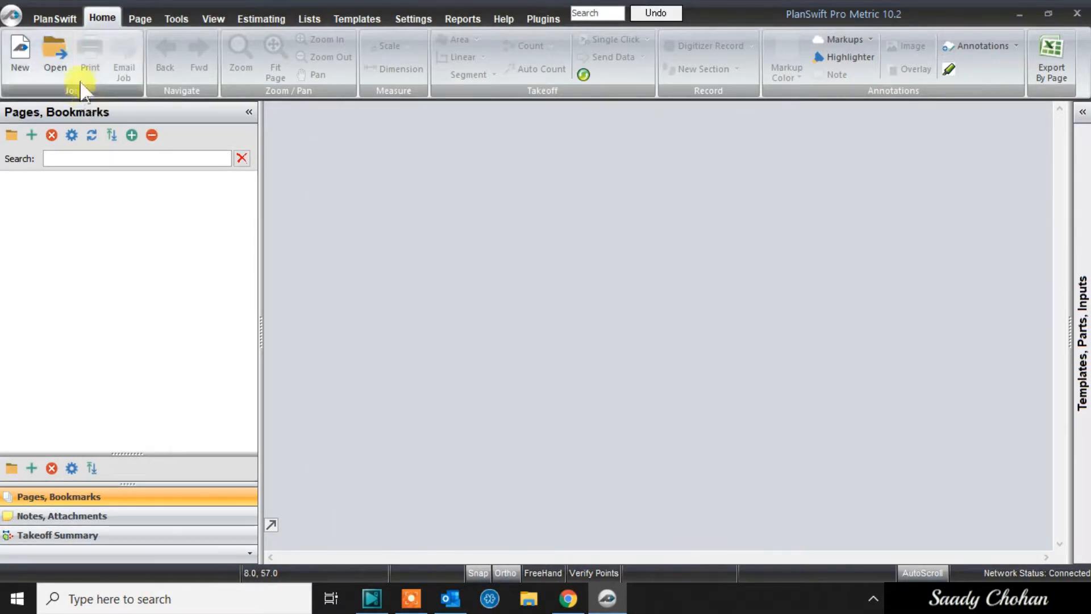
Step: Browse the existing jobs stored in the PS JOBS location, and leave the job list without opening one
{"action": "left_click", "coordinate": [59, 71]}
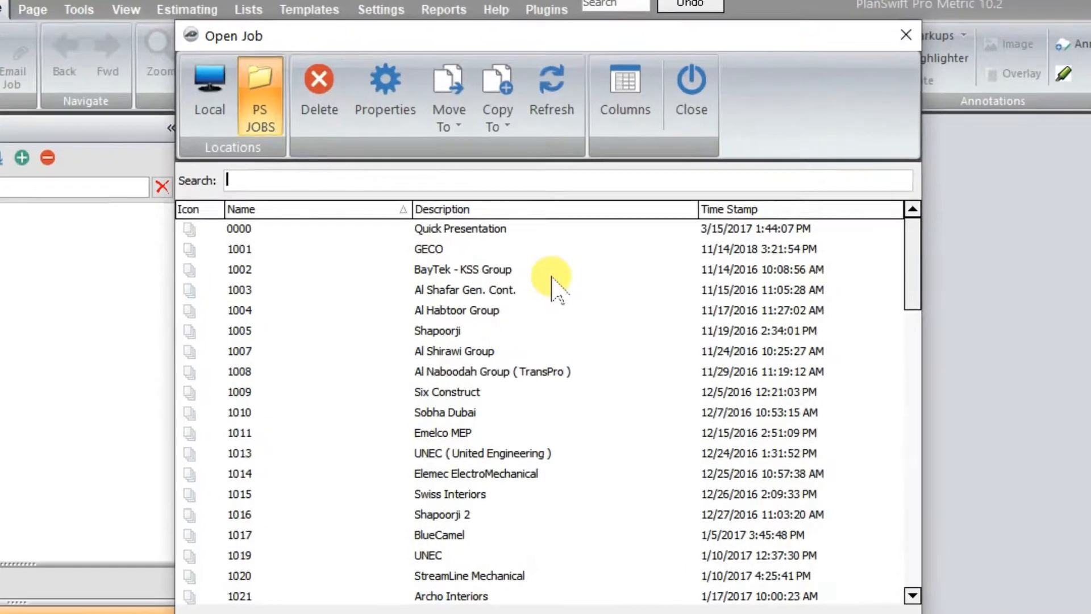
{"action": "scroll", "coordinate": [548, 255], "scroll_direction": "down", "scroll_amount": 1}
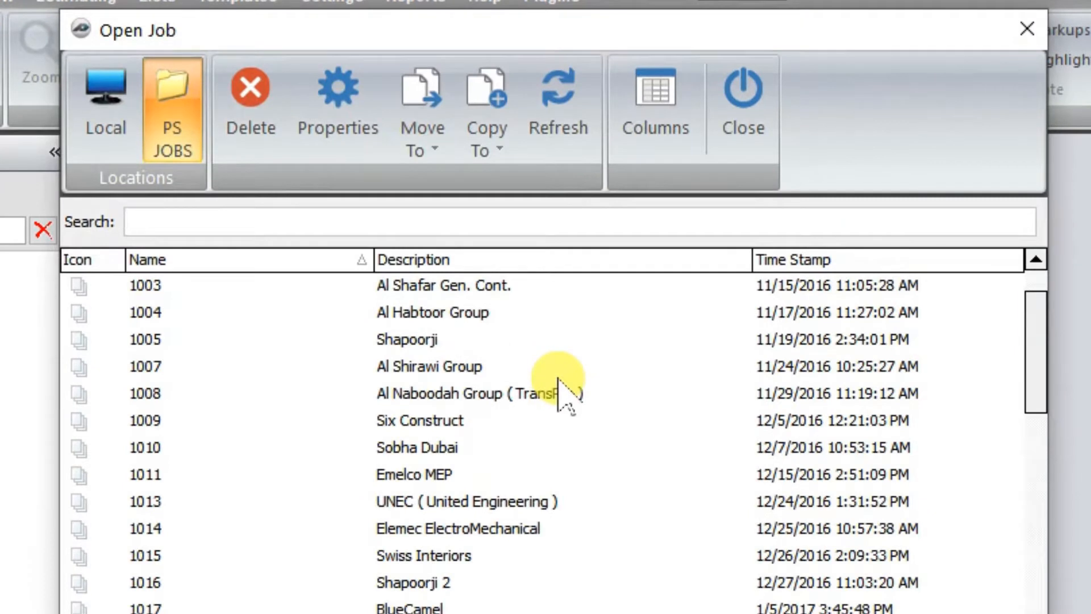
{"action": "left_click", "coordinate": [480, 368]}
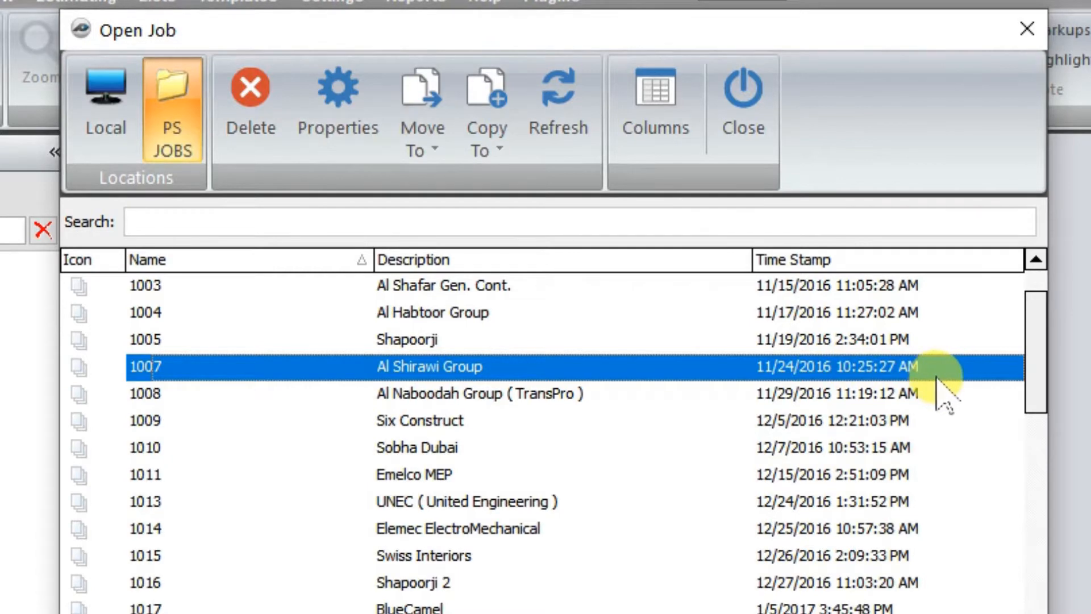
{"action": "scroll", "coordinate": [937, 392], "scroll_direction": "down", "scroll_amount": 3}
{"action": "left_click", "coordinate": [858, 447]}
{"action": "scroll", "coordinate": [858, 443], "scroll_direction": "down", "scroll_amount": 4}
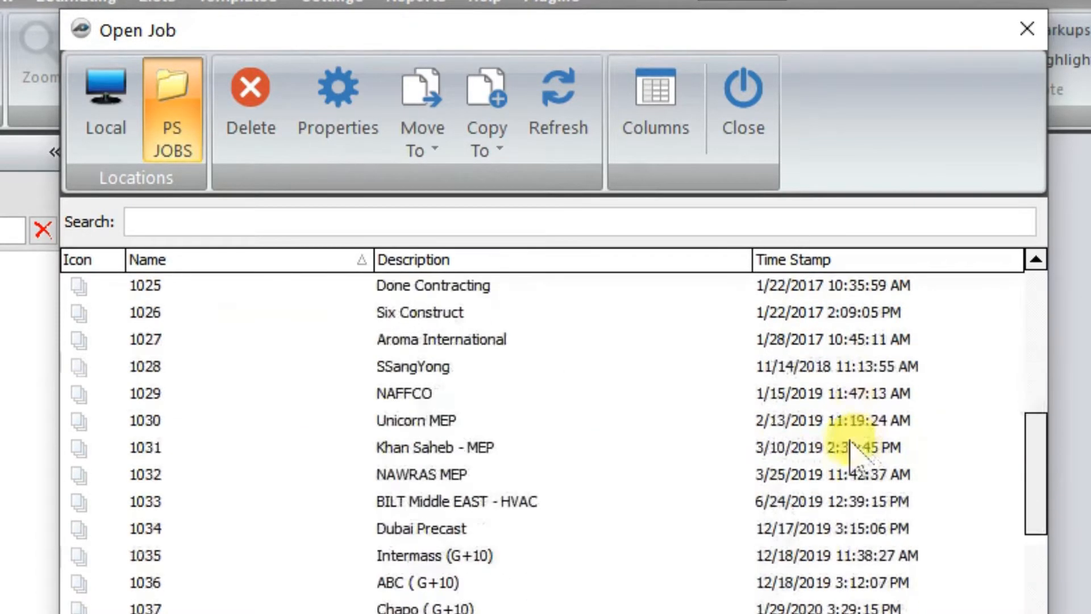
{"action": "left_click", "coordinate": [764, 341]}
{"action": "left_click", "coordinate": [767, 368]}
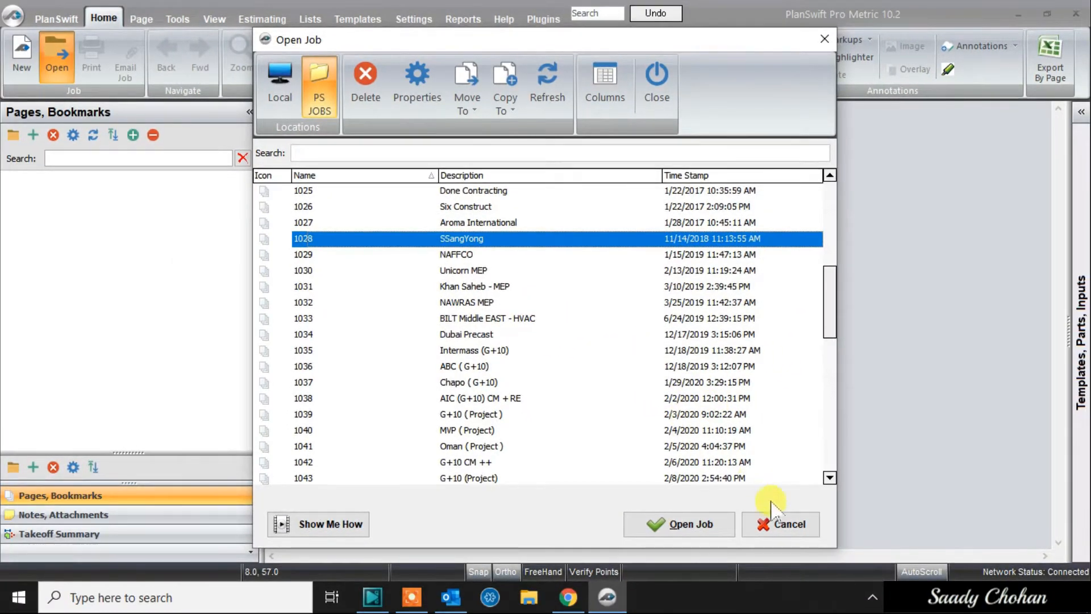
{"action": "left_click", "coordinate": [779, 523]}
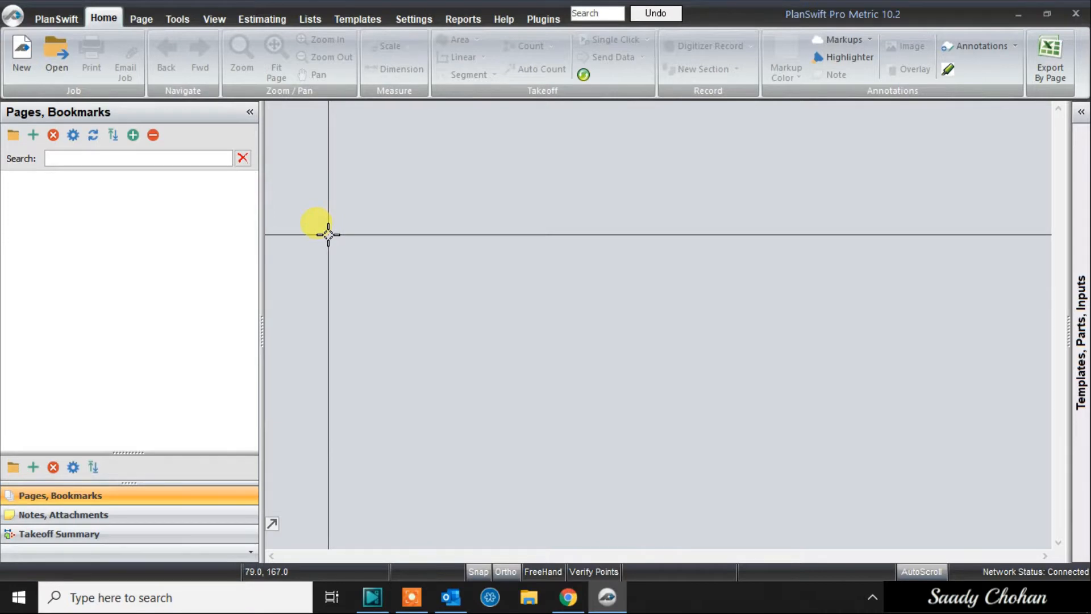
Step: Start a new job numbered 70 with the description PROJECT (ABC) and the Metric measurement type, and proceed to image file selection
{"action": "left_click", "coordinate": [17, 68]}
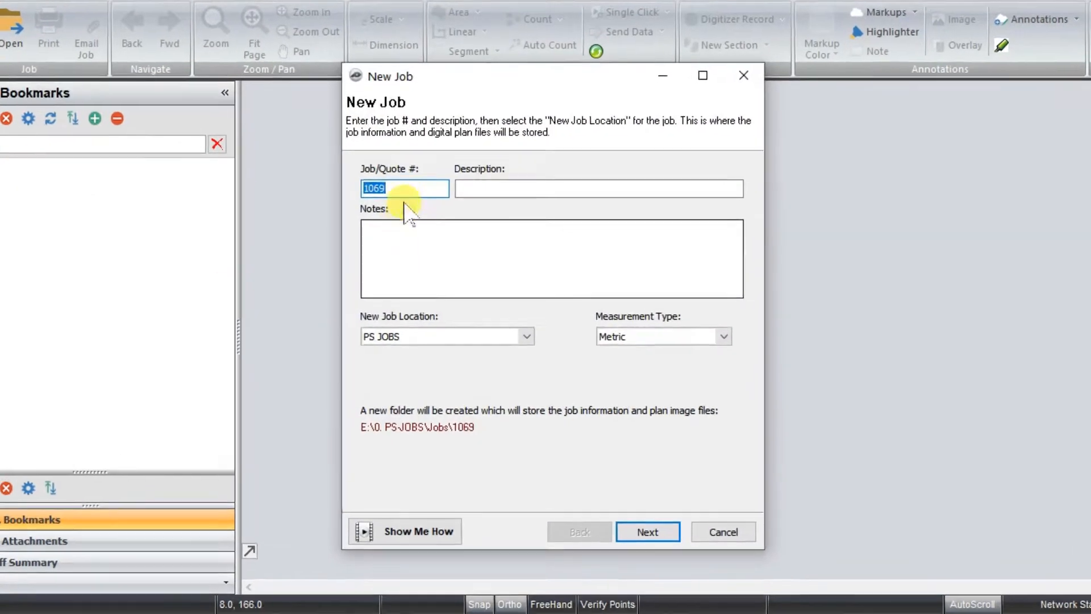
{"action": "left_click", "coordinate": [409, 196]}
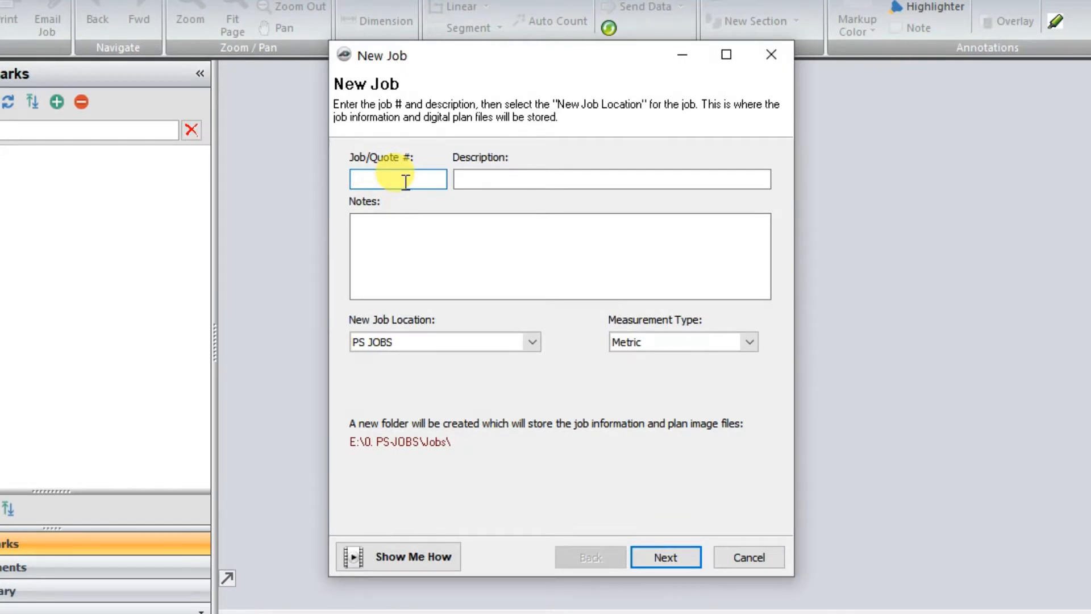
{"action": "type", "text": "70"}
{"action": "left_click", "coordinate": [496, 180]}
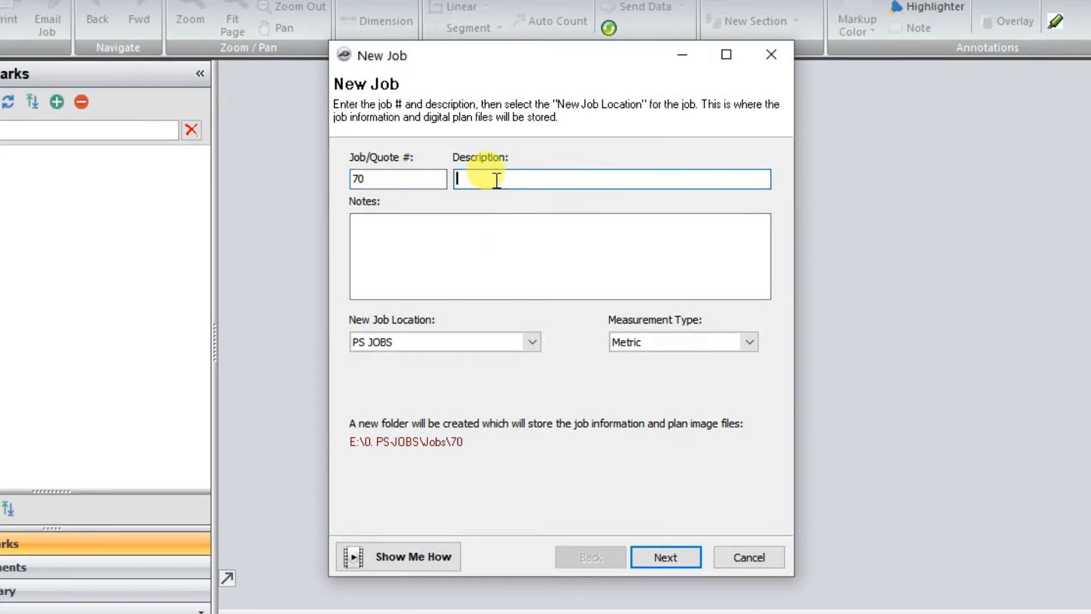
{"action": "type", "text": "PROJECT (ABC)"}
{"action": "left_click_drag", "start_coordinate": [547, 176], "coordinate": [449, 181]}
{"action": "left_click", "coordinate": [699, 342]}
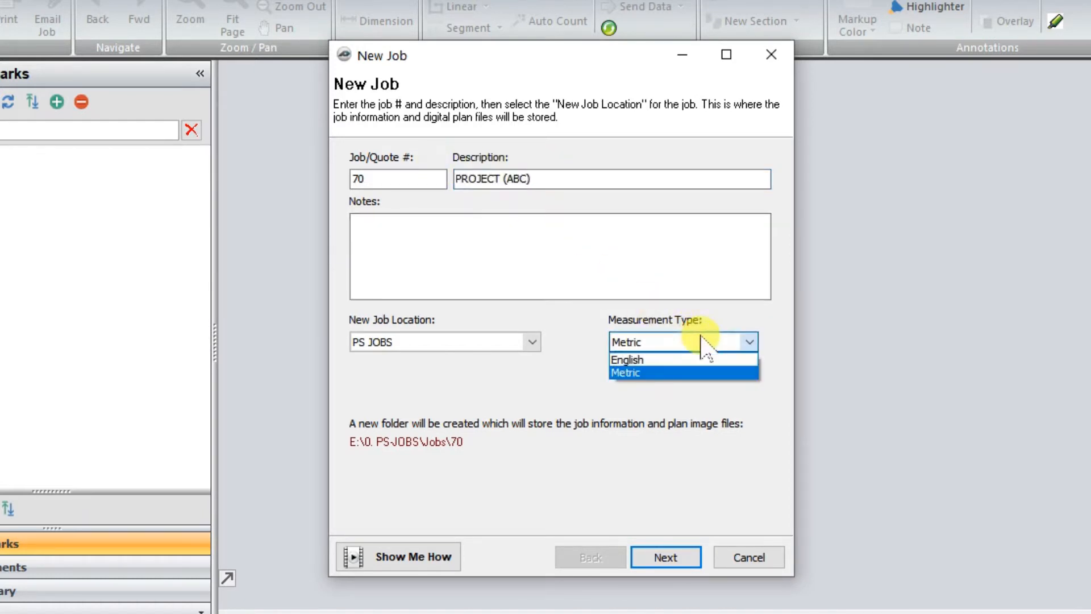
{"action": "left_click", "coordinate": [687, 372]}
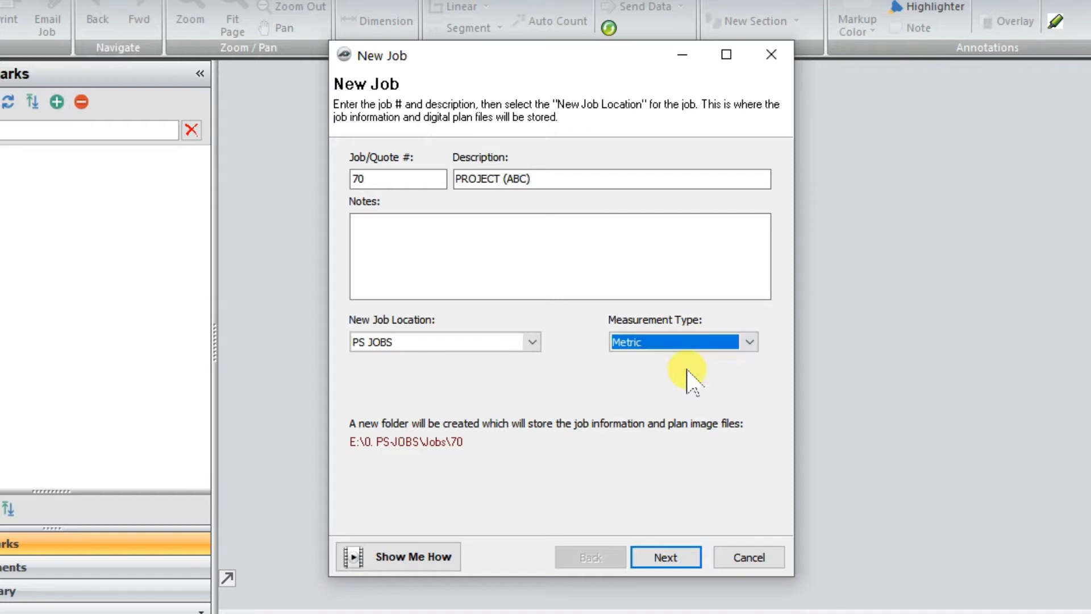
{"action": "left_click", "coordinate": [675, 557]}
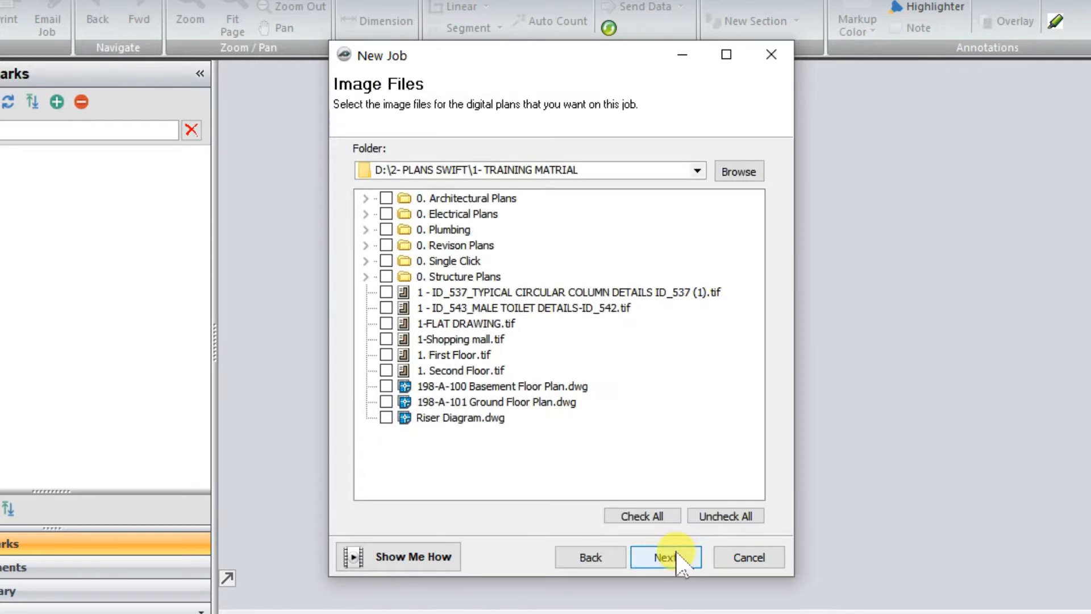
Step: Enlarge the new job dialog and choose D:\2- PLANS SWIFT\1- TRAINING MATRIAL as the source folder for the plan images
{"action": "left_click_drag", "start_coordinate": [329, 40], "coordinate": [253, 5]}
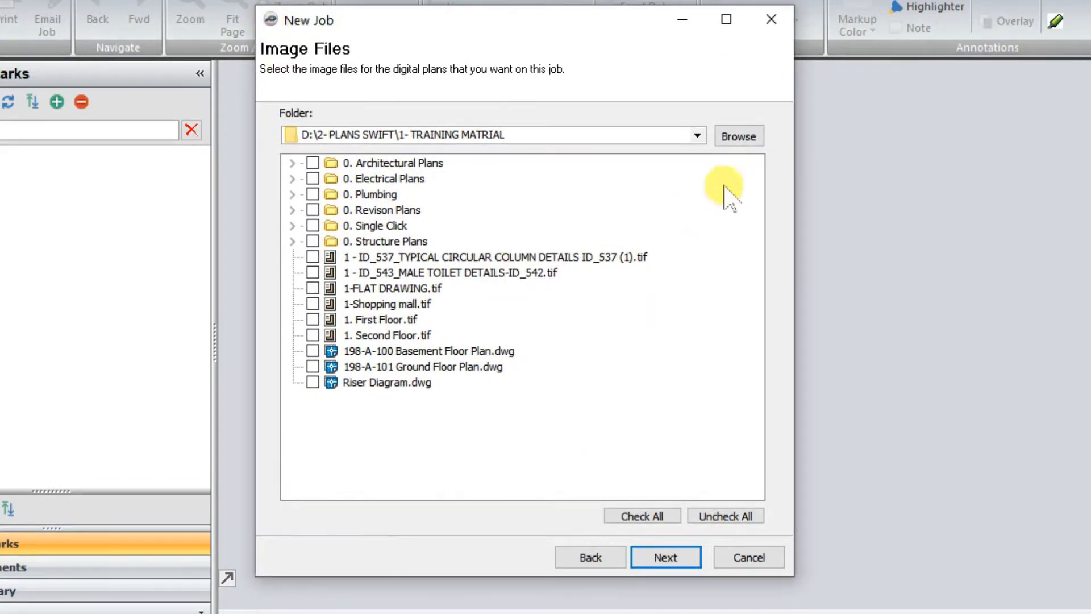
{"action": "left_click", "coordinate": [740, 142]}
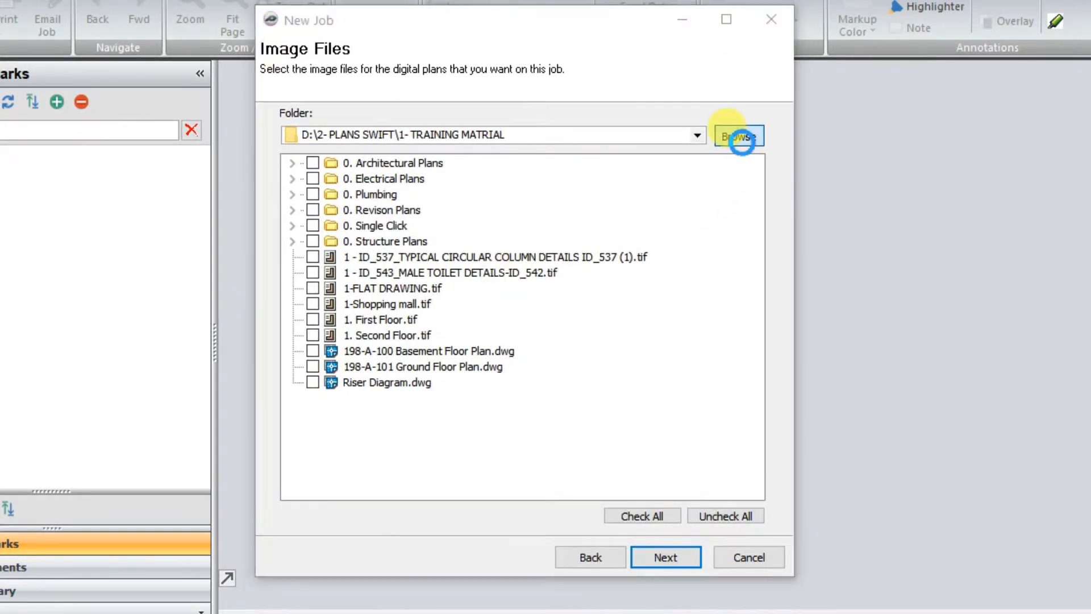
{"action": "scroll", "coordinate": [670, 189], "scroll_direction": "down", "scroll_amount": 2}
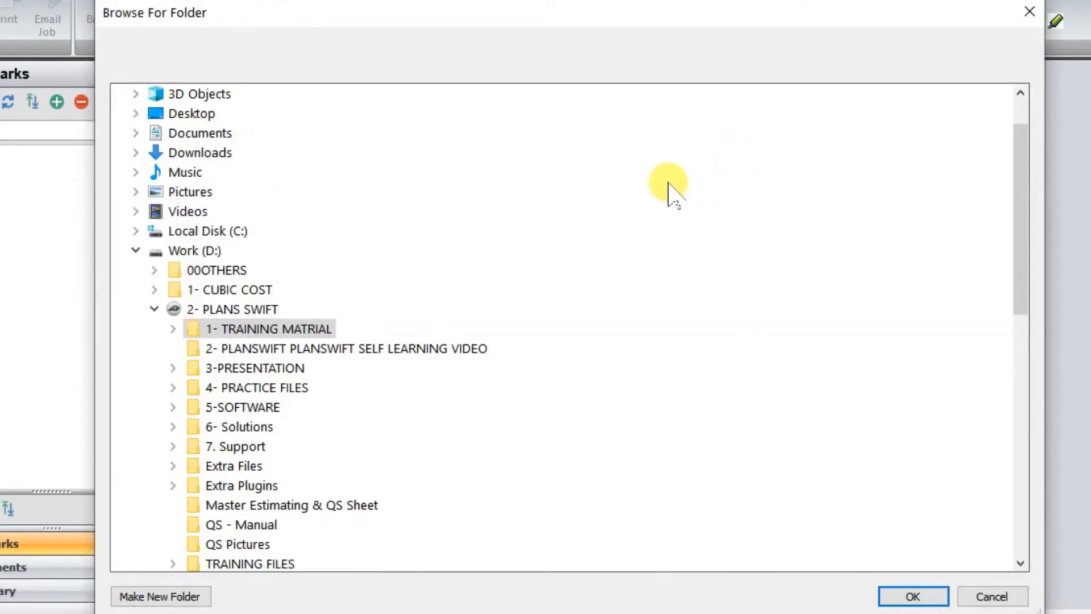
{"action": "double_click", "coordinate": [289, 271]}
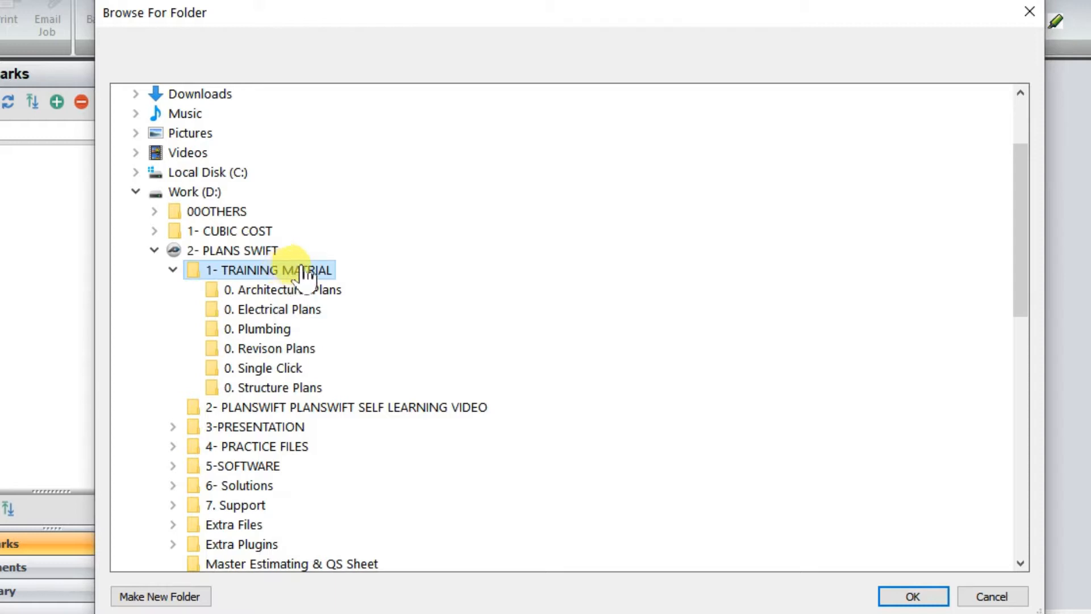
{"action": "left_click", "coordinate": [903, 596]}
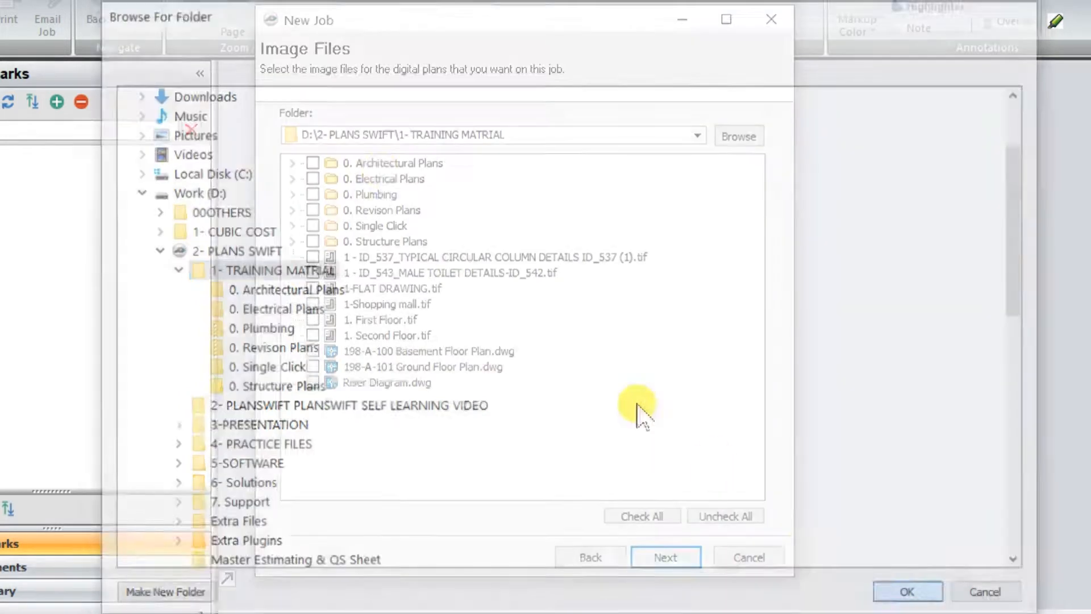
Step: Individually mark all loose drawing files and the Structure Plans, Single Click, Revison Plans and Plumbing folders for the job
{"action": "left_click", "coordinate": [313, 381]}
{"action": "left_click", "coordinate": [313, 366]}
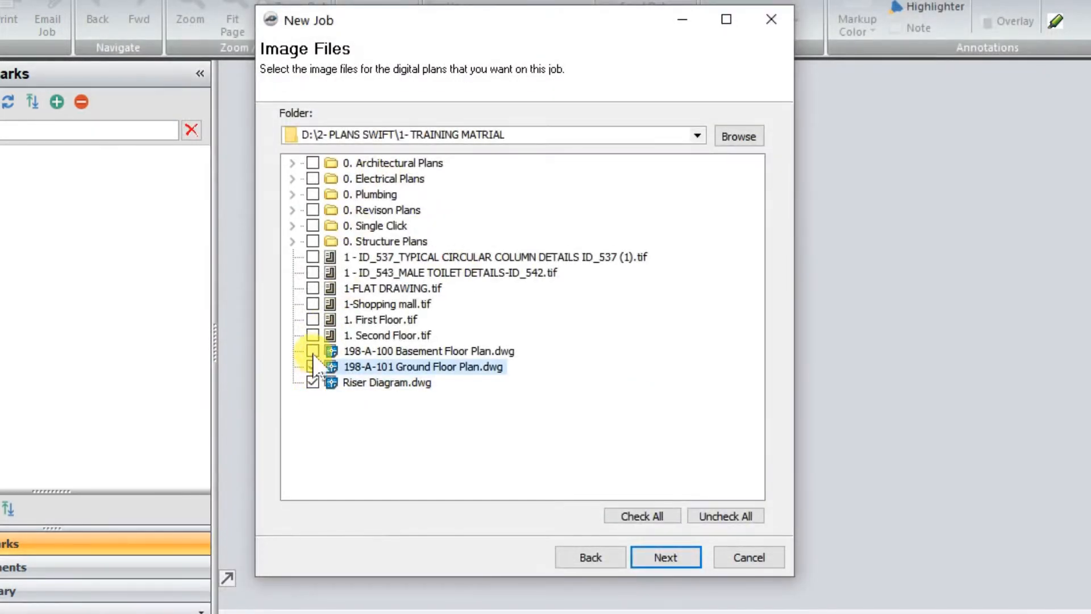
{"action": "left_click", "coordinate": [313, 351]}
{"action": "left_click", "coordinate": [313, 334]}
{"action": "left_click", "coordinate": [312, 319]}
{"action": "left_click", "coordinate": [313, 303]}
{"action": "left_click", "coordinate": [313, 288]}
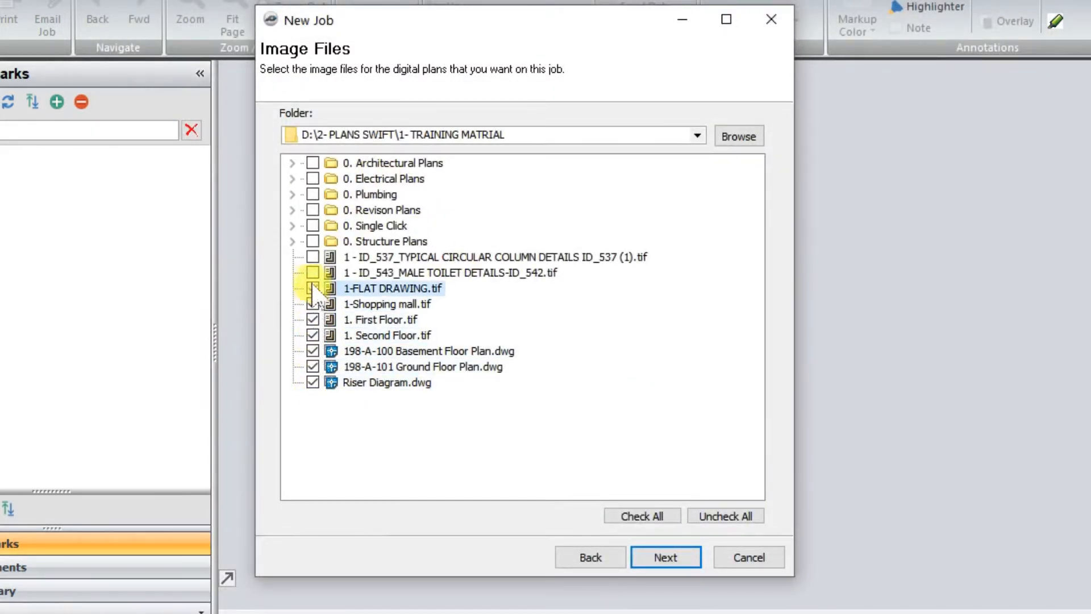
{"action": "left_click", "coordinate": [312, 272]}
{"action": "left_click", "coordinate": [313, 256]}
{"action": "left_click", "coordinate": [313, 241]}
{"action": "left_click", "coordinate": [312, 225]}
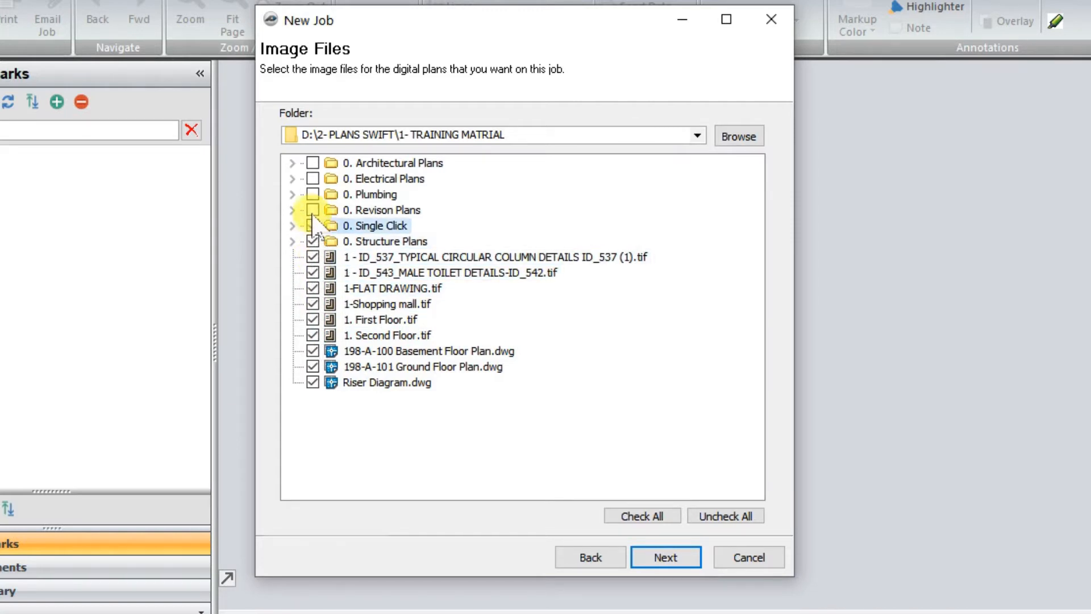
{"action": "left_click", "coordinate": [313, 210]}
{"action": "left_click", "coordinate": [312, 193]}
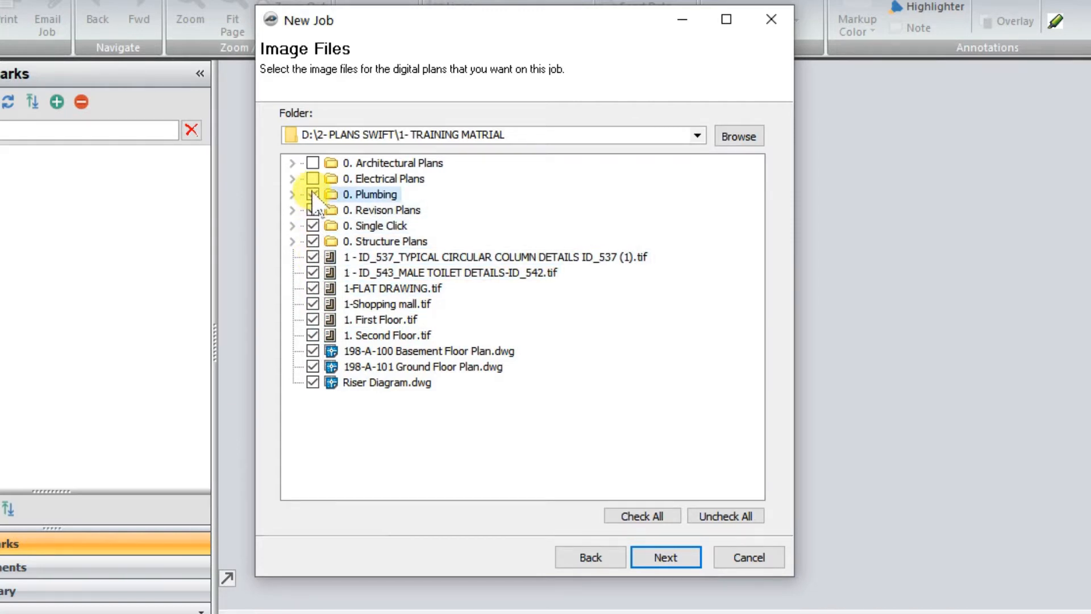
Step: Mark every file and folder in the training material for the job at once, and expand the Revison Plans folder
{"action": "left_click", "coordinate": [642, 516]}
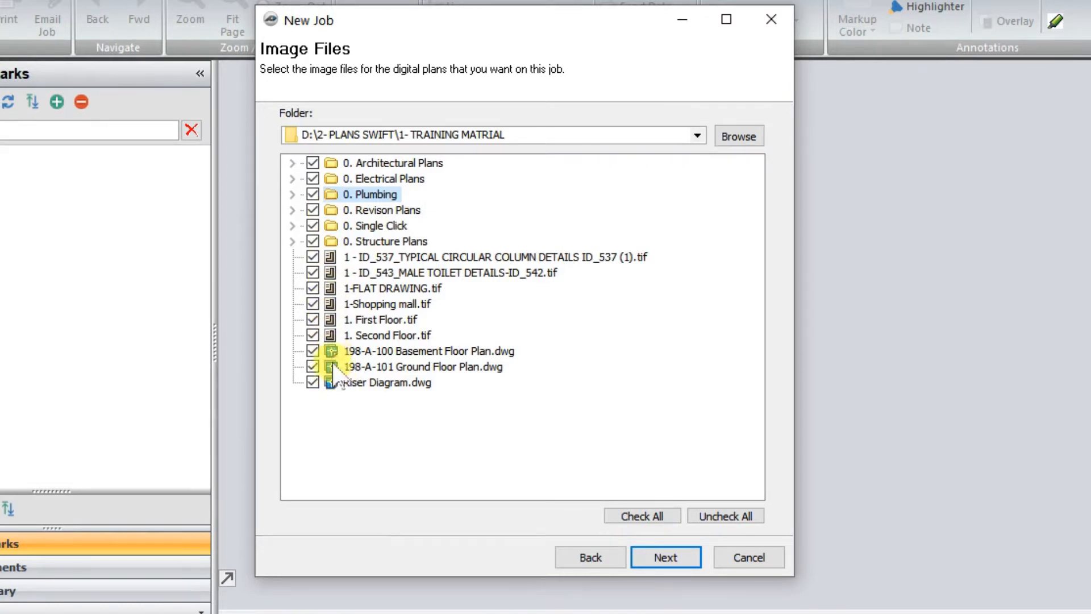
{"action": "left_click", "coordinate": [290, 210]}
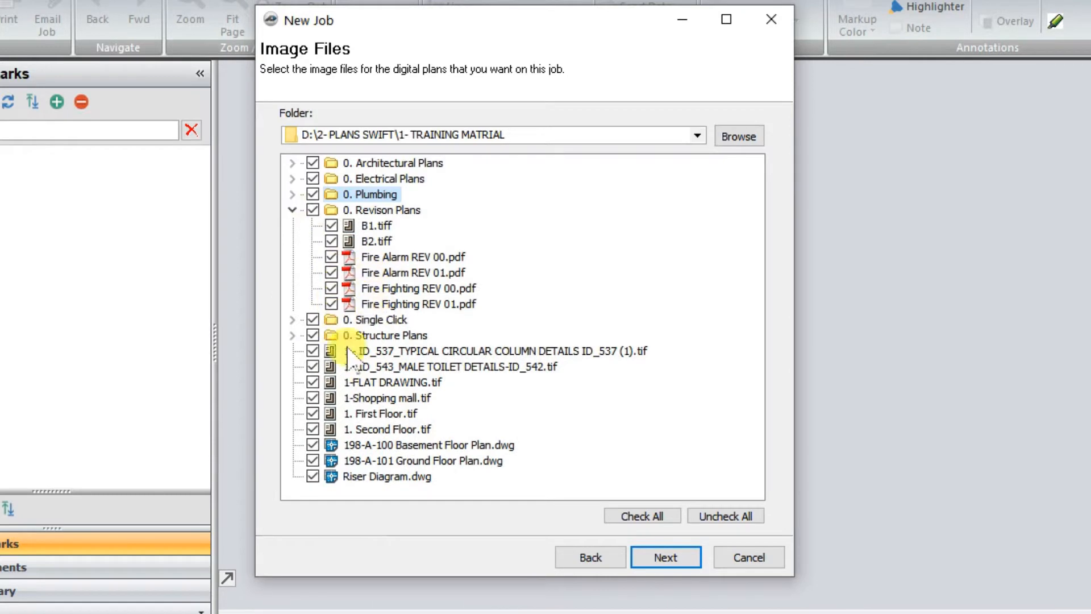
Step: Accept the selected plan files and the default conversion settings, and finish importing the plans into the job
{"action": "left_click", "coordinate": [670, 555]}
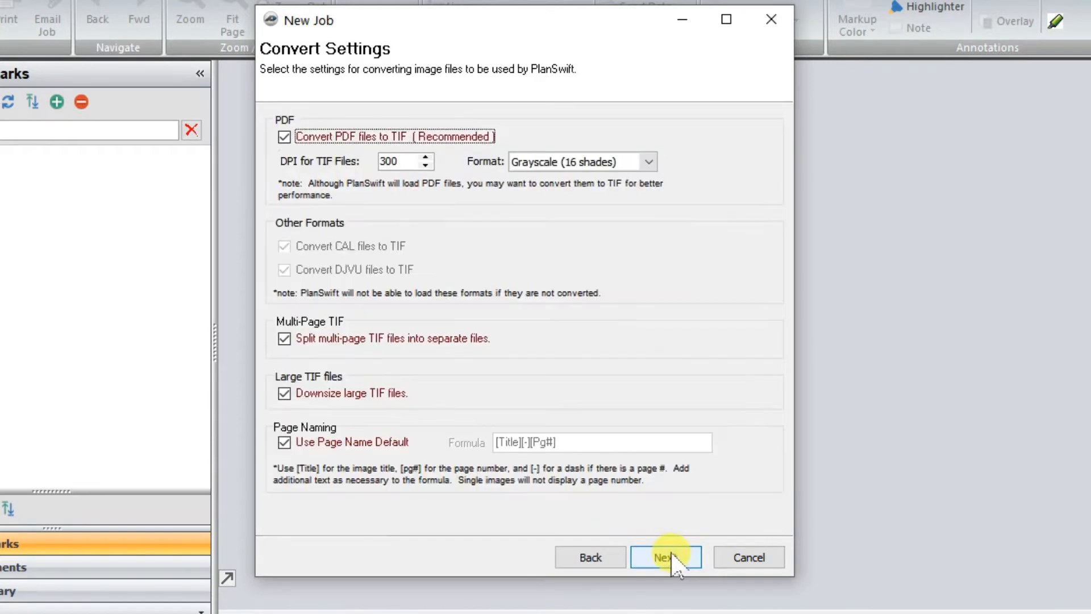
{"action": "left_click", "coordinate": [672, 566]}
{"action": "left_click", "coordinate": [672, 567]}
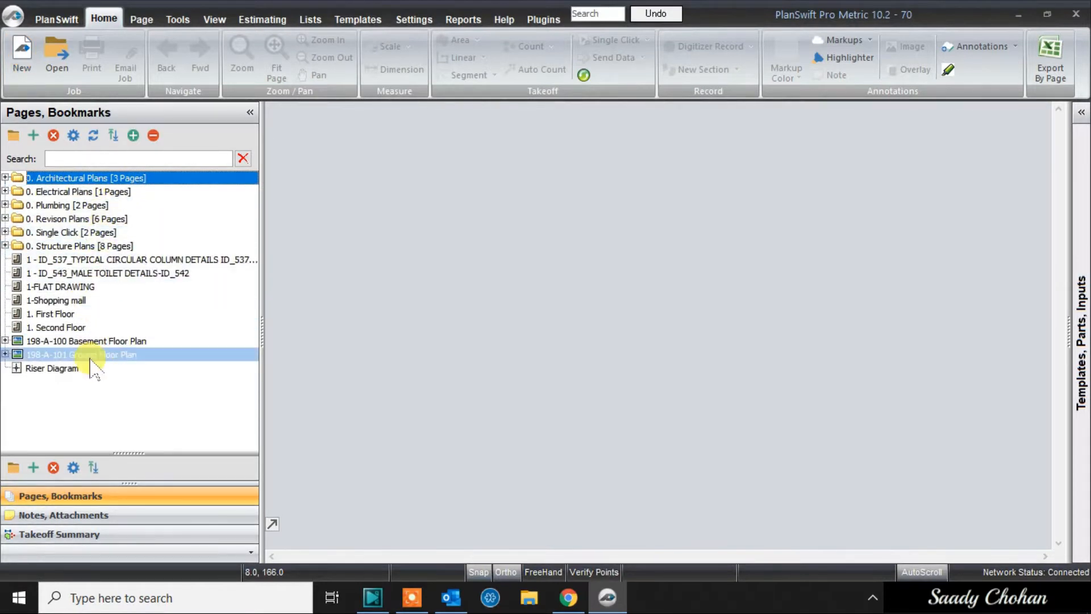
Step: Expand the 198-A-100 Basement and 198-A-101 Ground Floor Plan drawings and view their individual pages
{"action": "left_click", "coordinate": [5, 341]}
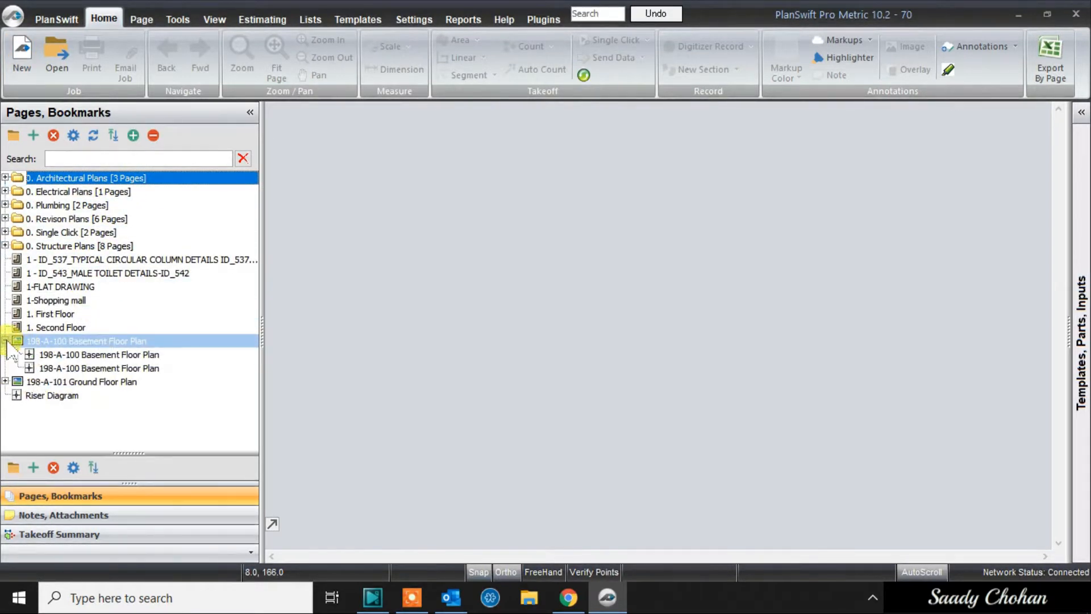
{"action": "left_click", "coordinate": [56, 354]}
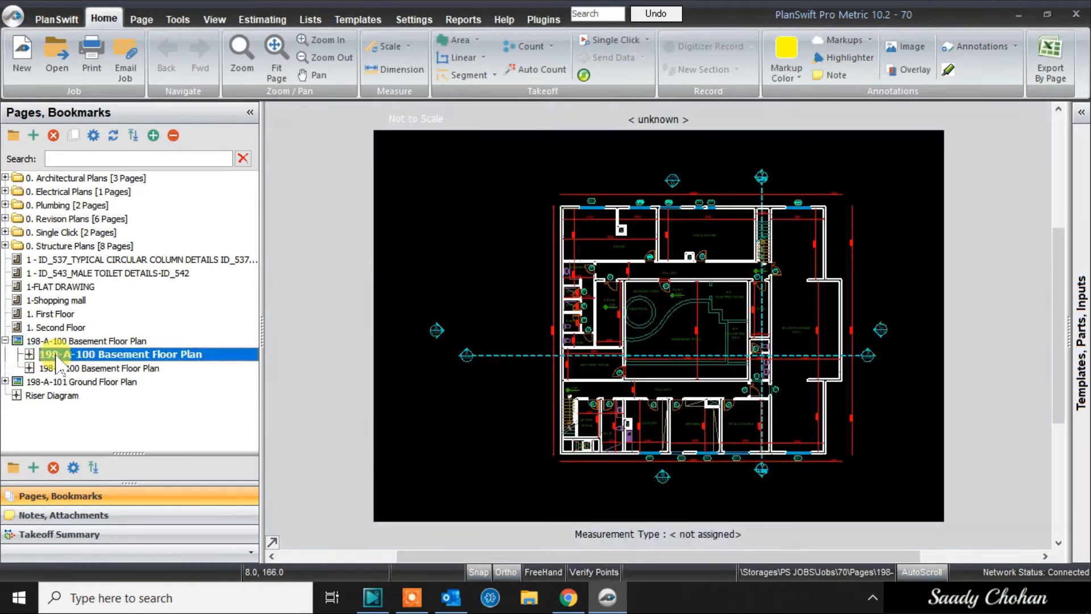
{"action": "left_click_drag", "start_coordinate": [57, 358], "coordinate": [69, 370]}
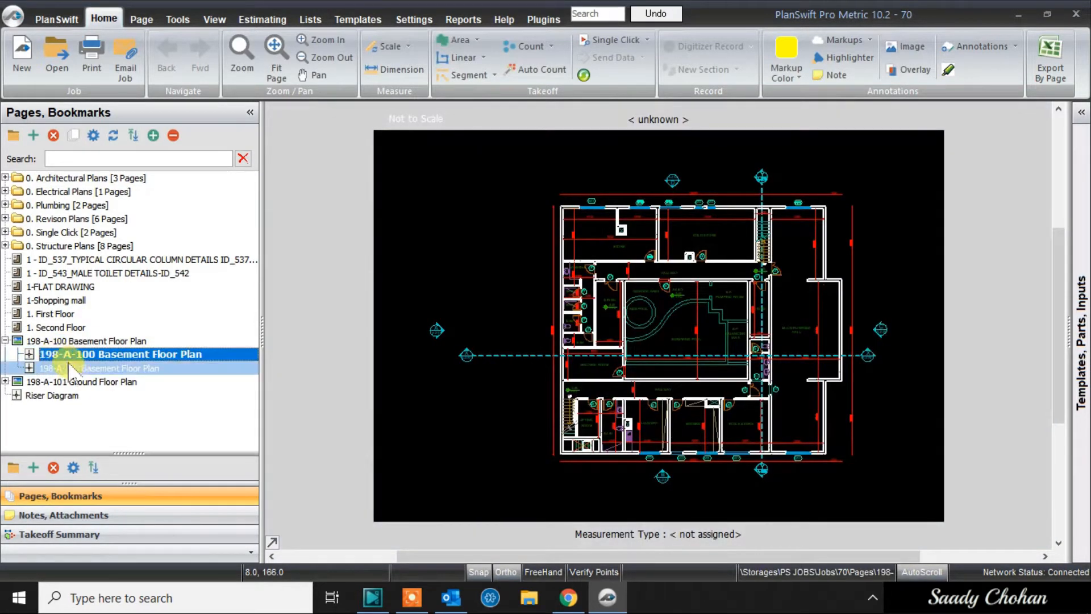
{"action": "left_click", "coordinate": [131, 370]}
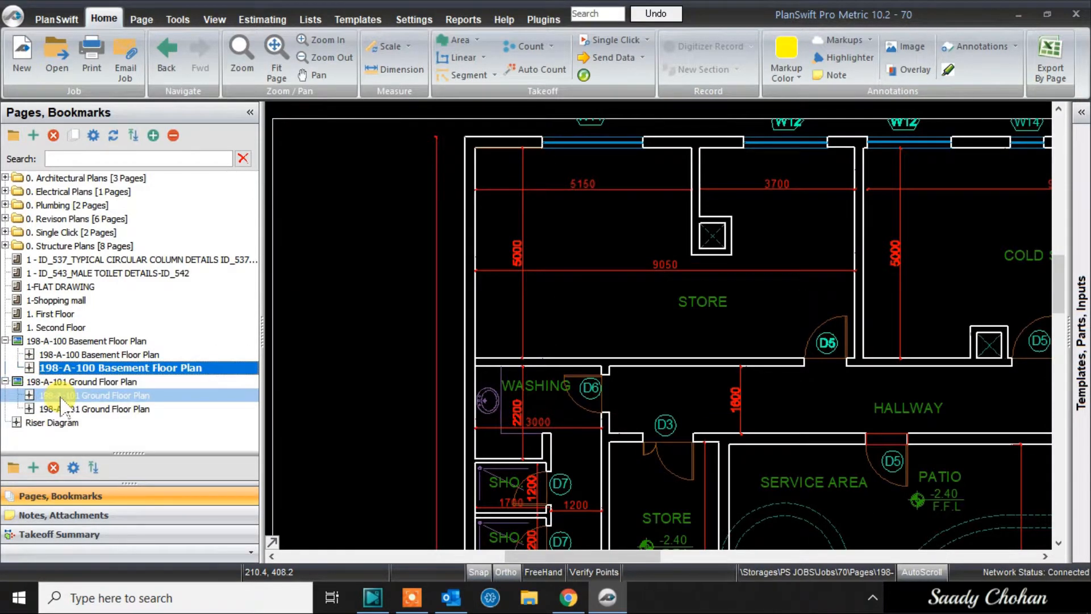
{"action": "left_click", "coordinate": [61, 396]}
{"action": "left_click", "coordinate": [232, 406]}
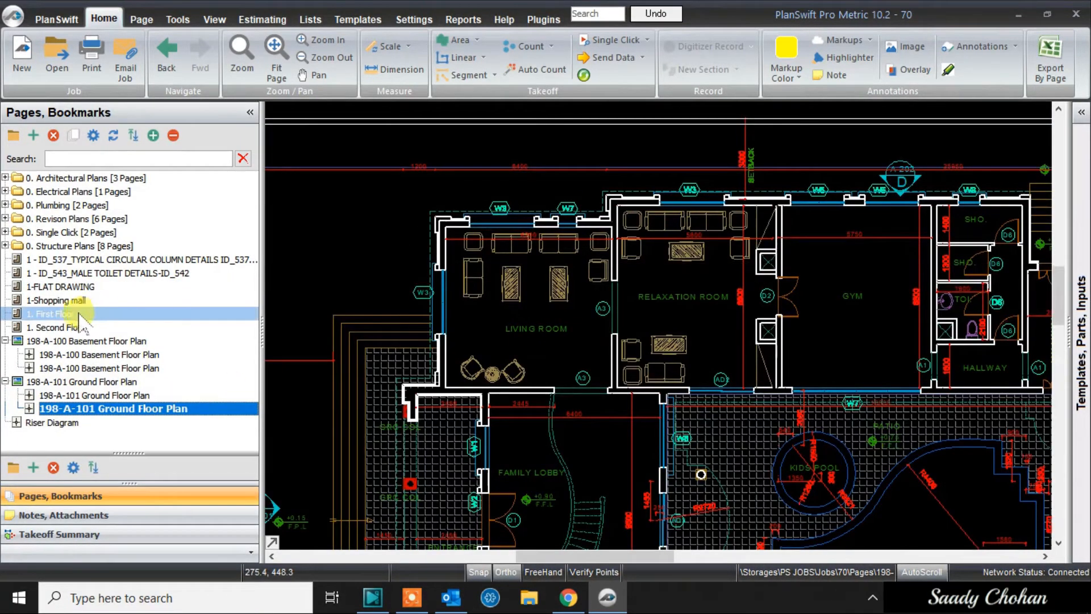
Step: Compare the First Floor, Second Floor and Shopping mall pages with the first 198-A-100 Basement Floor Plan page
{"action": "left_click", "coordinate": [74, 314]}
{"action": "left_click", "coordinate": [67, 328]}
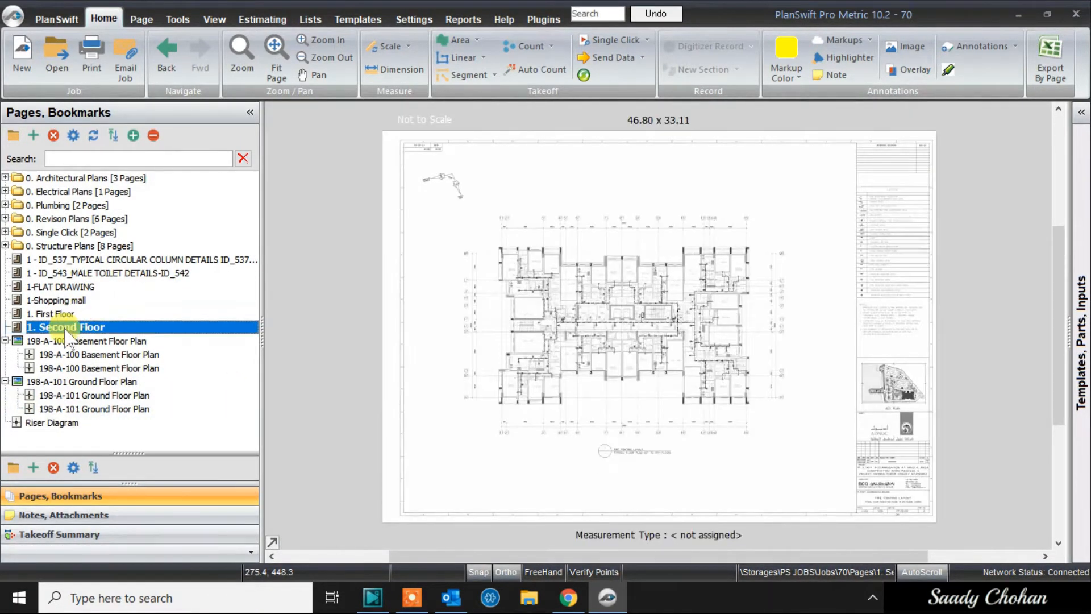
{"action": "left_click", "coordinate": [67, 314]}
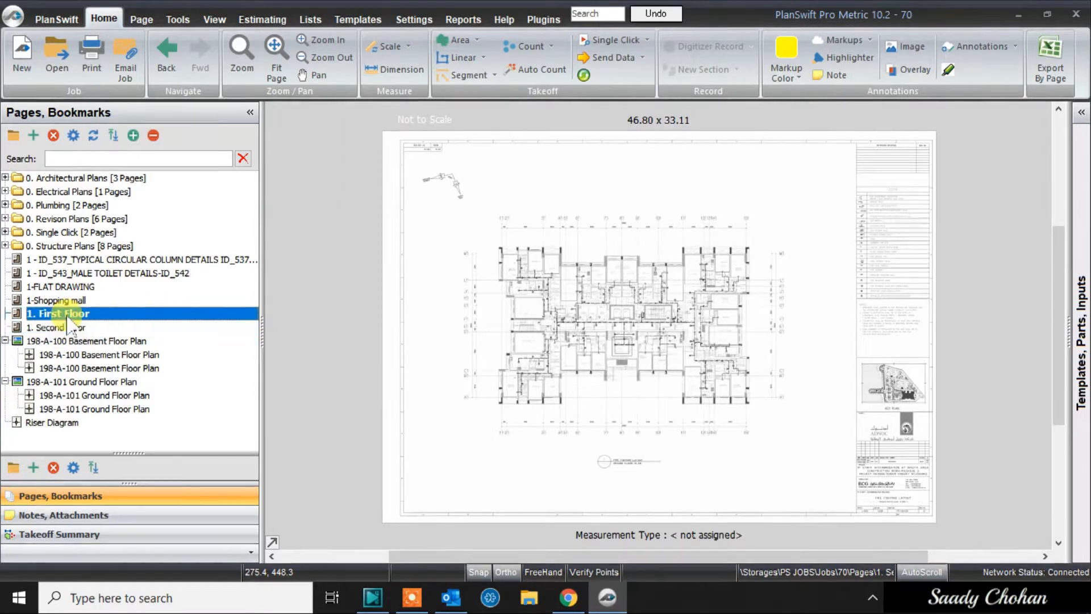
{"action": "left_click", "coordinate": [71, 354]}
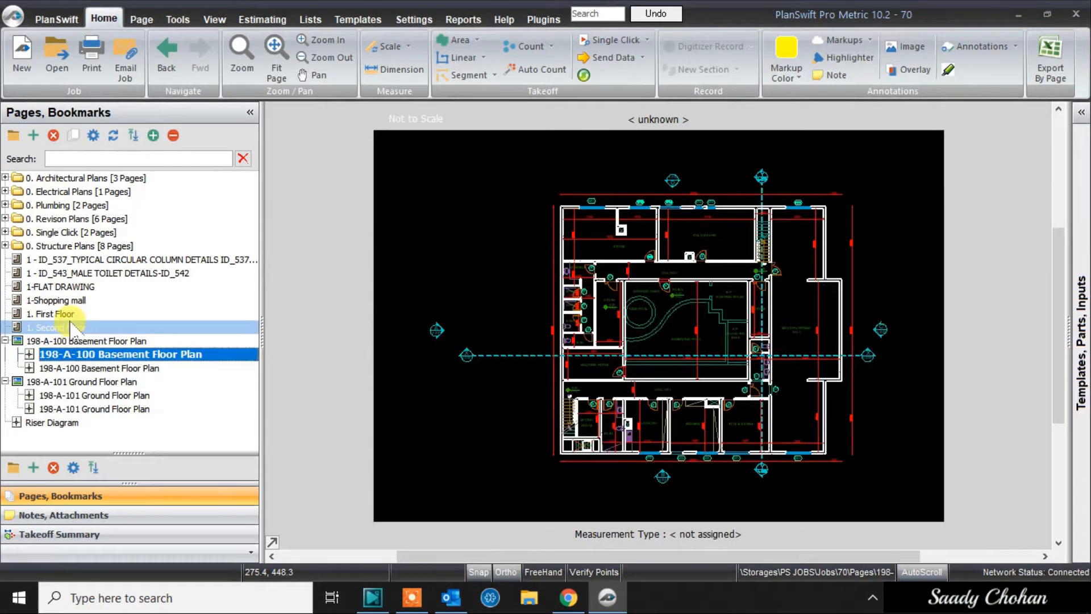
{"action": "left_click", "coordinate": [71, 324]}
{"action": "left_click", "coordinate": [71, 320]}
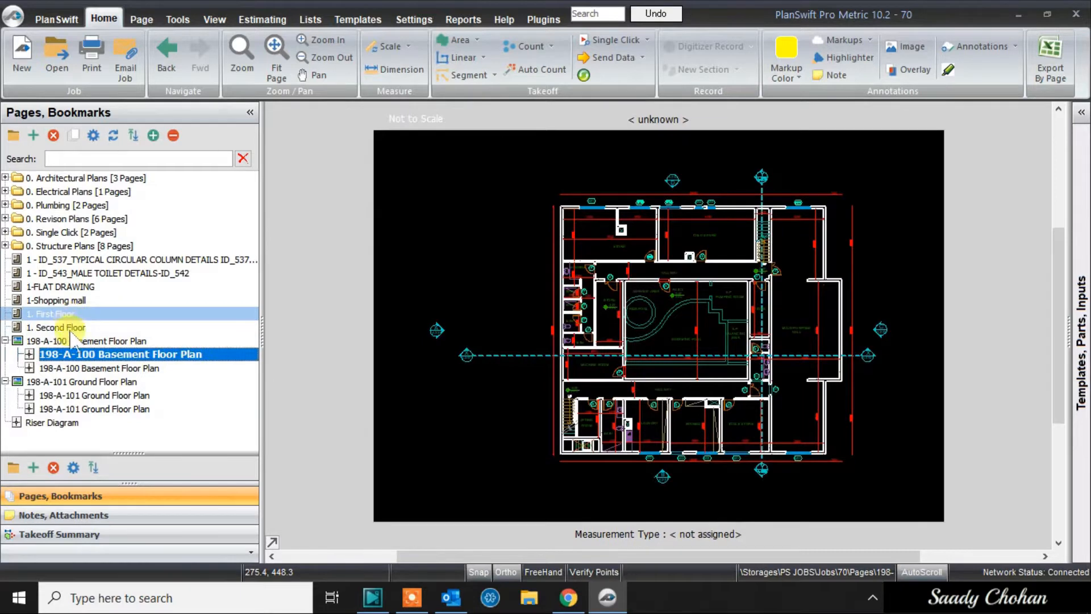
{"action": "left_click", "coordinate": [70, 354]}
{"action": "left_click", "coordinate": [63, 302]}
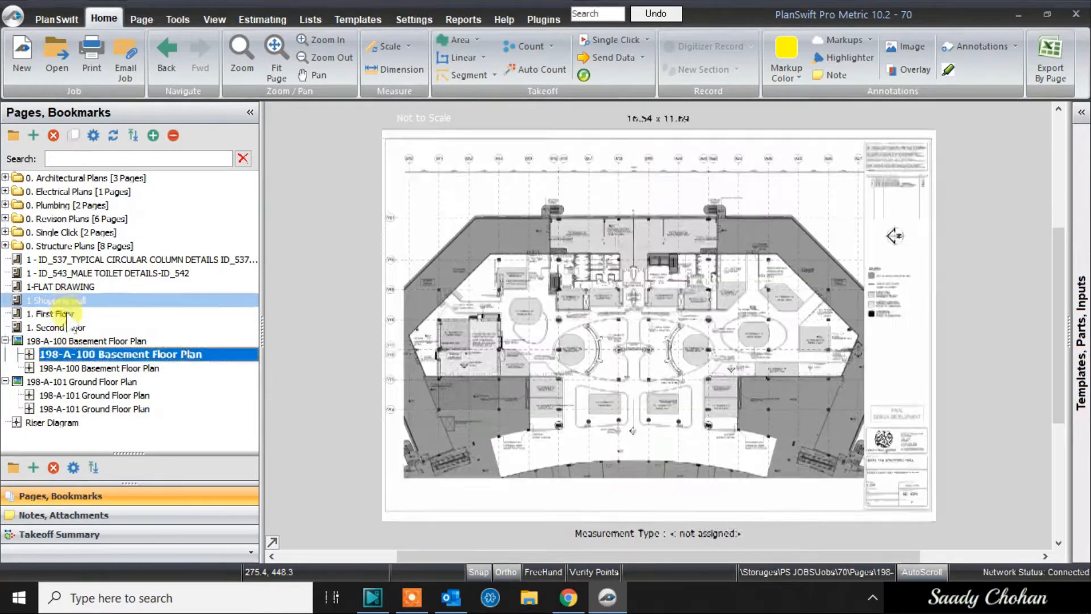
{"action": "left_click", "coordinate": [70, 354]}
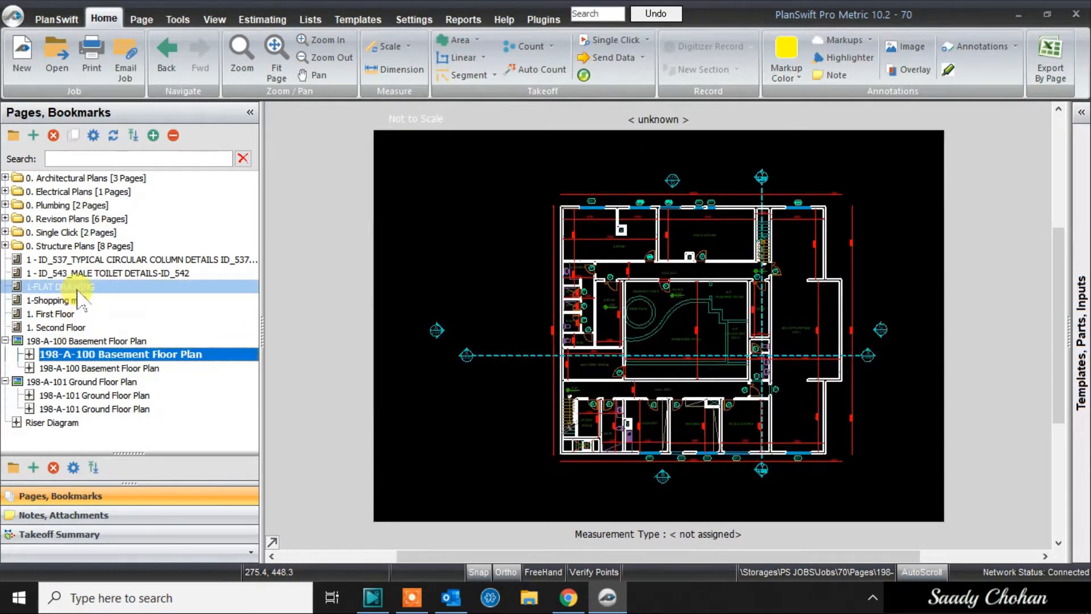
Step: View the FLAT DRAWING, MALE TOILET DETAILS, First Floor and Second Floor pages, followed by the Basement and Ground Floor Plan pages
{"action": "left_click", "coordinate": [78, 289]}
{"action": "key", "text": "Up"}
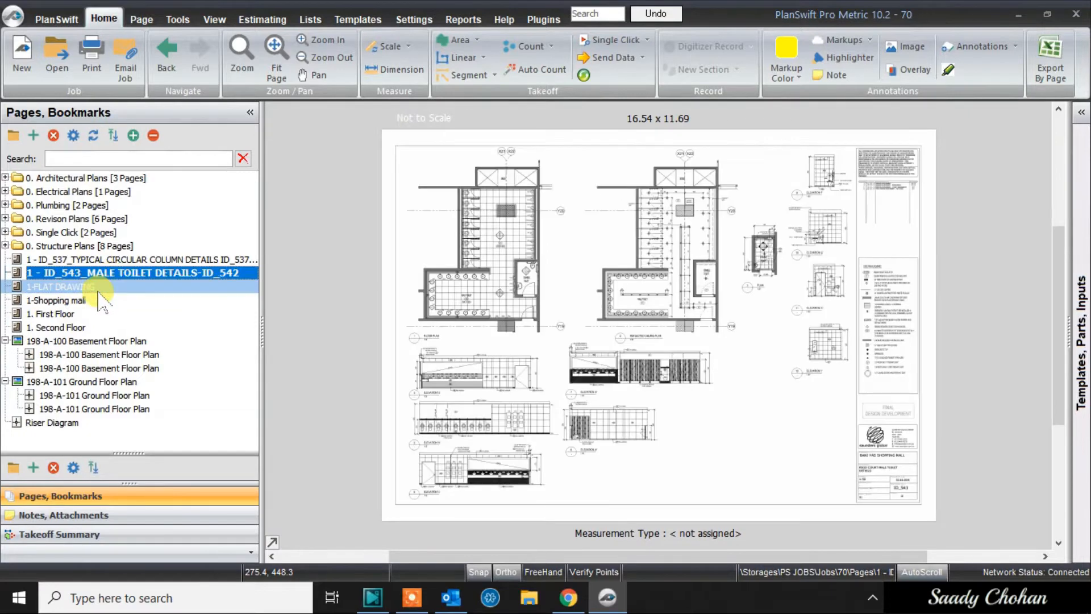
{"action": "left_click", "coordinate": [100, 300]}
{"action": "left_click", "coordinate": [78, 315]}
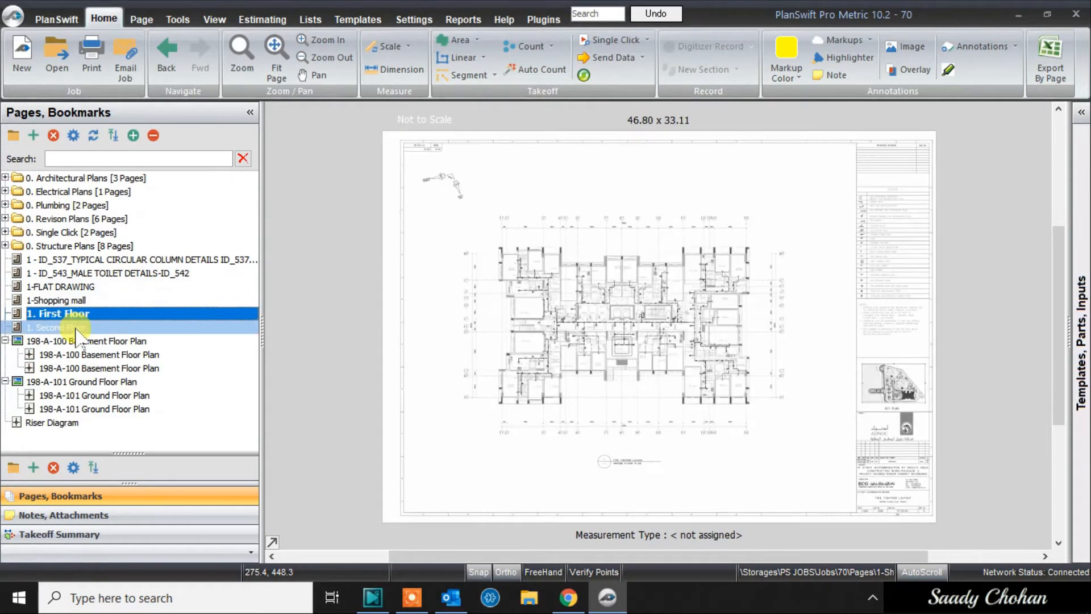
{"action": "left_click", "coordinate": [76, 330]}
{"action": "left_click", "coordinate": [76, 355]}
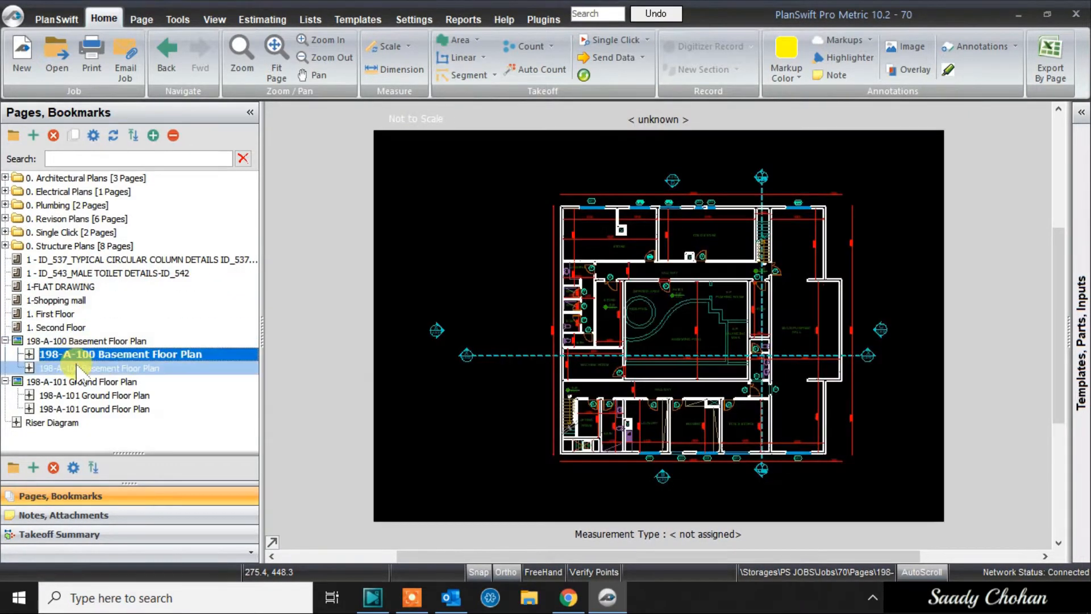
{"action": "left_click", "coordinate": [73, 395]}
{"action": "left_click", "coordinate": [75, 409]}
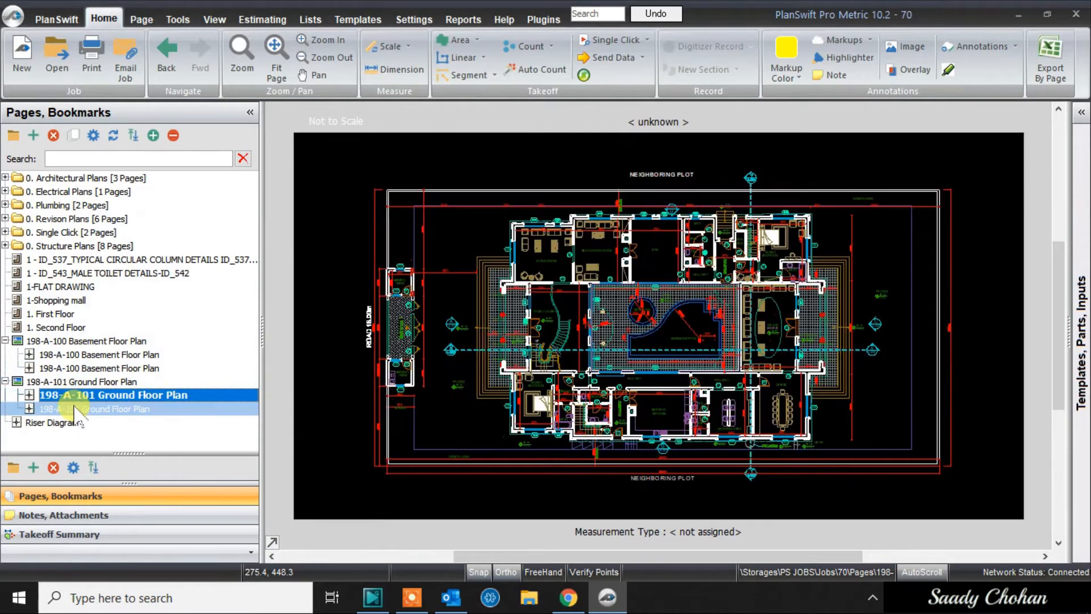
Step: Review the First Floor, Shopping mall, FLAT DRAWING and MALE TOILET DETAILS pages, and open and cancel the new job form
{"action": "left_click", "coordinate": [78, 314]}
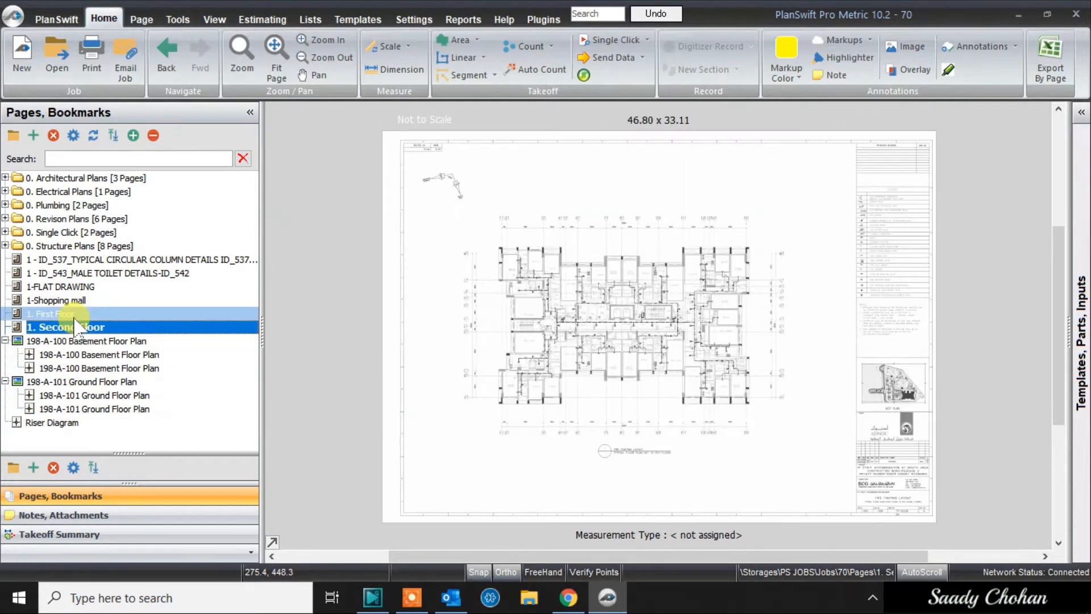
{"action": "left_click", "coordinate": [78, 300]}
{"action": "left_click", "coordinate": [80, 286]}
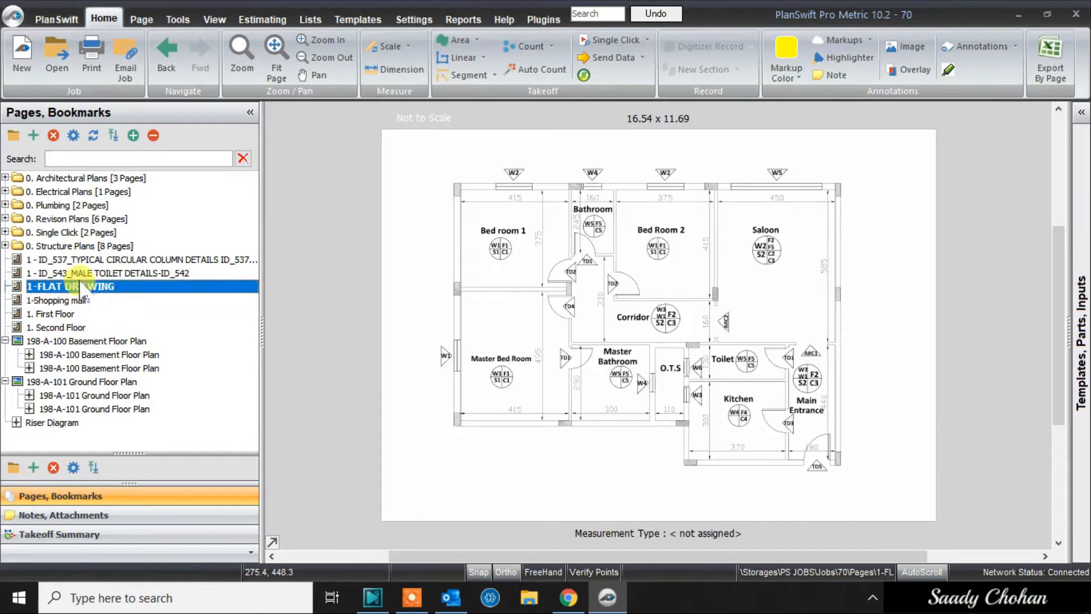
{"action": "left_click", "coordinate": [80, 274]}
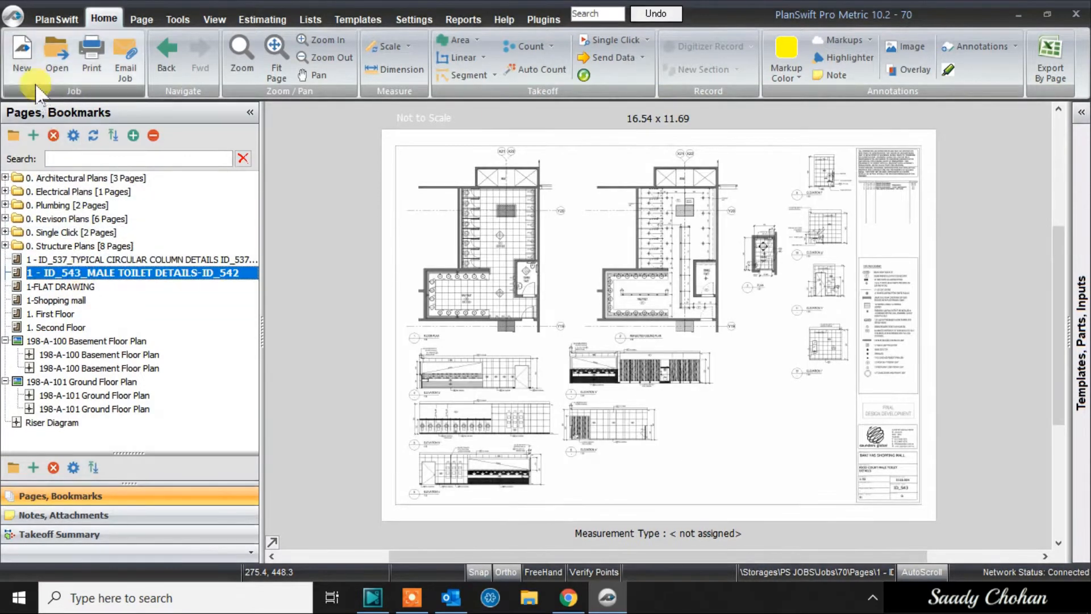
{"action": "left_click", "coordinate": [23, 62]}
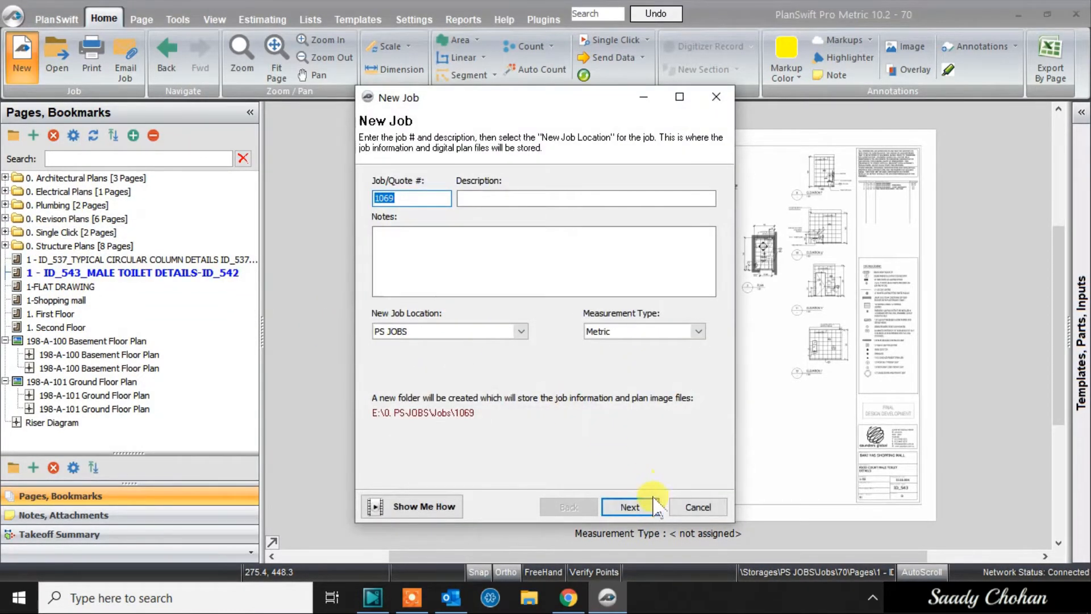
{"action": "left_click", "coordinate": [694, 506]}
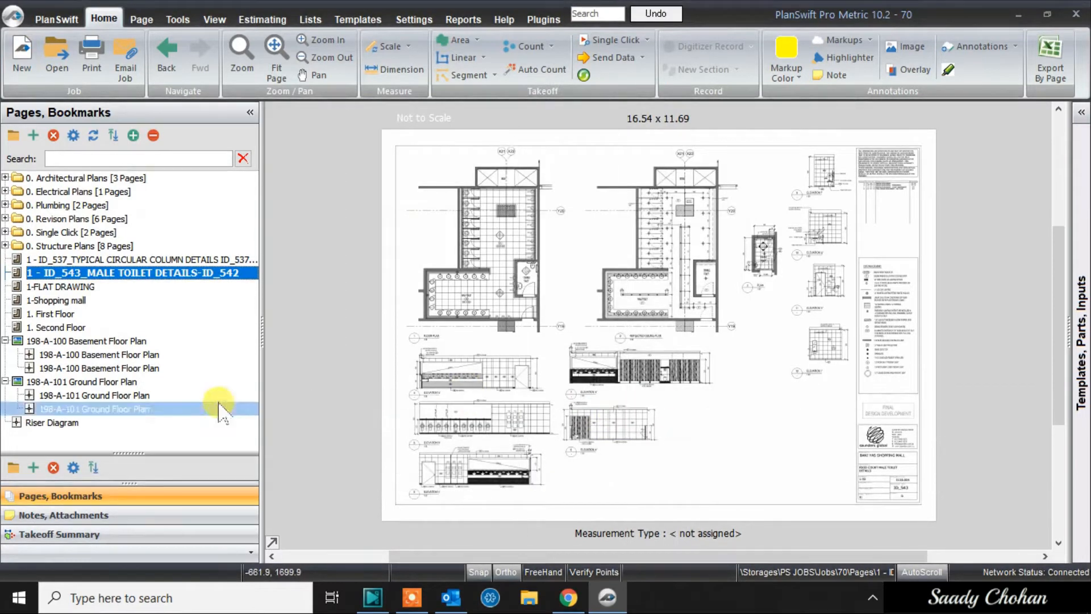
Step: Open the second 198-A-100 Basement Floor Plan page, collapse the page tree, and inspect the upper store room up close
{"action": "left_click", "coordinate": [148, 368]}
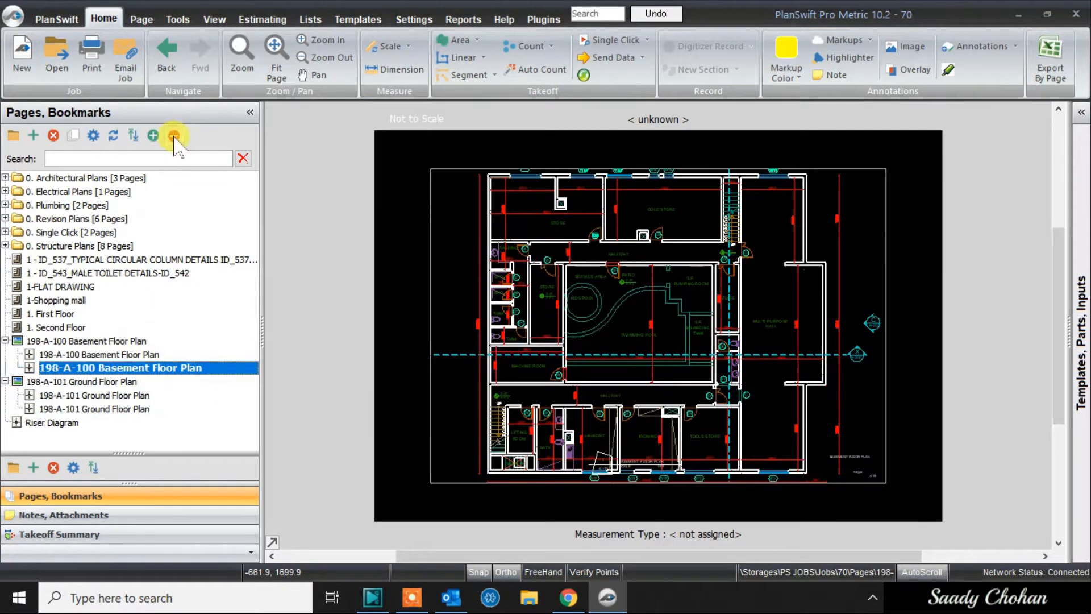
{"action": "left_click", "coordinate": [174, 137]}
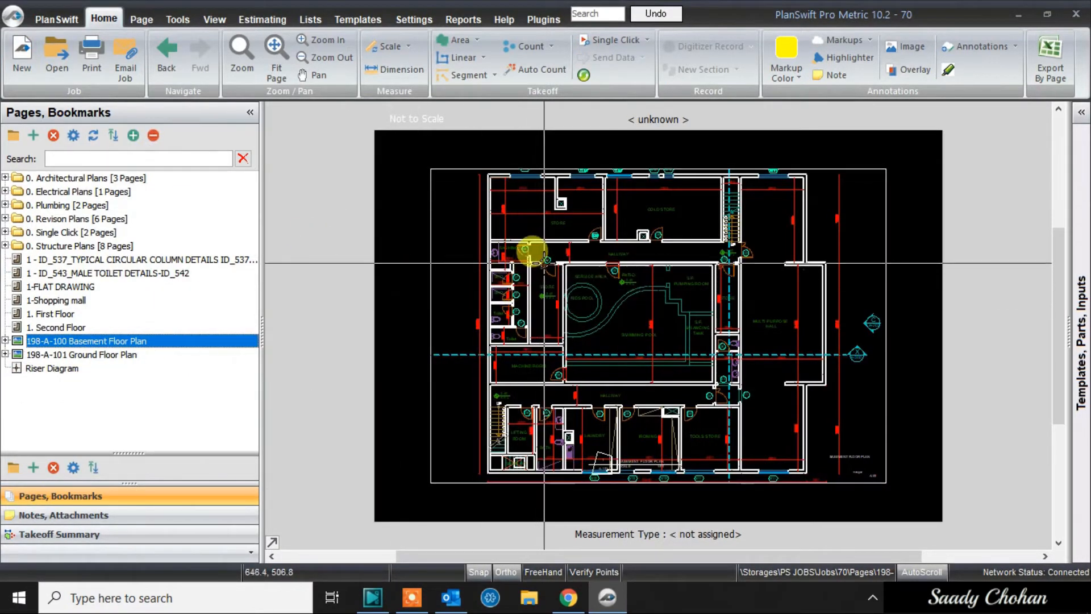
{"action": "scroll", "coordinate": [503, 165], "scroll_direction": "up", "scroll_amount": 2}
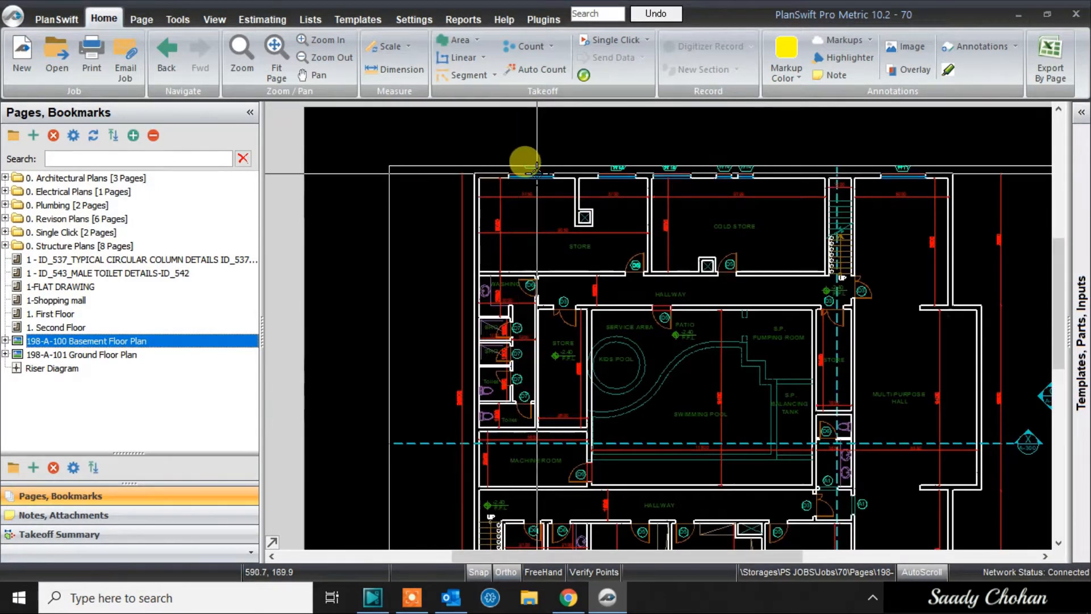
{"action": "scroll", "coordinate": [537, 169], "scroll_direction": "up", "scroll_amount": 1}
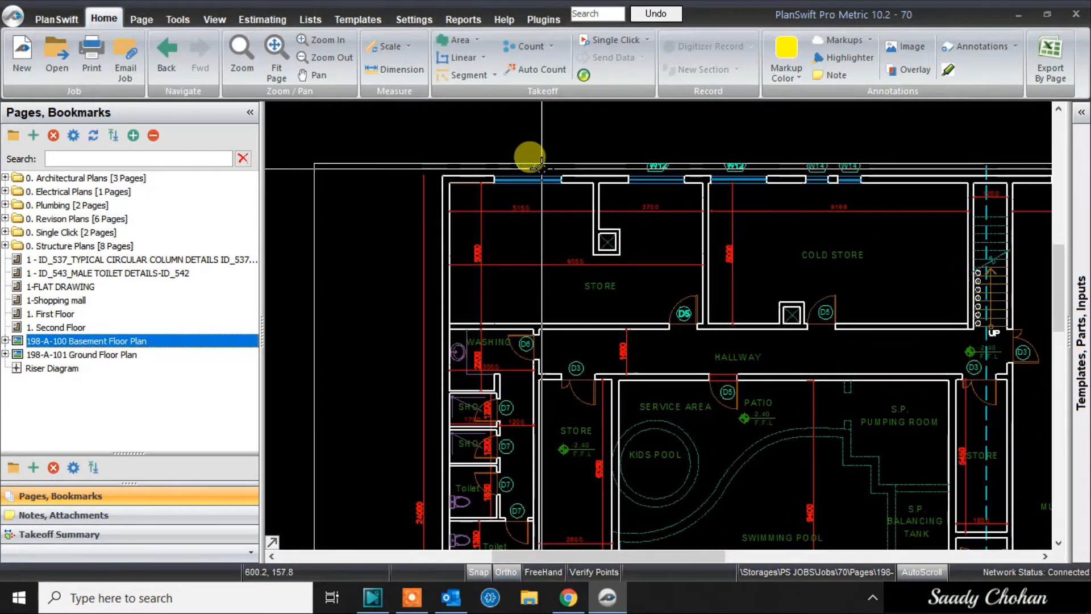
{"action": "scroll", "coordinate": [540, 172], "scroll_direction": "up", "scroll_amount": 1}
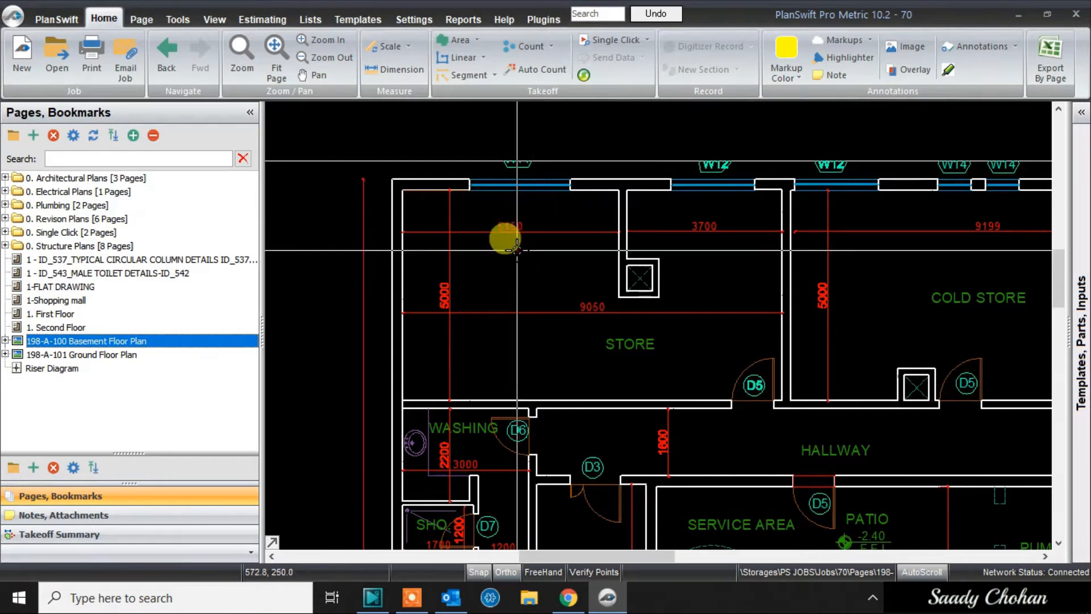
{"action": "scroll", "coordinate": [514, 249], "scroll_direction": "up", "scroll_amount": 1}
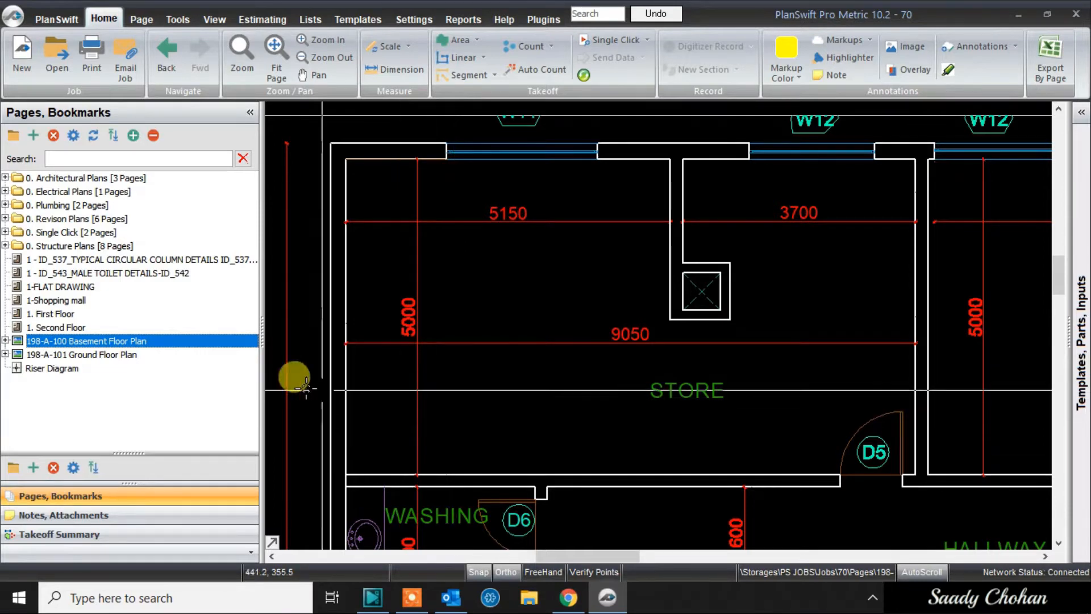
Step: Open the First Floor page and examine the sharpness of its bedroom labels, the room layout and the title block
{"action": "left_click", "coordinate": [77, 314]}
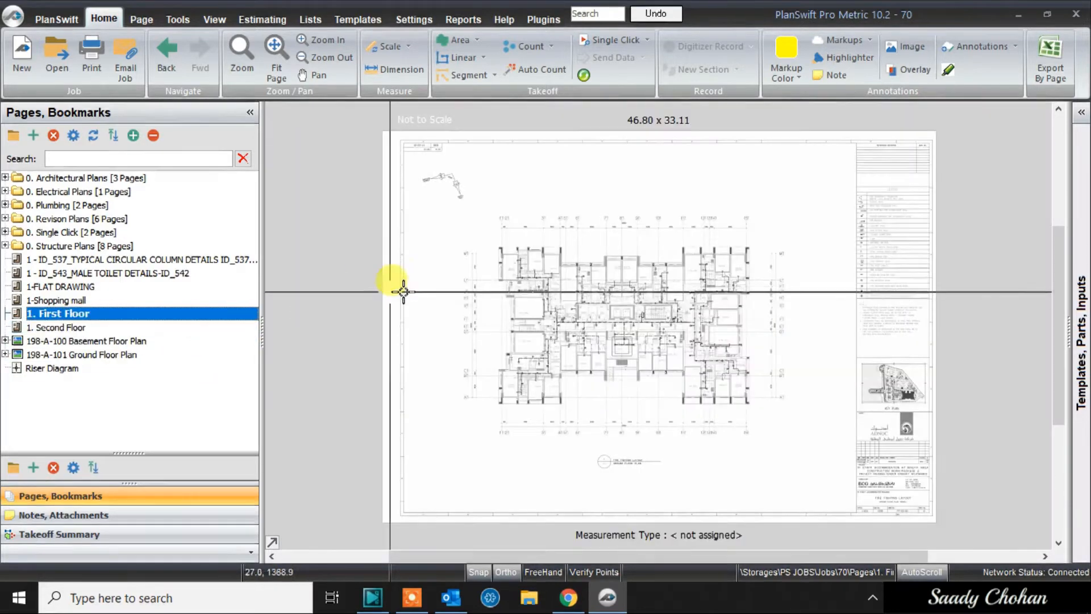
{"action": "scroll", "coordinate": [525, 272], "scroll_direction": "up", "scroll_amount": 3}
{"action": "scroll", "coordinate": [534, 219], "scroll_direction": "up", "scroll_amount": 4}
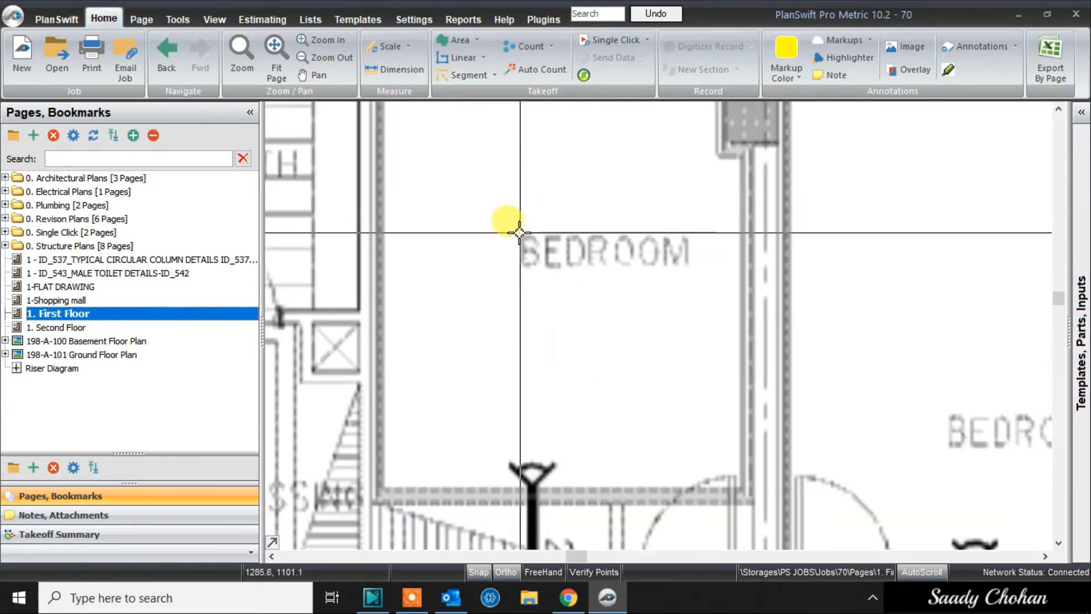
{"action": "scroll", "coordinate": [519, 232], "scroll_direction": "up", "scroll_amount": 3}
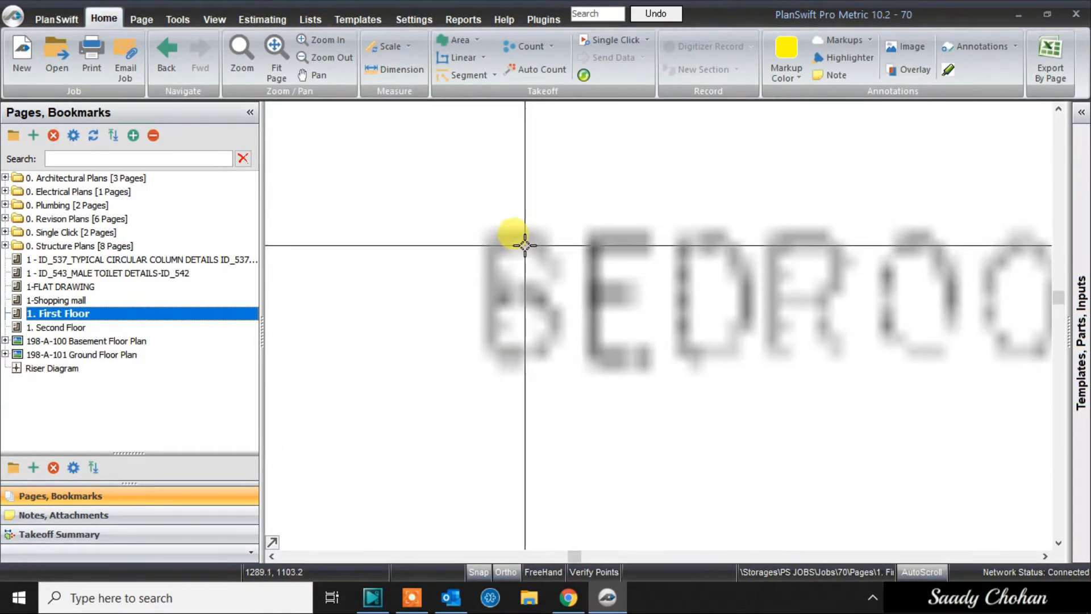
{"action": "scroll", "coordinate": [499, 171], "scroll_direction": "down", "scroll_amount": 5}
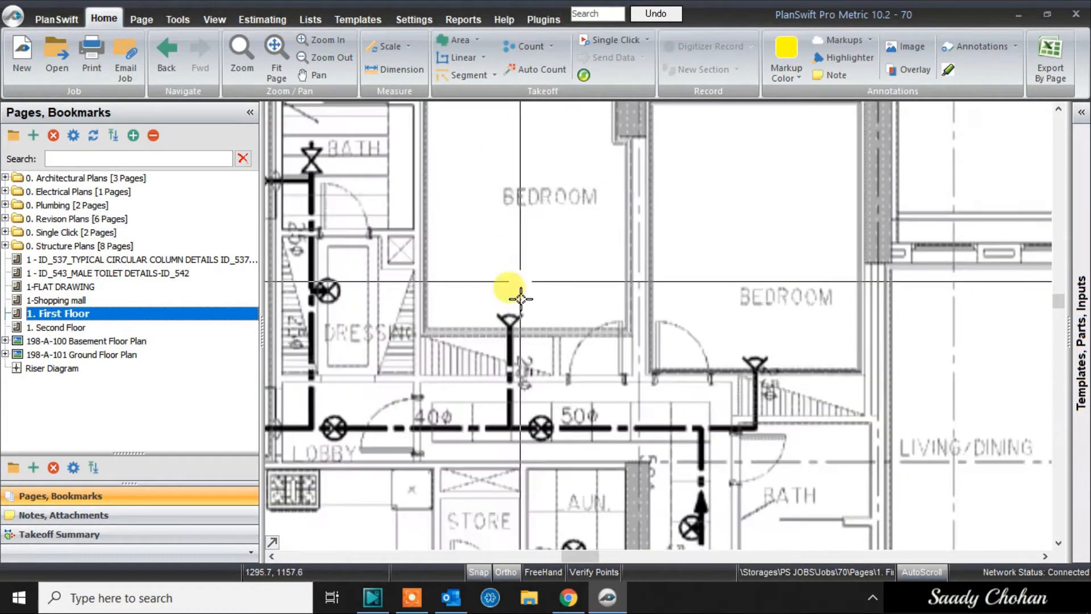
{"action": "scroll", "coordinate": [528, 380], "scroll_direction": "up", "scroll_amount": 4}
{"action": "scroll", "coordinate": [527, 381], "scroll_direction": "down", "scroll_amount": 6}
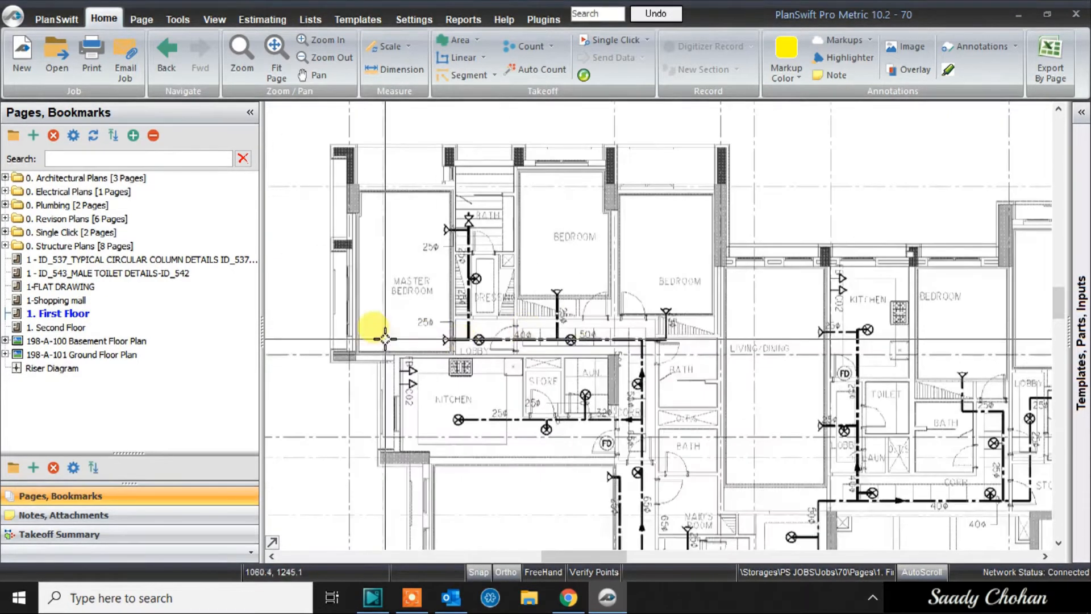
{"action": "scroll", "coordinate": [427, 304], "scroll_direction": "up", "scroll_amount": 3}
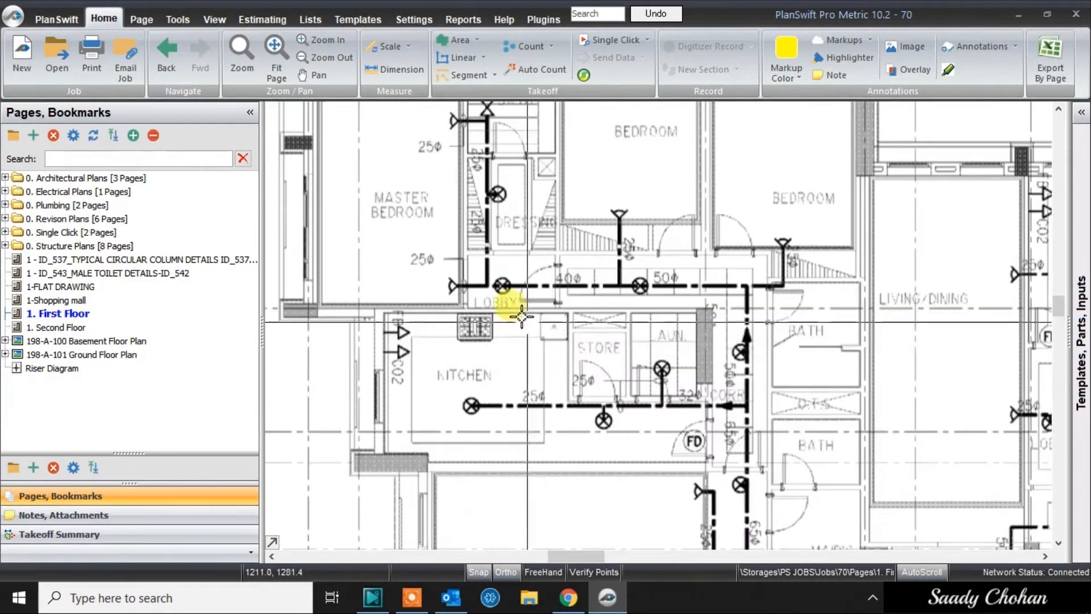
{"action": "scroll", "coordinate": [471, 286], "scroll_direction": "down", "scroll_amount": 5}
{"action": "scroll", "coordinate": [842, 324], "scroll_direction": "up", "scroll_amount": 7}
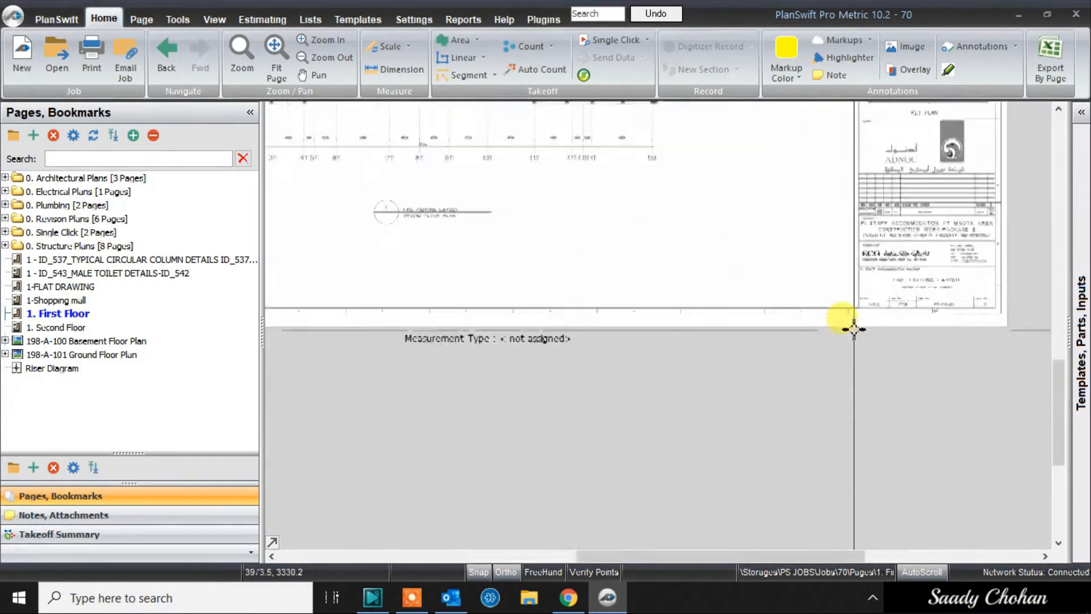
Step: Check the scale note in the First Floor title block, the room layout and the overall grid dimension above the plan
{"action": "scroll", "coordinate": [896, 266], "scroll_direction": "up", "scroll_amount": 3}
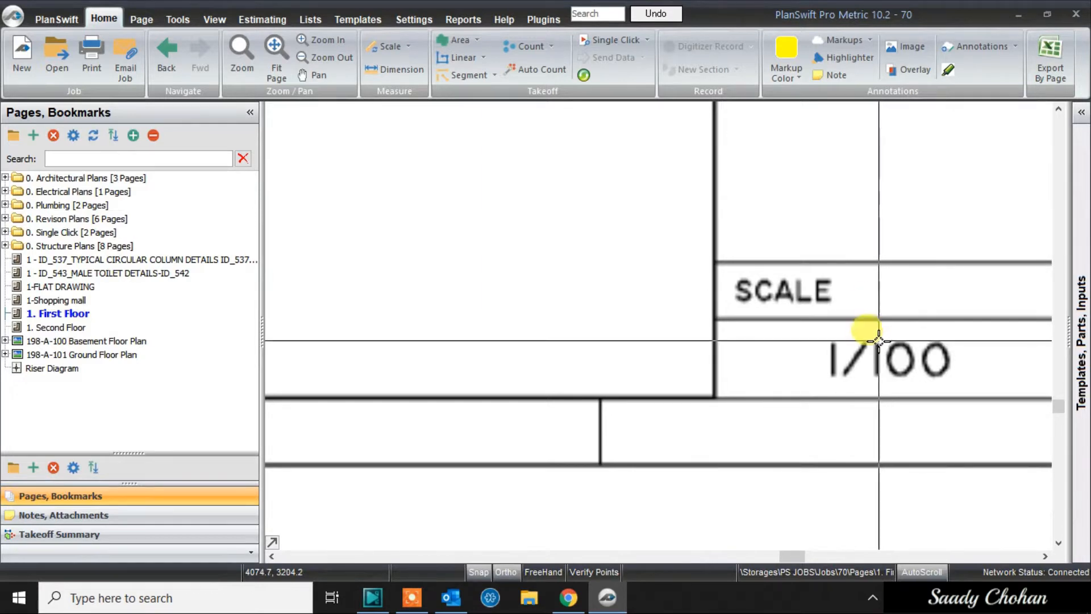
{"action": "scroll", "coordinate": [858, 336], "scroll_direction": "down", "scroll_amount": 5}
{"action": "left_click_drag", "start_coordinate": [712, 247], "coordinate": [900, 521]}
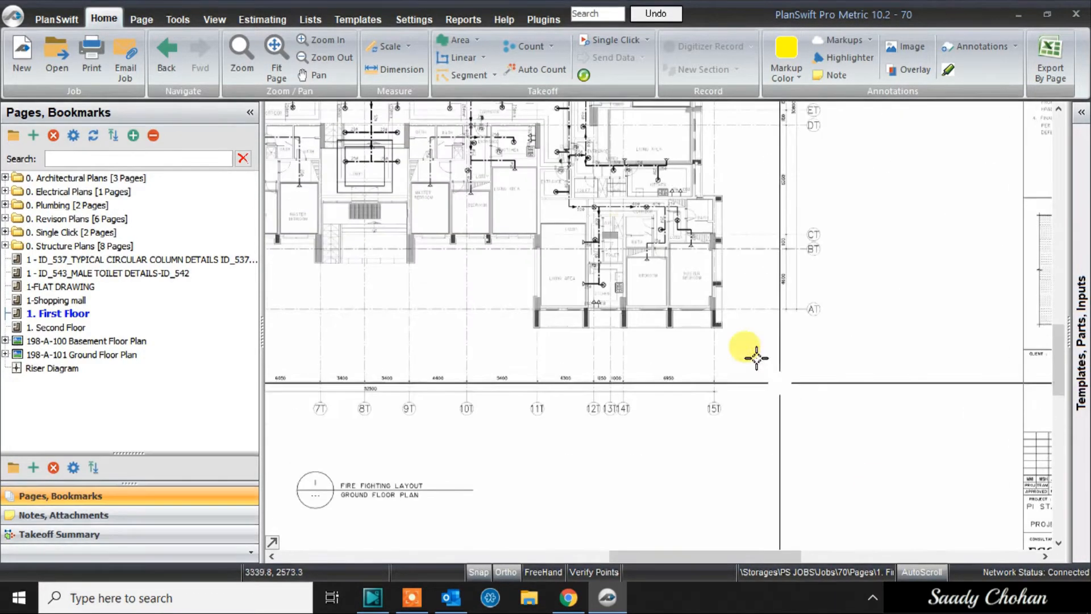
{"action": "left_click_drag", "start_coordinate": [568, 157], "coordinate": [838, 416]}
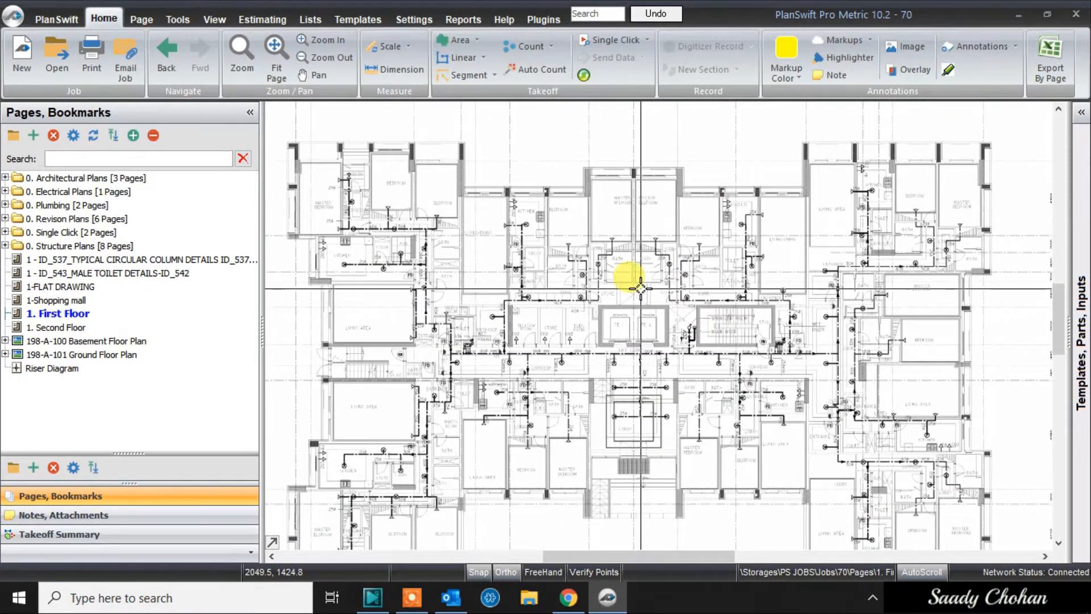
{"action": "left_click_drag", "start_coordinate": [591, 236], "coordinate": [650, 286]}
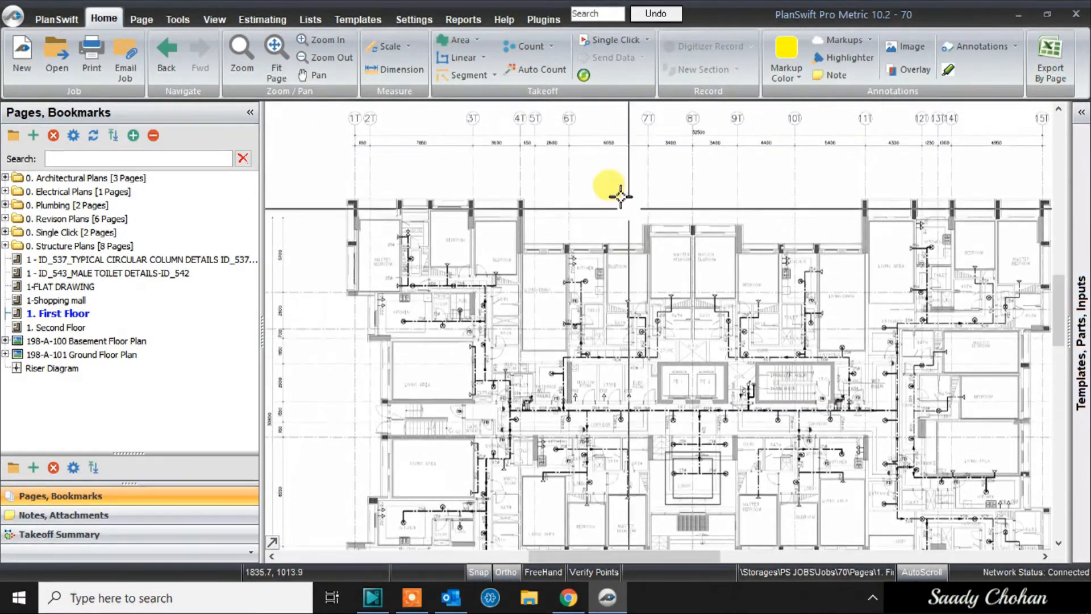
{"action": "scroll", "coordinate": [613, 199], "scroll_direction": "up", "scroll_amount": 3}
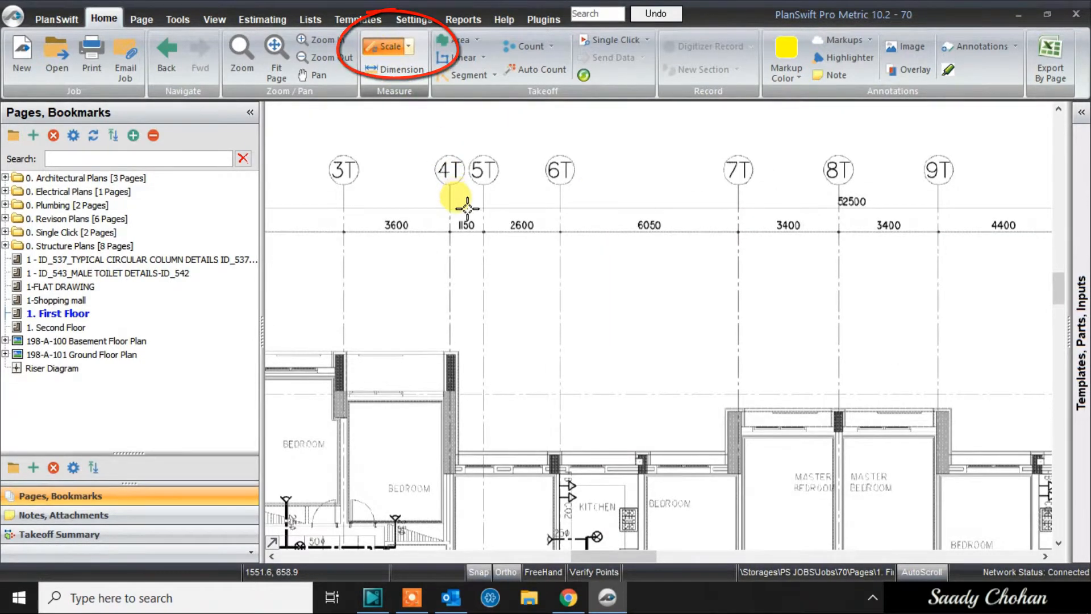
Step: Start scaling the First Floor page with a metric length of 52.5 M, taken from the printed overall grid dimension
{"action": "left_click_drag", "start_coordinate": [513, 198], "coordinate": [547, 246]}
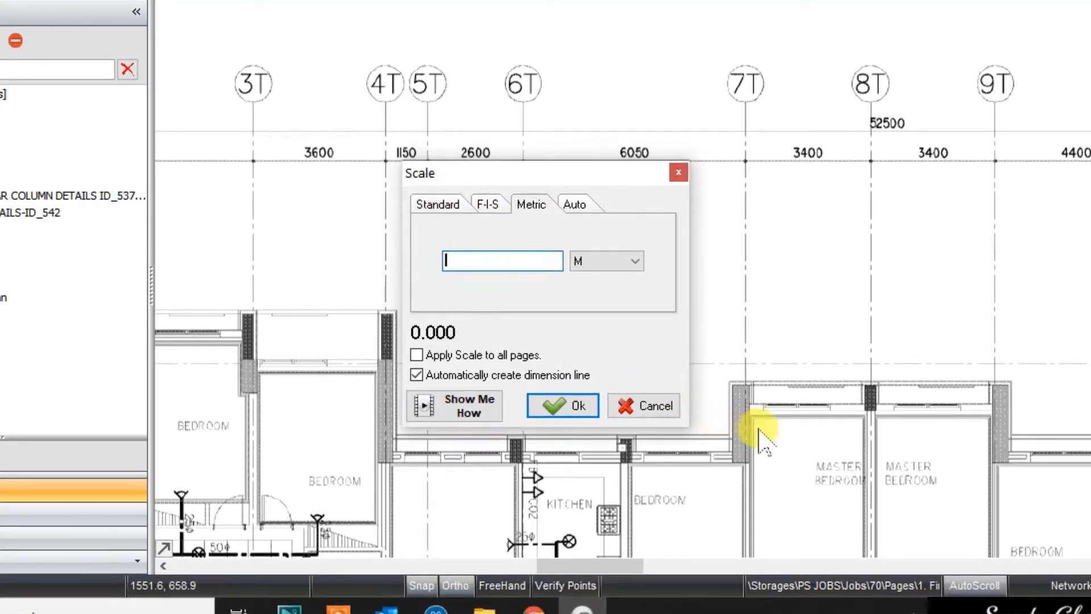
{"action": "scroll", "coordinate": [761, 438], "scroll_direction": "up", "scroll_amount": 3}
{"action": "scroll", "coordinate": [825, 281], "scroll_direction": "down", "scroll_amount": 3}
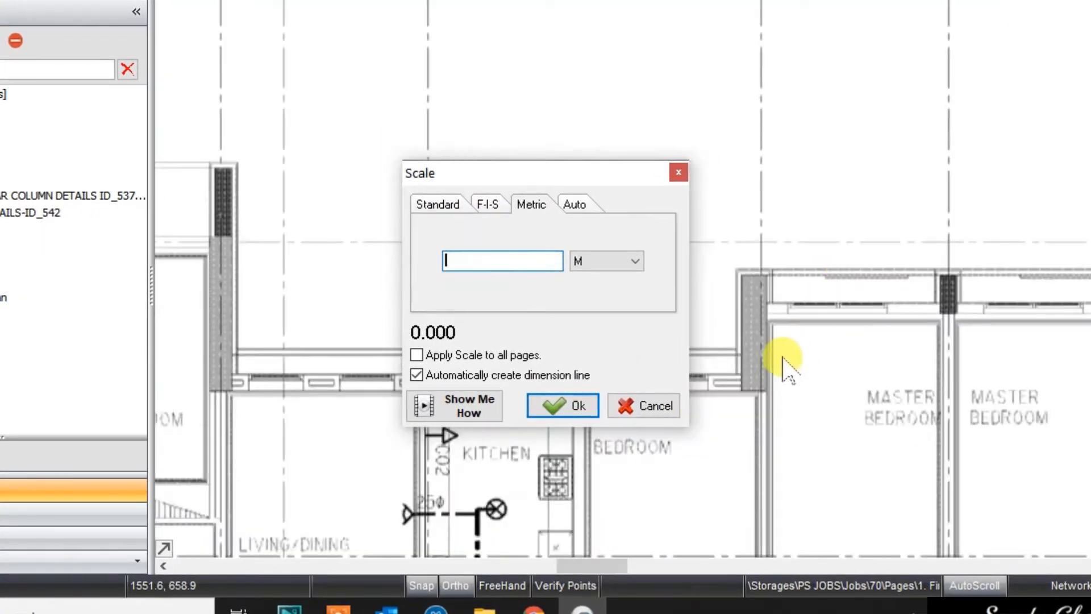
{"action": "scroll", "coordinate": [706, 499], "scroll_direction": "down", "scroll_amount": 2}
{"action": "scroll", "coordinate": [689, 516], "scroll_direction": "up", "scroll_amount": 2}
{"action": "scroll", "coordinate": [701, 434], "scroll_direction": "down", "scroll_amount": 2}
{"action": "scroll", "coordinate": [758, 520], "scroll_direction": "up", "scroll_amount": 4}
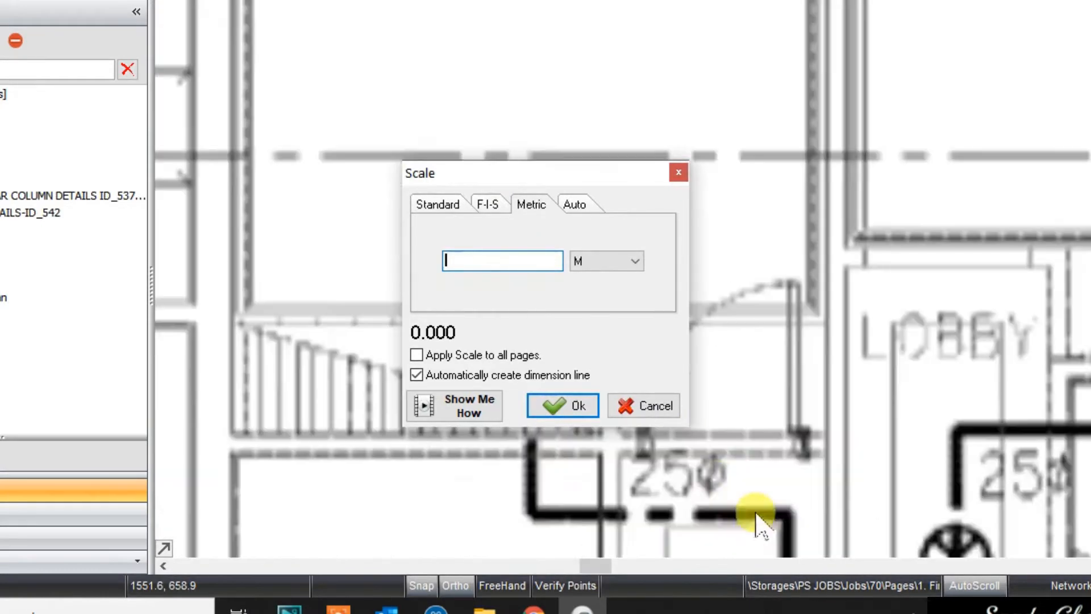
{"action": "scroll", "coordinate": [738, 489], "scroll_direction": "down", "scroll_amount": 4}
{"action": "scroll", "coordinate": [841, 117], "scroll_direction": "up", "scroll_amount": 5}
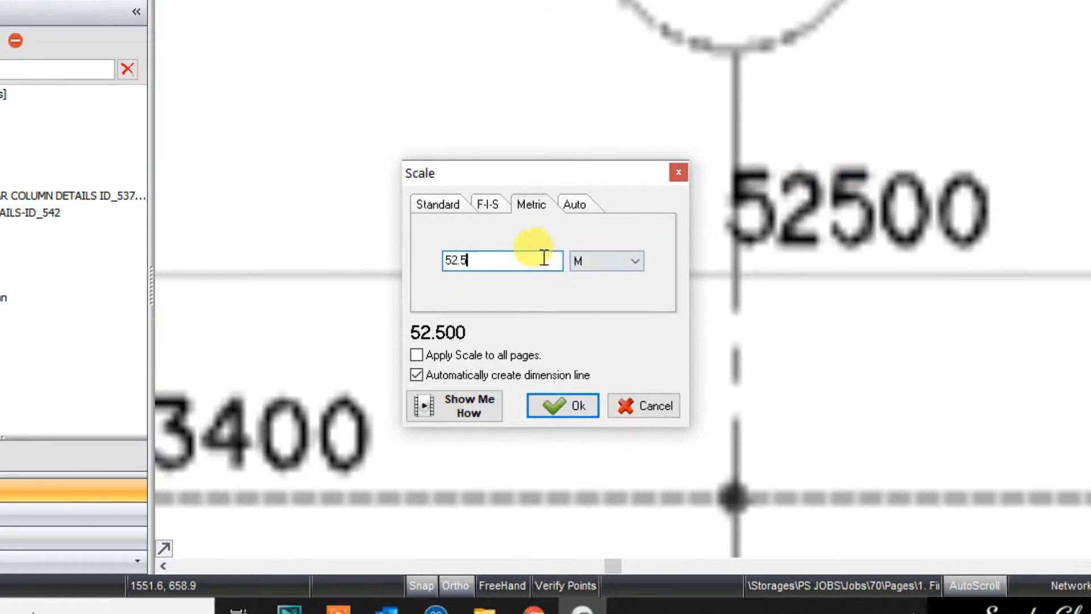
{"action": "left_click", "coordinate": [614, 261]}
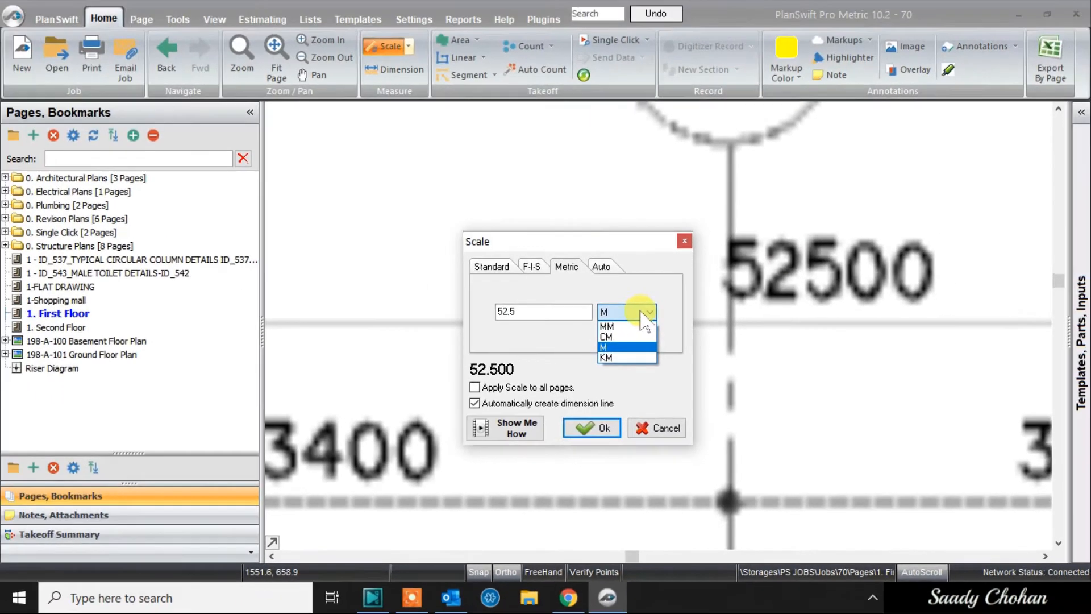
{"action": "left_click", "coordinate": [601, 269]}
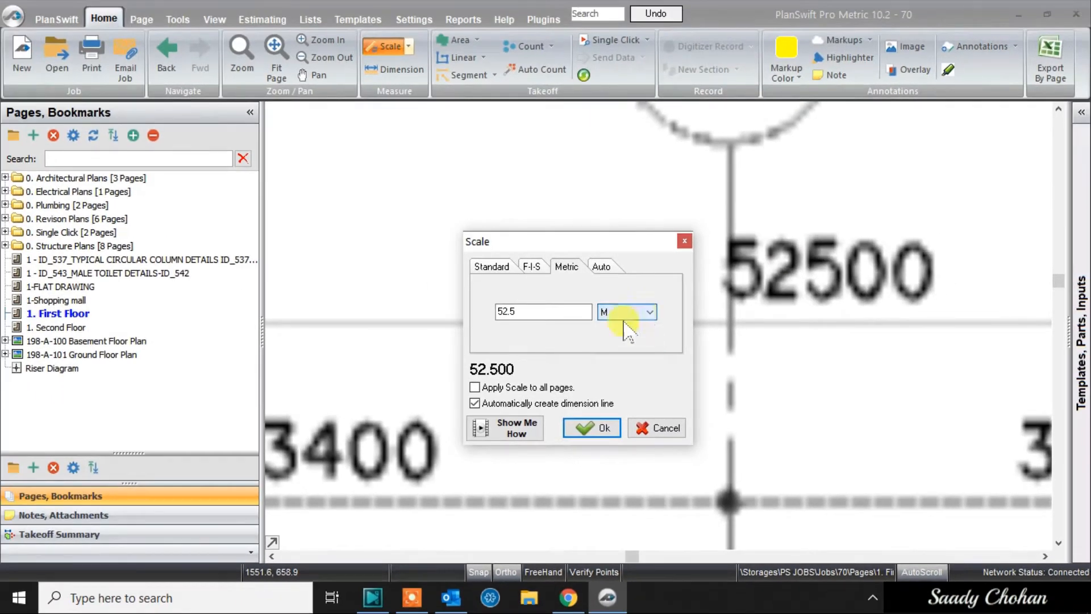
{"action": "left_click", "coordinate": [592, 428]}
{"action": "left_click", "coordinate": [587, 325]}
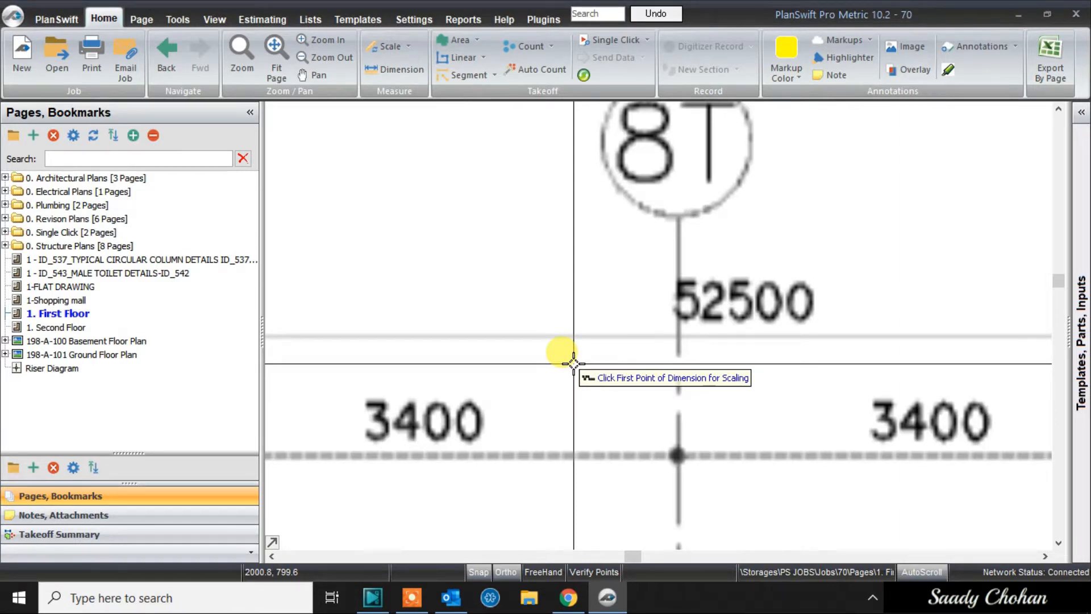
Step: Calibrate the page scale by picking the ends of the overall dimension line, from grid 15T to grid 1T
{"action": "scroll", "coordinate": [573, 362], "scroll_direction": "down", "scroll_amount": 5}
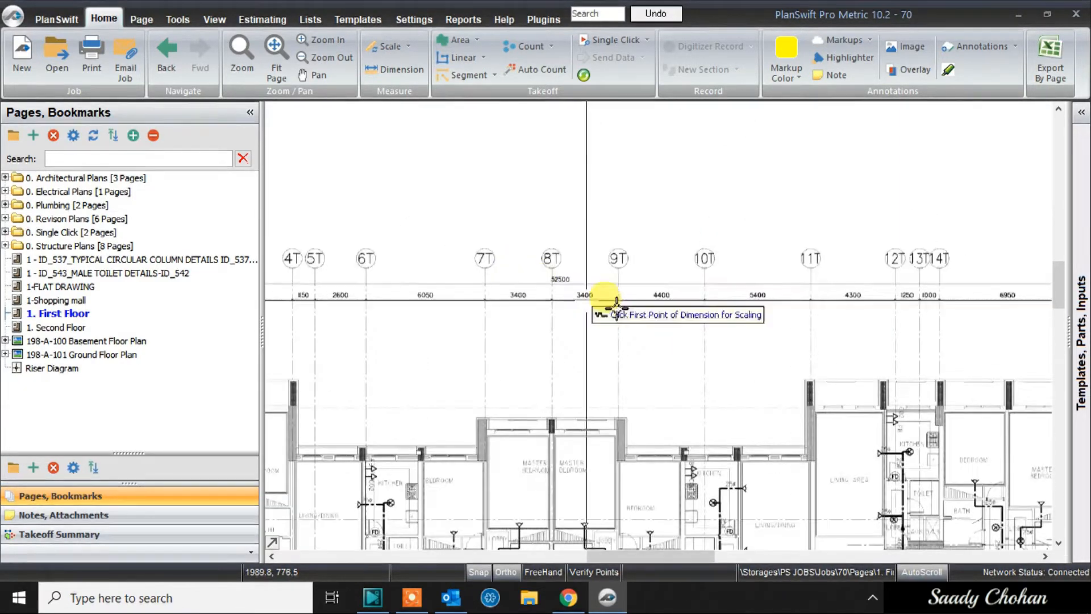
{"action": "scroll", "coordinate": [910, 275], "scroll_direction": "up", "scroll_amount": 5}
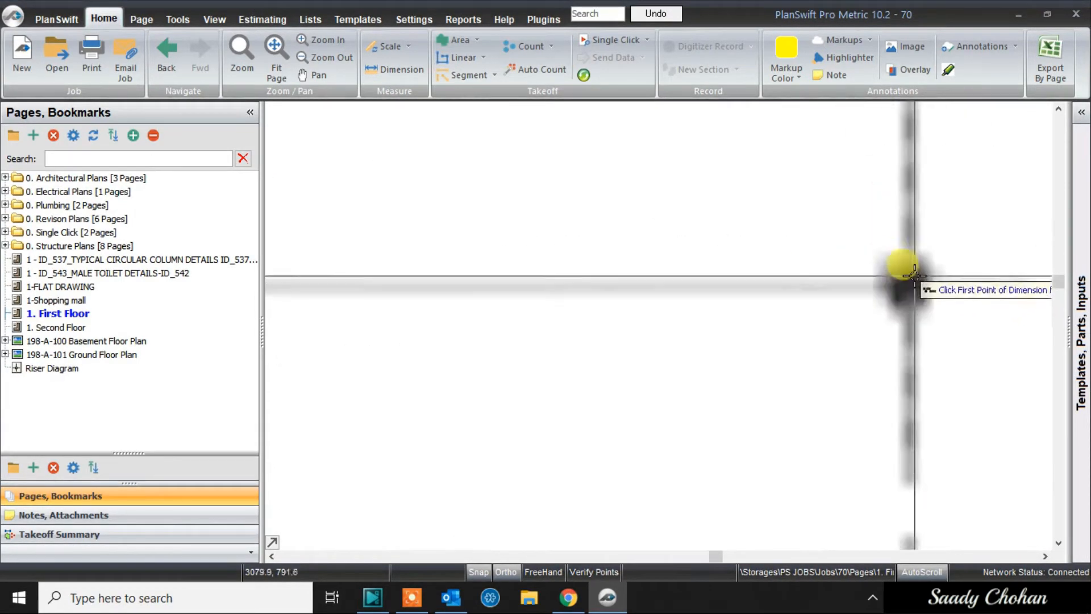
{"action": "left_click", "coordinate": [911, 284]}
{"action": "scroll", "coordinate": [911, 284], "scroll_direction": "down", "scroll_amount": 3}
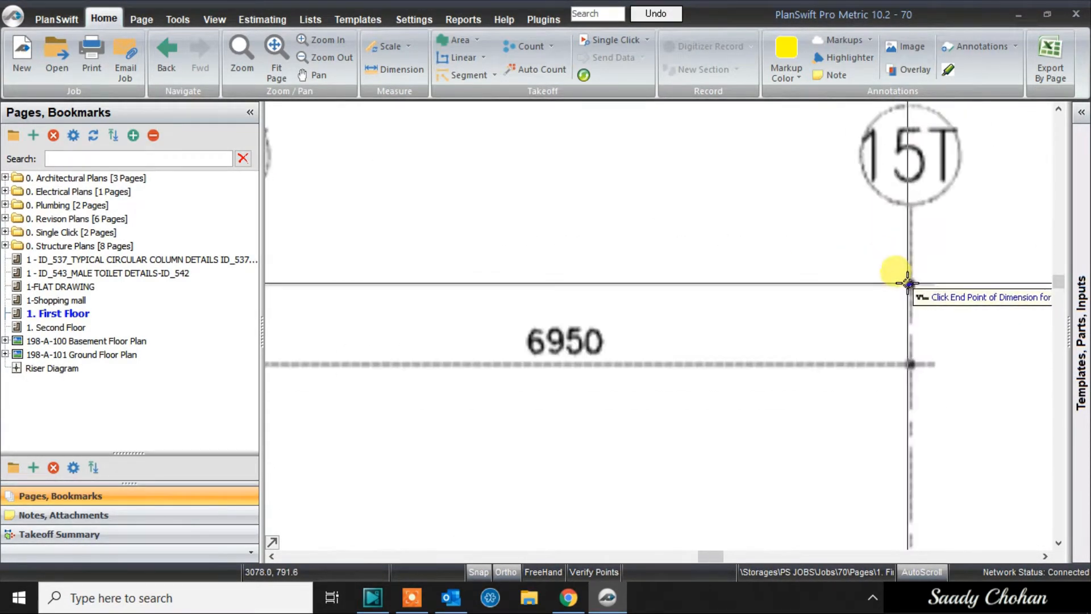
{"action": "scroll", "coordinate": [787, 250], "scroll_direction": "down", "scroll_amount": 5}
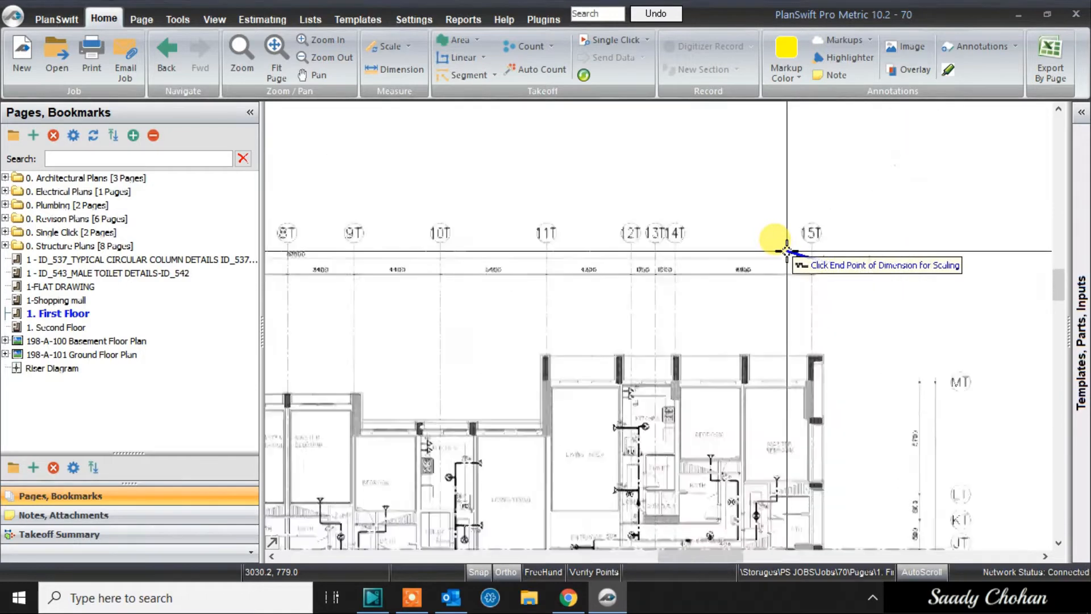
{"action": "scroll", "coordinate": [334, 252], "scroll_direction": "up", "scroll_amount": 6}
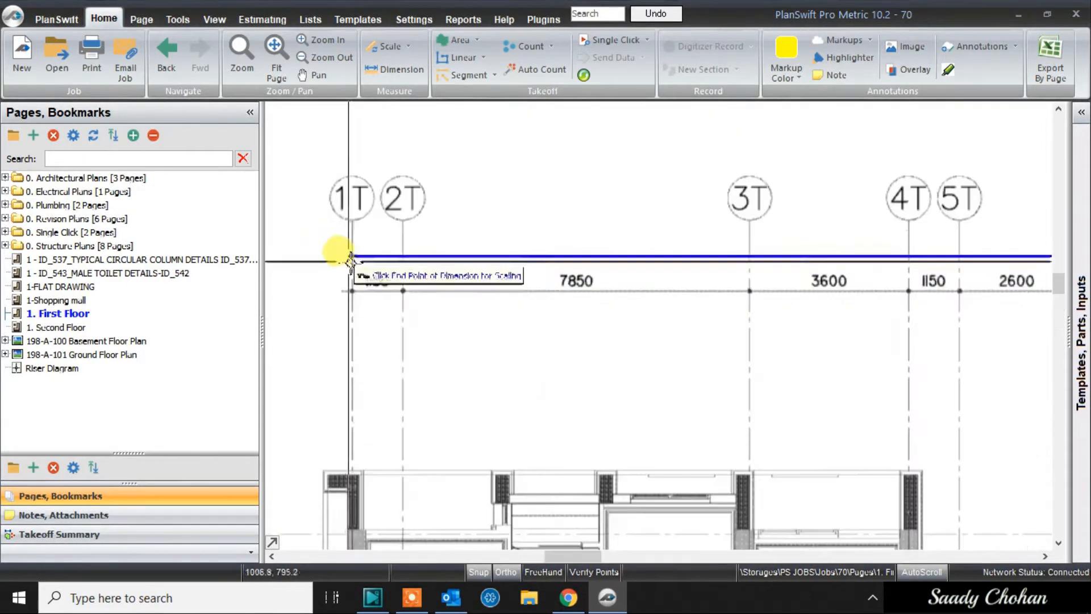
{"action": "left_click", "coordinate": [344, 226]}
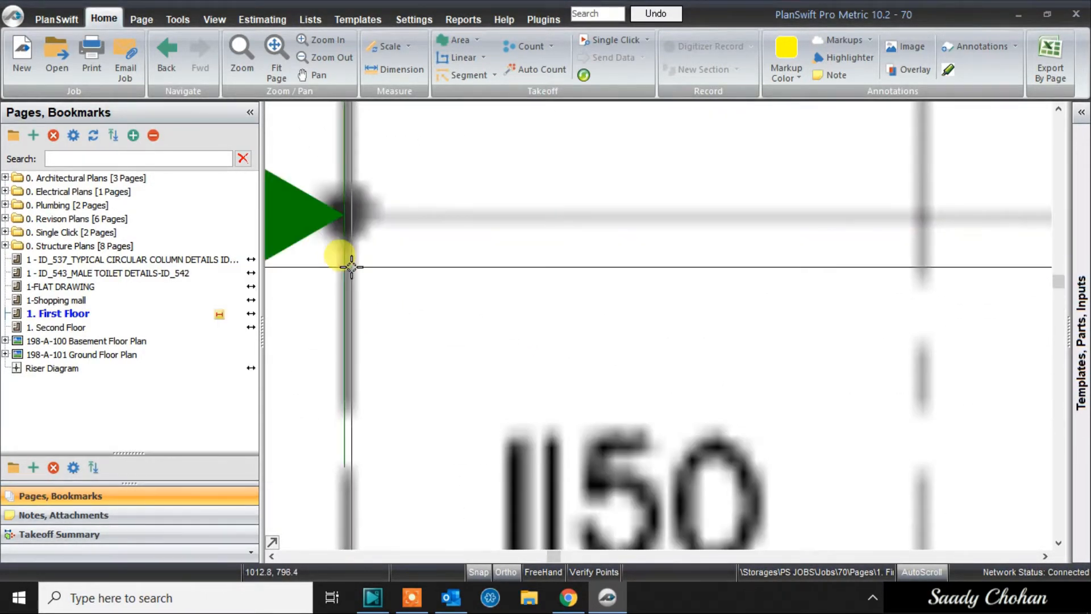
Step: Inspect the green scale dimension line from end to end and compare its label with the printed overall dimension
{"action": "scroll", "coordinate": [335, 216], "scroll_direction": "down", "scroll_amount": 5}
{"action": "scroll", "coordinate": [454, 243], "scroll_direction": "down", "scroll_amount": 2}
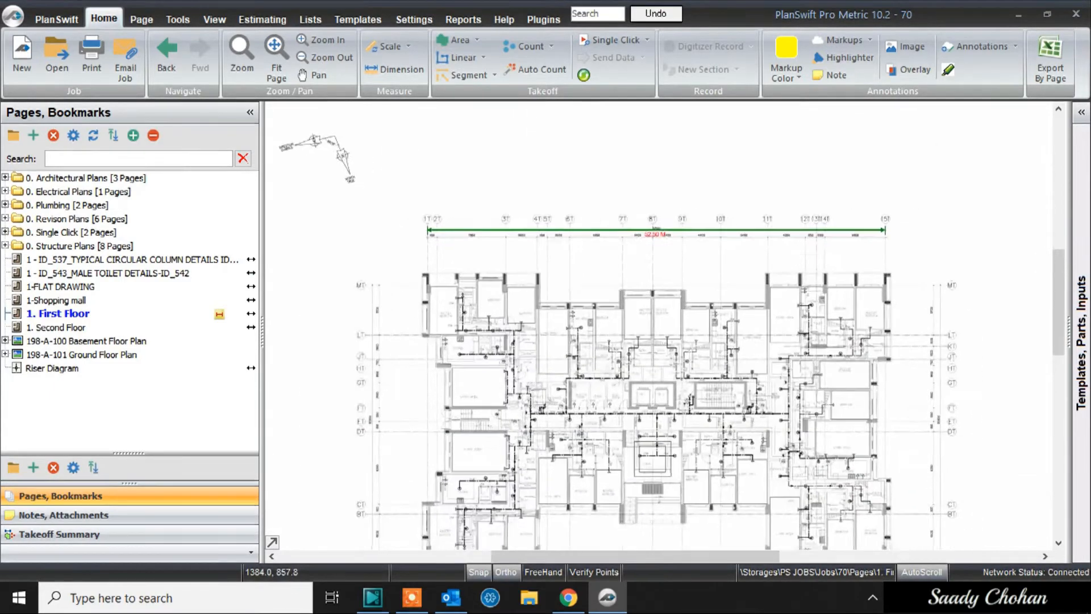
{"action": "scroll", "coordinate": [835, 245], "scroll_direction": "up", "scroll_amount": 1}
{"action": "scroll", "coordinate": [562, 234], "scroll_direction": "down", "scroll_amount": 1}
{"action": "scroll", "coordinate": [369, 223], "scroll_direction": "up", "scroll_amount": 1}
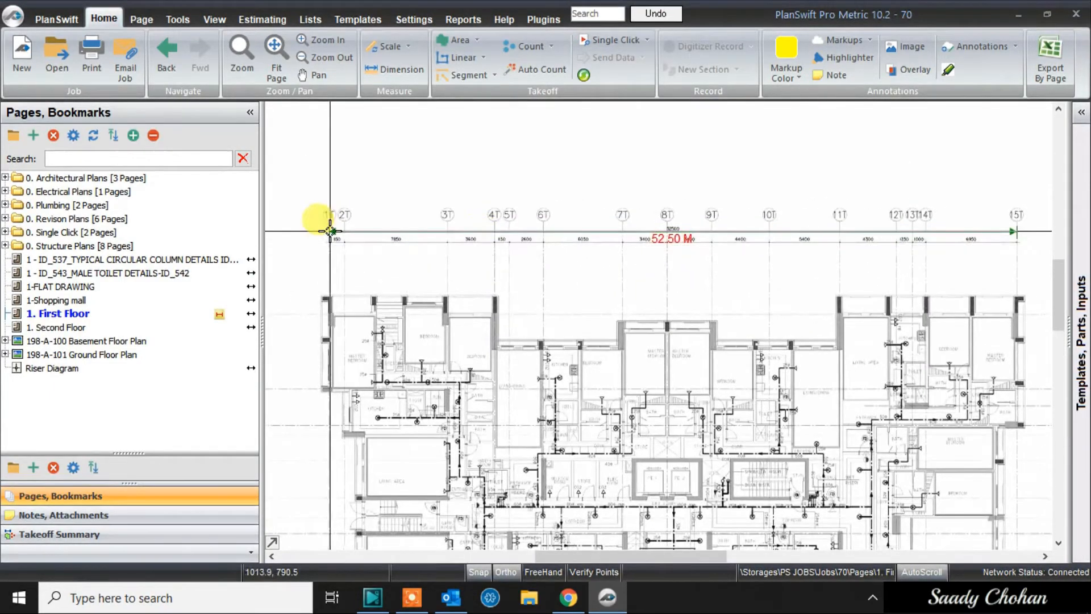
{"action": "scroll", "coordinate": [638, 244], "scroll_direction": "up", "scroll_amount": 5}
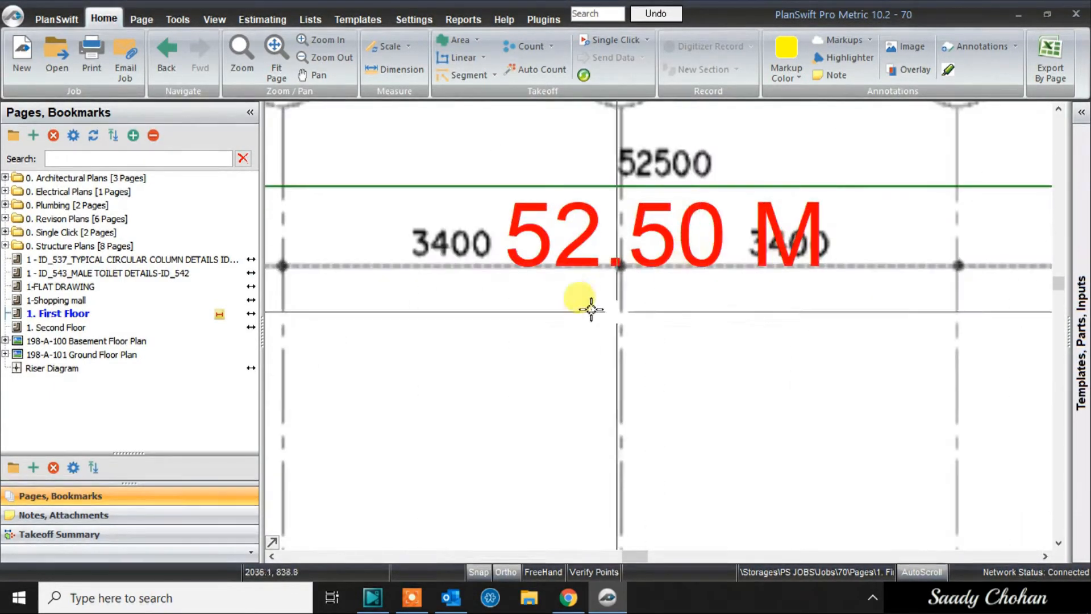
{"action": "scroll", "coordinate": [590, 165], "scroll_direction": "down", "scroll_amount": 3}
{"action": "scroll", "coordinate": [601, 143], "scroll_direction": "down", "scroll_amount": 3}
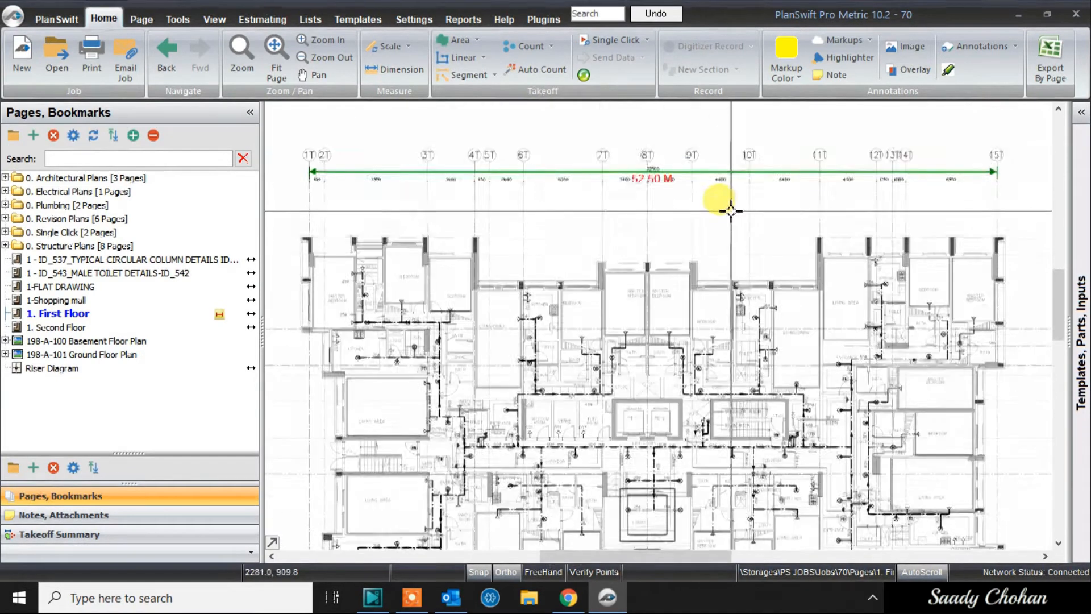
{"action": "left_click_drag", "start_coordinate": [937, 207], "coordinate": [388, 452]}
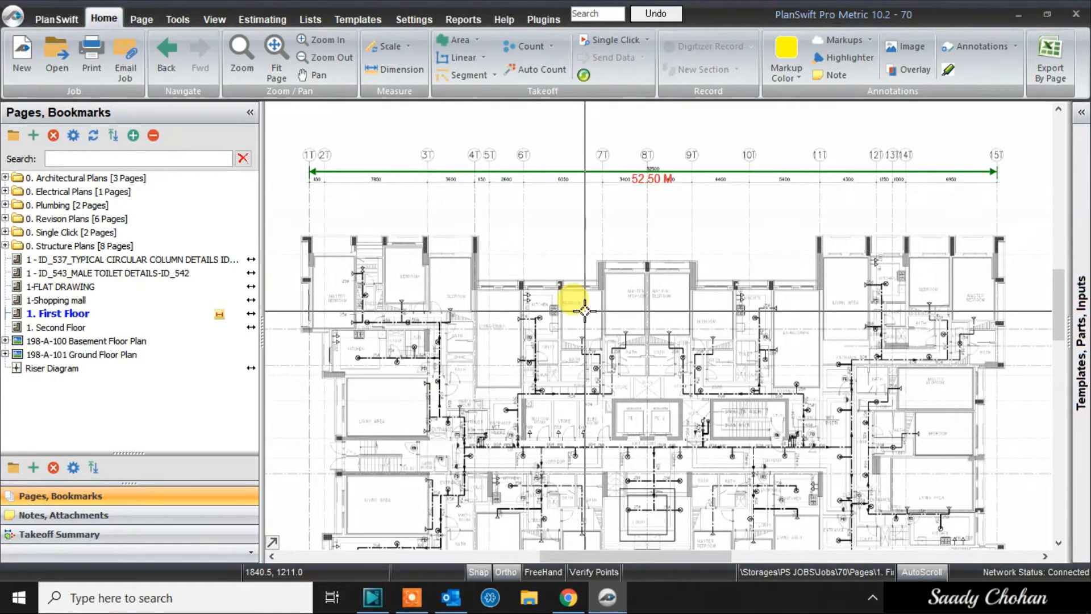
Step: Dimension the inner width of the bedroom between grids 3T and 4T
{"action": "left_click", "coordinate": [393, 69]}
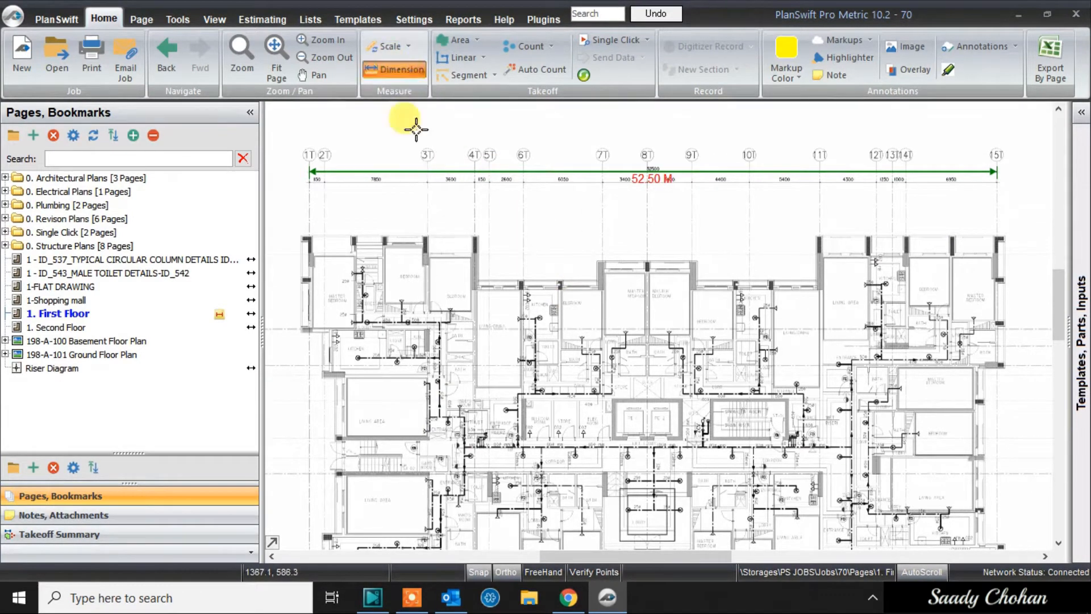
{"action": "left_click", "coordinate": [418, 242]}
{"action": "scroll", "coordinate": [423, 227], "scroll_direction": "up", "scroll_amount": 5}
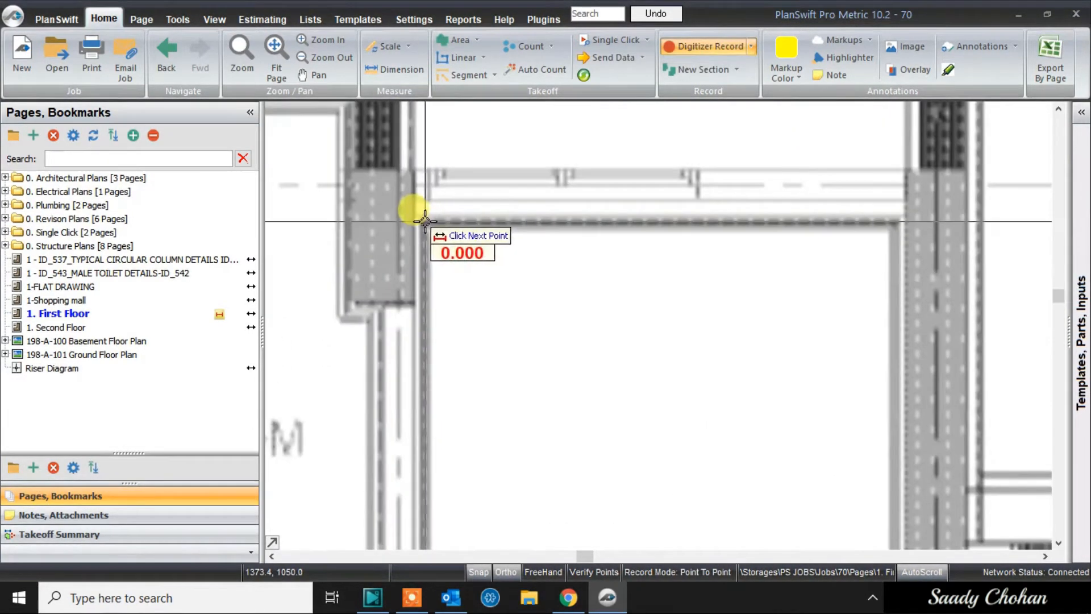
{"action": "left_click", "coordinate": [893, 220]}
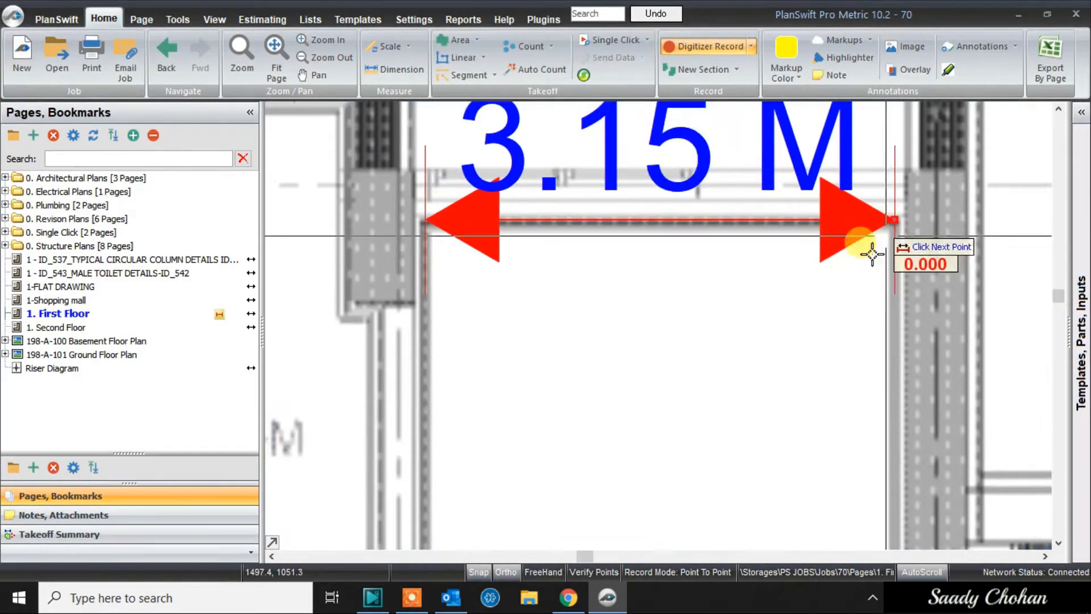
Step: Dimension the spacing between grids 6T and 5T along the grid dimension line, and finish recording dimensions
{"action": "scroll", "coordinate": [776, 339], "scroll_direction": "down", "scroll_amount": 4}
{"action": "left_click_drag", "start_coordinate": [869, 247], "coordinate": [652, 476]}
{"action": "scroll", "coordinate": [652, 477], "scroll_direction": "down", "scroll_amount": 2}
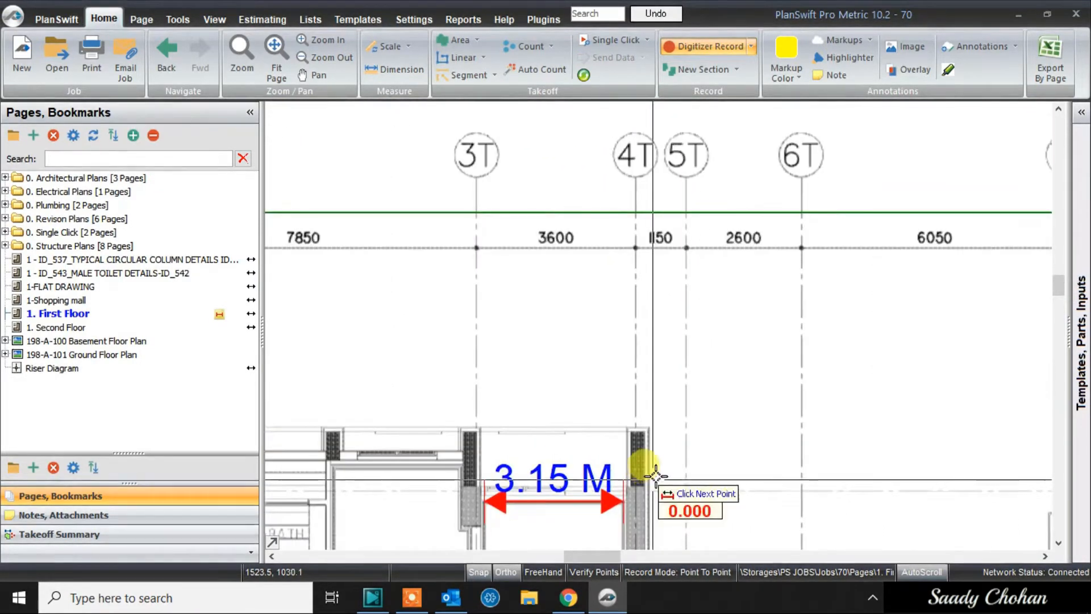
{"action": "scroll", "coordinate": [698, 227], "scroll_direction": "up", "scroll_amount": 5}
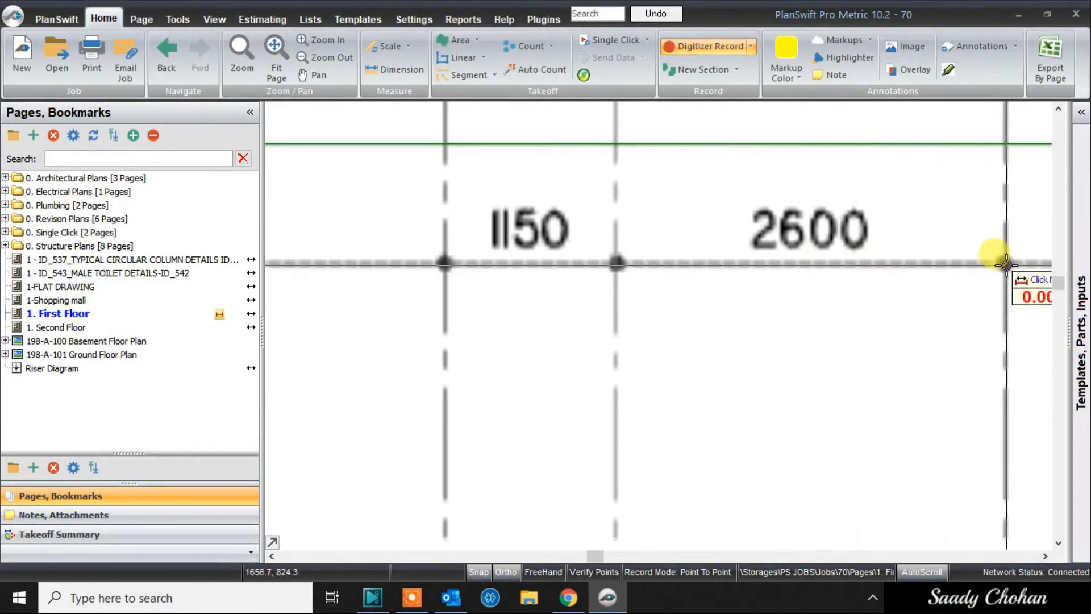
{"action": "left_click", "coordinate": [1005, 262]}
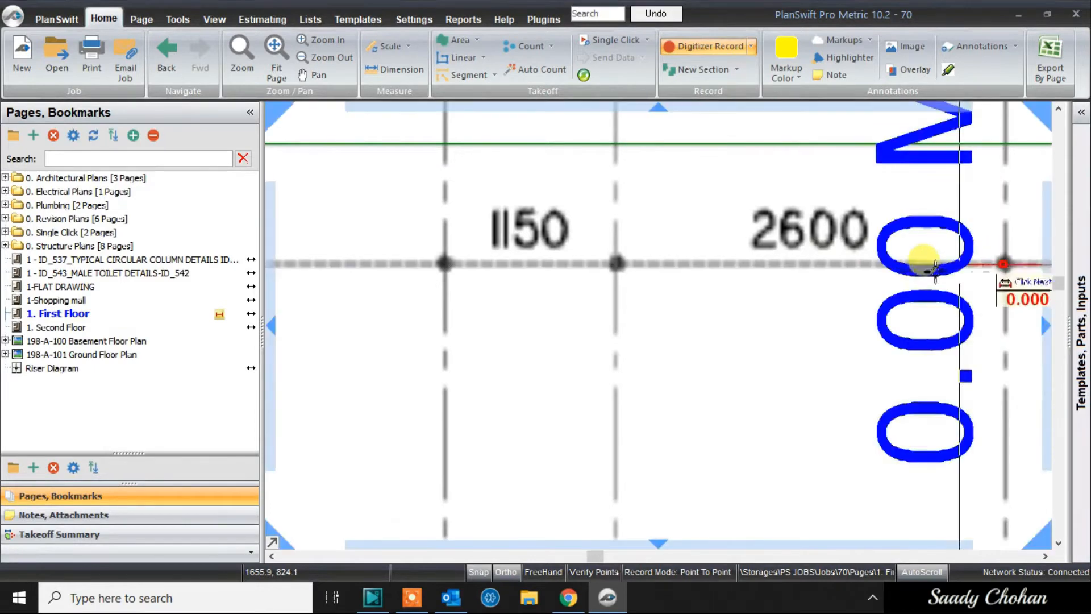
{"action": "left_click", "coordinate": [616, 264]}
{"action": "scroll", "coordinate": [717, 346], "scroll_direction": "down", "scroll_amount": 2}
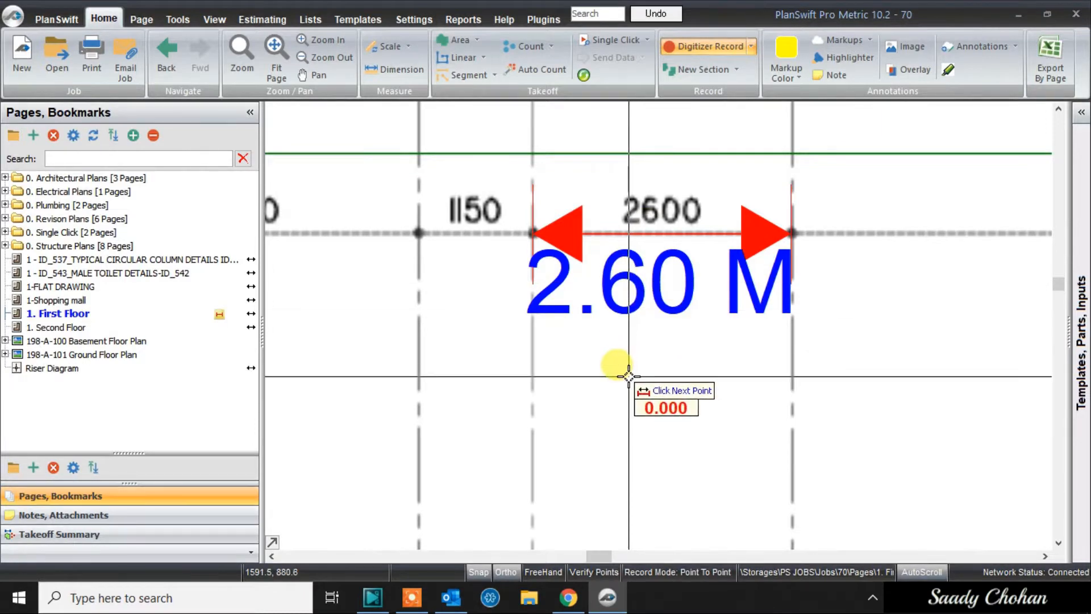
{"action": "scroll", "coordinate": [636, 438], "scroll_direction": "down", "scroll_amount": 3}
{"action": "right_click", "coordinate": [610, 245]}
{"action": "left_click", "coordinate": [628, 280]}
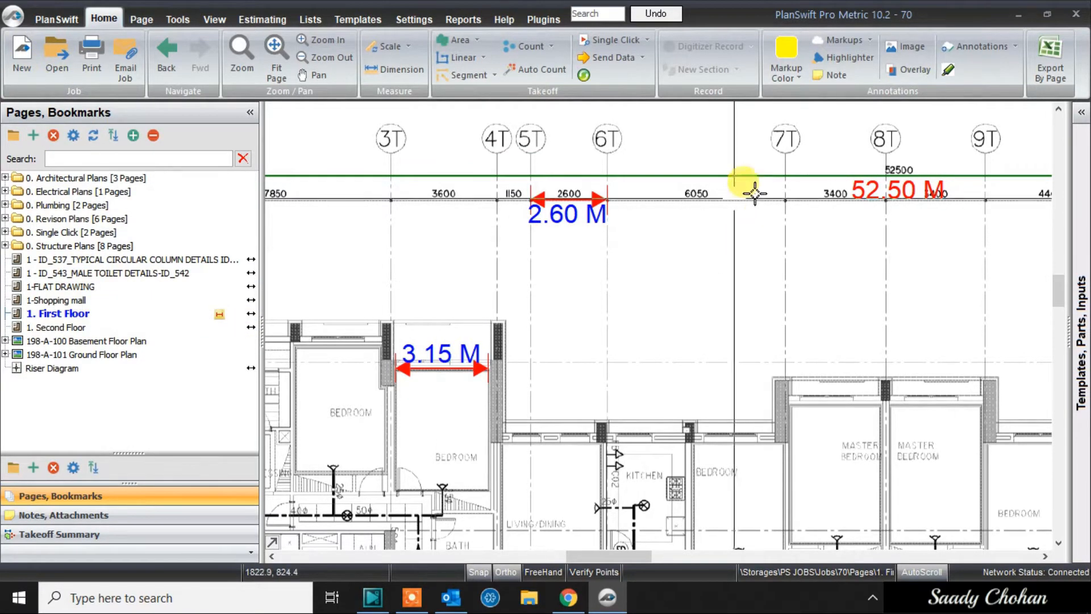
Step: Delete the width dimension from the bedroom between grids 3T and 4T
{"action": "scroll", "coordinate": [755, 194], "scroll_direction": "up", "scroll_amount": 4}
{"action": "scroll", "coordinate": [804, 162], "scroll_direction": "down", "scroll_amount": 4}
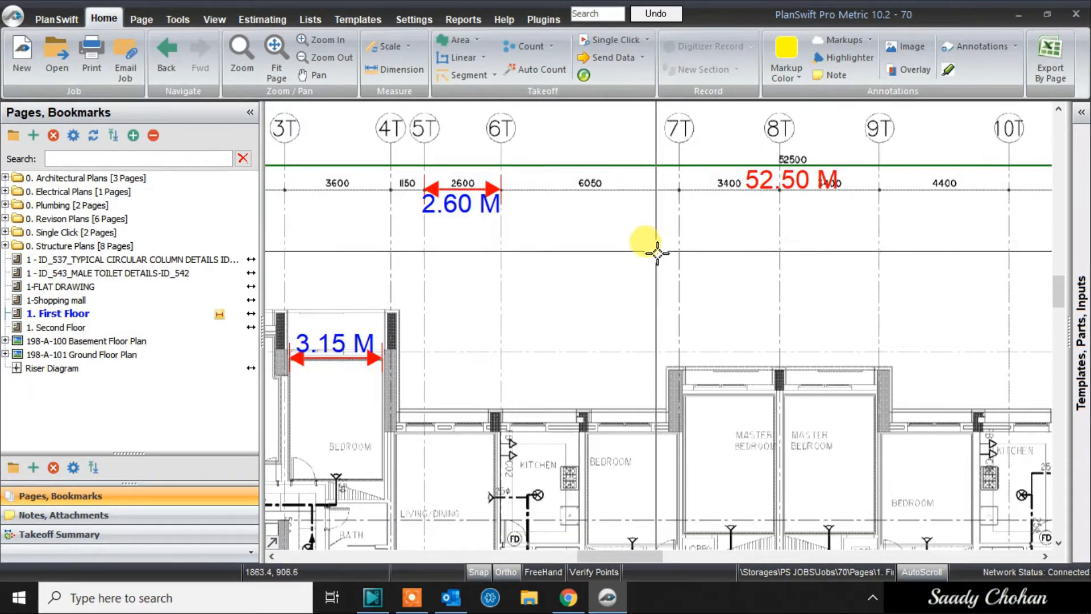
{"action": "left_click_drag", "start_coordinate": [665, 272], "coordinate": [689, 246]}
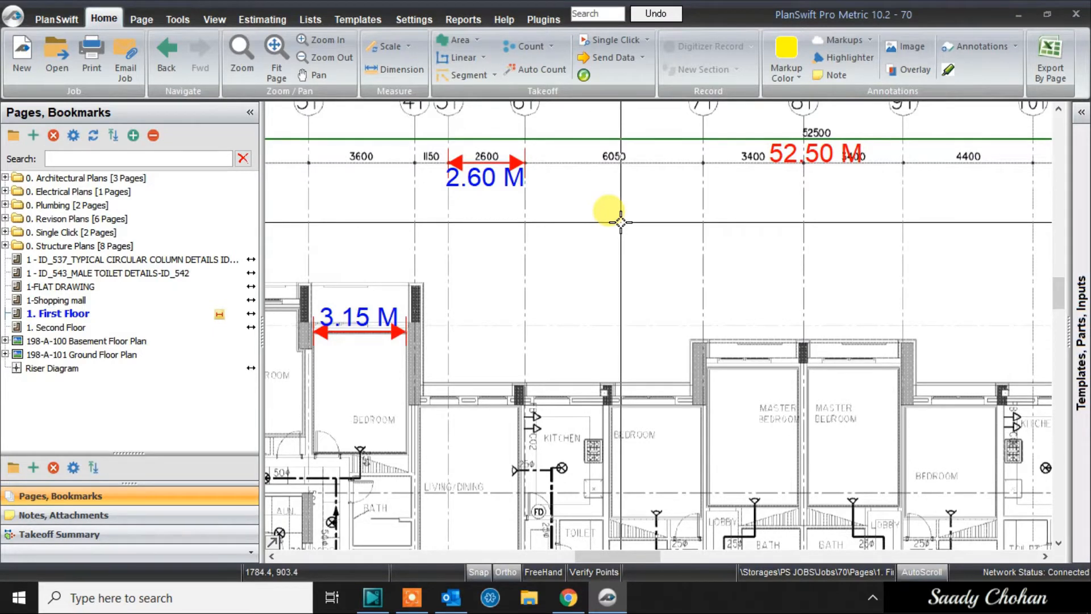
{"action": "scroll", "coordinate": [596, 214], "scroll_direction": "down", "scroll_amount": 2}
{"action": "left_click_drag", "start_coordinate": [389, 232], "coordinate": [584, 358]}
{"action": "key", "text": "Delete"}
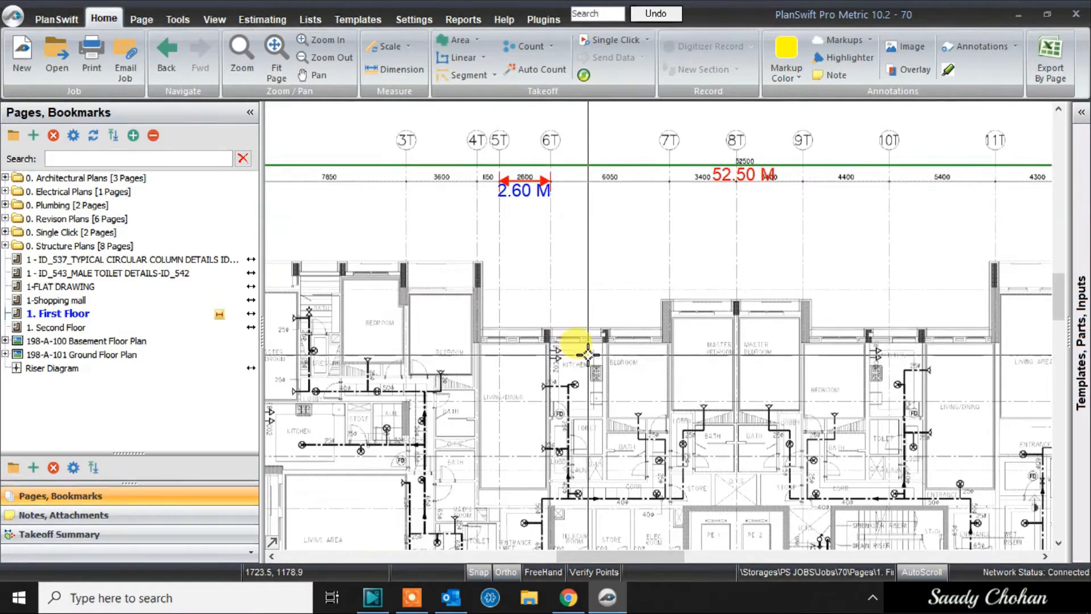
{"action": "mouse_move", "coordinate": [684, 312]}
{"action": "left_mouse_down"}
{"action": "mouse_move", "coordinate": [652, 261]}
{"action": "mouse_move", "coordinate": [652, 273]}
{"action": "left_mouse_up"}
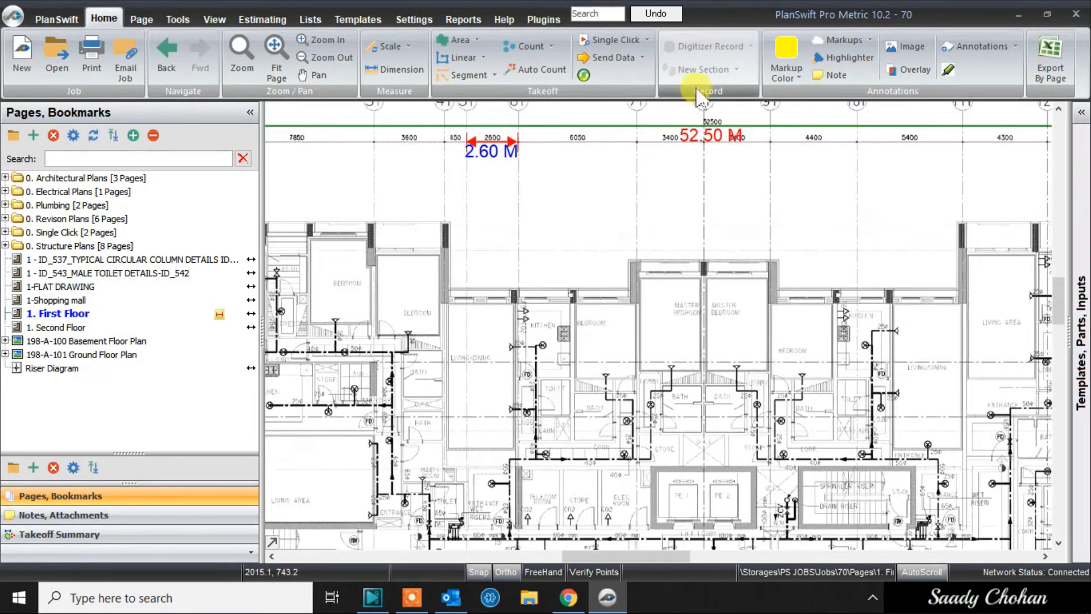
{"action": "scroll", "coordinate": [706, 125], "scroll_direction": "up", "scroll_amount": 2}
{"action": "mouse_move", "coordinate": [706, 124]}
{"action": "left_mouse_down"}
{"action": "mouse_move", "coordinate": [715, 137]}
{"action": "mouse_move", "coordinate": [808, 155]}
{"action": "left_mouse_up"}
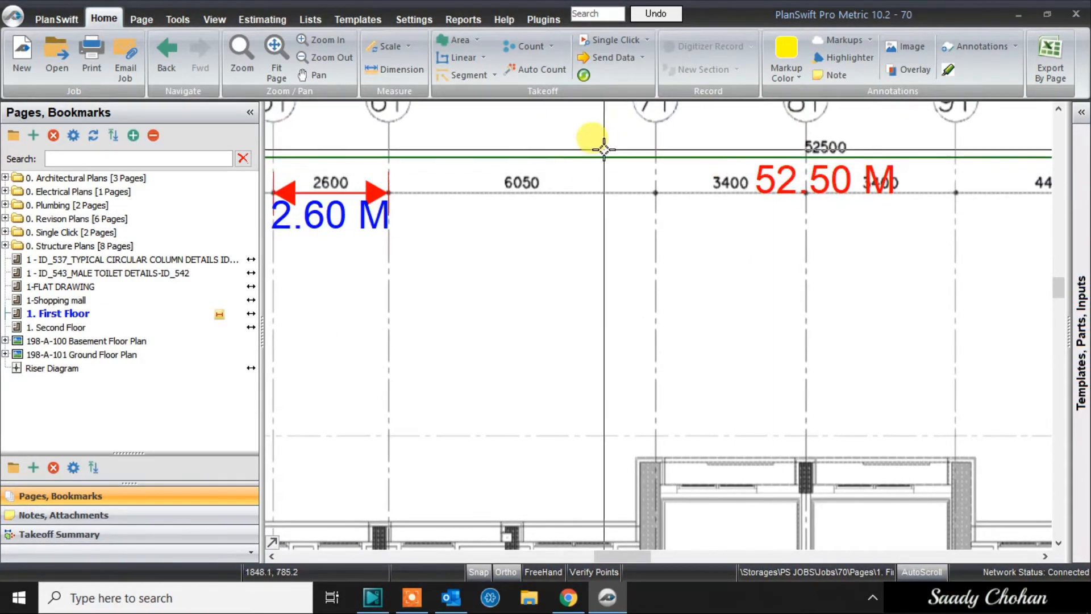
{"action": "scroll", "coordinate": [594, 142], "scroll_direction": "down", "scroll_amount": 1}
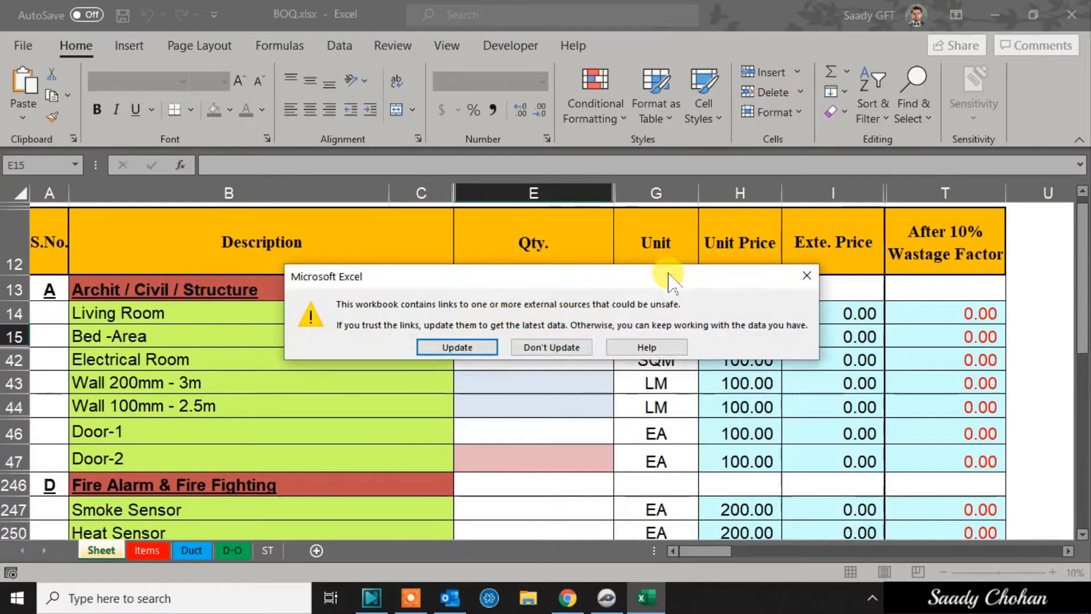
Step: Open BOQ.xlsx in Excel without updating its external links, and look over the Living Room and Bed-Area quantity cells
{"action": "left_click", "coordinate": [554, 347]}
{"action": "left_click", "coordinate": [570, 316]}
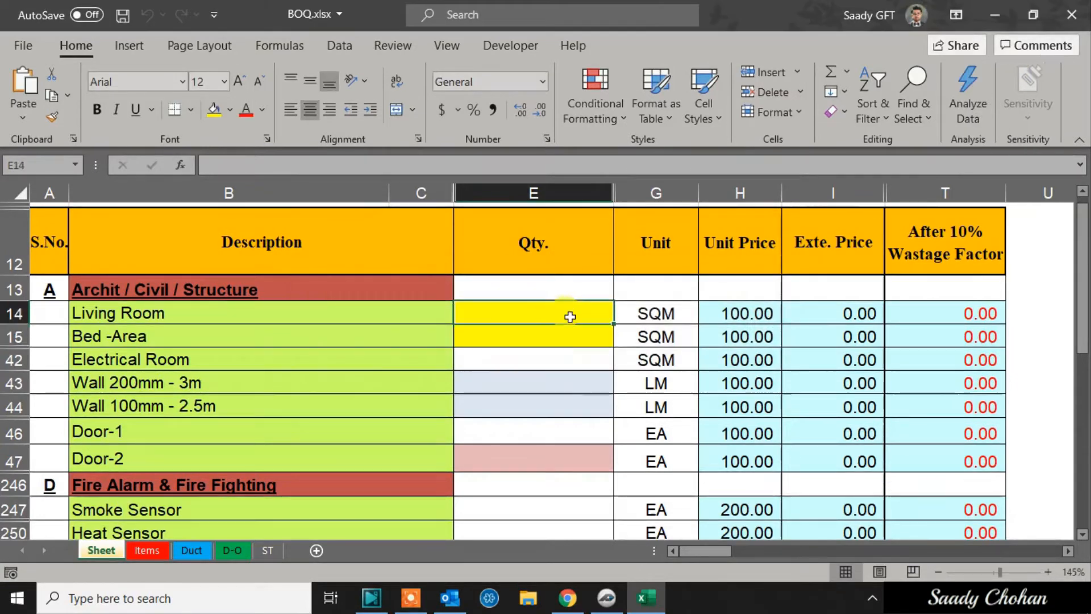
{"action": "left_click", "coordinate": [562, 332]}
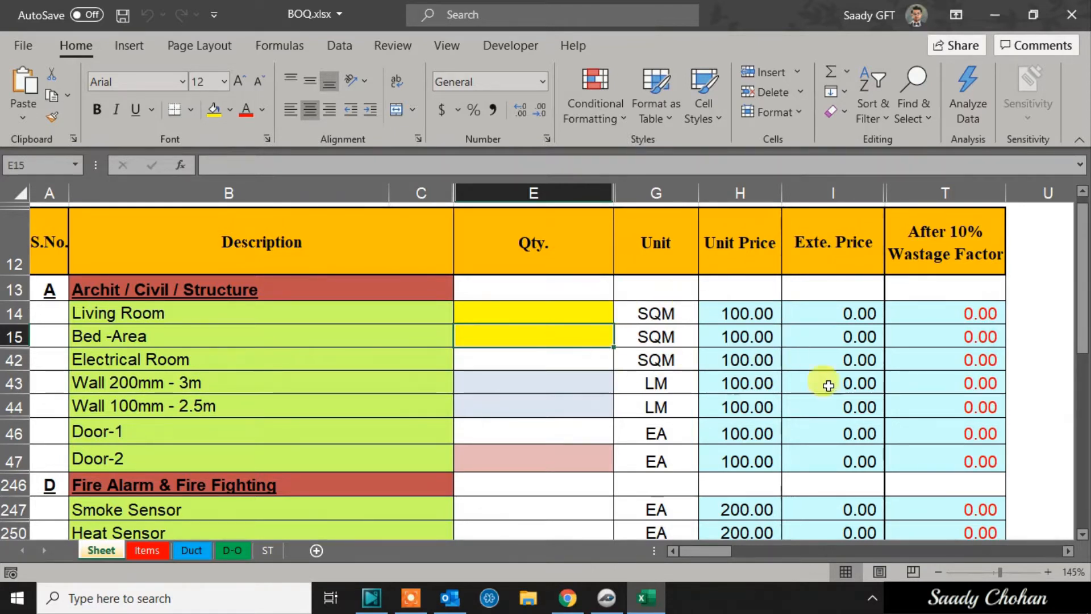
{"action": "left_click", "coordinate": [551, 313]}
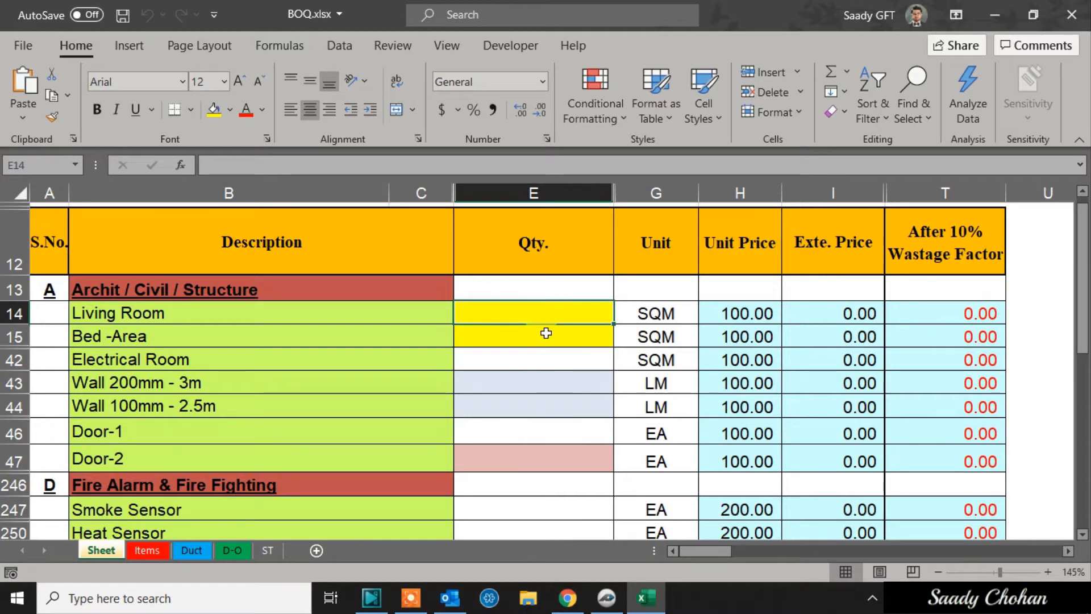
Step: Enter trial quantities of 22 for Bed-Area and 33 for Electrical Room, both wall types, Door-1 and Door-2
{"action": "left_click", "coordinate": [546, 332]}
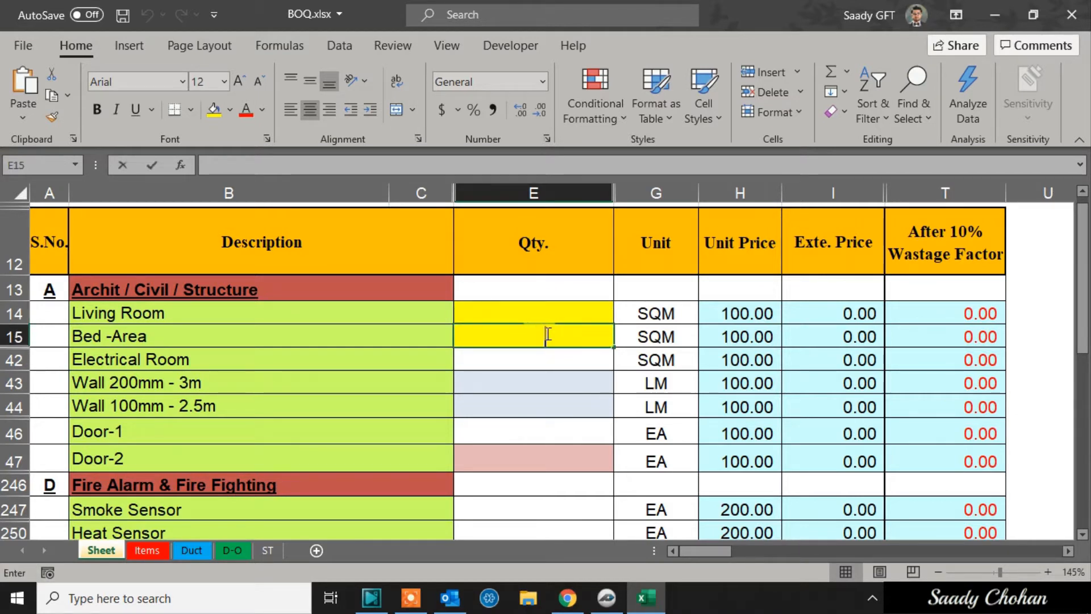
{"action": "type", "text": "22"}
{"action": "key", "text": "Return"}
{"action": "type", "text": "33"}
{"action": "key", "text": "Return"}
{"action": "type", "text": "33"}
{"action": "key", "text": "Return"}
{"action": "type", "text": "33"}
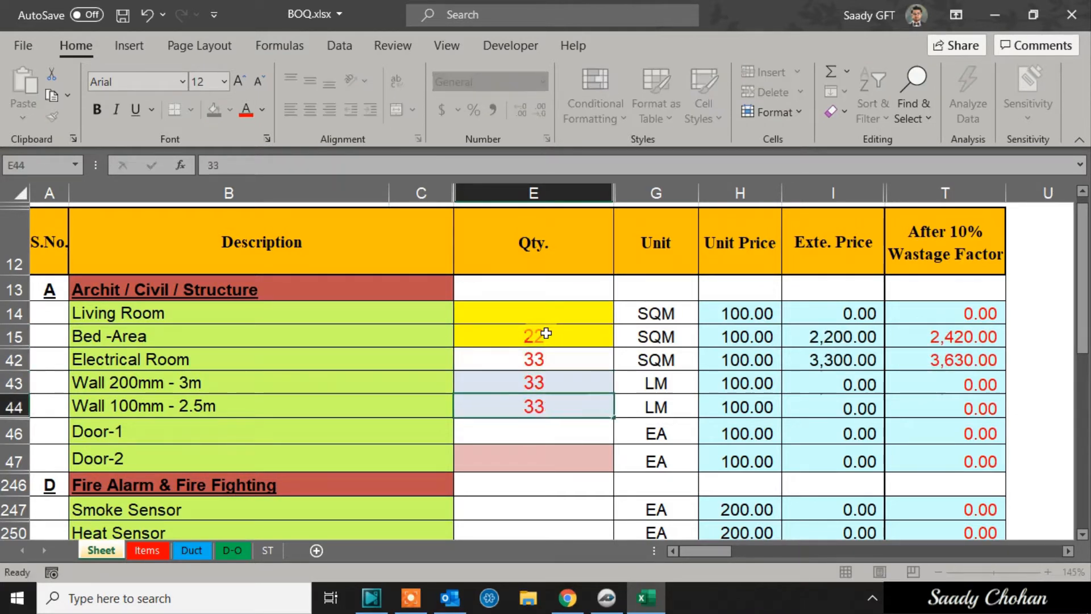
{"action": "key", "text": "Return"}
{"action": "type", "text": "33"}
{"action": "key", "text": "Return"}
{"action": "type", "text": "33"}
{"action": "key", "text": "Return"}
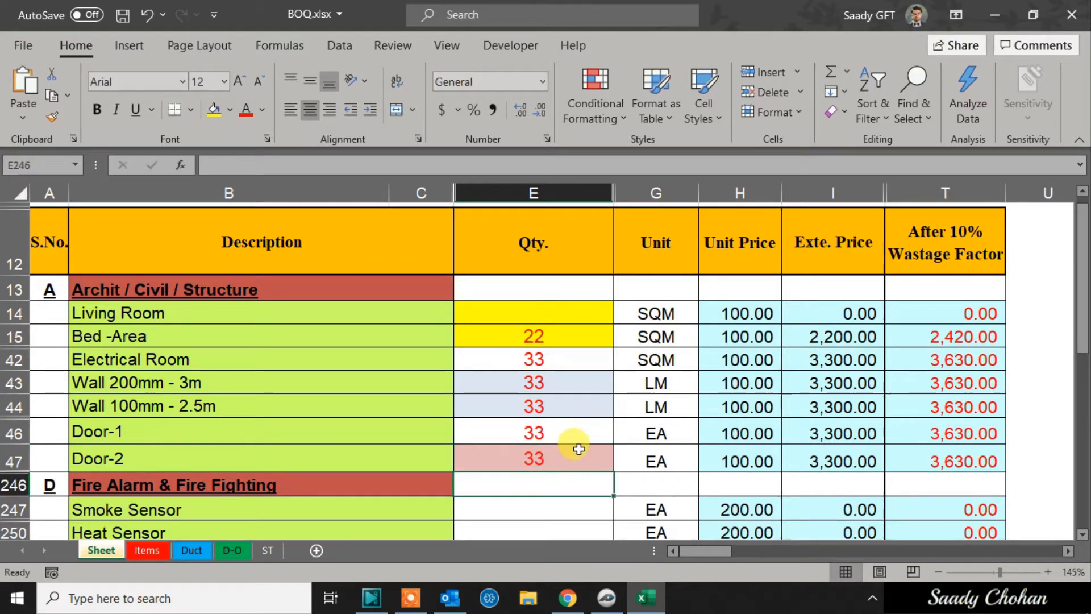
Step: Clear the trial quantities from Bed-Area through Door-2
{"action": "left_click", "coordinate": [578, 449]}
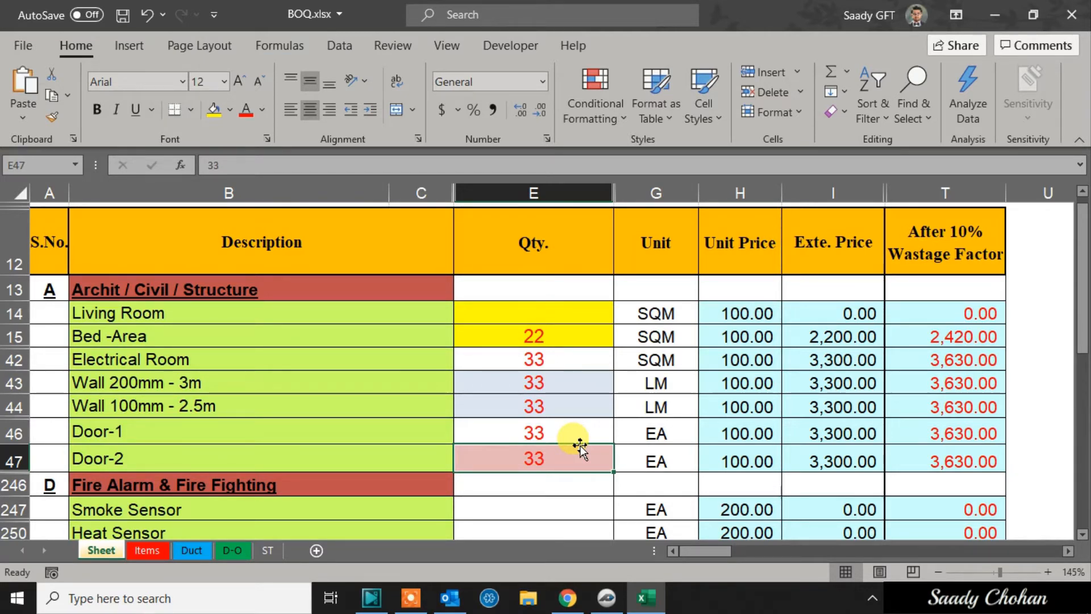
{"action": "left_click_drag", "start_coordinate": [568, 338], "coordinate": [570, 454]}
{"action": "left_click", "coordinate": [579, 437]}
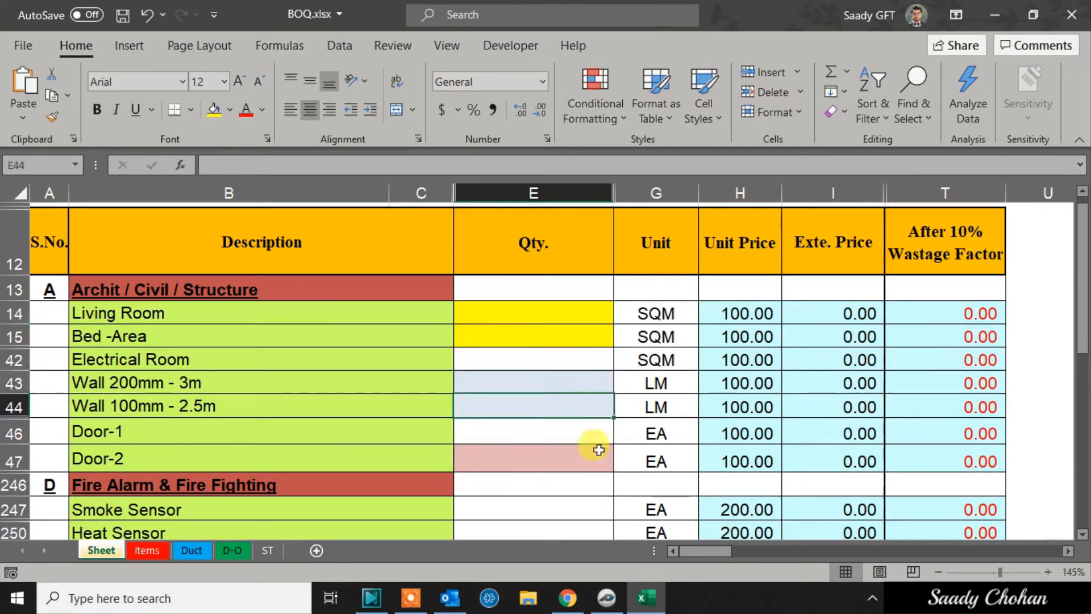
Step: Switch between the First Floor plan in PlanSwift and the BOQ.xlsx workbook in Excel, finishing at the workbook
{"action": "left_click", "coordinate": [606, 598]}
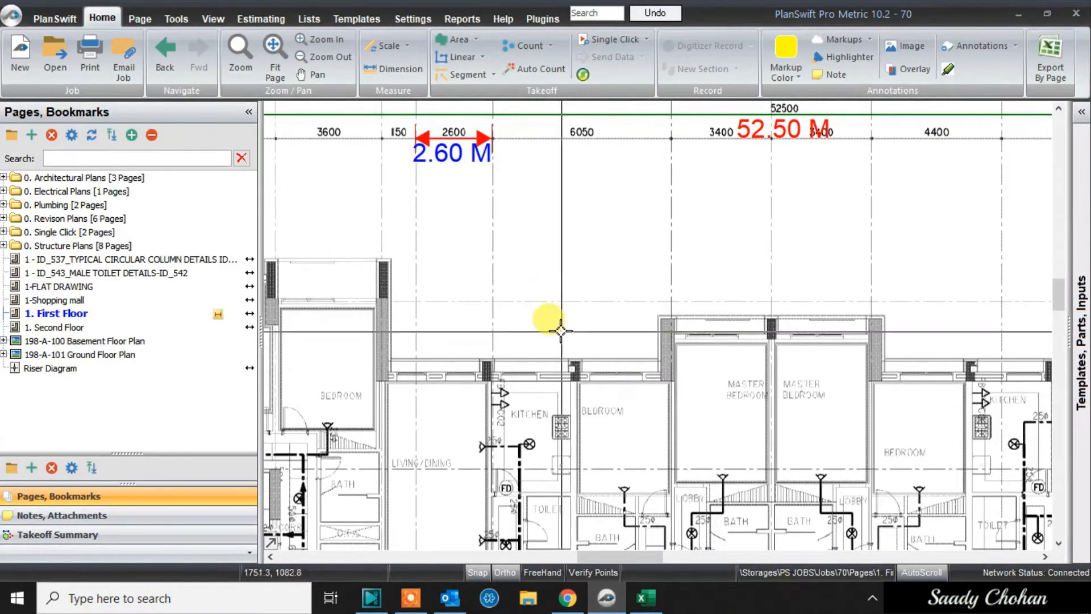
{"action": "left_click", "coordinate": [644, 597]}
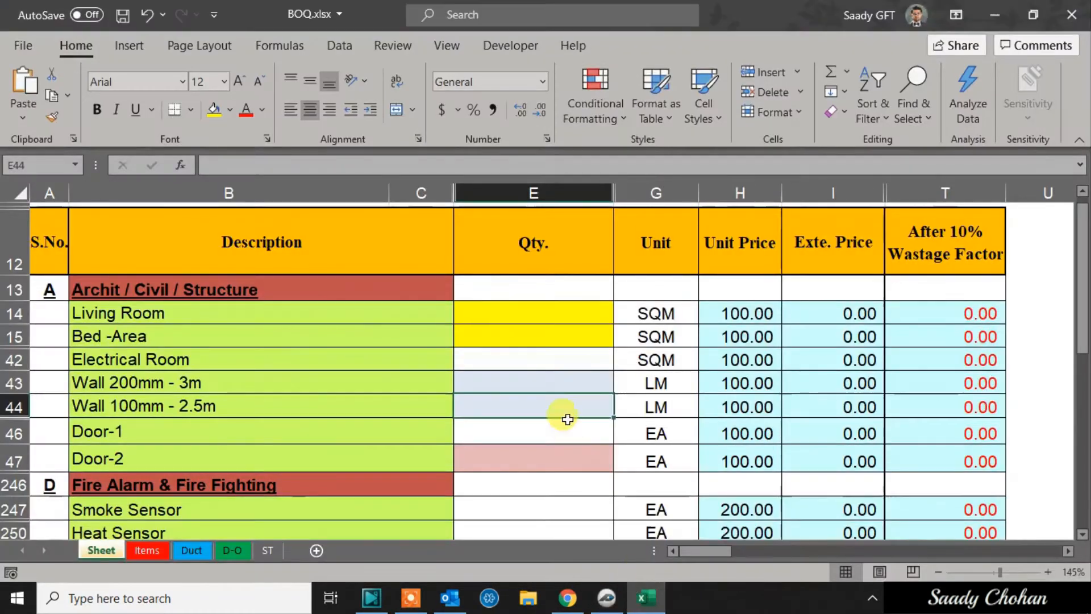
{"action": "left_click", "coordinate": [584, 341]}
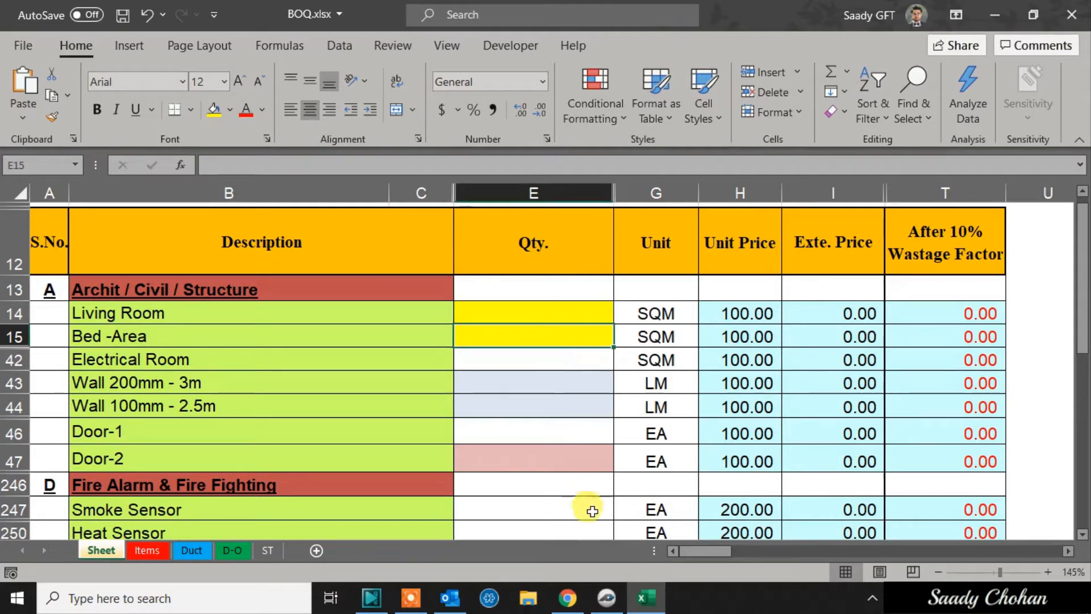
{"action": "left_click", "coordinate": [606, 597]}
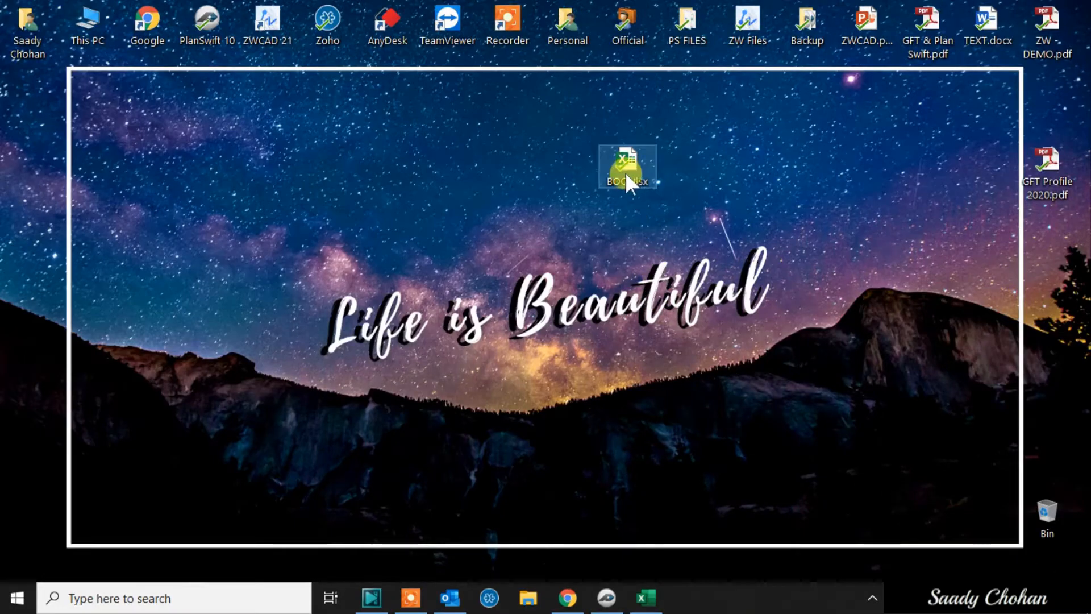
{"action": "left_click", "coordinate": [653, 439]}
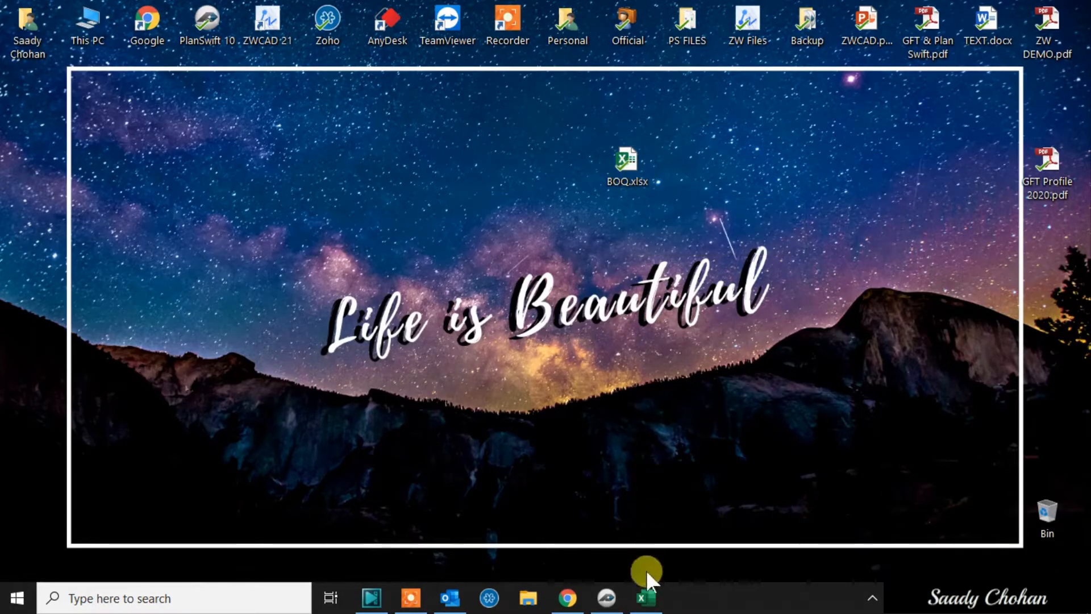
{"action": "left_click", "coordinate": [647, 597]}
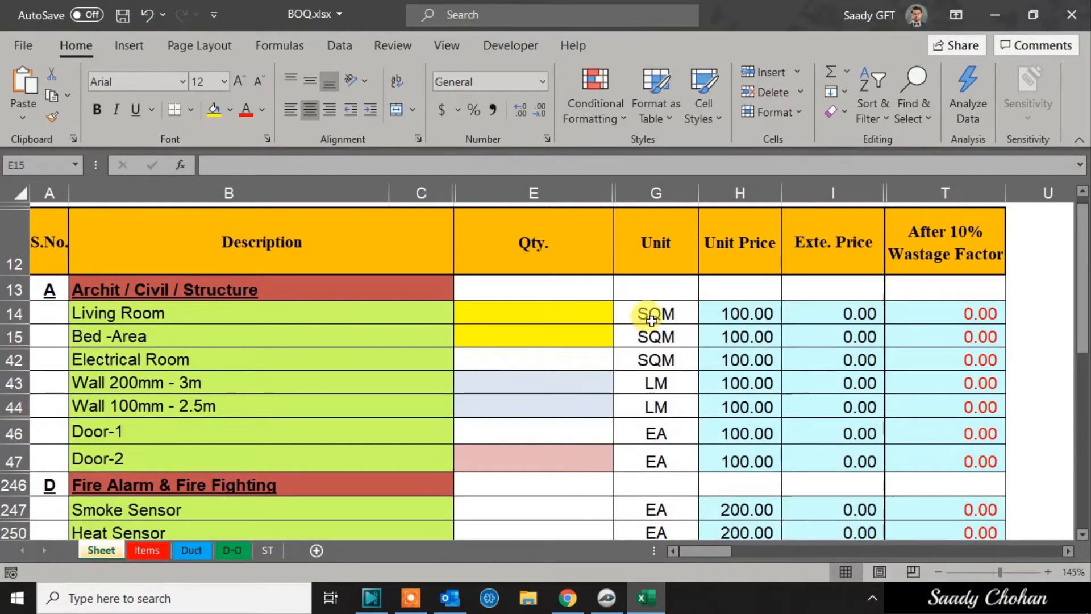
Step: Examine the PlanSwift - Takeoff options offered for cells in the Archit / Civil / Structure row and the blank rows below the grand total
{"action": "left_click", "coordinate": [662, 293]}
{"action": "right_click", "coordinate": [663, 293]}
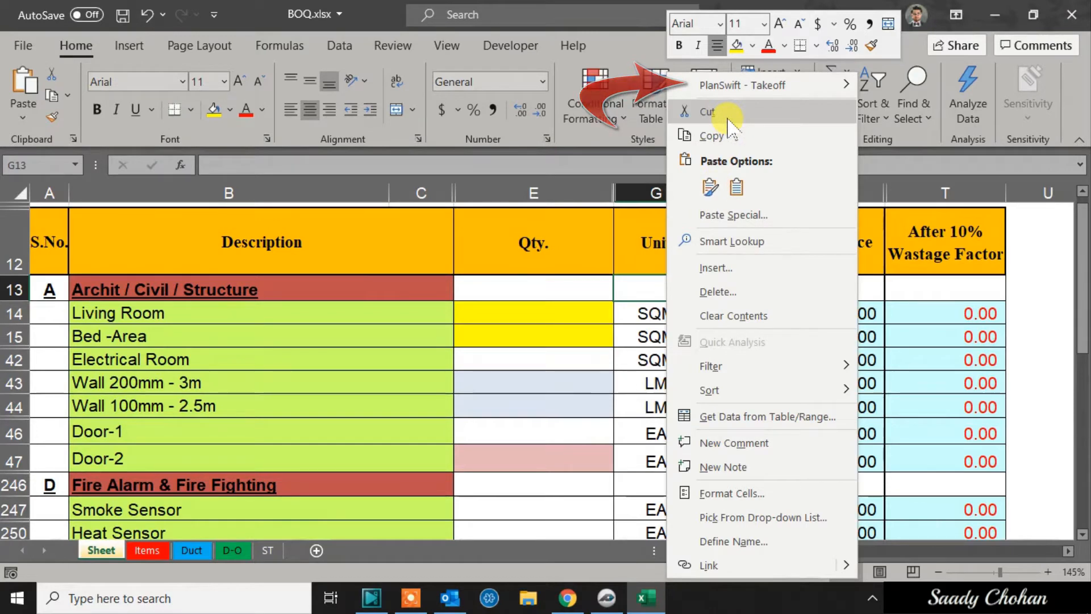
{"action": "right_click", "coordinate": [575, 292]}
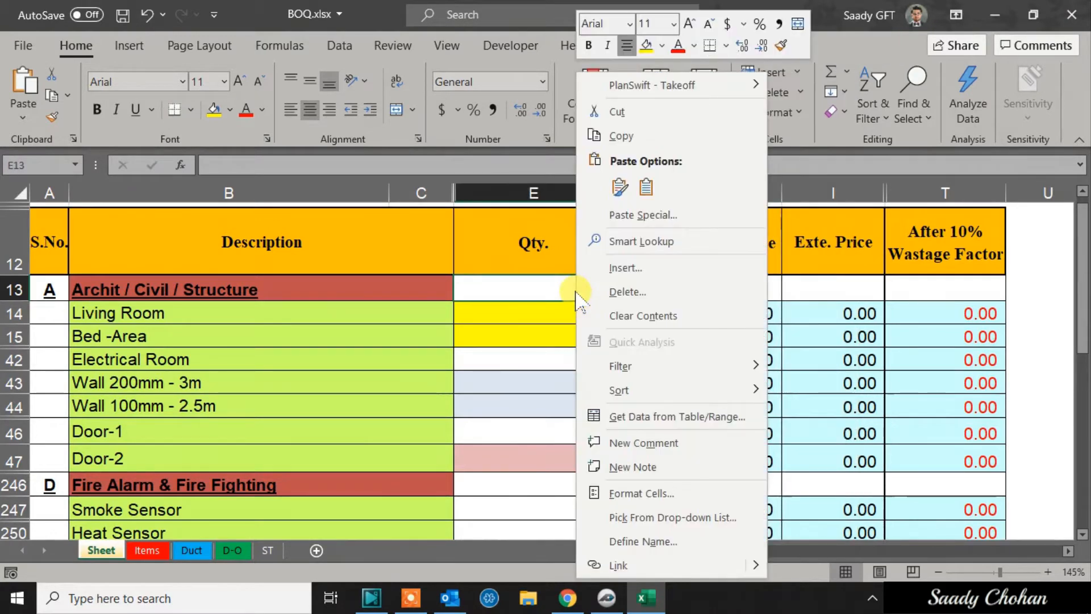
{"action": "scroll", "coordinate": [605, 338], "scroll_direction": "down", "scroll_amount": 3}
{"action": "scroll", "coordinate": [606, 336], "scroll_direction": "down", "scroll_amount": 10}
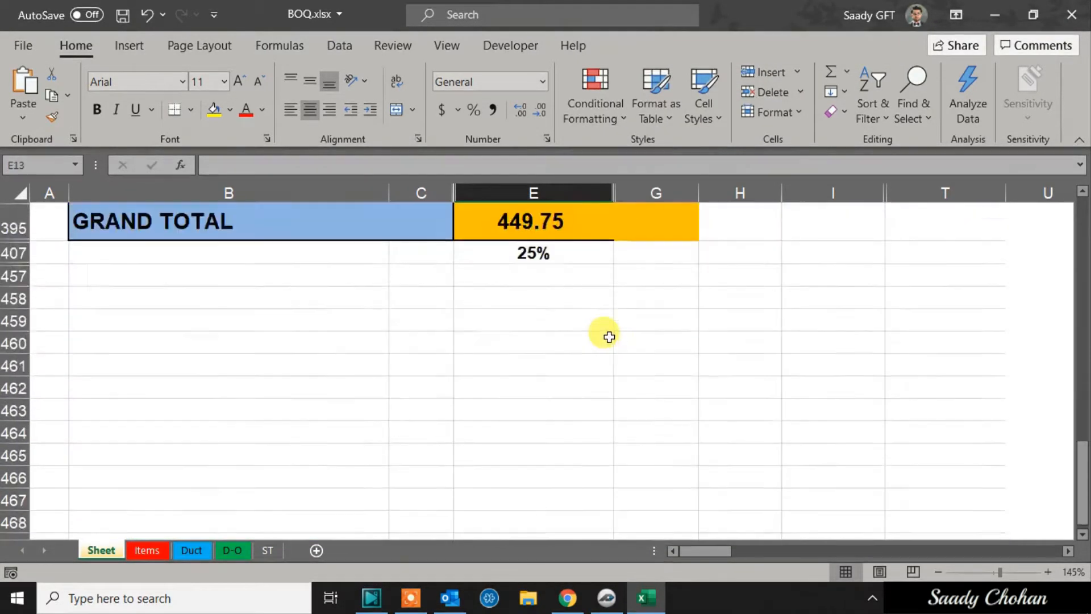
{"action": "right_click", "coordinate": [770, 356]}
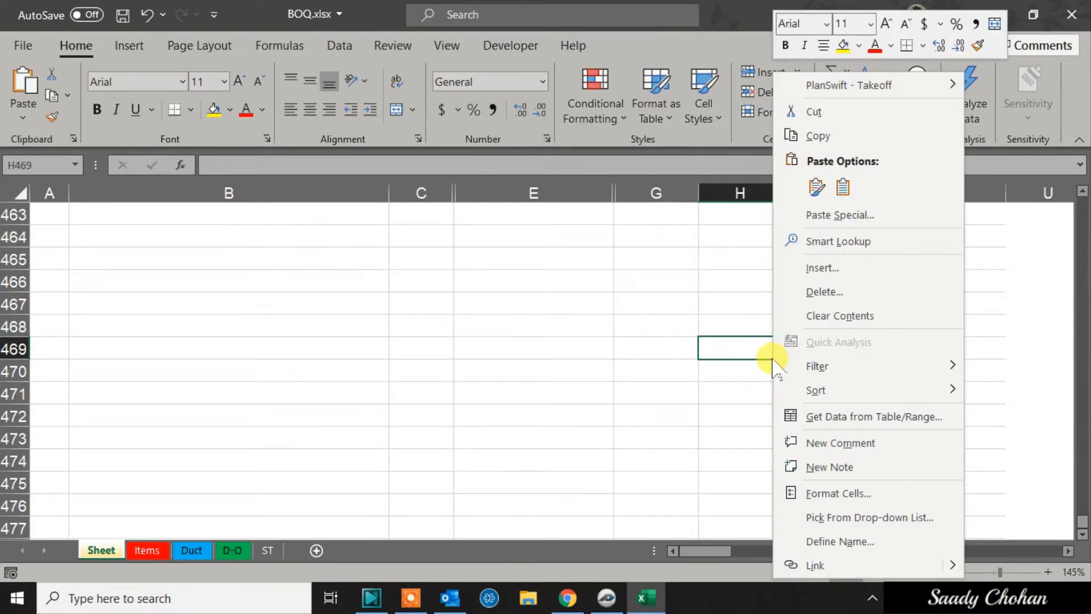
{"action": "right_click", "coordinate": [540, 357]}
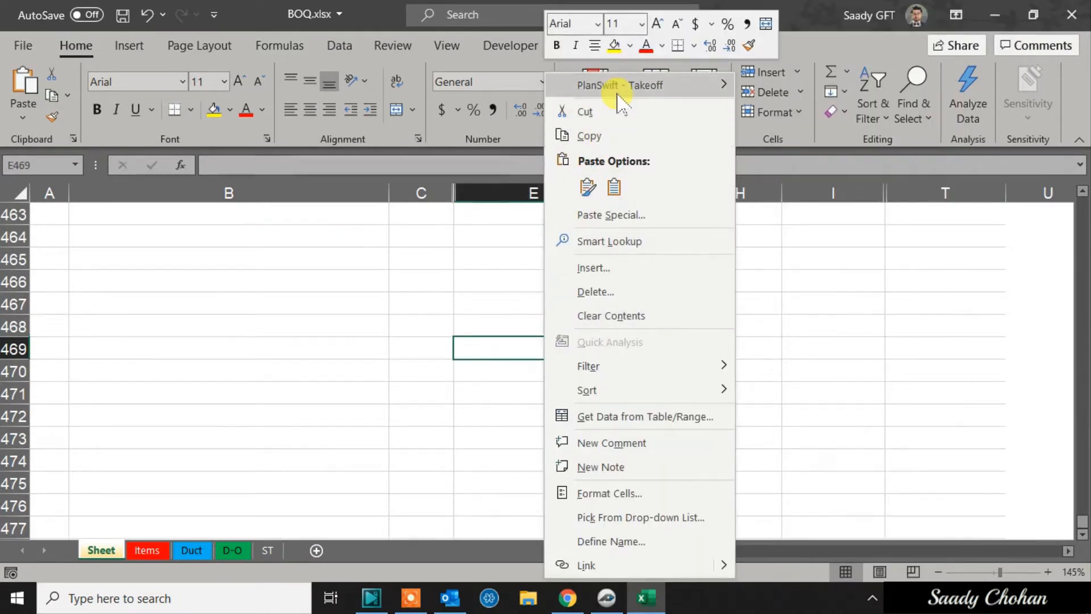
{"action": "right_click", "coordinate": [477, 214]}
{"action": "mouse_move", "coordinate": [566, 91]}
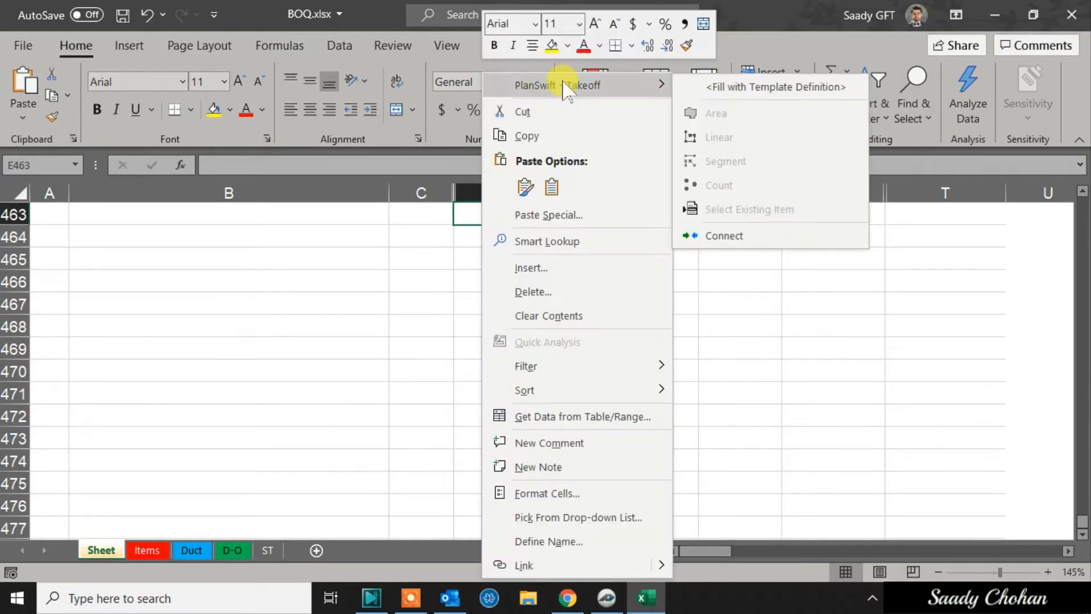
{"action": "left_click", "coordinate": [309, 261]}
{"action": "right_click", "coordinate": [297, 263]}
{"action": "left_click", "coordinate": [424, 244]}
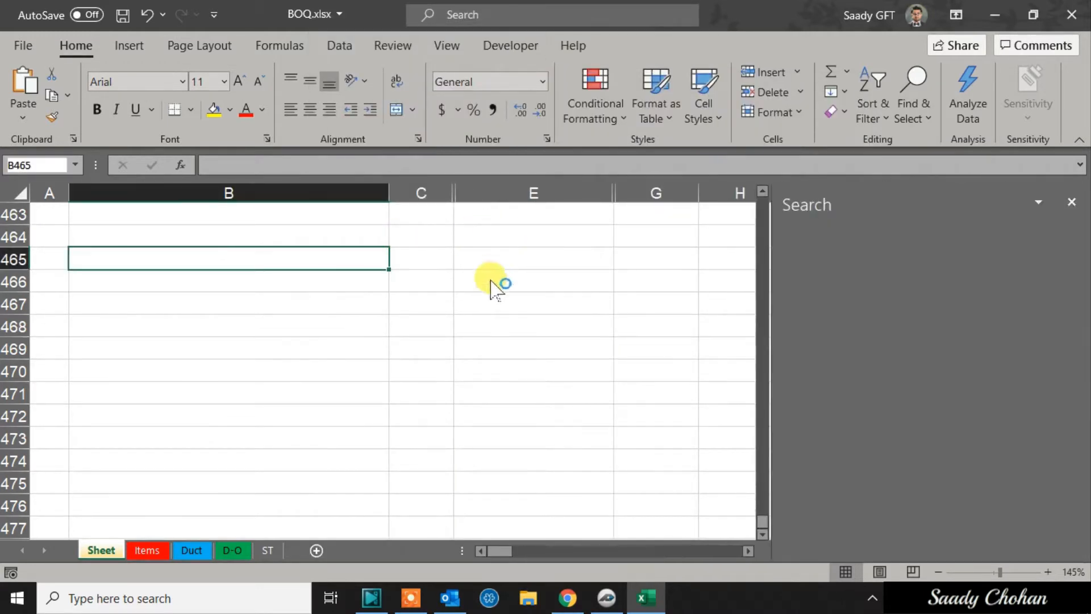
{"action": "left_click", "coordinate": [1072, 203]}
Step: View the Items and Duct sheets and check for the PlanSwift - Takeoff option on a Duct MM cell
{"action": "left_click", "coordinate": [152, 550]}
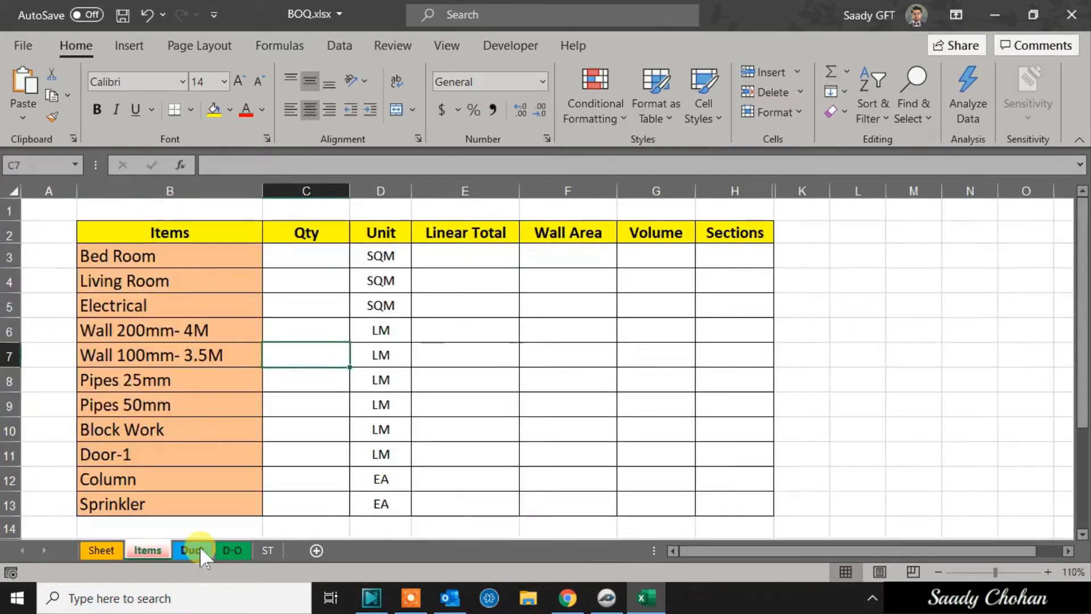
{"action": "left_click", "coordinate": [192, 550]}
{"action": "left_click", "coordinate": [454, 378]}
{"action": "right_click", "coordinate": [461, 377]}
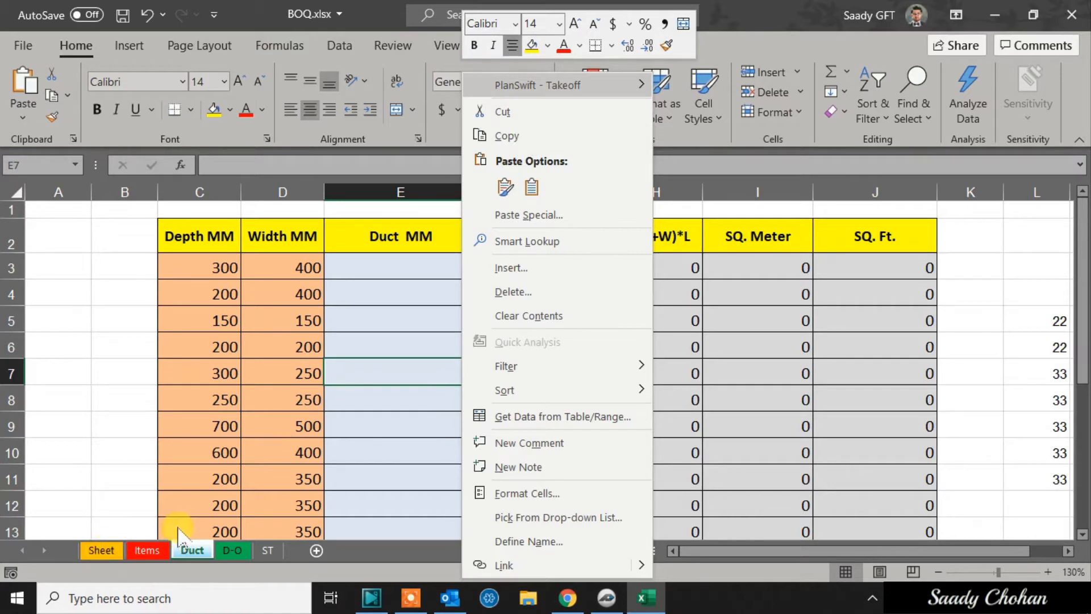
Step: Return to the main BOQ sheet and connect Excel to PlanSwift with the PlanSwift - Takeoff Connect command
{"action": "left_click", "coordinate": [105, 551]}
{"action": "scroll", "coordinate": [434, 433], "scroll_direction": "up", "scroll_amount": 1}
{"action": "scroll", "coordinate": [434, 434], "scroll_direction": "up", "scroll_amount": 10}
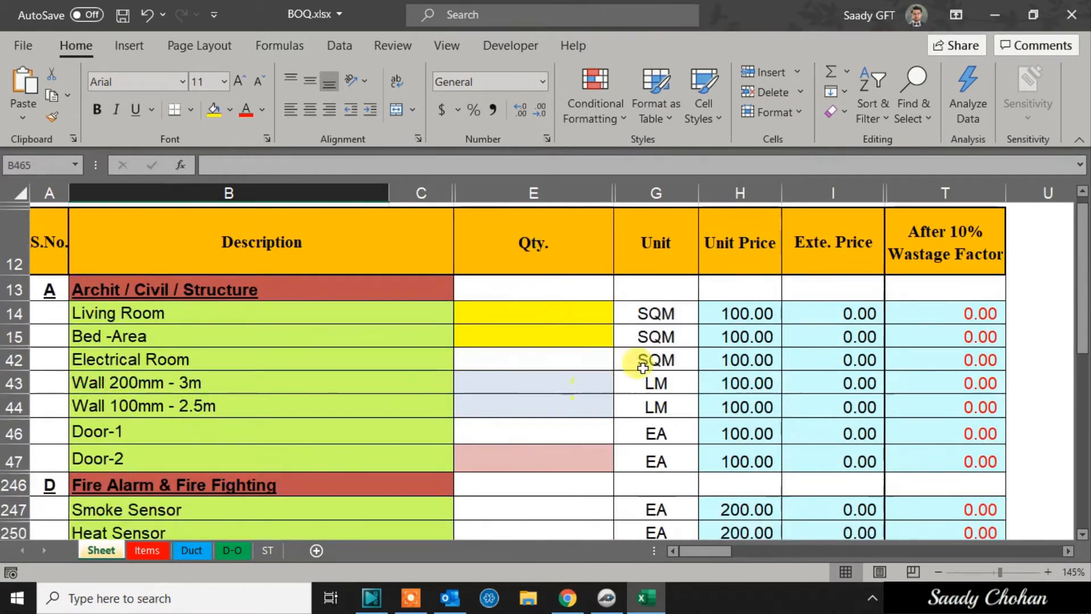
{"action": "right_click", "coordinate": [808, 294]}
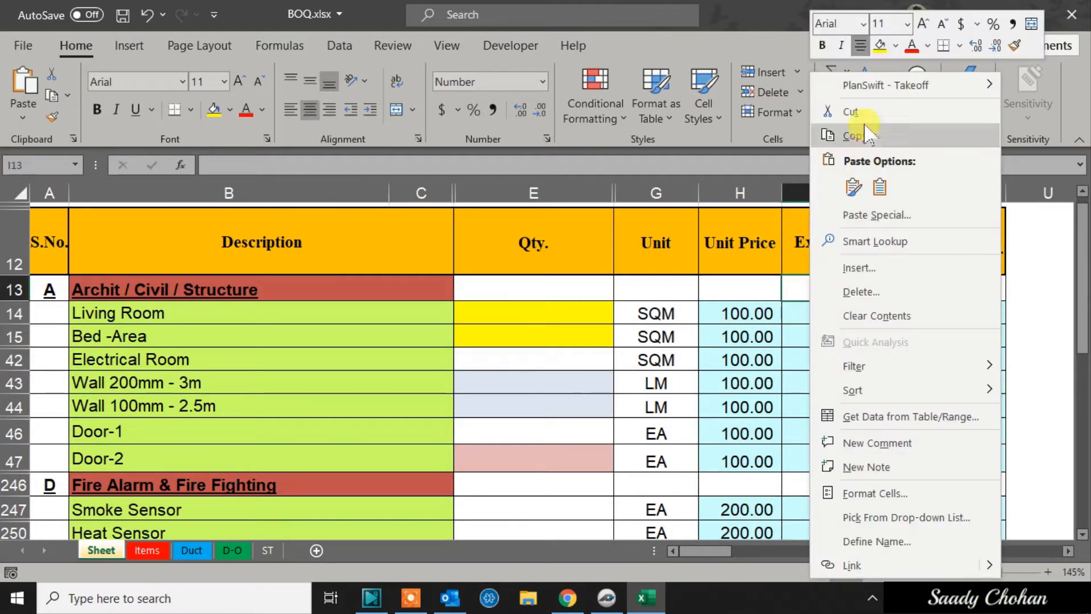
{"action": "mouse_move", "coordinate": [874, 91]}
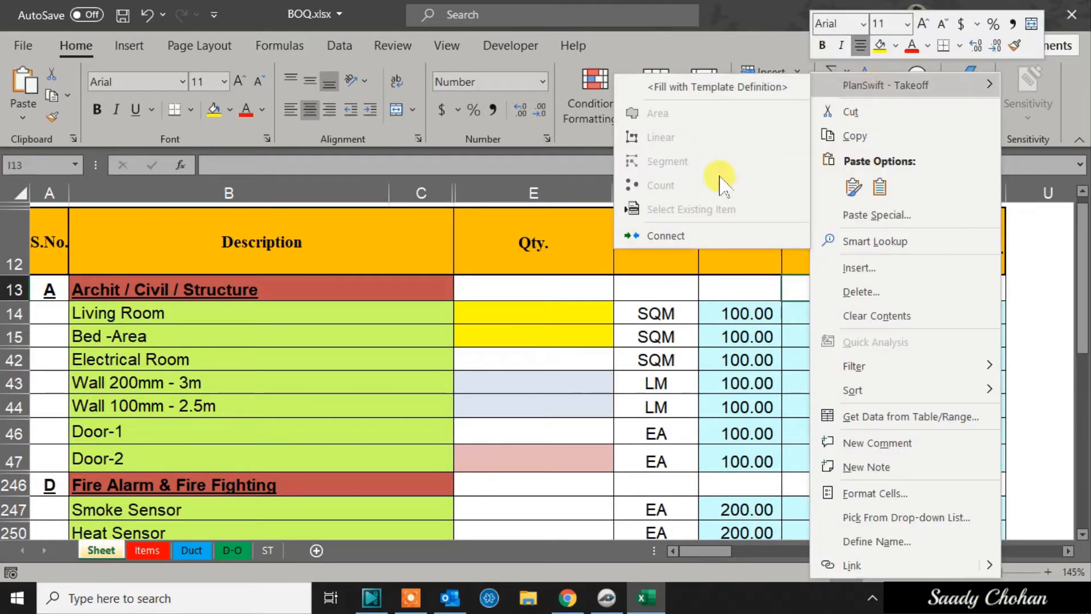
{"action": "left_click", "coordinate": [670, 235]}
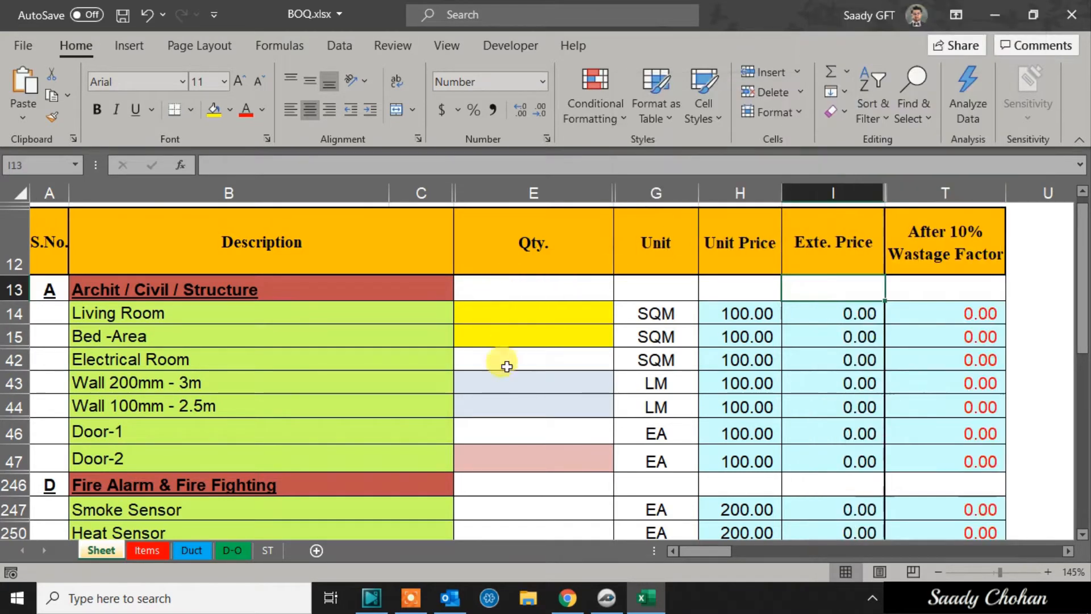
Step: Review the quantity rows of the BOQ sheet, and switch to PlanSwift to view the rooms on the First Floor plan
{"action": "scroll", "coordinate": [511, 406], "scroll_direction": "down", "scroll_amount": 3}
{"action": "scroll", "coordinate": [521, 434], "scroll_direction": "up", "scroll_amount": 3}
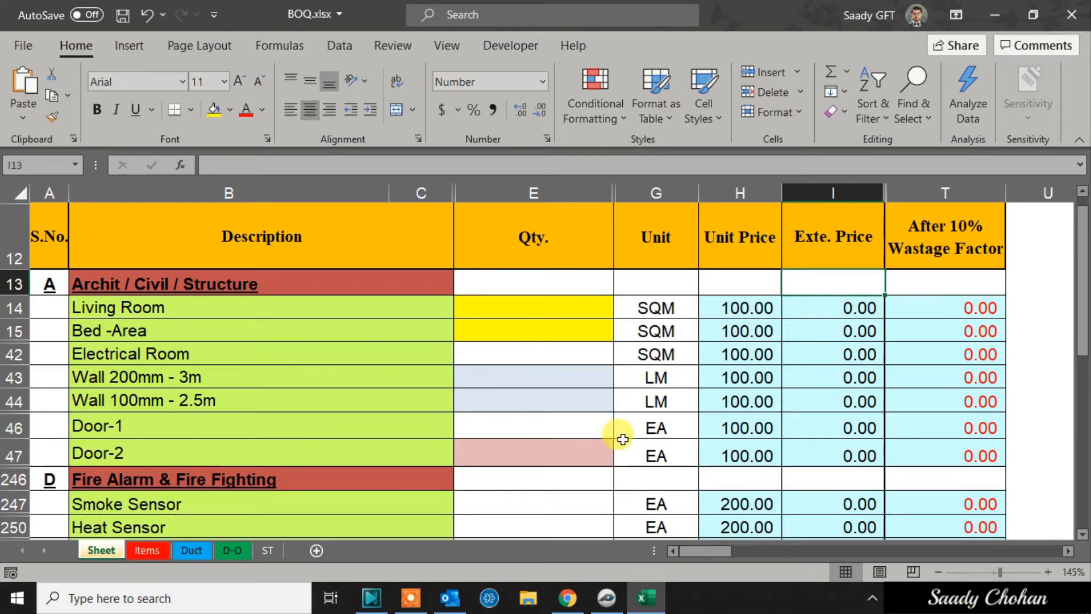
{"action": "left_click", "coordinate": [577, 412]}
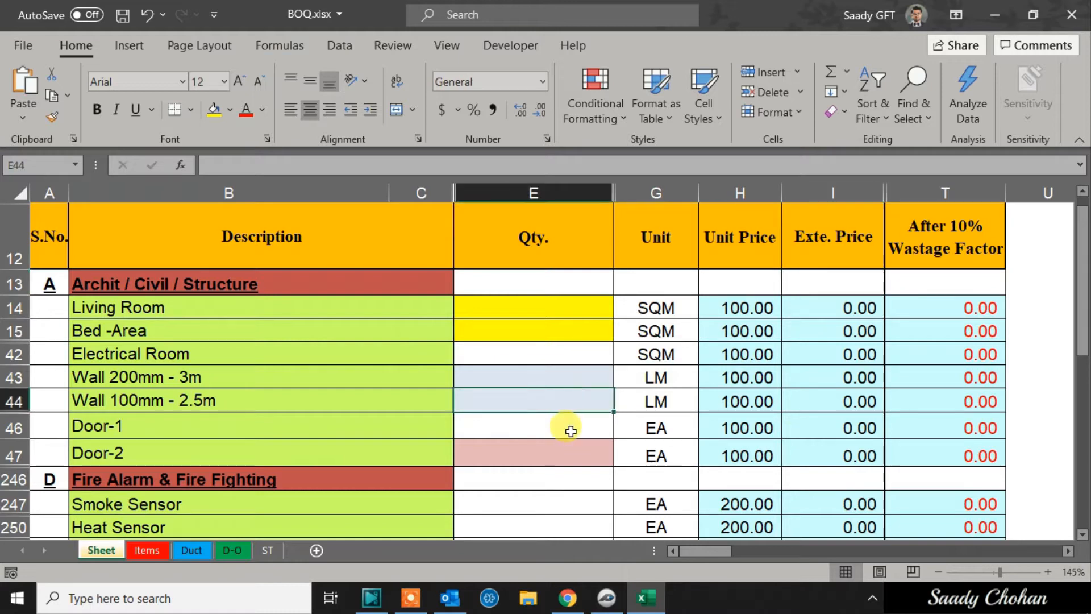
{"action": "left_click", "coordinate": [606, 597]}
{"action": "left_click_drag", "start_coordinate": [642, 340], "coordinate": [656, 283]}
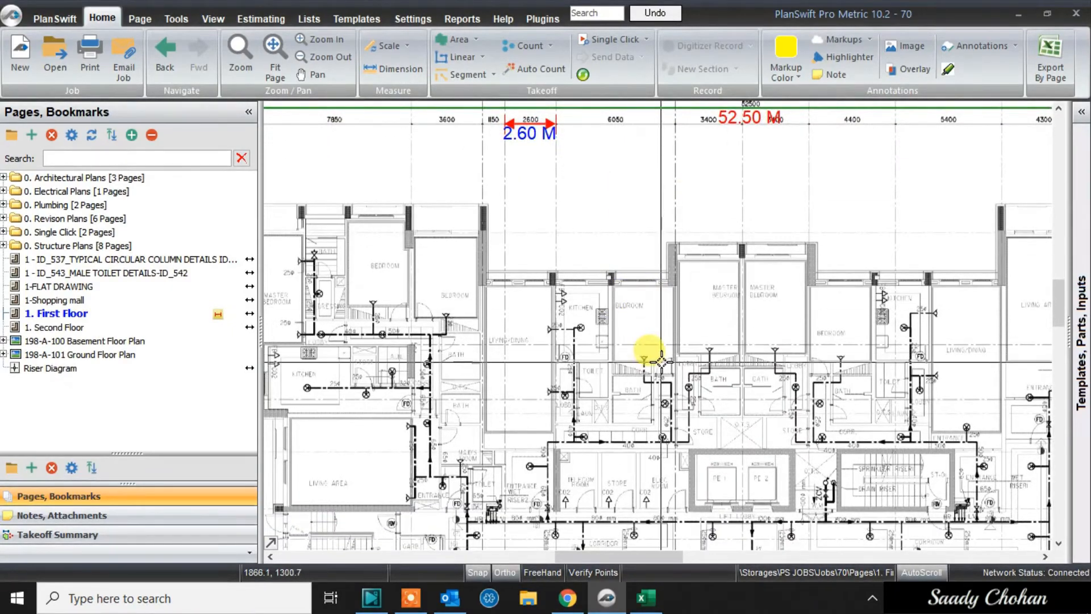
{"action": "mouse_move", "coordinate": [660, 359]}
{"action": "left_mouse_down"}
{"action": "mouse_move", "coordinate": [672, 343]}
{"action": "mouse_move", "coordinate": [672, 364]}
{"action": "left_mouse_up"}
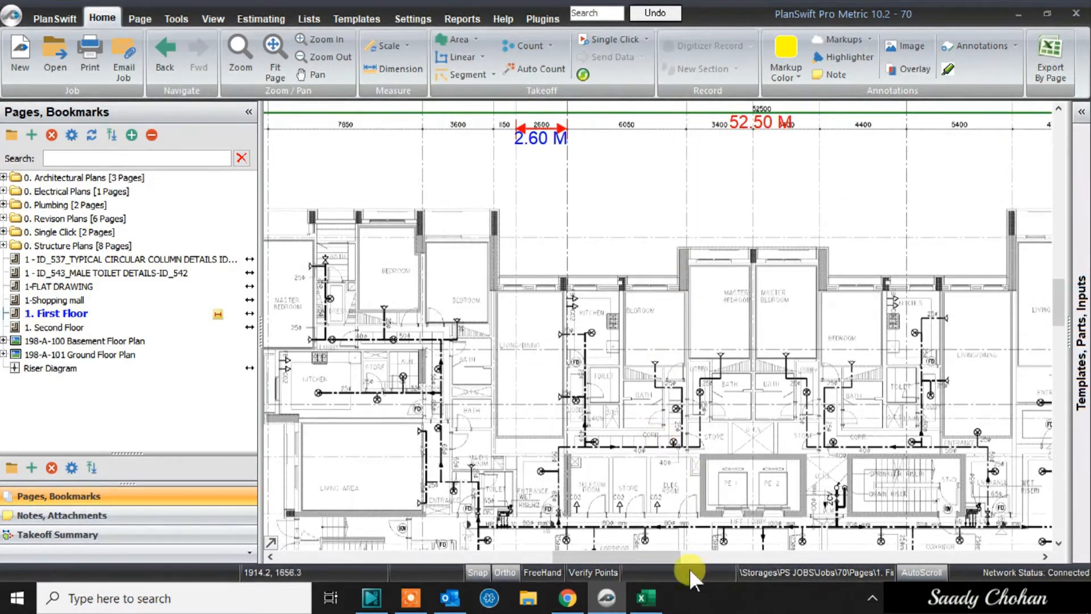
Step: Switch to the BOQ workbook in Excel and start a PlanSwift Area takeoff for the Bed -Area quantity cell
{"action": "left_click", "coordinate": [645, 596]}
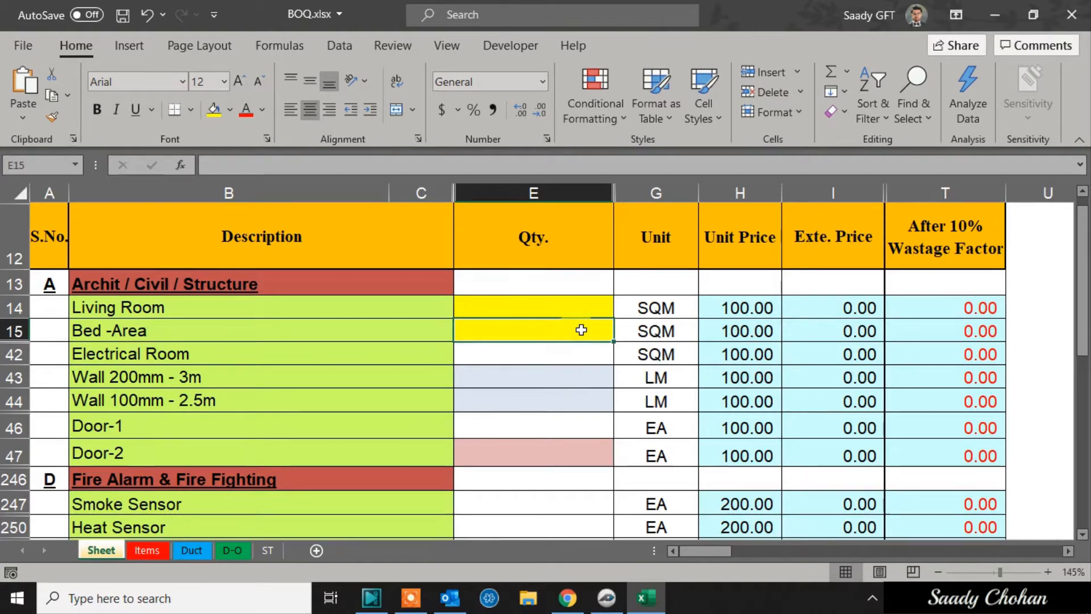
{"action": "right_click", "coordinate": [581, 329]}
{"action": "mouse_move", "coordinate": [729, 94]}
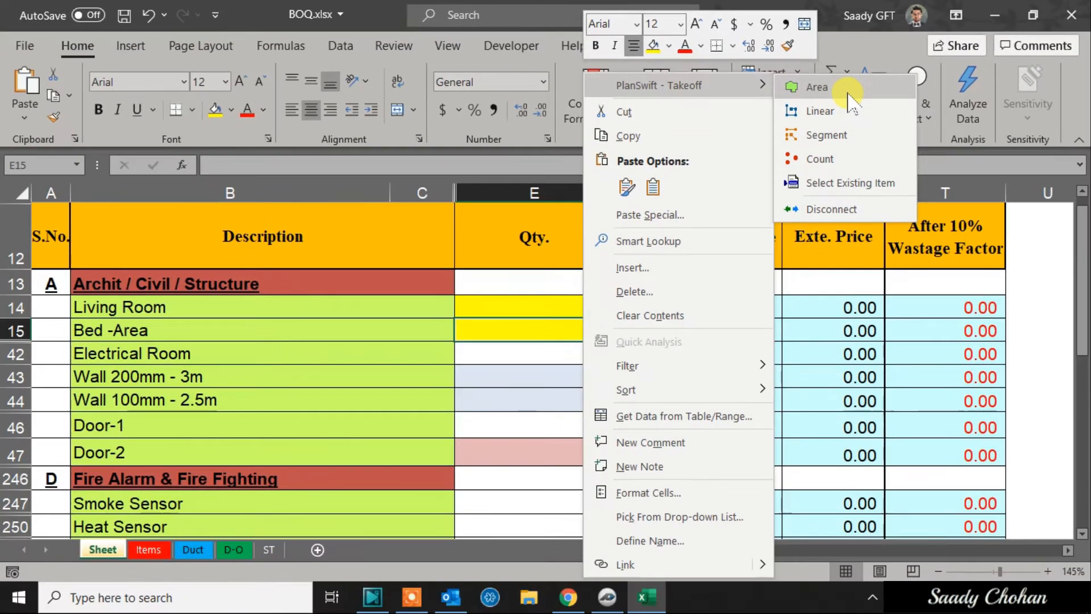
{"action": "left_click", "coordinate": [848, 94]}
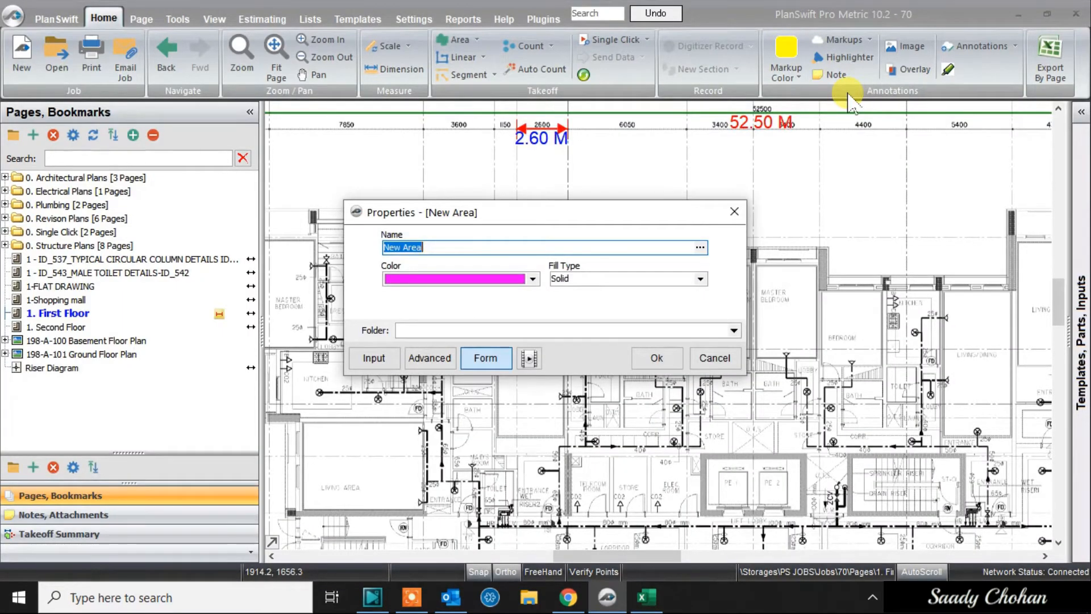
Step: Name the new area takeoff BED, give it a green colour with solid fill, and accept its properties
{"action": "type", "text": "BED"}
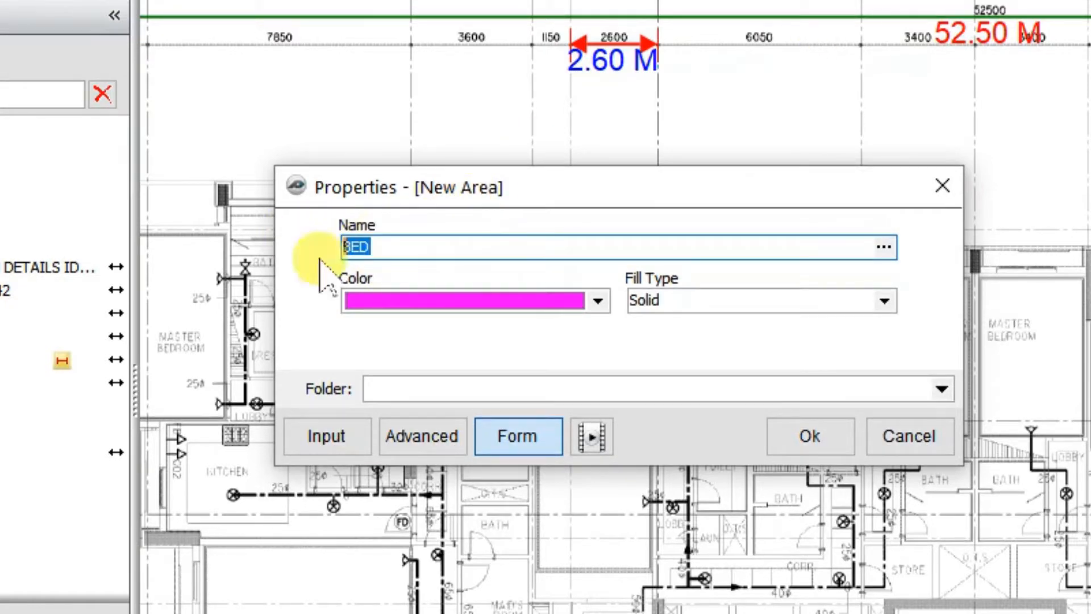
{"action": "left_click", "coordinate": [405, 310]}
{"action": "left_click", "coordinate": [432, 437]}
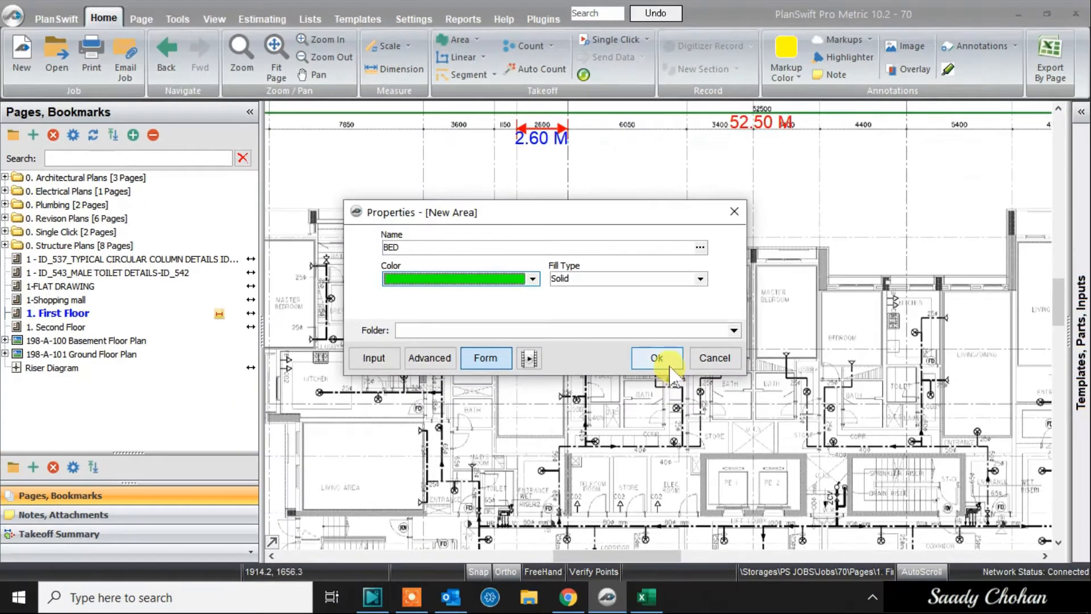
{"action": "left_click", "coordinate": [803, 437]}
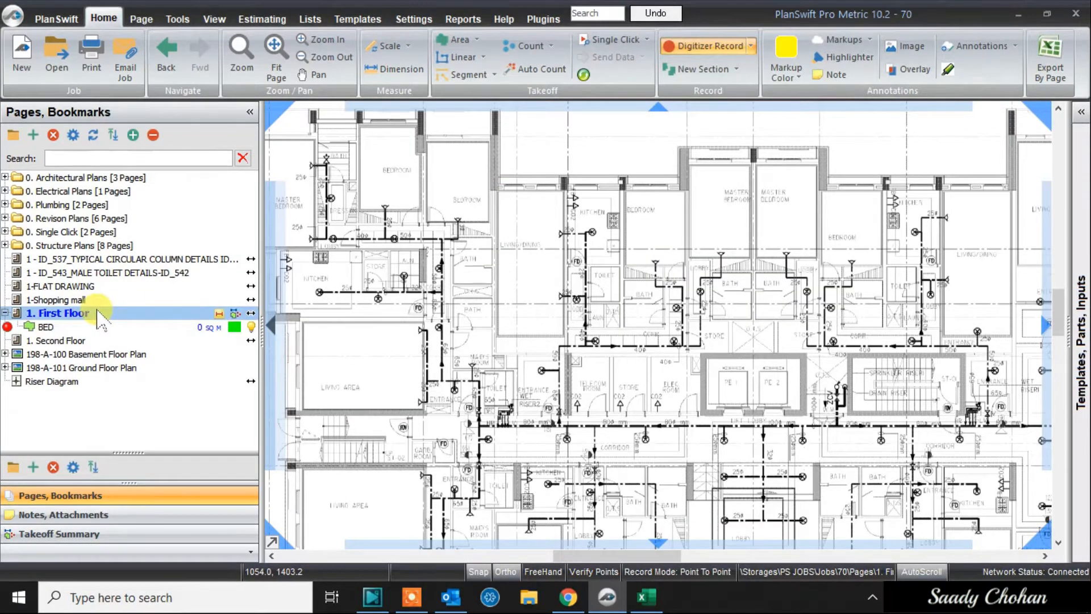
Step: Trace the left of the two adjoining upper master bedrooms on the First Floor plan as a BED area
{"action": "left_click", "coordinate": [69, 328]}
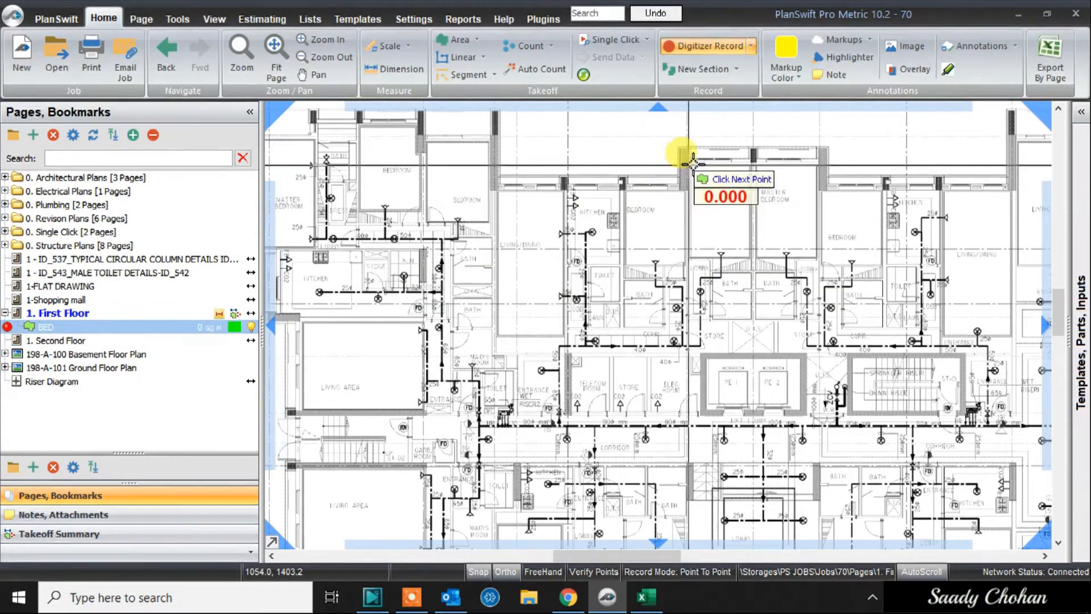
{"action": "scroll", "coordinate": [753, 162], "scroll_direction": "up", "scroll_amount": 3}
{"action": "scroll", "coordinate": [753, 165], "scroll_direction": "up", "scroll_amount": 2}
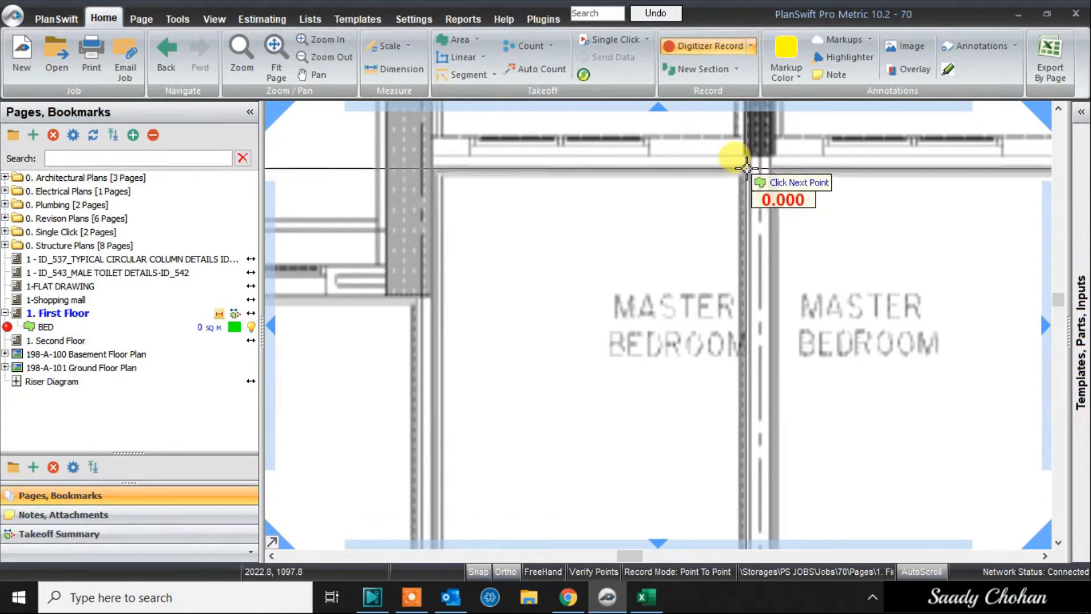
{"action": "left_click", "coordinate": [435, 167]}
{"action": "scroll", "coordinate": [444, 255], "scroll_direction": "down", "scroll_amount": 2}
{"action": "scroll", "coordinate": [445, 305], "scroll_direction": "up", "scroll_amount": 2}
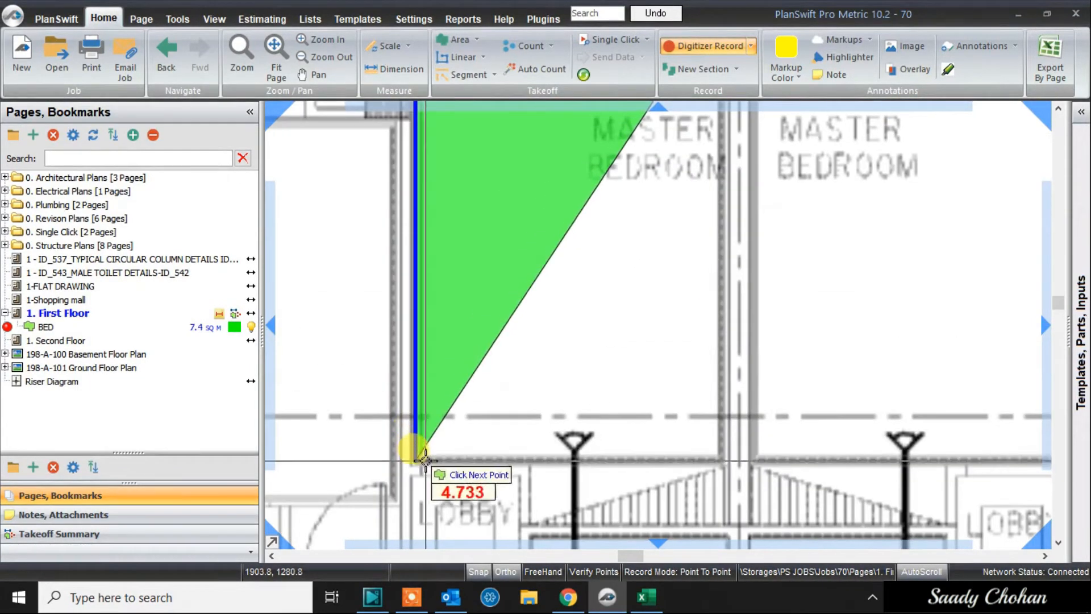
{"action": "left_click", "coordinate": [415, 460]}
{"action": "double_click", "coordinate": [720, 462]}
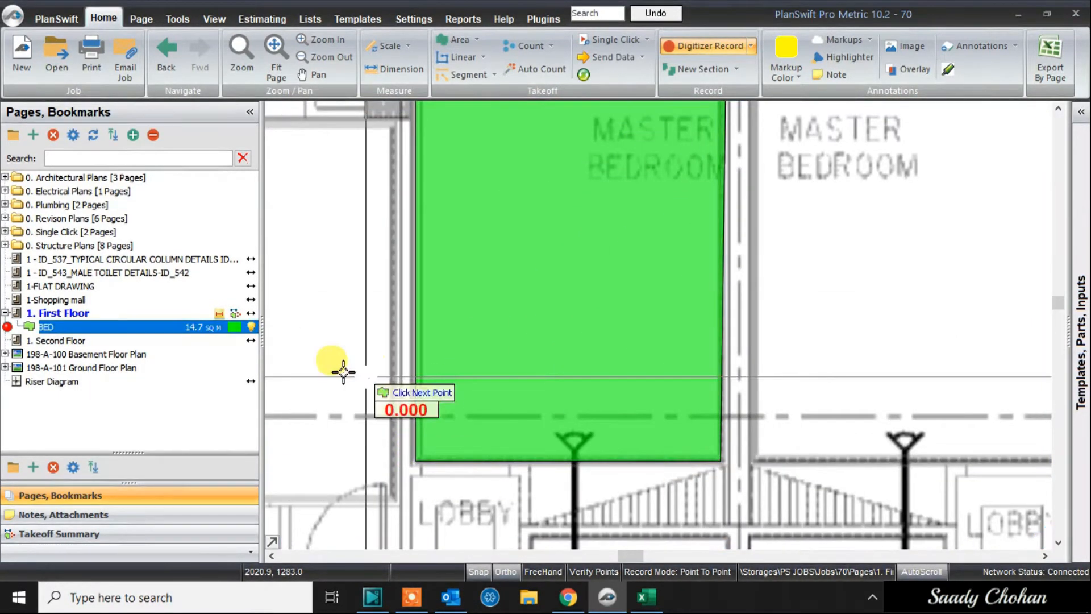
Step: Trace the right of the two adjoining upper master bedrooms as another BED area along its inner walls
{"action": "mouse_move", "coordinate": [876, 426]}
{"action": "left_mouse_down"}
{"action": "mouse_move", "coordinate": [596, 396]}
{"action": "mouse_move", "coordinate": [794, 419]}
{"action": "left_mouse_up"}
{"action": "scroll", "coordinate": [773, 427], "scroll_direction": "up", "scroll_amount": 2}
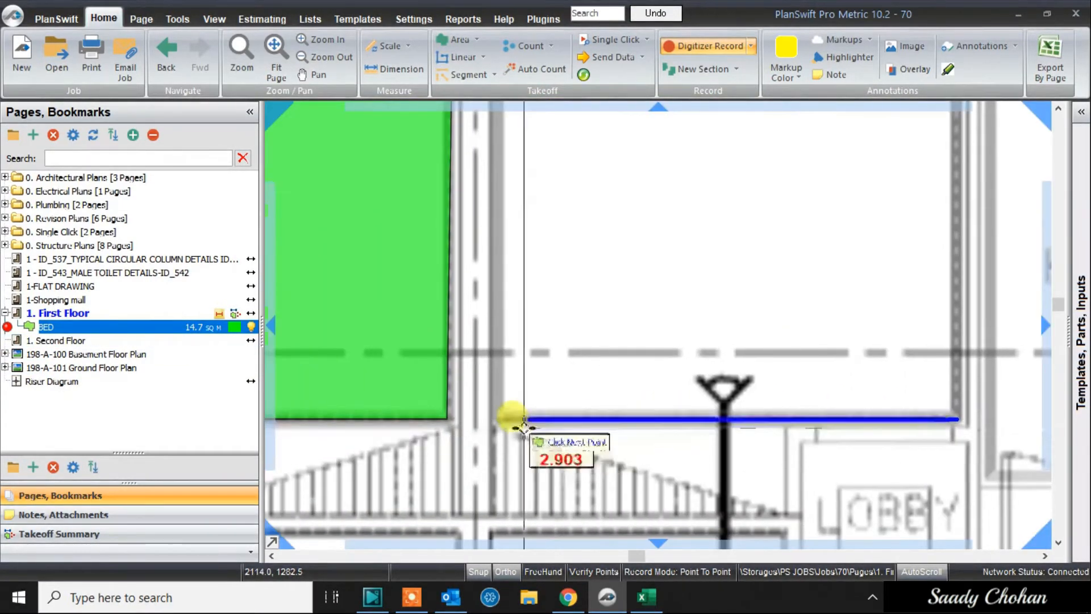
{"action": "left_click", "coordinate": [496, 421]}
{"action": "scroll", "coordinate": [524, 346], "scroll_direction": "down", "scroll_amount": 3}
{"action": "scroll", "coordinate": [510, 295], "scroll_direction": "up", "scroll_amount": 3}
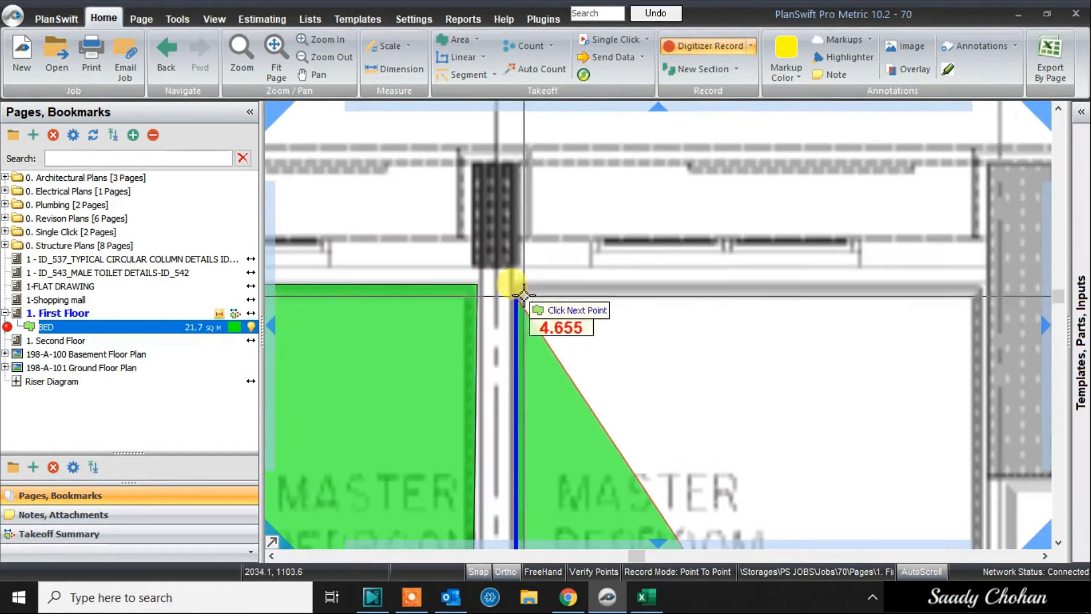
{"action": "left_click", "coordinate": [512, 287]}
{"action": "scroll", "coordinate": [665, 287], "scroll_direction": "up", "scroll_amount": 1}
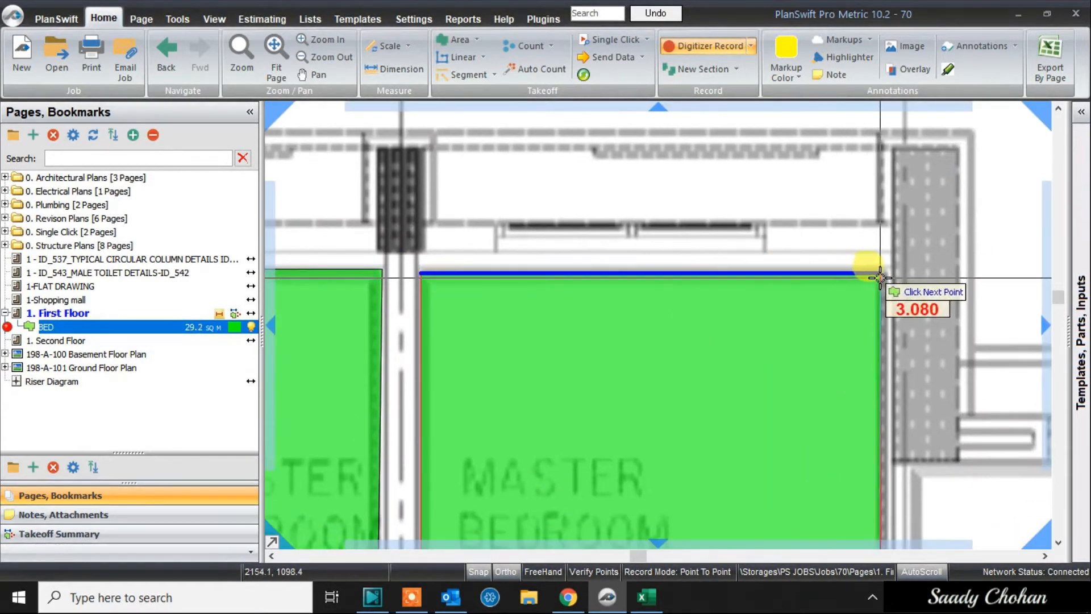
{"action": "left_click", "coordinate": [880, 277]}
Step: Add the living area above the left-hand staircase to the BED takeoff by tracing its four corners
{"action": "scroll", "coordinate": [775, 285], "scroll_direction": "down", "scroll_amount": 3}
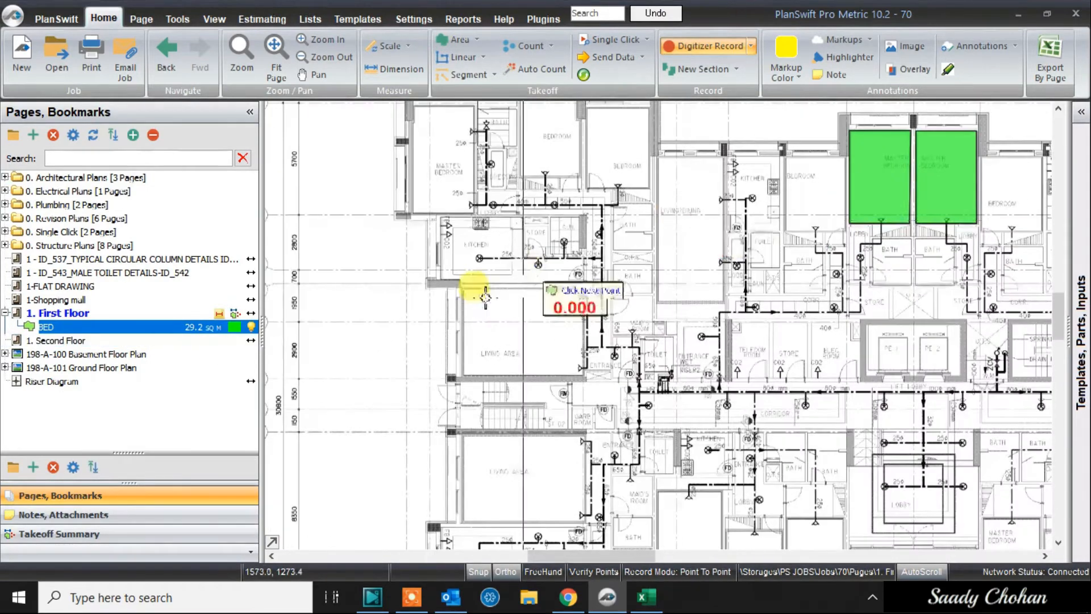
{"action": "scroll", "coordinate": [491, 244], "scroll_direction": "up", "scroll_amount": 3}
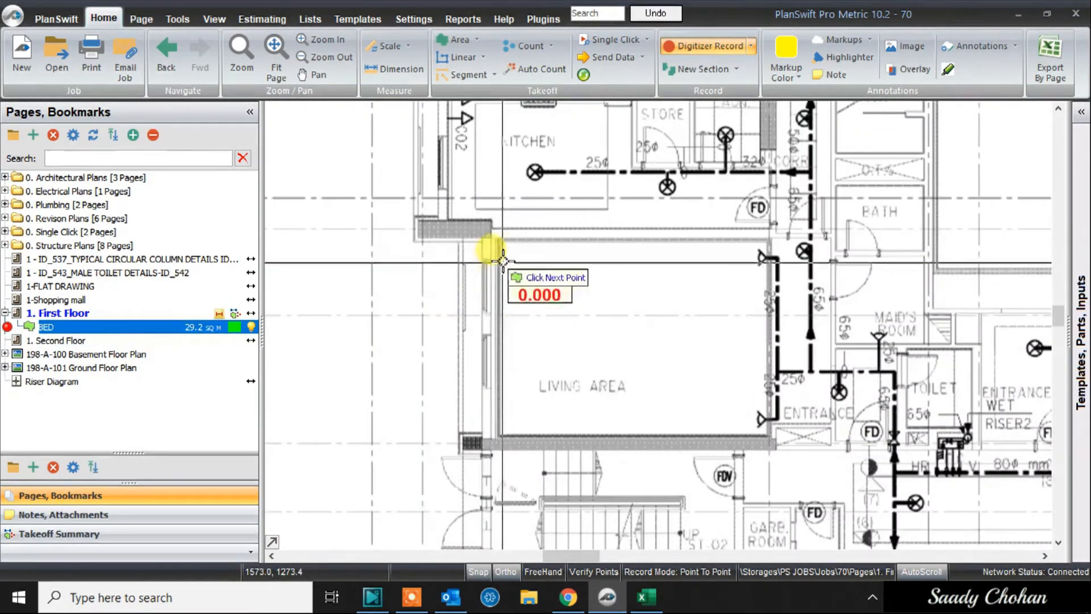
{"action": "left_click", "coordinate": [498, 436]}
{"action": "left_click", "coordinate": [769, 436]}
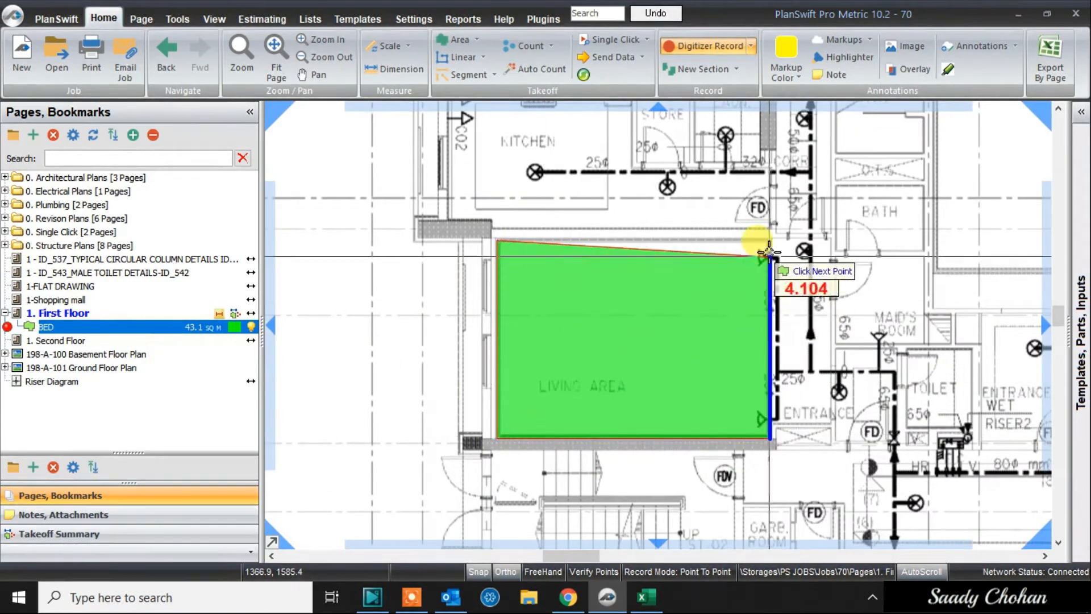
Step: Trace the master bedroom to the lower left of the central lobby as a BED area
{"action": "scroll", "coordinate": [769, 239], "scroll_direction": "down", "scroll_amount": 3}
{"action": "scroll", "coordinate": [730, 346], "scroll_direction": "up", "scroll_amount": 5}
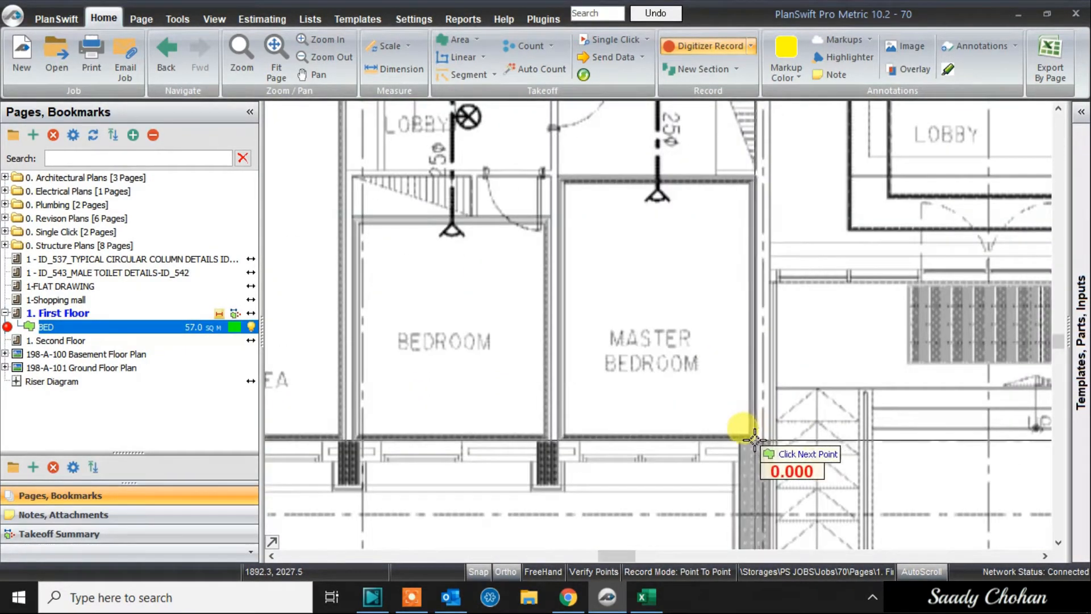
{"action": "left_click", "coordinate": [565, 436]}
{"action": "left_click", "coordinate": [564, 183]}
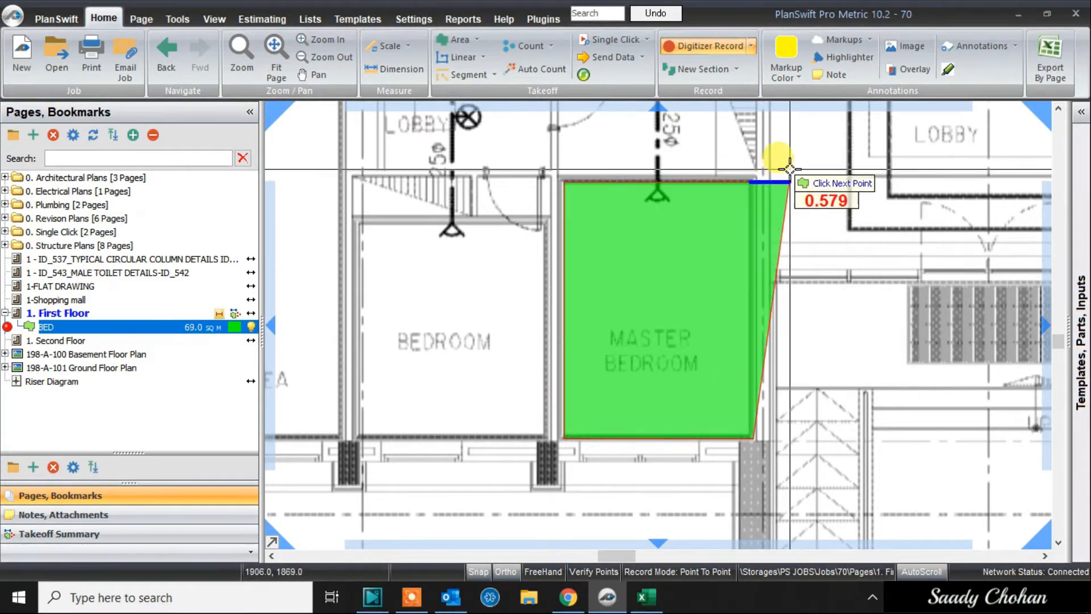
{"action": "left_click", "coordinate": [751, 182]}
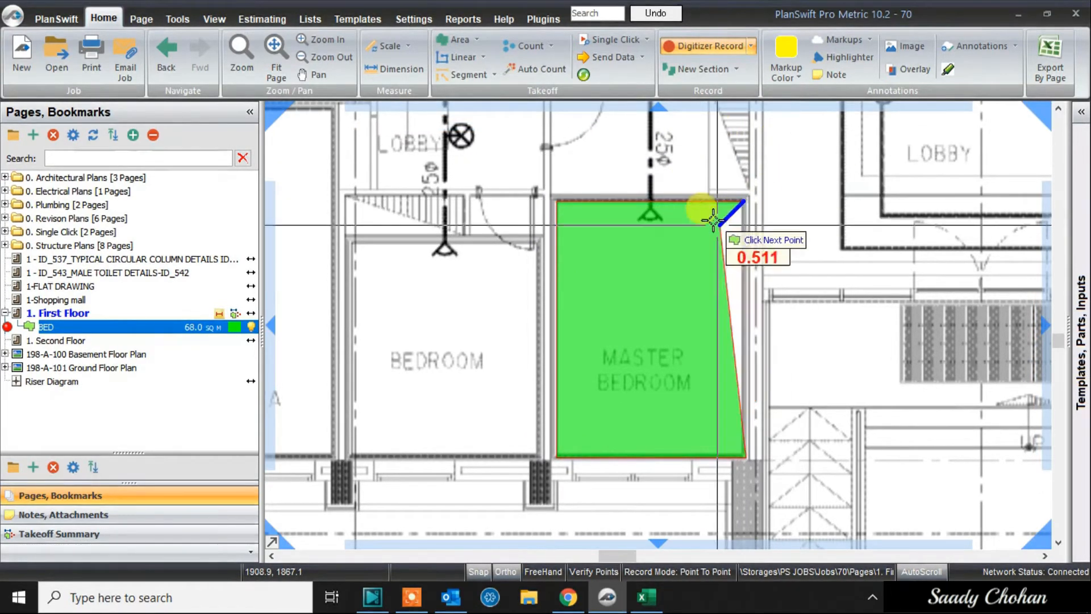
{"action": "left_click", "coordinate": [745, 198]}
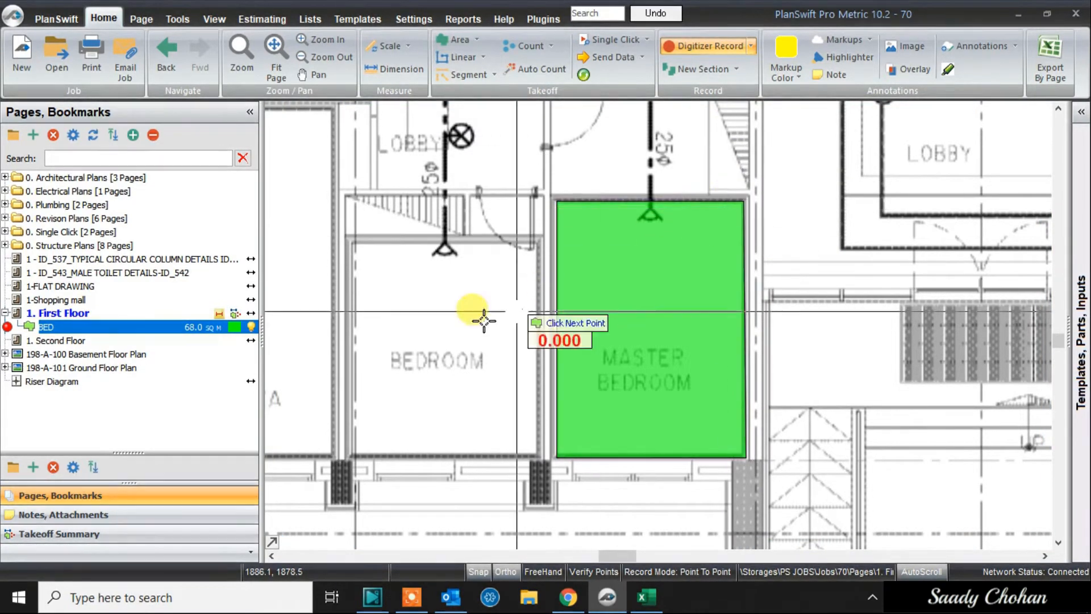
Step: Trace the master bedroom to the lower right of the central lobby as a BED area
{"action": "scroll", "coordinate": [835, 308], "scroll_direction": "down", "scroll_amount": 1}
{"action": "left_click_drag", "start_coordinate": [835, 307], "coordinate": [566, 257]}
{"action": "scroll", "coordinate": [951, 197], "scroll_direction": "up", "scroll_amount": 2}
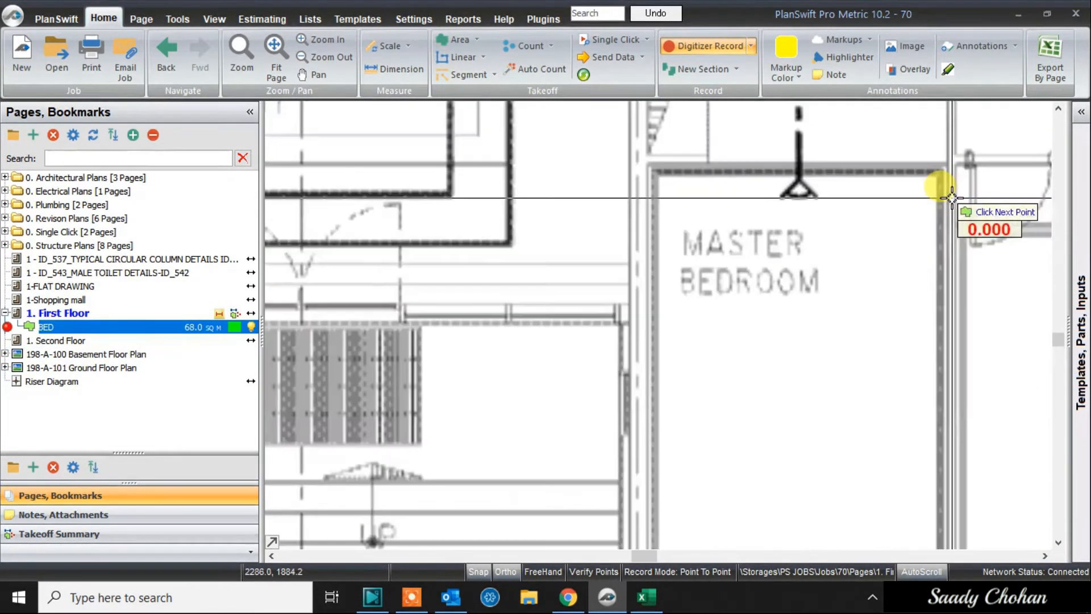
{"action": "left_click", "coordinate": [946, 172]}
{"action": "scroll", "coordinate": [657, 167], "scroll_direction": "down", "scroll_amount": 2}
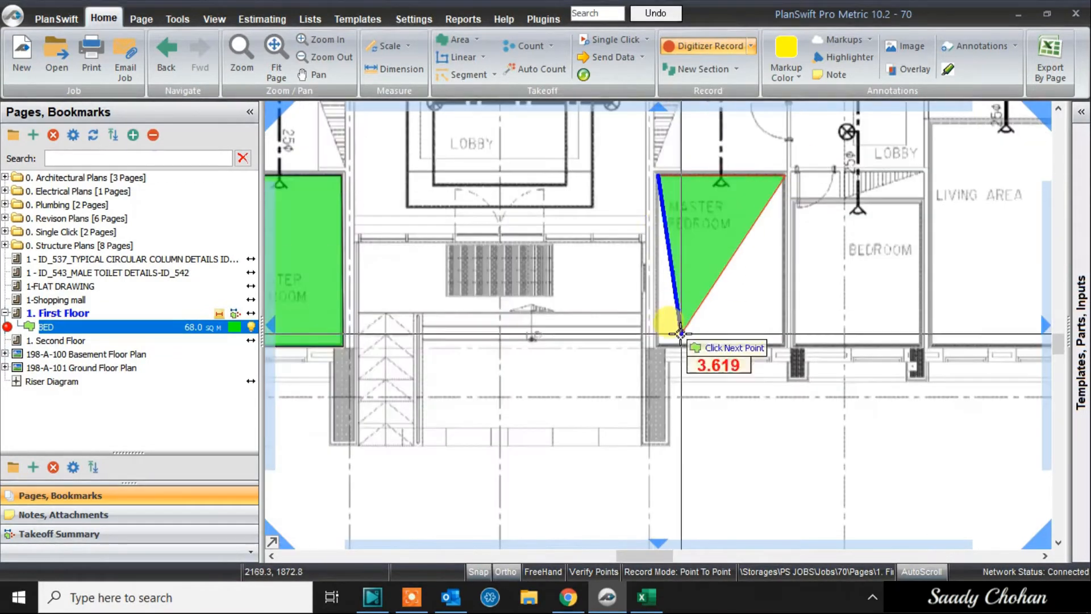
{"action": "scroll", "coordinate": [681, 334], "scroll_direction": "up", "scroll_amount": 3}
{"action": "left_click", "coordinate": [606, 339]}
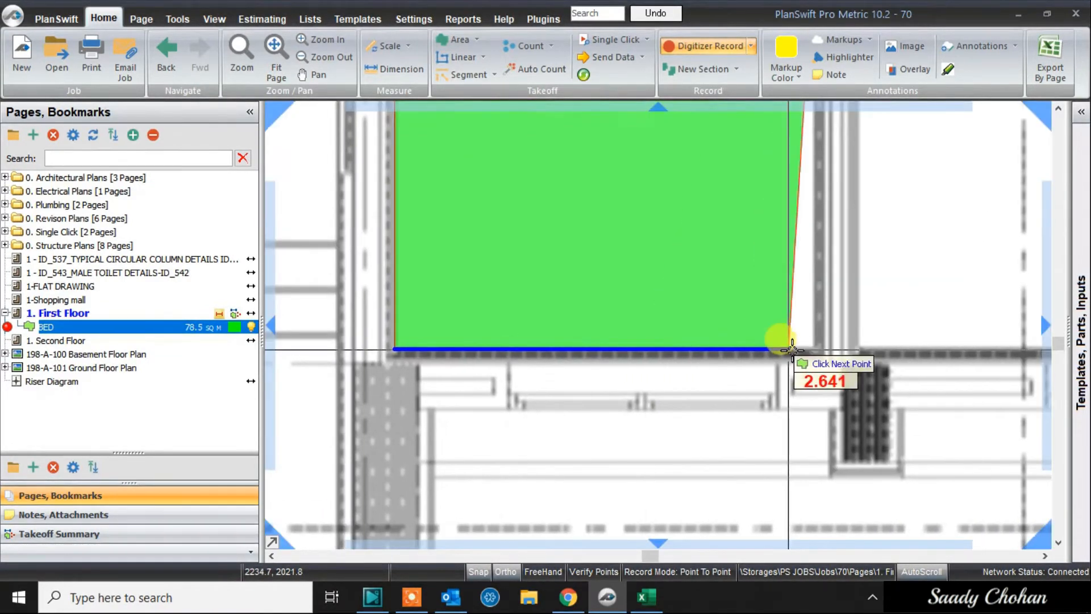
{"action": "left_click", "coordinate": [817, 348]}
Step: Trace the bedroom just right of the lower-right master bedroom as a BED area and close the shape
{"action": "scroll", "coordinate": [886, 293], "scroll_direction": "down", "scroll_amount": 3}
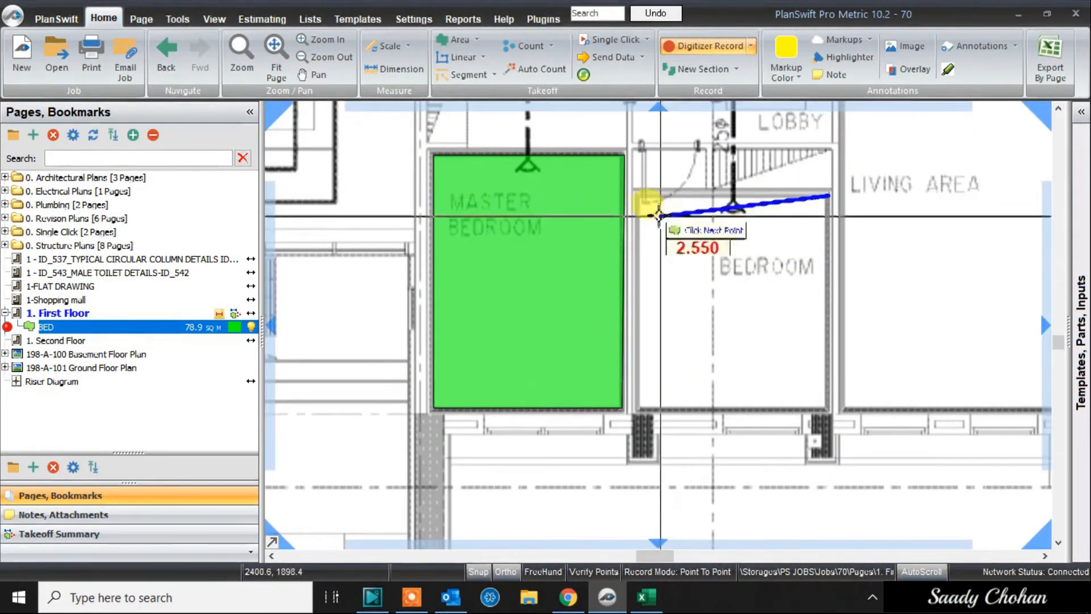
{"action": "left_click", "coordinate": [630, 192]}
{"action": "scroll", "coordinate": [639, 397], "scroll_direction": "up", "scroll_amount": 3}
{"action": "left_click", "coordinate": [641, 455]}
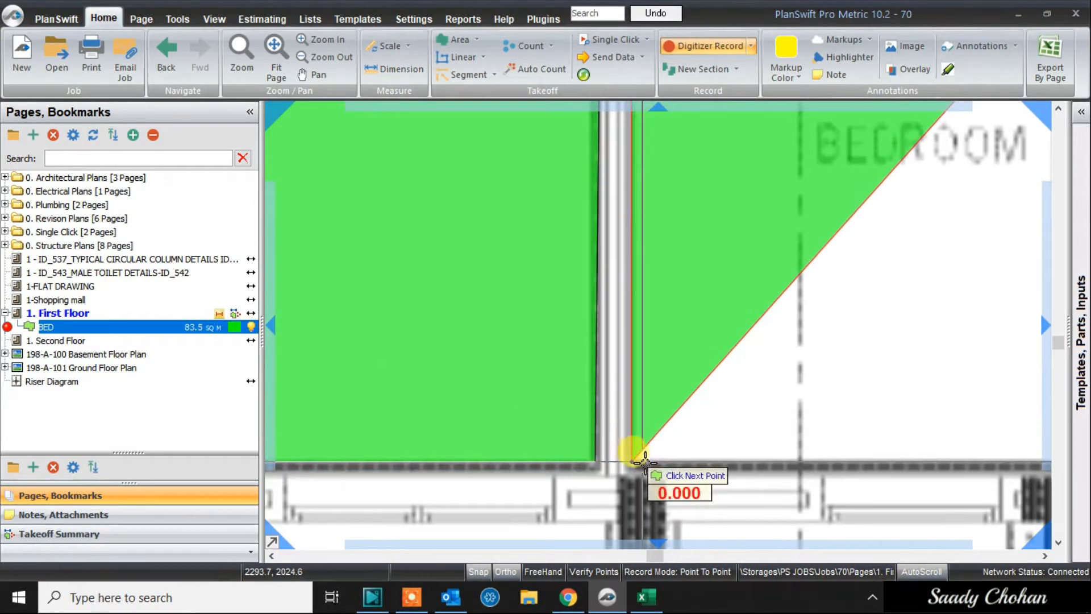
{"action": "scroll", "coordinate": [641, 455], "scroll_direction": "down", "scroll_amount": 3}
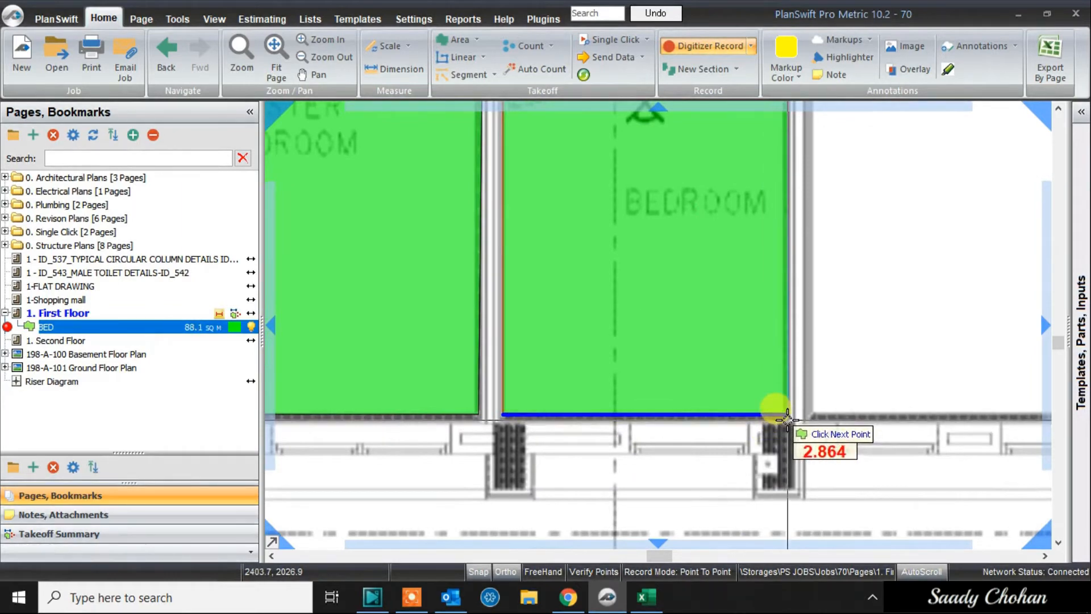
{"action": "right_click", "coordinate": [786, 419]}
{"action": "left_click", "coordinate": [829, 455]}
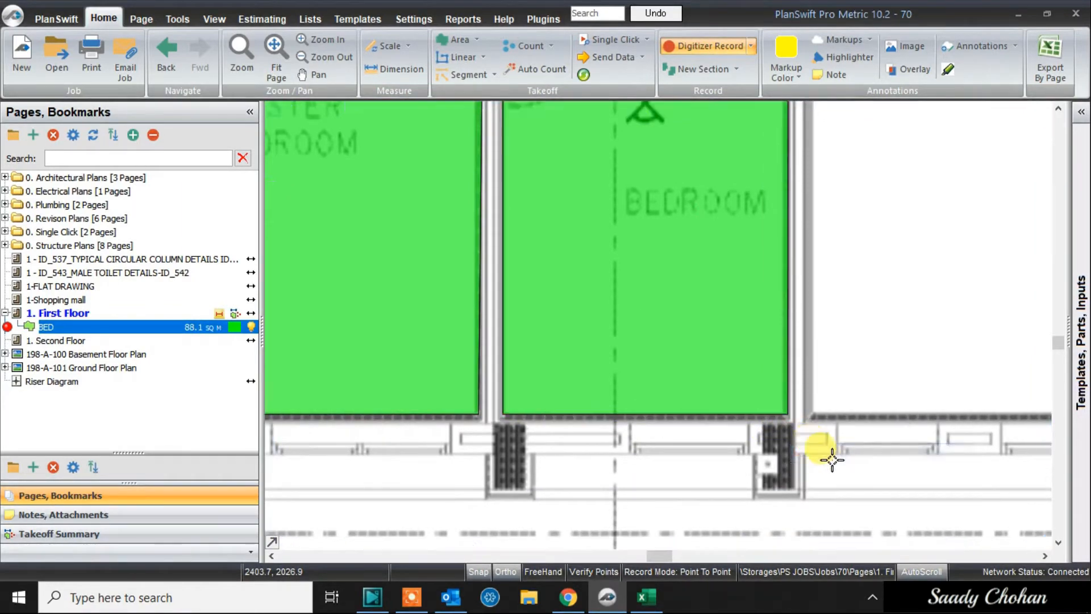
Step: View the traced BED areas on the whole First Floor plan, and check the linked Bed -Area quantity in Excel
{"action": "scroll", "coordinate": [831, 460], "scroll_direction": "down", "scroll_amount": 5}
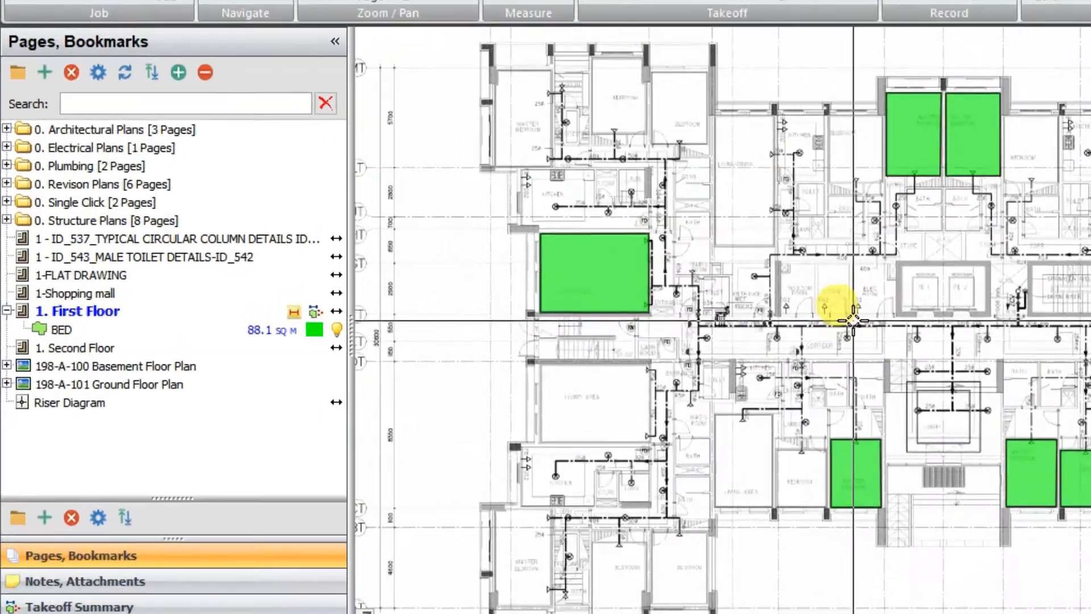
{"action": "left_click", "coordinate": [267, 348]}
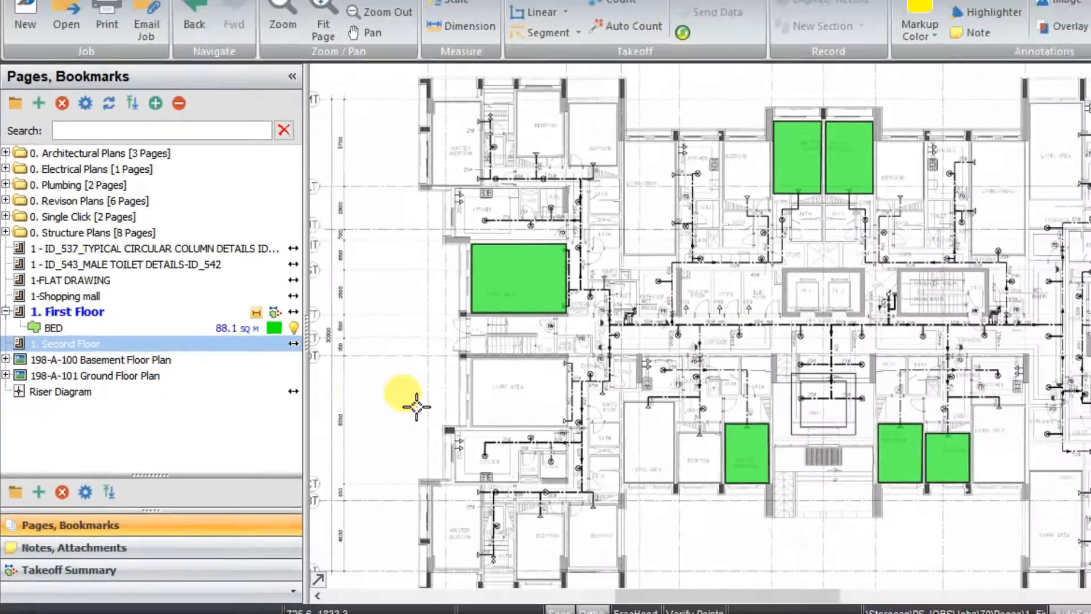
{"action": "left_click", "coordinate": [643, 596]}
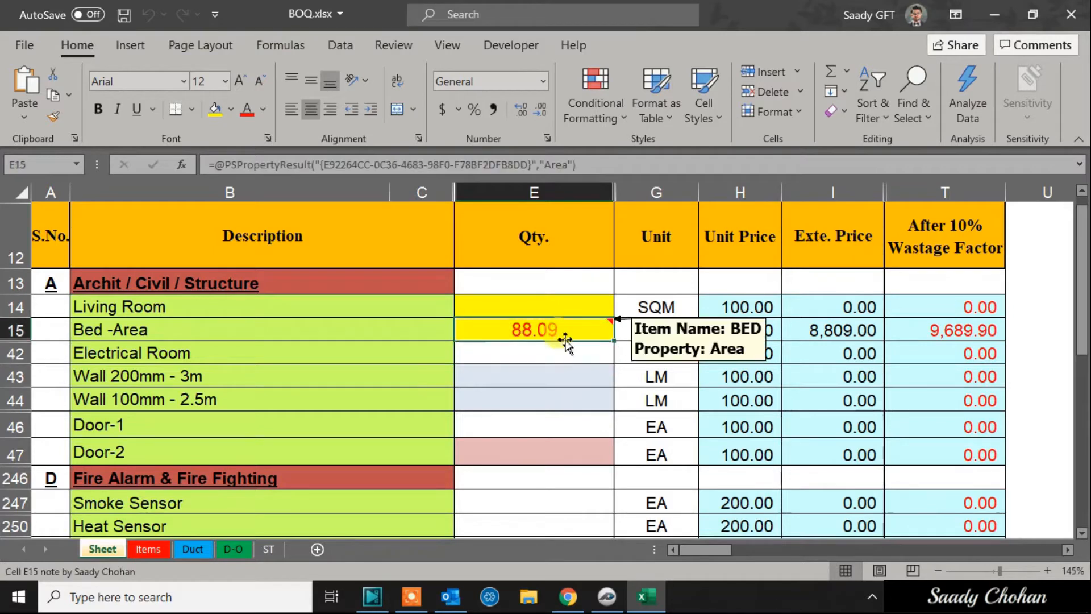
Step: Resume the BED takeoff in PlanSwift, trace the bedroom just left of the lower-left master bedroom, and stop recording
{"action": "left_click", "coordinate": [607, 593]}
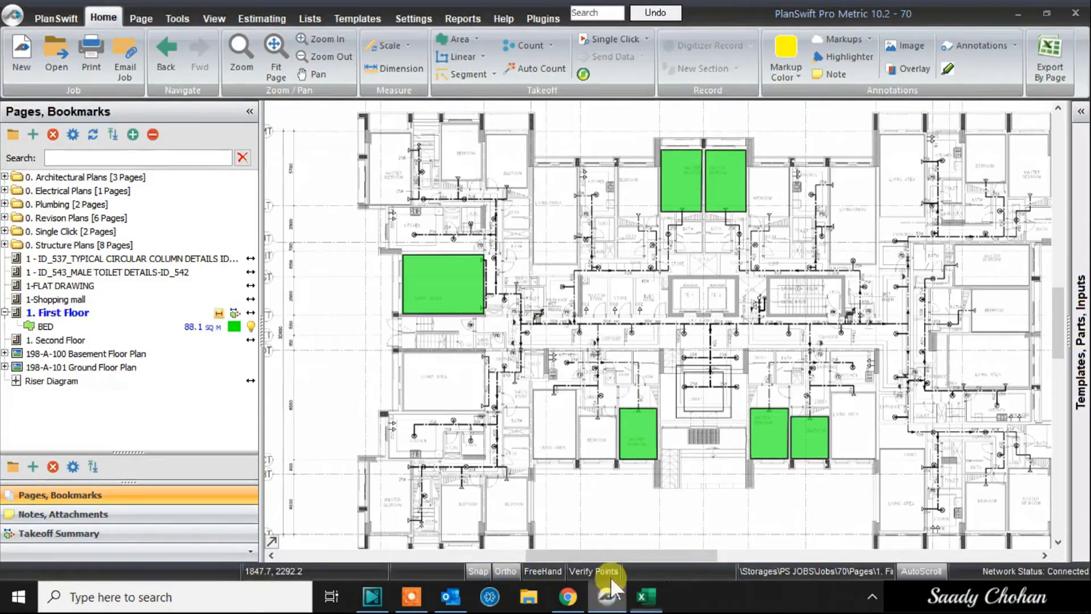
{"action": "scroll", "coordinate": [613, 480], "scroll_direction": "up", "scroll_amount": 5}
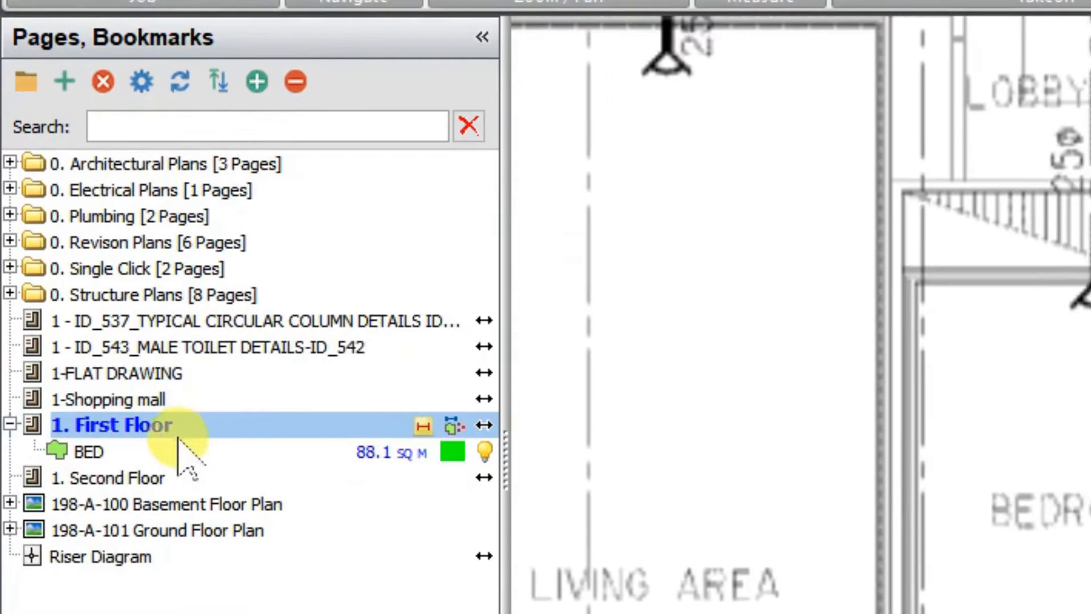
{"action": "left_click", "coordinate": [162, 458]}
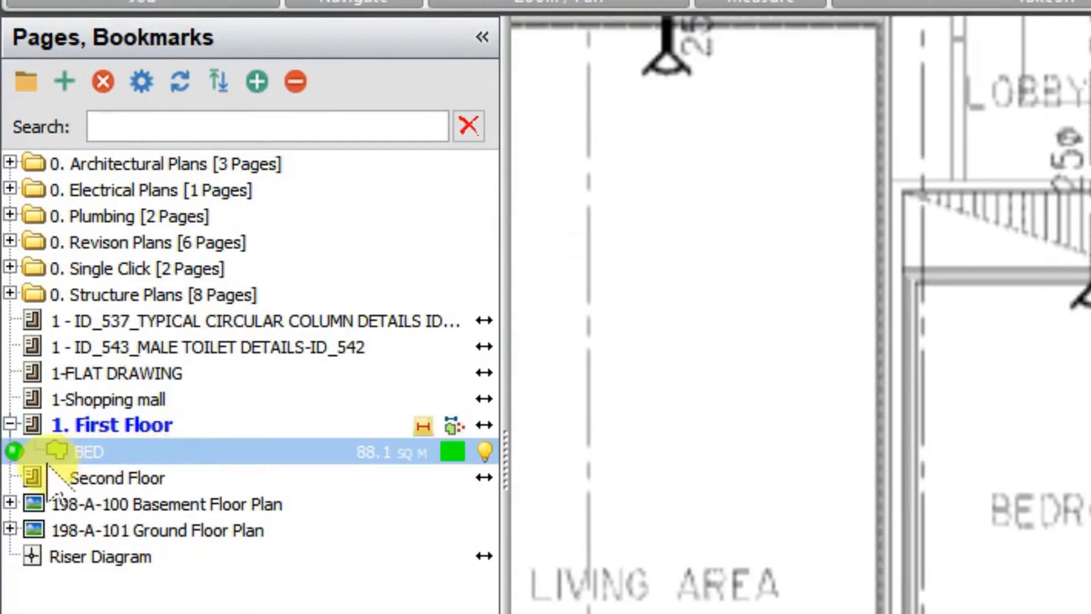
{"action": "left_click", "coordinate": [13, 452]}
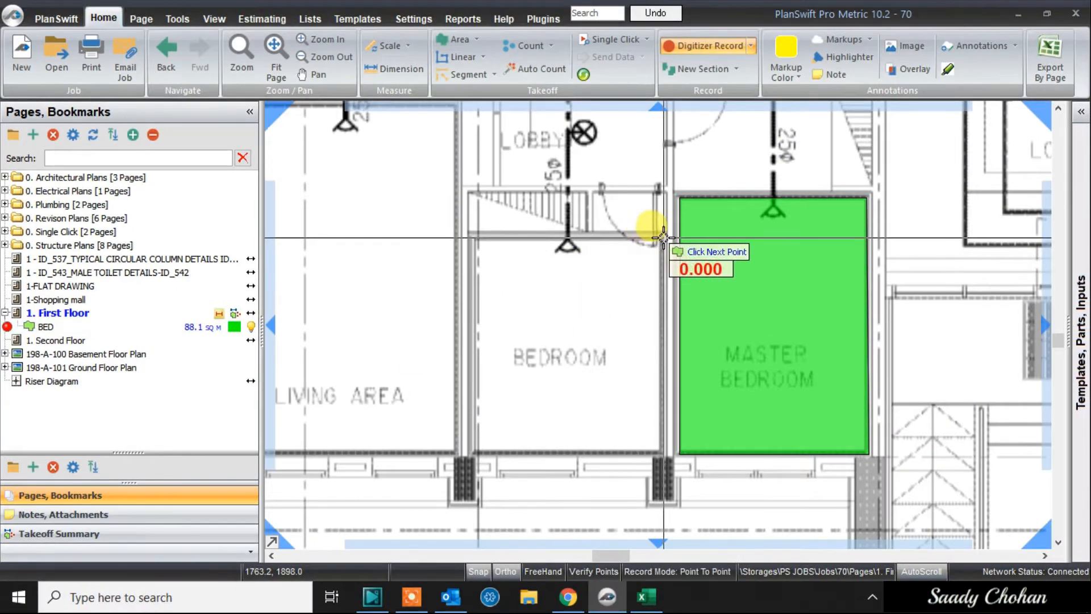
{"action": "left_click", "coordinate": [470, 238]}
{"action": "scroll", "coordinate": [468, 449], "scroll_direction": "up", "scroll_amount": 2}
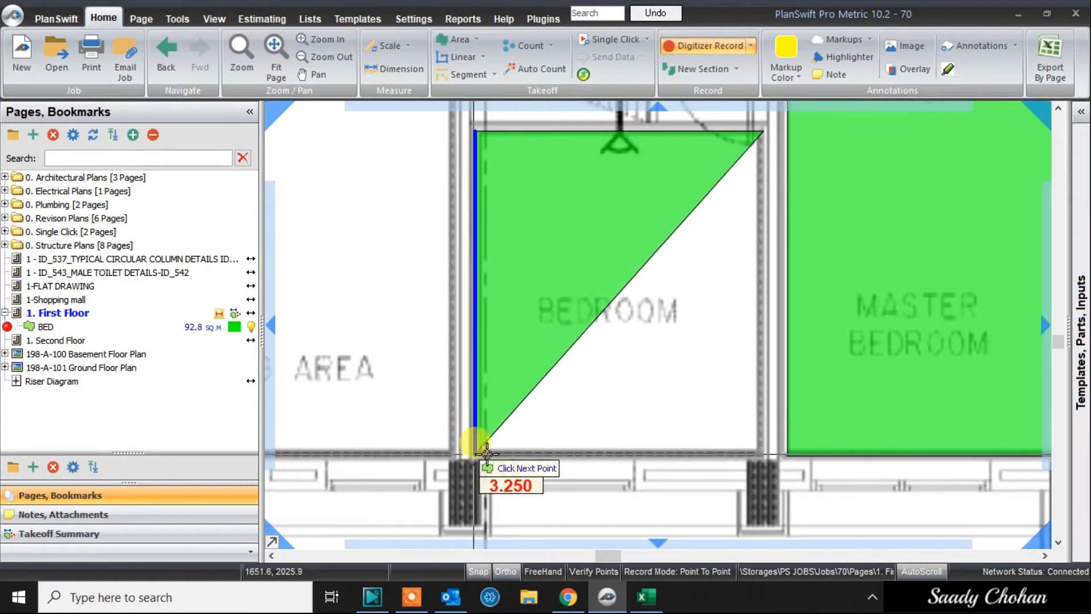
{"action": "left_click", "coordinate": [475, 448]}
{"action": "left_click", "coordinate": [762, 449]}
{"action": "right_click", "coordinate": [722, 295]}
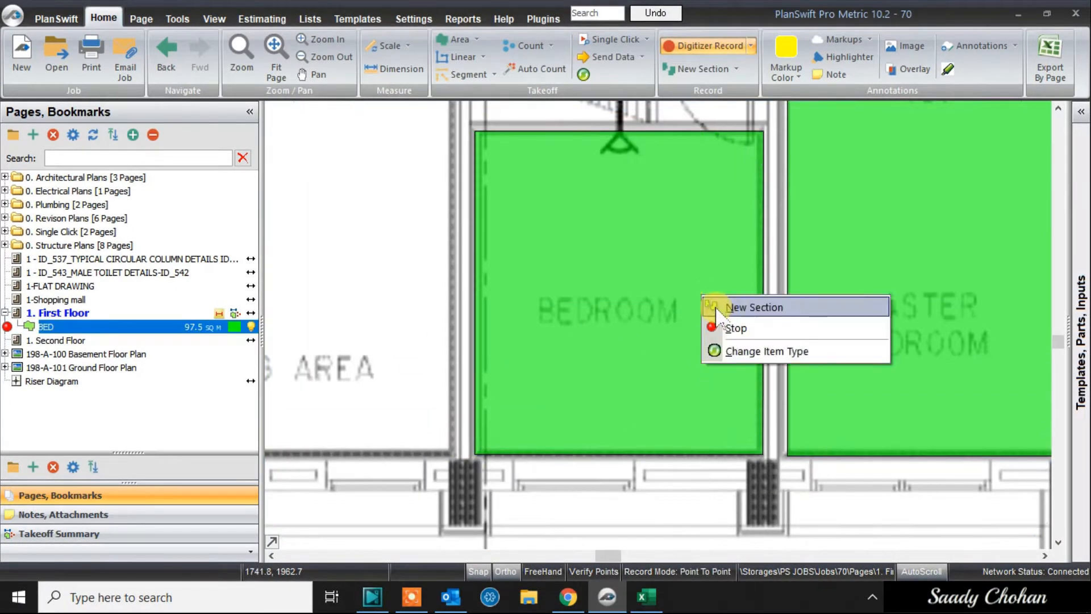
{"action": "left_click", "coordinate": [733, 325]}
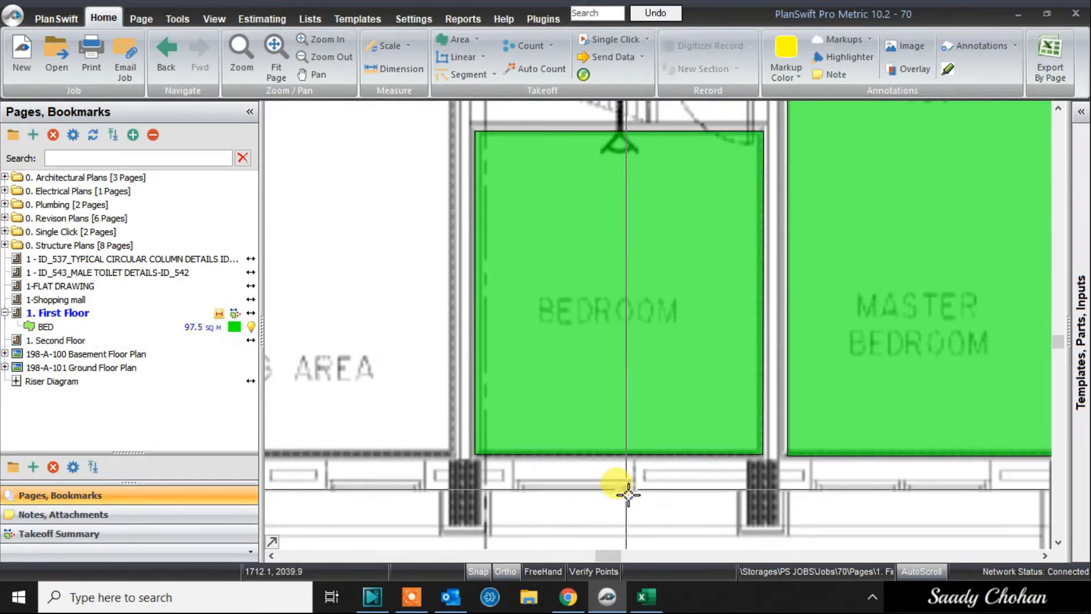
Step: Check the linked Bed -Area quantity in Excel, and view the traced BED areas on the First Floor plan
{"action": "left_click", "coordinate": [646, 597]}
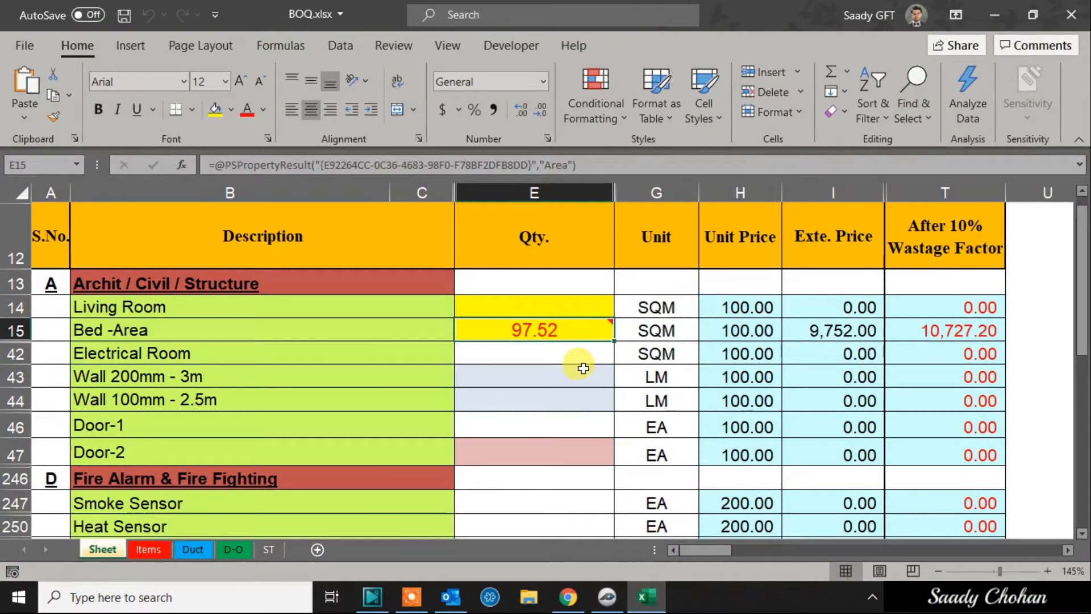
{"action": "left_click", "coordinate": [615, 595]}
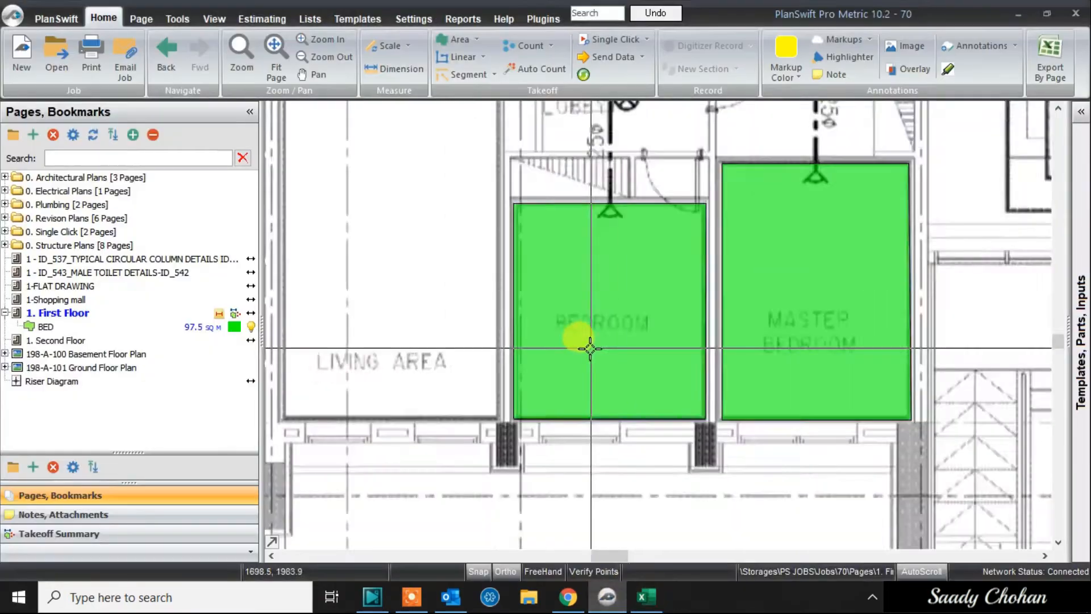
{"action": "scroll", "coordinate": [639, 352], "scroll_direction": "down", "scroll_amount": 5}
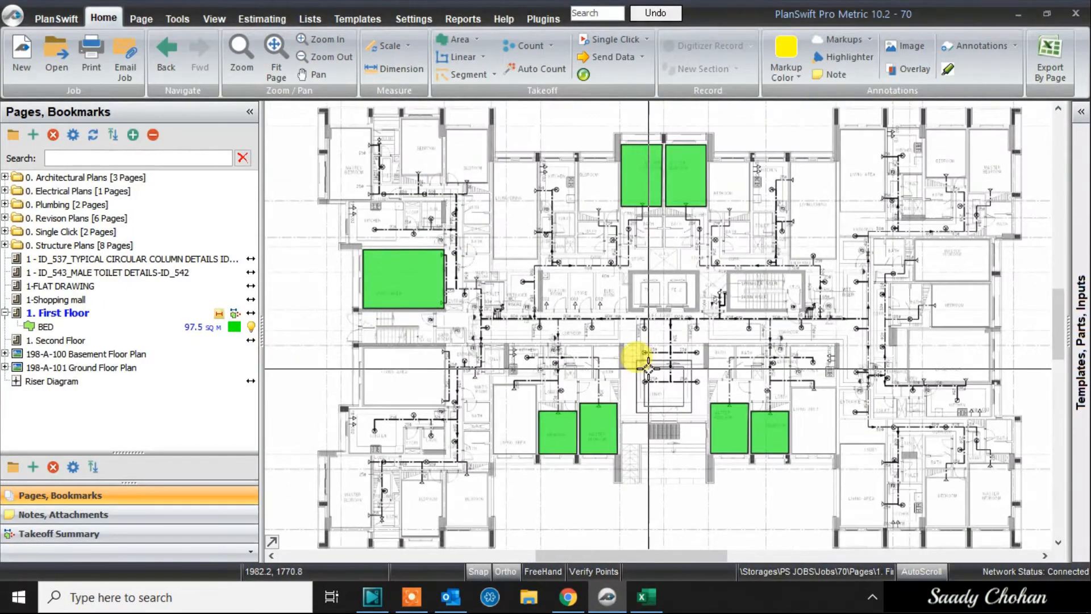
{"action": "scroll", "coordinate": [603, 294], "scroll_direction": "up", "scroll_amount": 4}
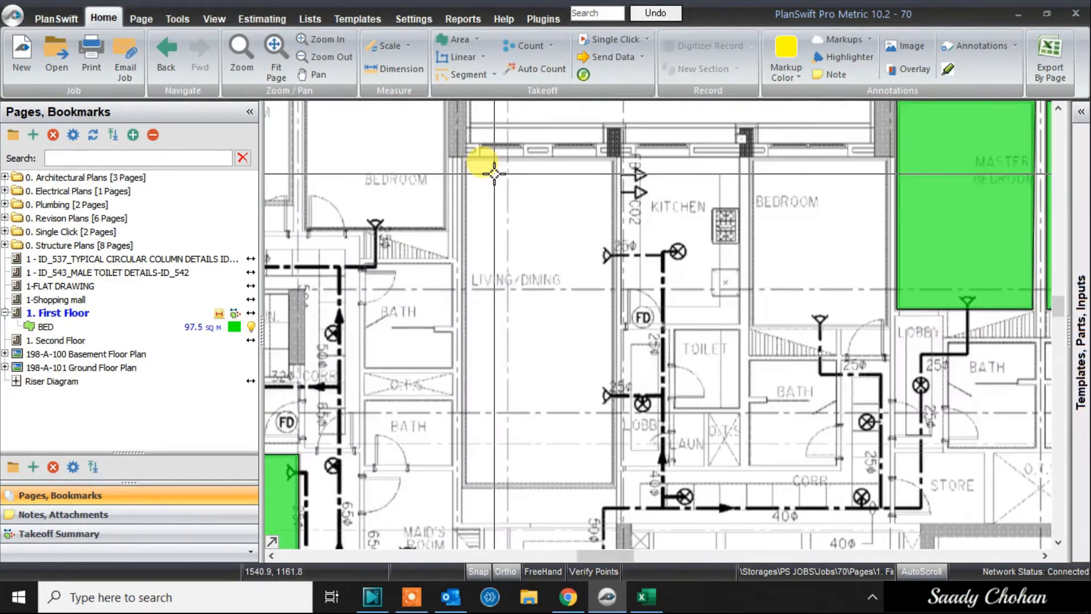
Step: Create a PlanSwift area takeoff from the Living Room Qty. cell in Excel, named Living with a red solid fill
{"action": "left_click", "coordinate": [647, 595]}
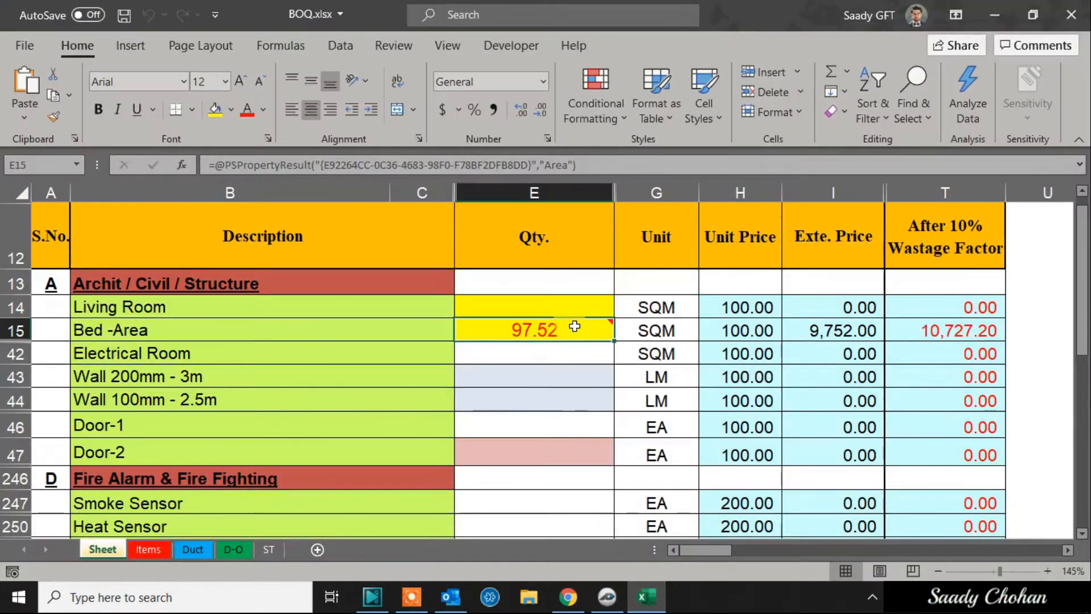
{"action": "right_click", "coordinate": [581, 308]}
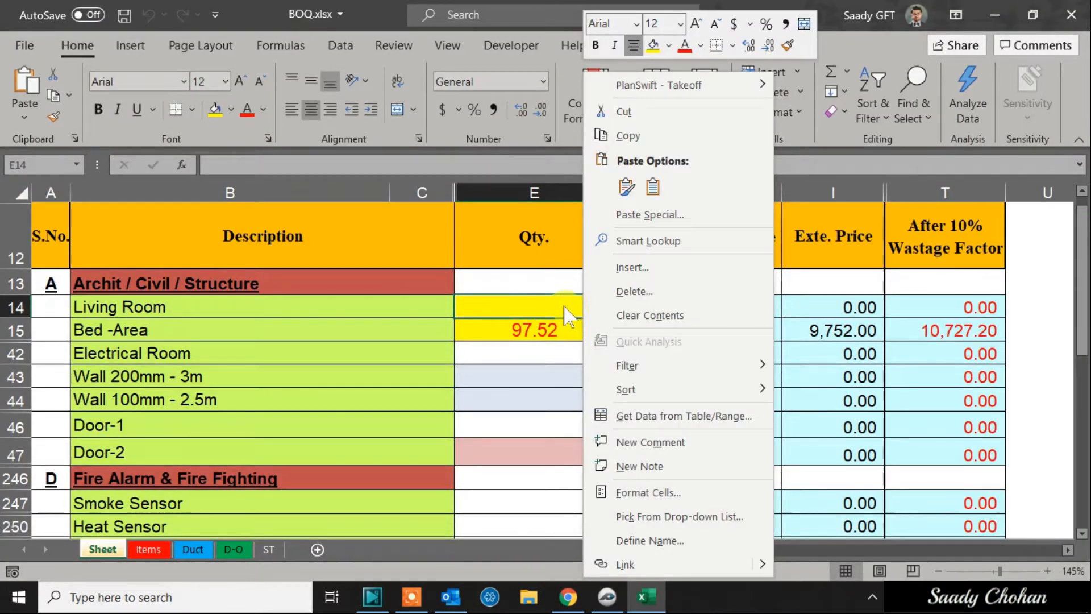
{"action": "left_click", "coordinate": [559, 356]}
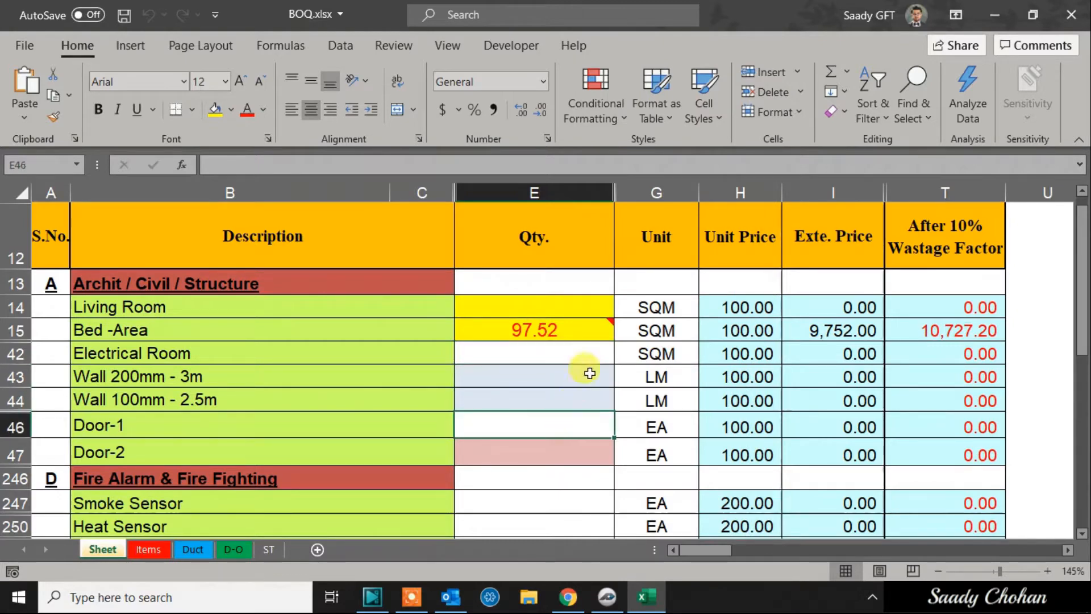
{"action": "right_click", "coordinate": [593, 305]}
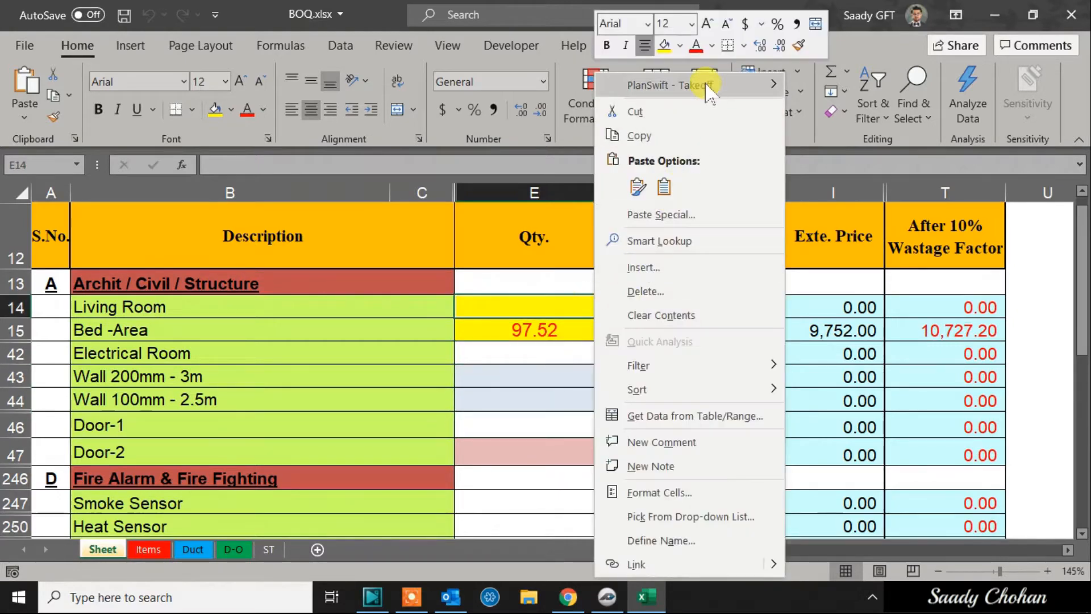
{"action": "mouse_move", "coordinate": [706, 83]}
{"action": "left_click", "coordinate": [827, 84]}
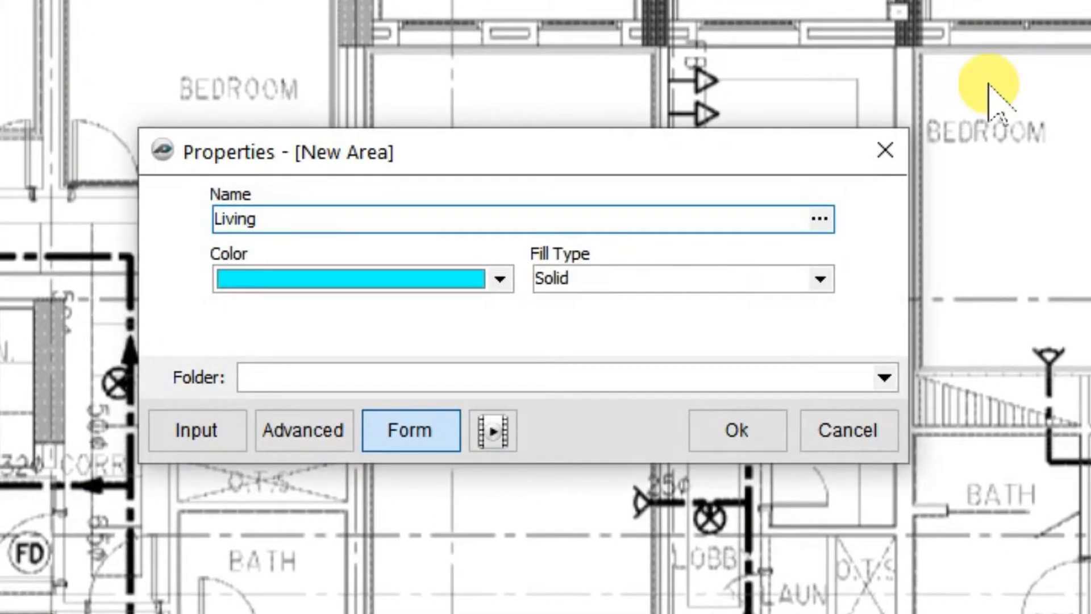
{"action": "left_click", "coordinate": [499, 278]}
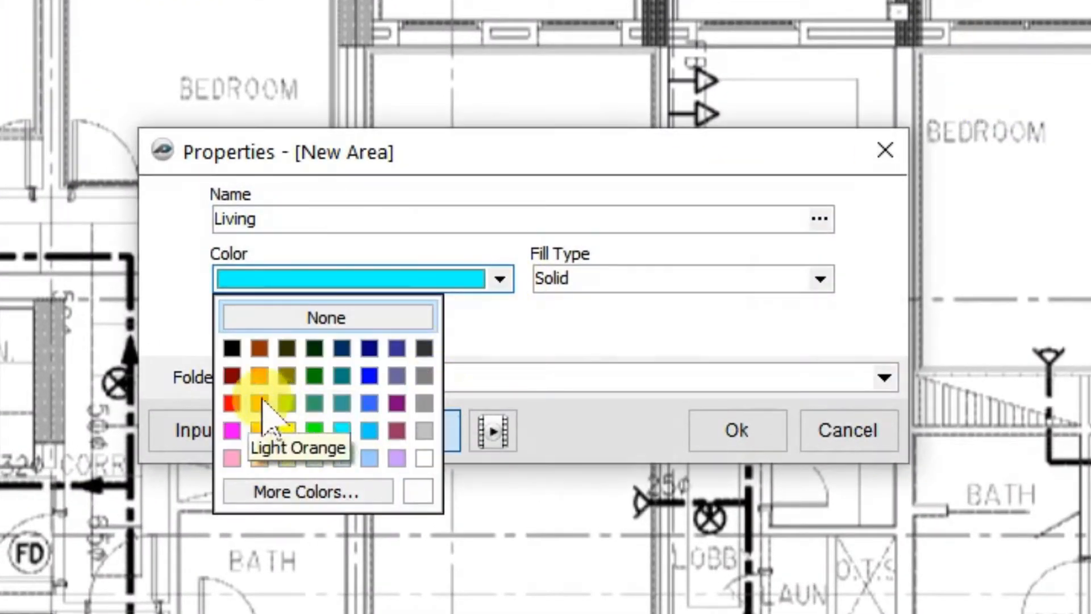
{"action": "left_click", "coordinate": [230, 399]}
{"action": "left_click", "coordinate": [717, 415]}
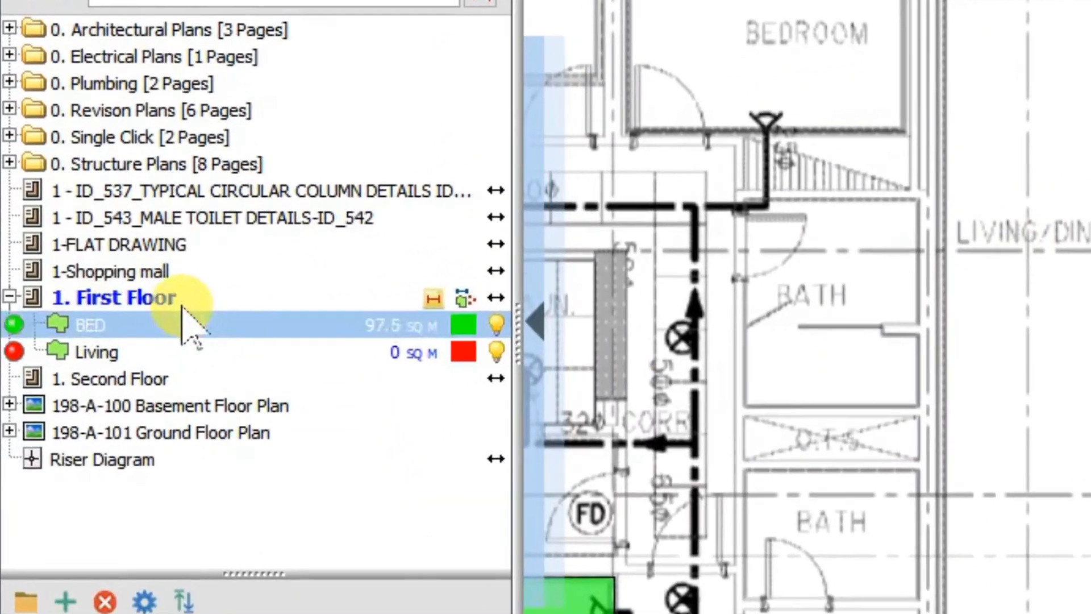
Step: Trace the upper living/dining room beside the kitchen on the First Floor plan as a Living area
{"action": "left_click", "coordinate": [181, 306]}
{"action": "left_click", "coordinate": [142, 380]}
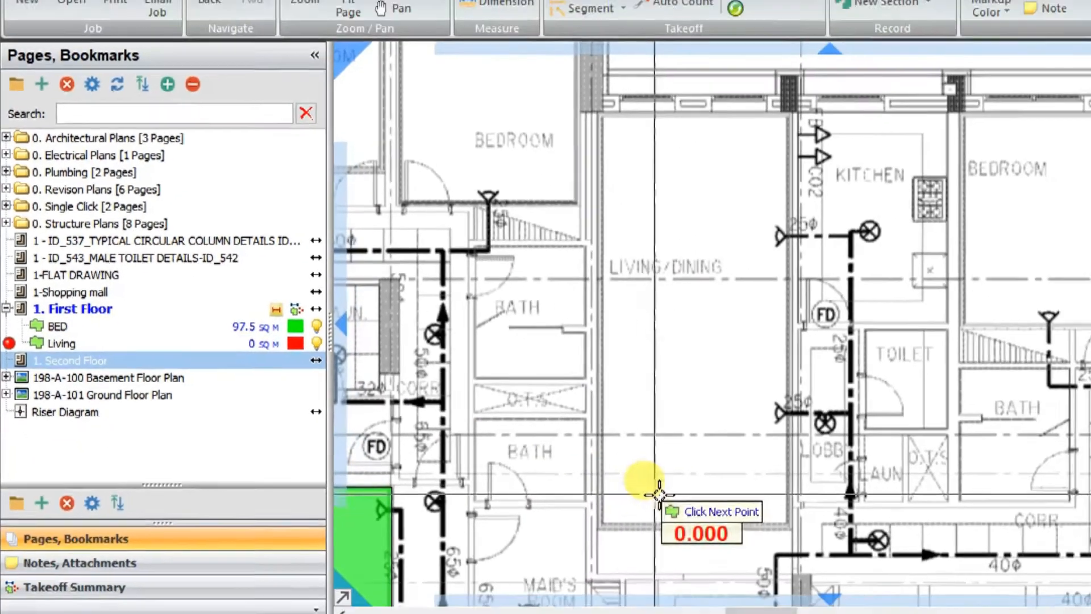
{"action": "scroll", "coordinate": [618, 484], "scroll_direction": "up", "scroll_amount": 3}
{"action": "scroll", "coordinate": [618, 483], "scroll_direction": "down", "scroll_amount": 3}
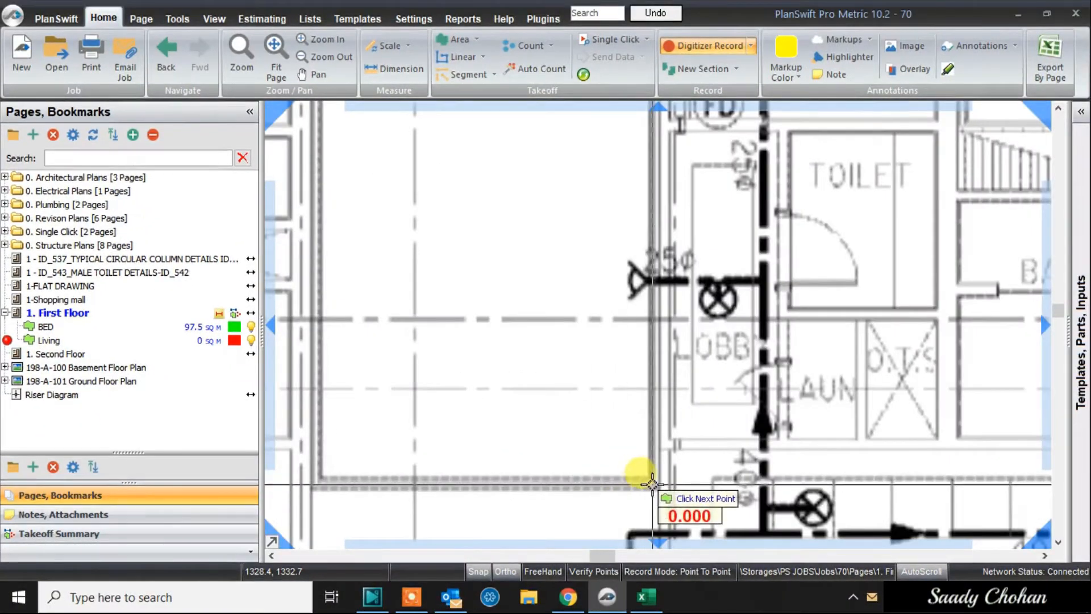
{"action": "left_click", "coordinate": [426, 478]}
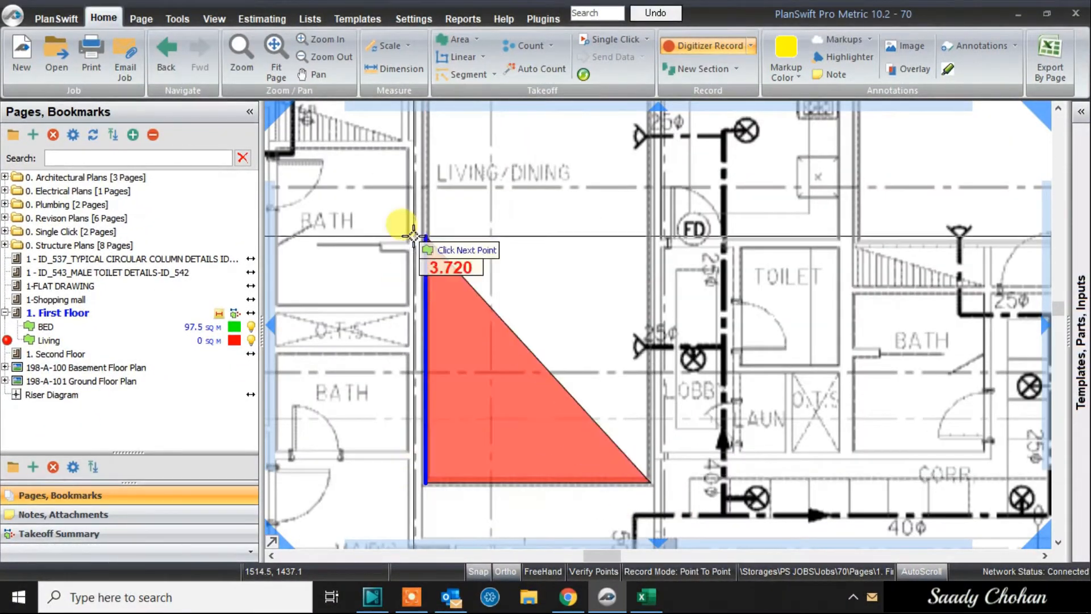
{"action": "left_click", "coordinate": [423, 140]}
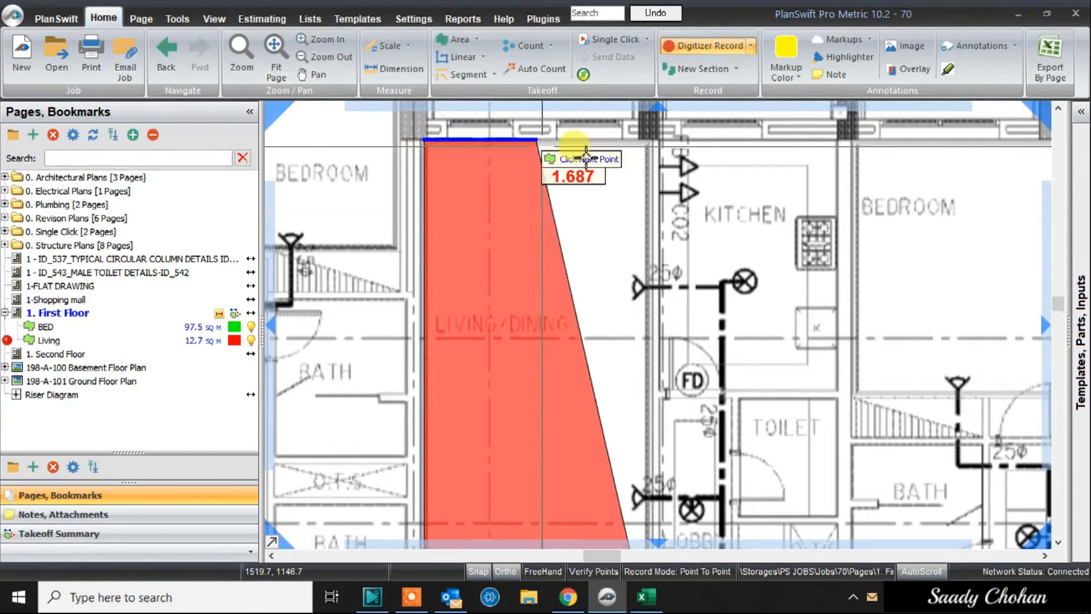
{"action": "left_click", "coordinate": [643, 140]}
Step: Trace the bedroom to the upper left of the living/dining room as another Living area section
{"action": "scroll", "coordinate": [644, 139], "scroll_direction": "down", "scroll_amount": 3}
{"action": "scroll", "coordinate": [580, 142], "scroll_direction": "up", "scroll_amount": 3}
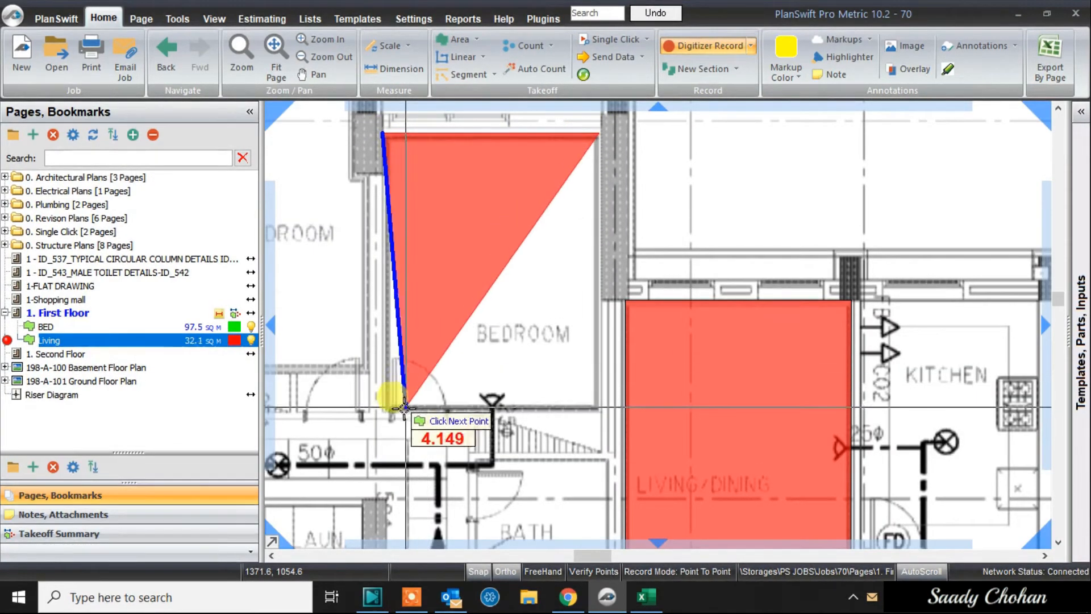
{"action": "left_click", "coordinate": [383, 409]}
{"action": "left_click", "coordinate": [599, 421]}
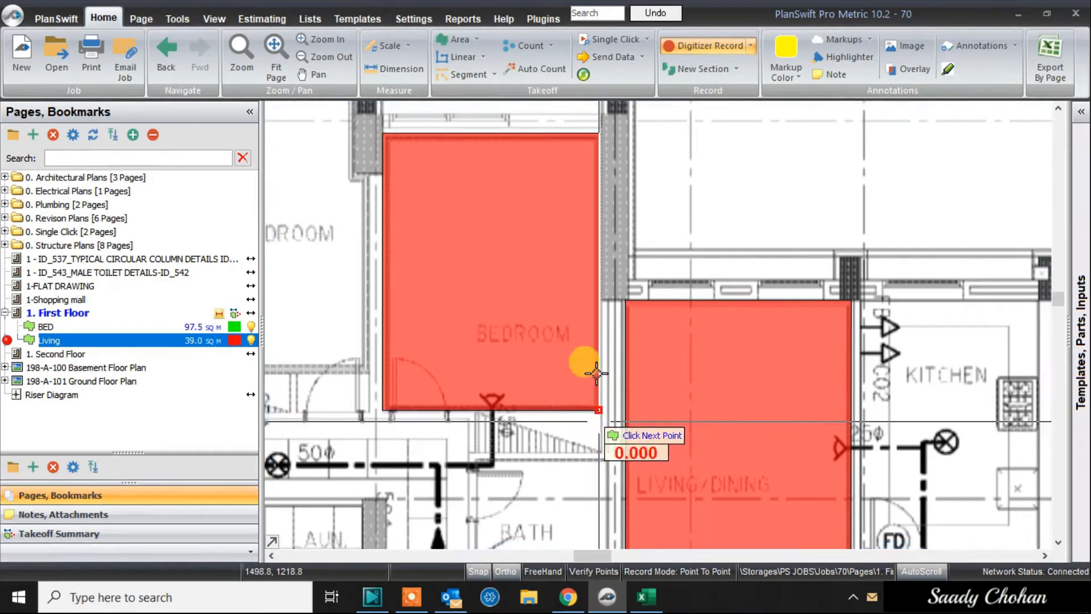
Step: Begin tracing the living area below stair ST-02 as a Living section, placing its lower-left and upper-left corners
{"action": "scroll", "coordinate": [597, 341], "scroll_direction": "down", "scroll_amount": 4}
{"action": "left_click_drag", "start_coordinate": [599, 416], "coordinate": [591, 241]}
{"action": "scroll", "coordinate": [500, 355], "scroll_direction": "up", "scroll_amount": 2}
{"action": "scroll", "coordinate": [397, 409], "scroll_direction": "up", "scroll_amount": 2}
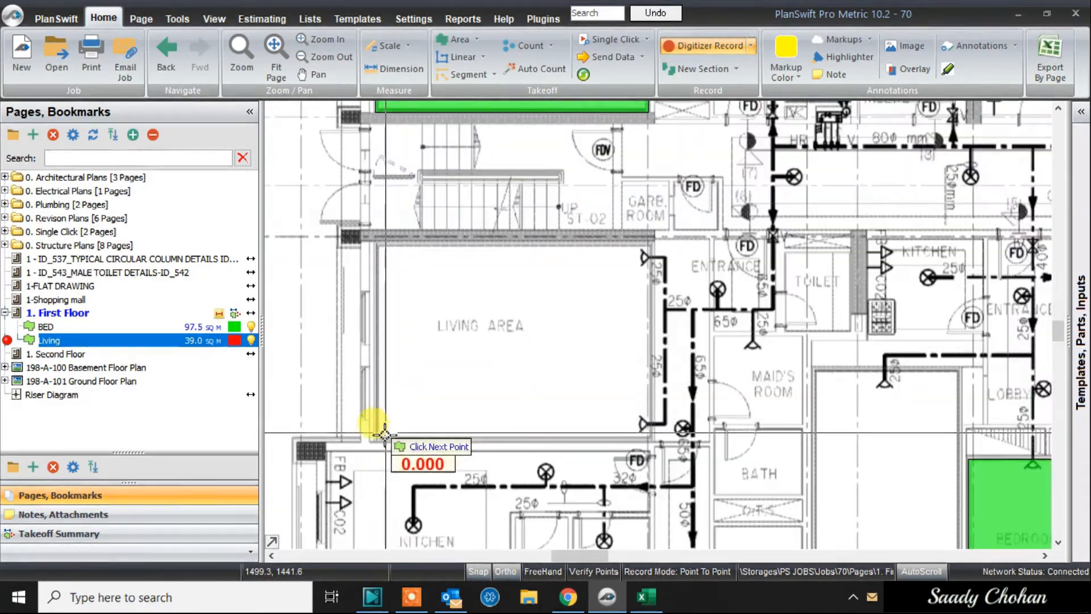
{"action": "left_click", "coordinate": [365, 438]}
{"action": "left_click", "coordinate": [380, 245]}
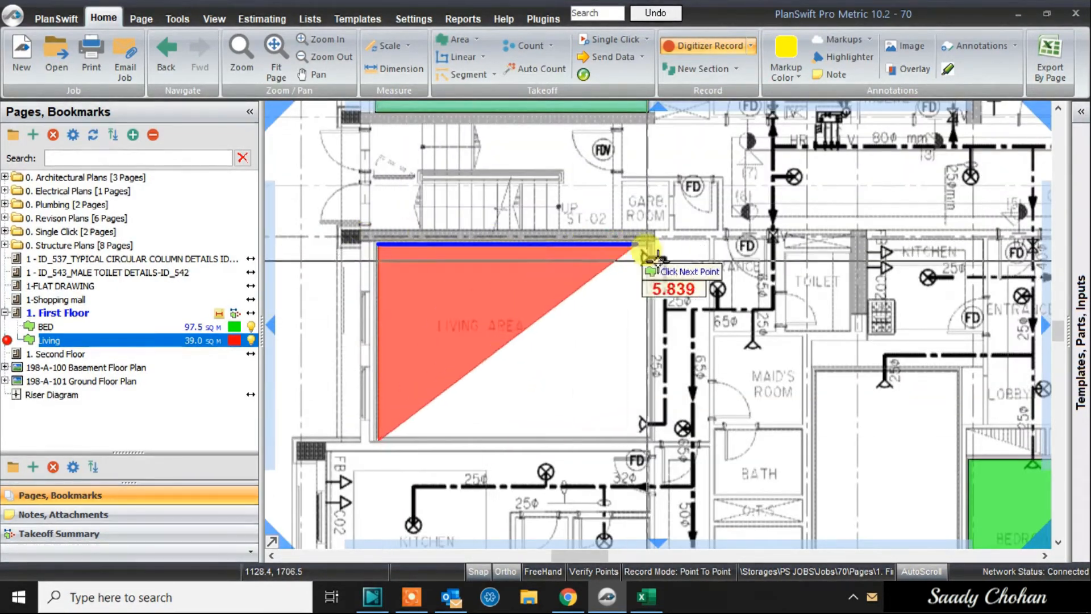
Step: Place a corner point in the entrance beyond the living area's right wall and undo it
{"action": "left_click", "coordinate": [710, 245]}
{"action": "scroll", "coordinate": [696, 331], "scroll_direction": "up", "scroll_amount": 2}
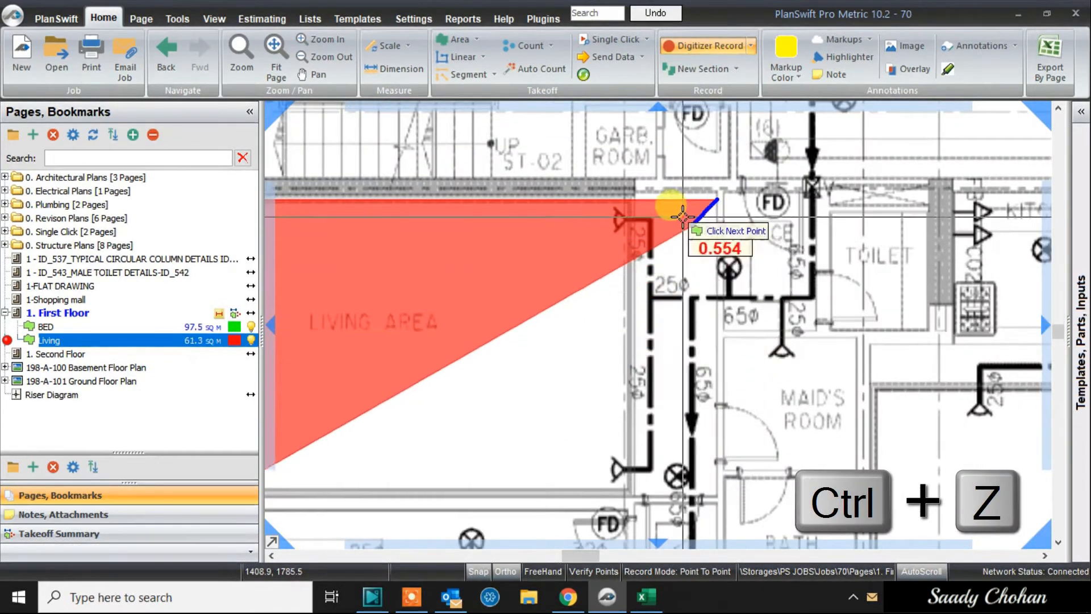
{"action": "scroll", "coordinate": [690, 210], "scroll_direction": "up", "scroll_amount": 2}
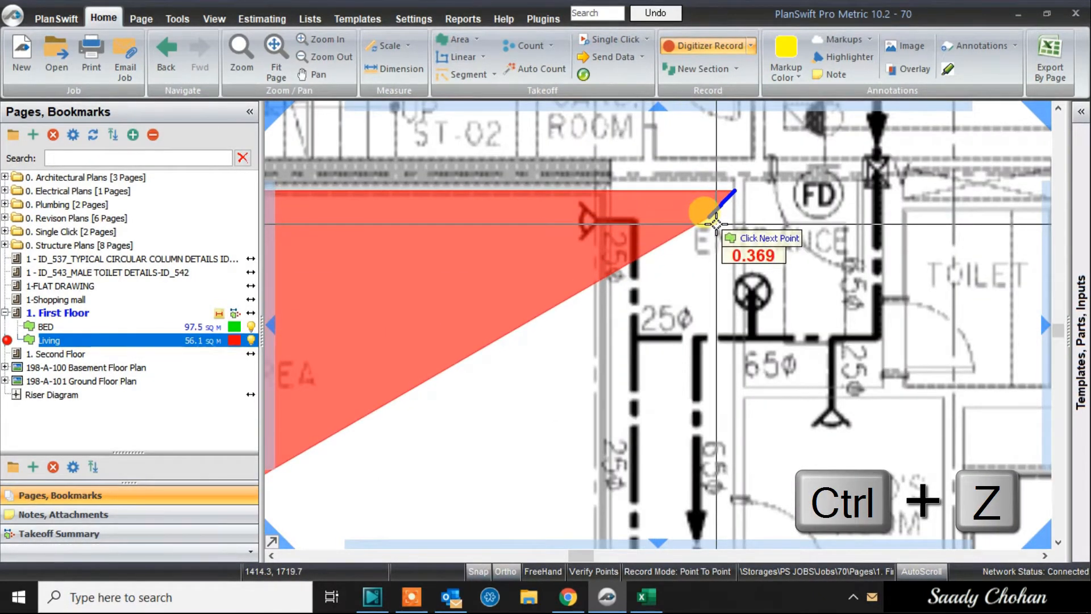
{"action": "key", "text": "ctrl+z"}
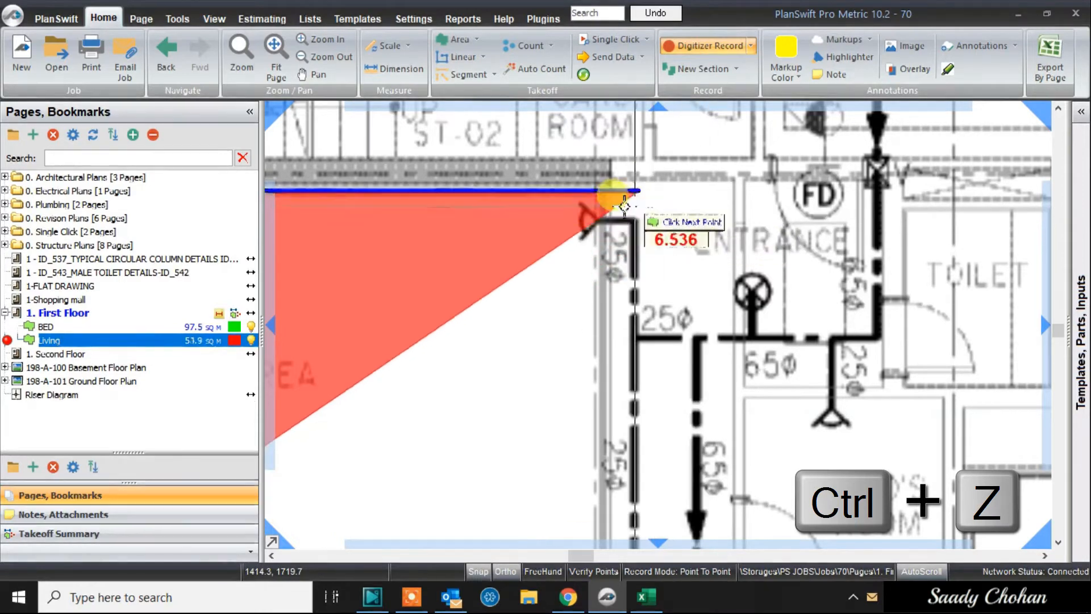
Step: Complete the living area below stair ST-02 by placing its upper-right and lower-right corners
{"action": "left_click", "coordinate": [603, 191]}
{"action": "scroll", "coordinate": [602, 277], "scroll_direction": "down", "scroll_amount": 2}
{"action": "left_click_drag", "start_coordinate": [609, 430], "coordinate": [624, 354]}
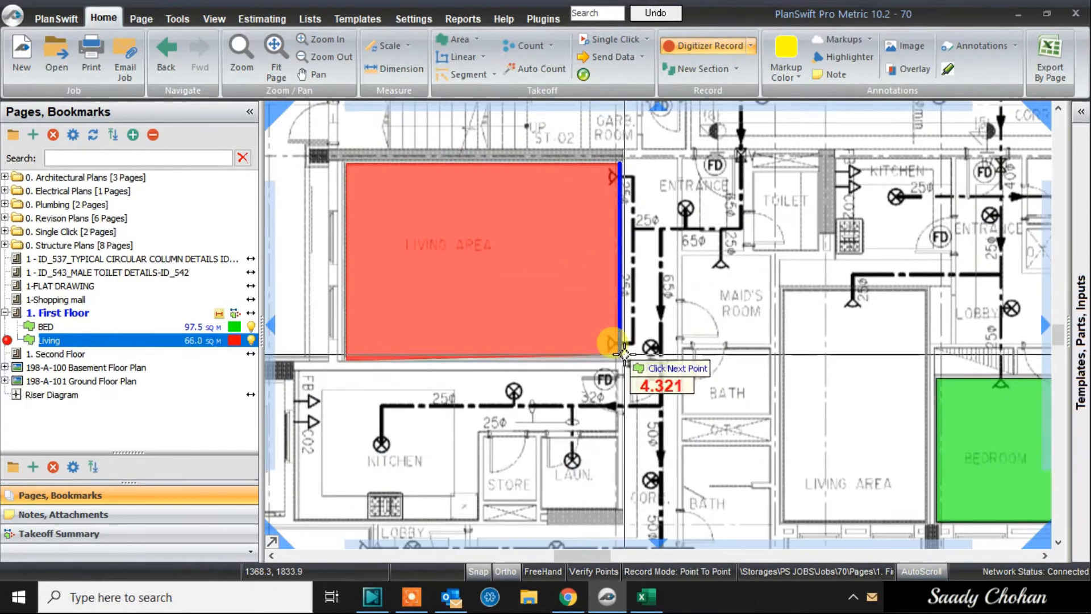
{"action": "double_click", "coordinate": [622, 359]}
Step: Trace the living area just left of the lower-left green bedroom as another Living section
{"action": "left_click_drag", "start_coordinate": [792, 384], "coordinate": [669, 296]}
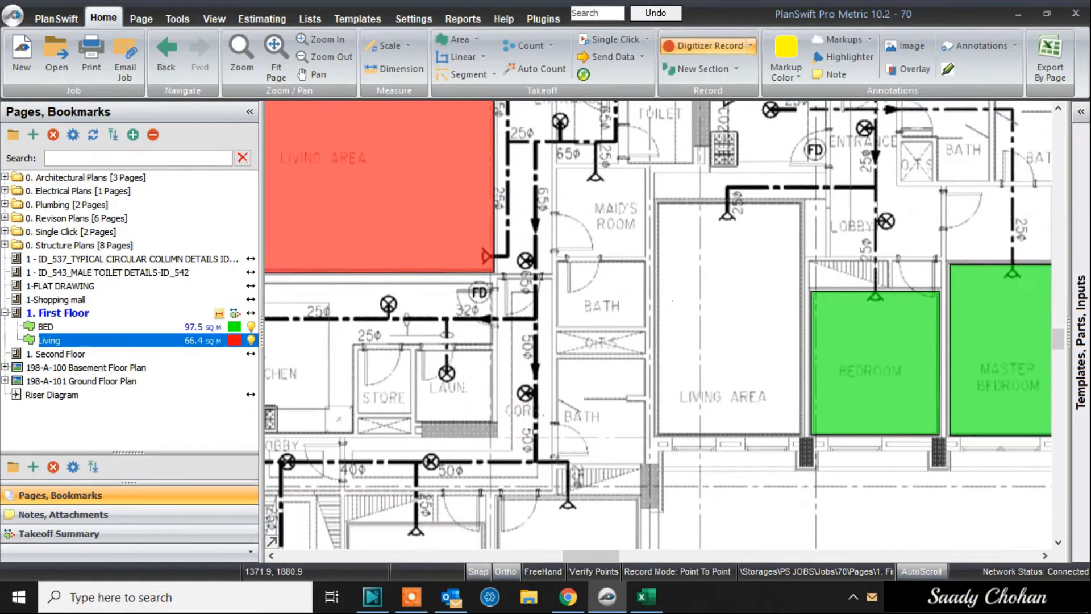
{"action": "scroll", "coordinate": [784, 228], "scroll_direction": "up", "scroll_amount": 2}
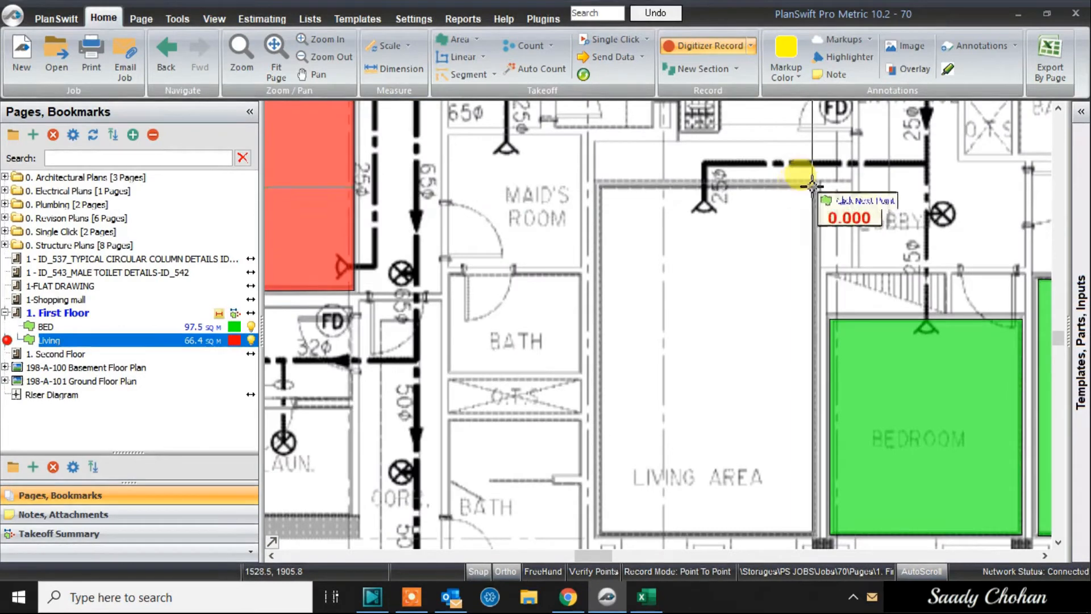
{"action": "left_click", "coordinate": [601, 186]}
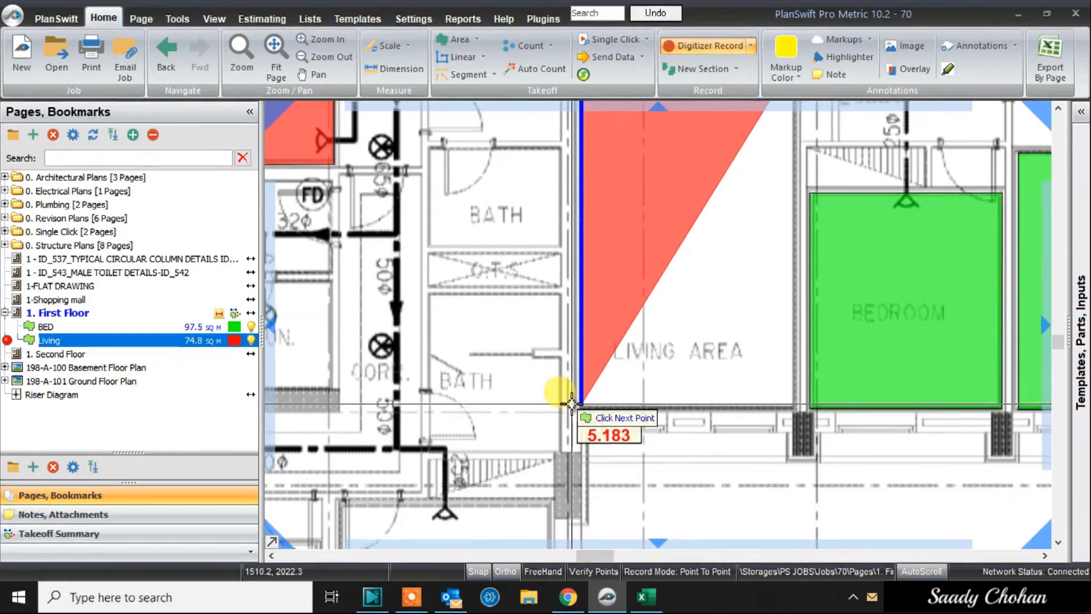
{"action": "left_click", "coordinate": [581, 457]}
{"action": "scroll", "coordinate": [796, 412], "scroll_direction": "up", "scroll_amount": 2}
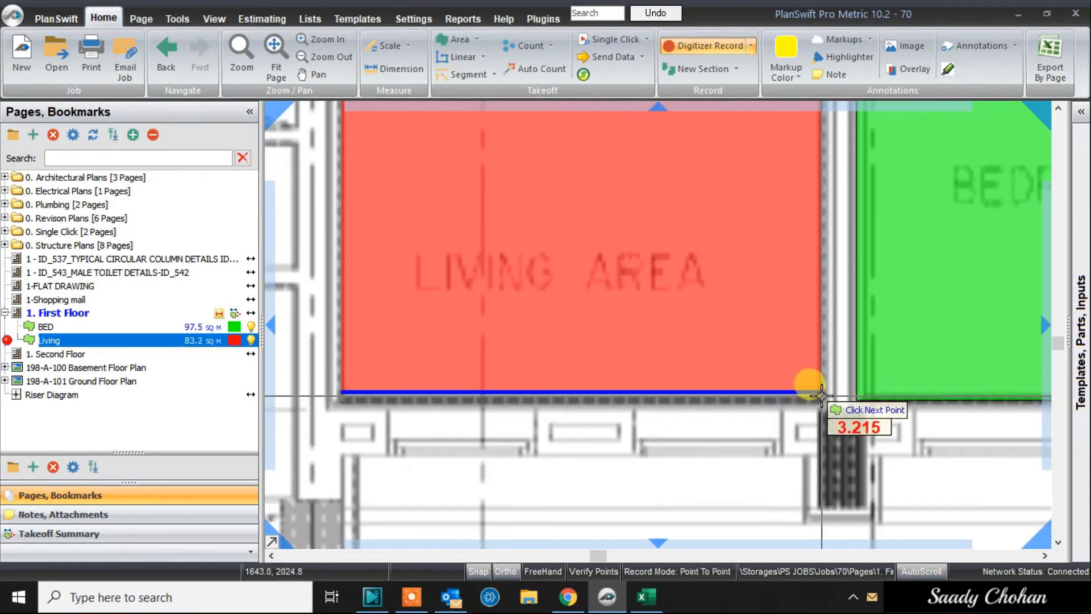
{"action": "scroll", "coordinate": [822, 393], "scroll_direction": "down", "scroll_amount": 5}
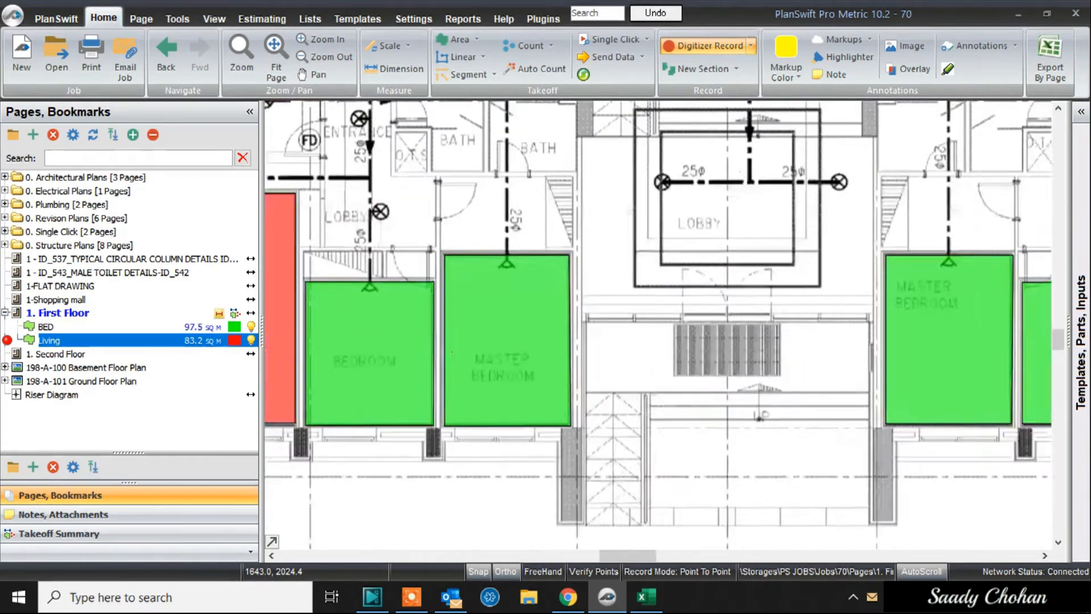
Step: Trace the living area just right of the lower-right green bedroom as a Living section and finish the recording
{"action": "scroll", "coordinate": [618, 381], "scroll_direction": "up", "scroll_amount": 5}
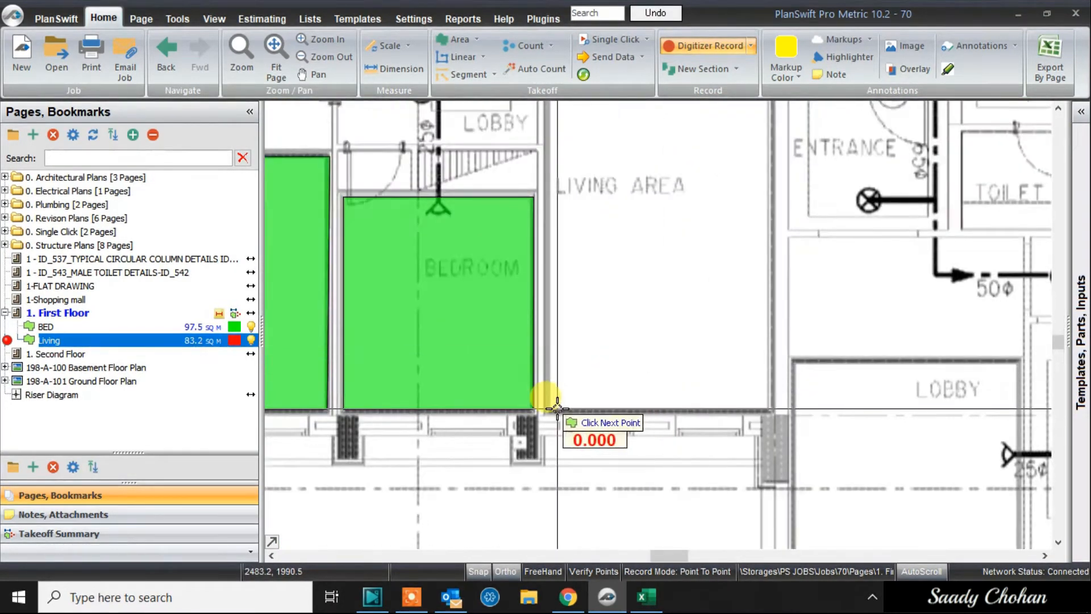
{"action": "scroll", "coordinate": [525, 410], "scroll_direction": "up", "scroll_amount": 3}
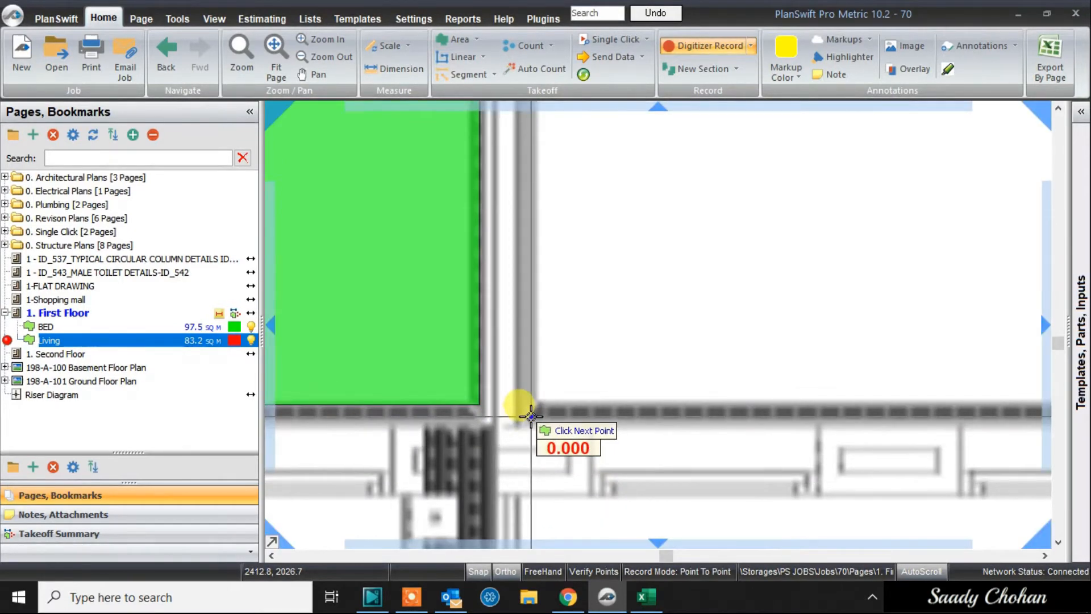
{"action": "scroll", "coordinate": [525, 414], "scroll_direction": "down", "scroll_amount": 3}
{"action": "left_click", "coordinate": [519, 148]}
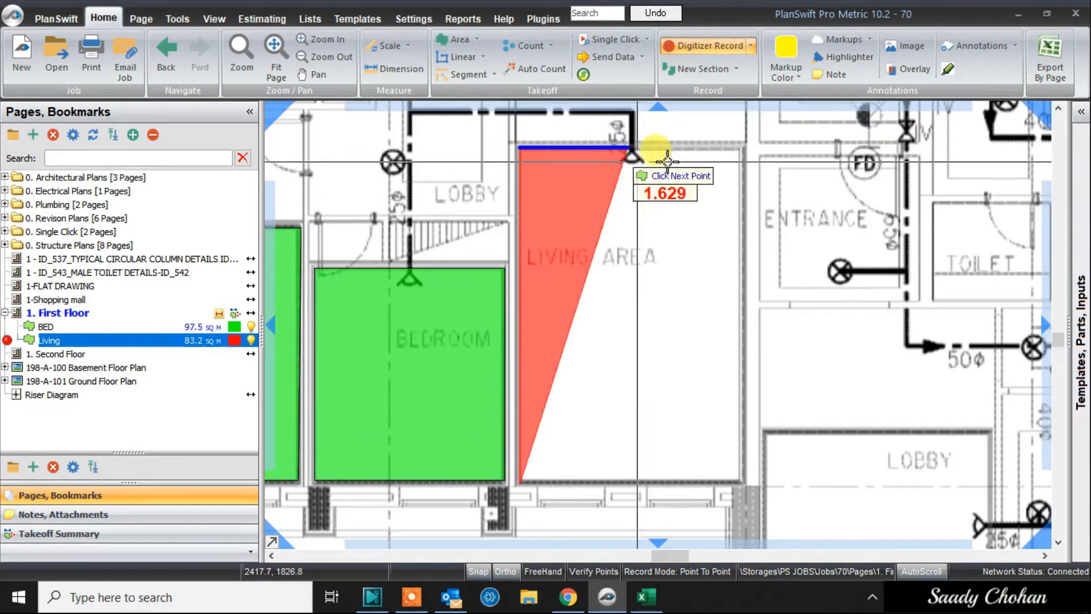
{"action": "left_click", "coordinate": [737, 149]}
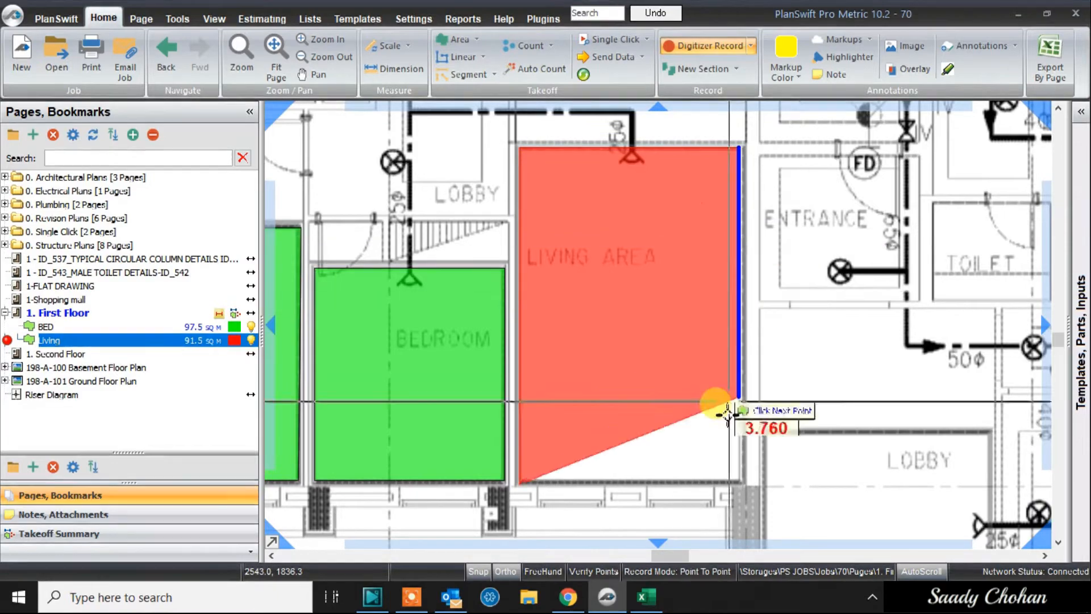
{"action": "right_click", "coordinate": [737, 487]}
{"action": "left_click", "coordinate": [761, 515]}
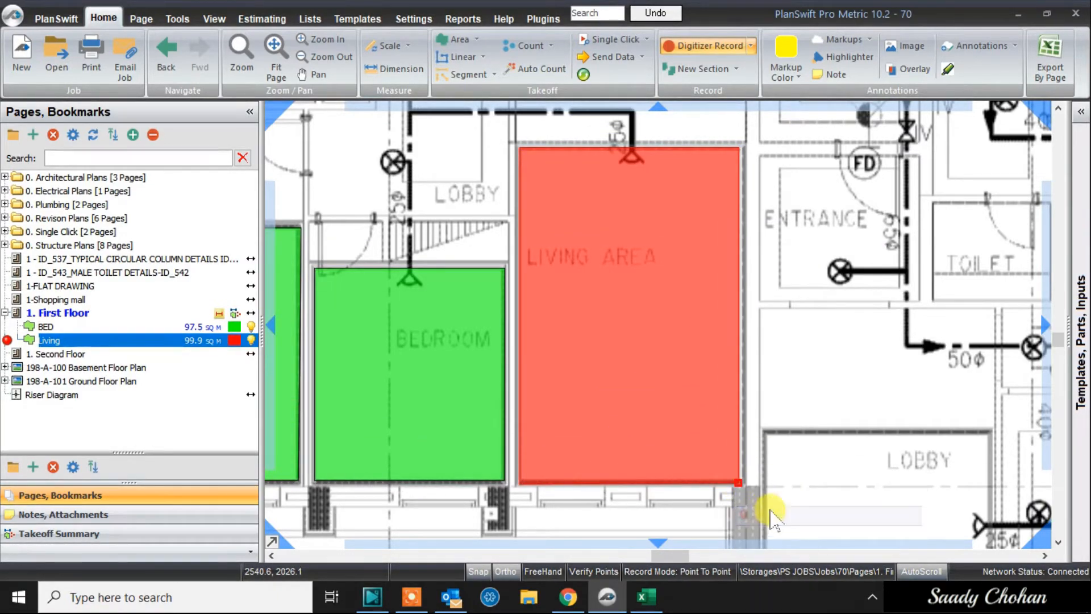
{"action": "scroll", "coordinate": [808, 473], "scroll_direction": "down", "scroll_amount": 4}
{"action": "scroll", "coordinate": [808, 472], "scroll_direction": "down", "scroll_amount": 3}
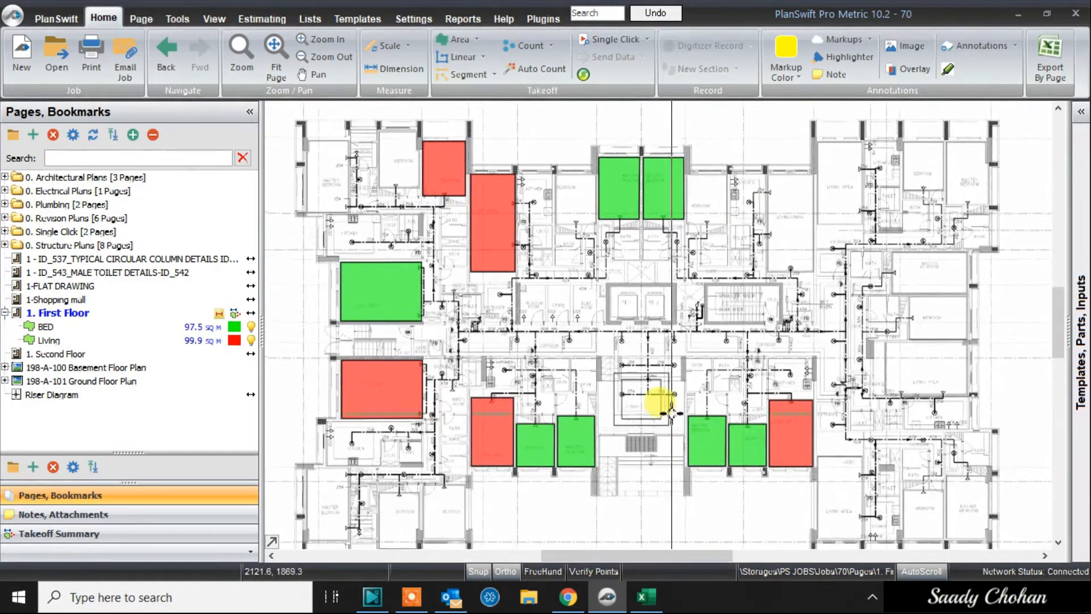
Step: Switch to the BOQ workbook in Excel to check the Living Room and Bed -Area quantities, and return to PlanSwift
{"action": "left_click", "coordinate": [227, 379]}
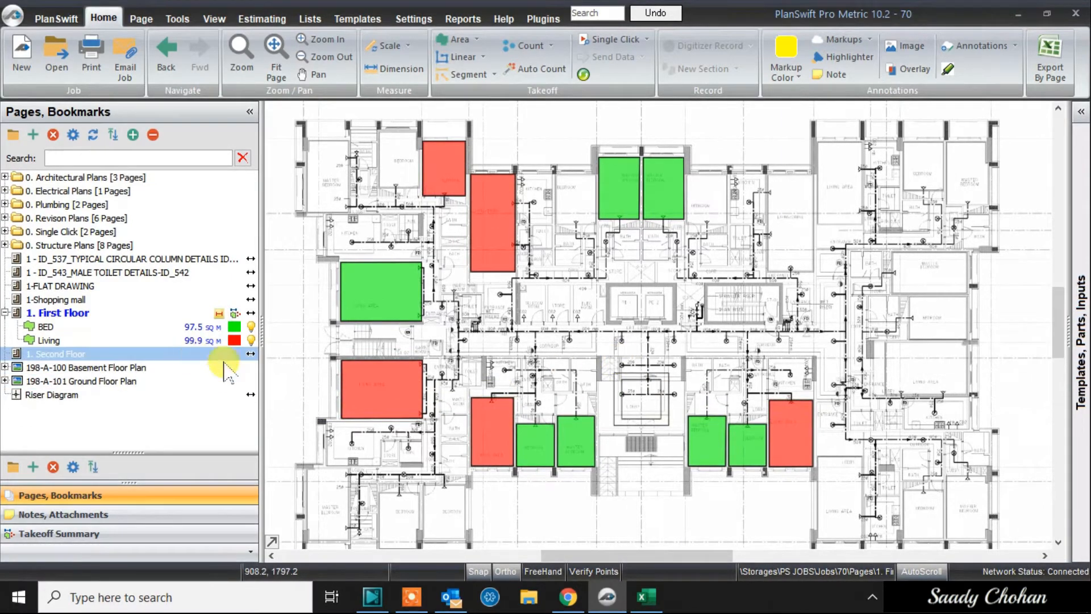
{"action": "left_click", "coordinate": [645, 596]}
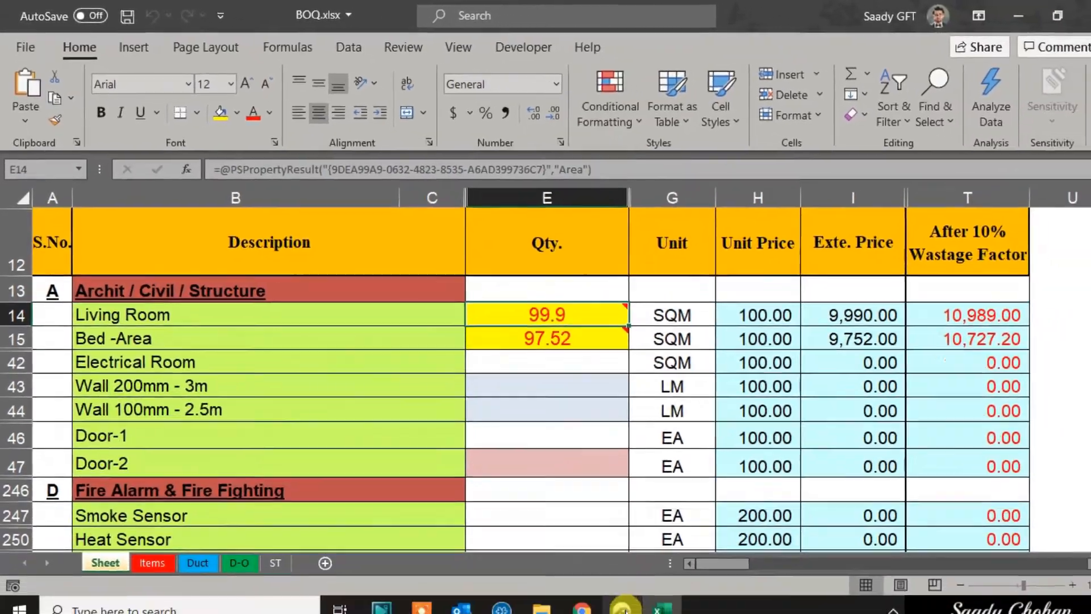
{"action": "left_click", "coordinate": [607, 596]}
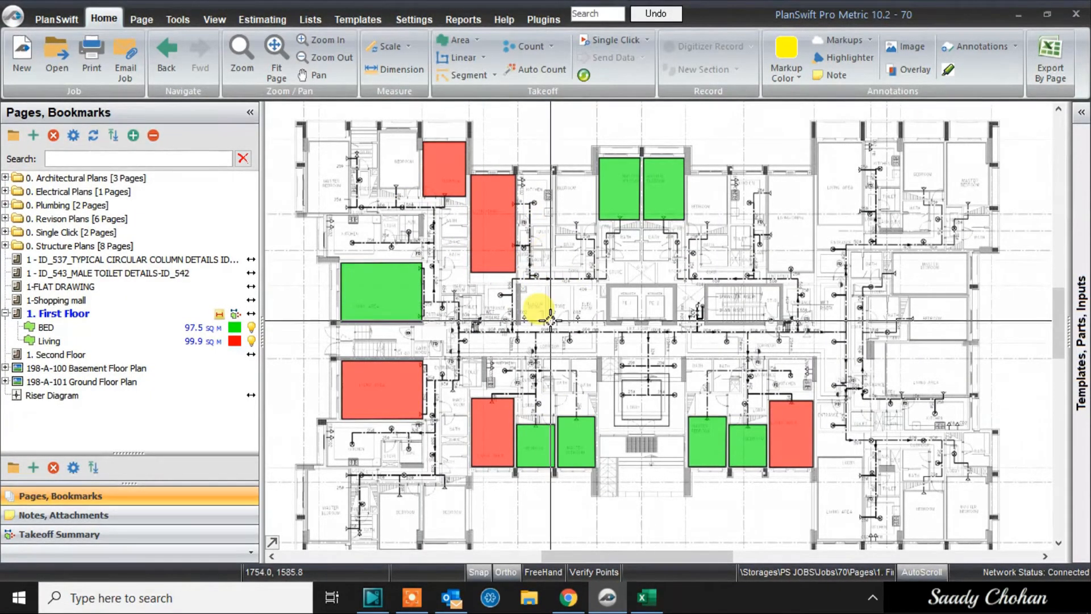
Step: Select all the BED and Living sections on the First Floor plan and show their labels
{"action": "left_click_drag", "start_coordinate": [813, 480], "coordinate": [301, 117]}
{"action": "right_click", "coordinate": [631, 184]}
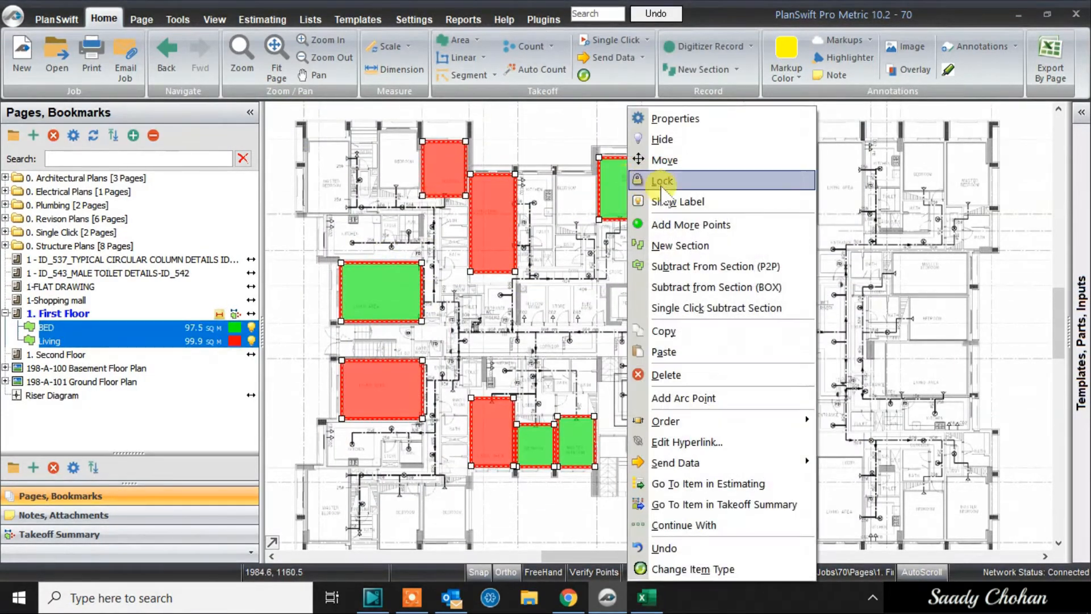
{"action": "left_click", "coordinate": [673, 201]}
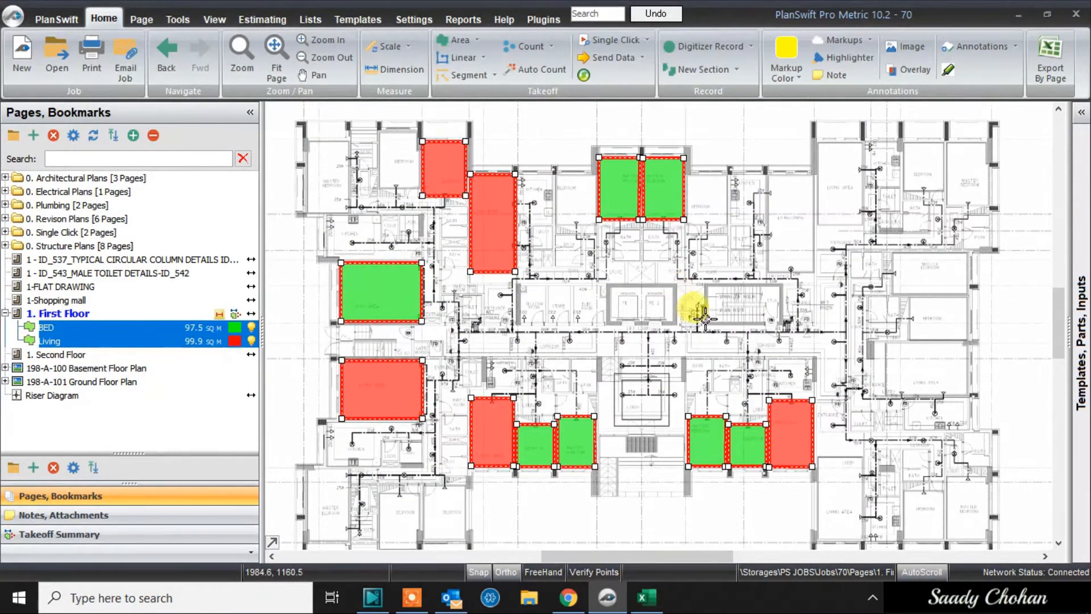
{"action": "left_click", "coordinate": [703, 315]}
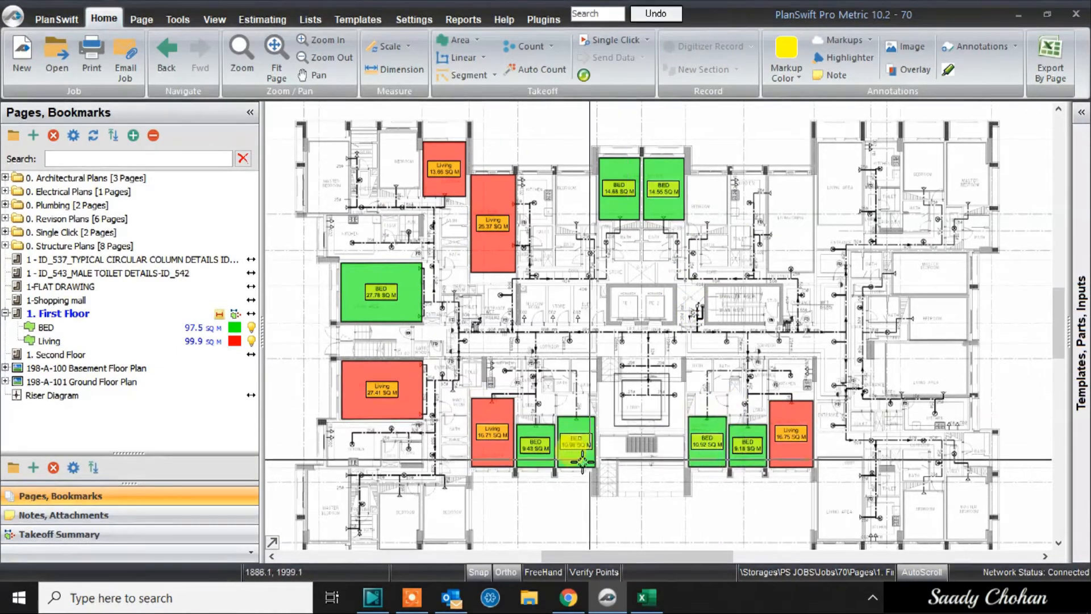
{"action": "scroll", "coordinate": [583, 457], "scroll_direction": "up", "scroll_amount": 3}
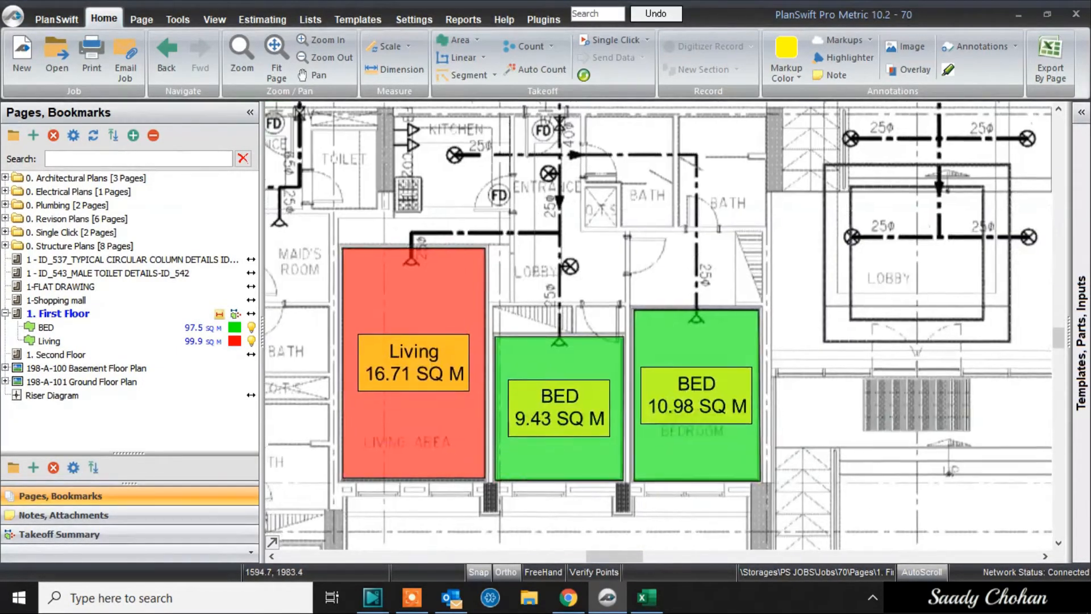
{"action": "scroll", "coordinate": [625, 346], "scroll_direction": "down", "scroll_amount": 4}
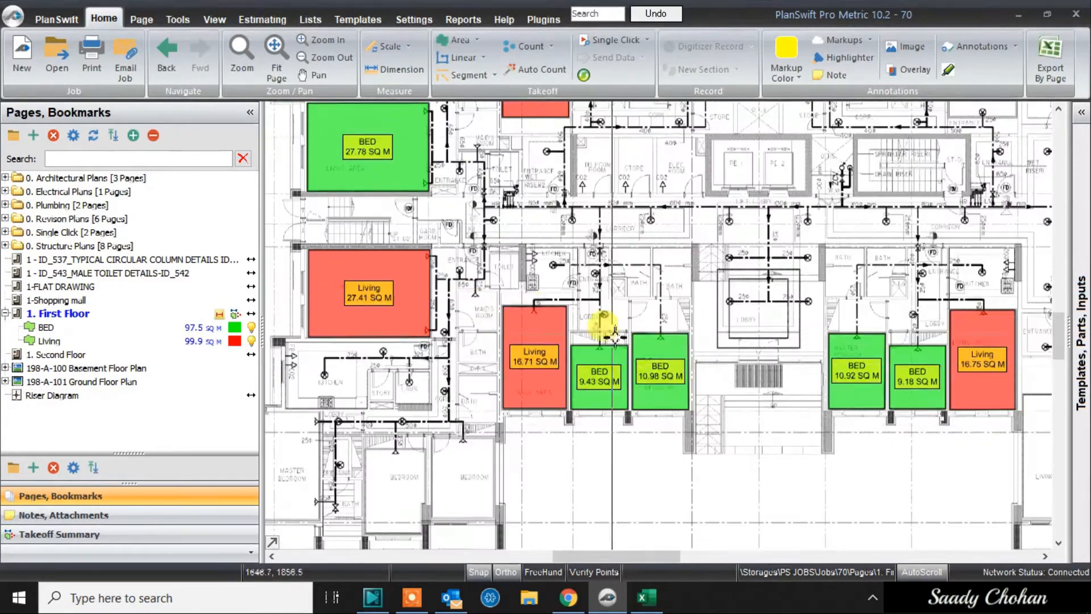
{"action": "left_click_drag", "start_coordinate": [756, 335], "coordinate": [761, 490]}
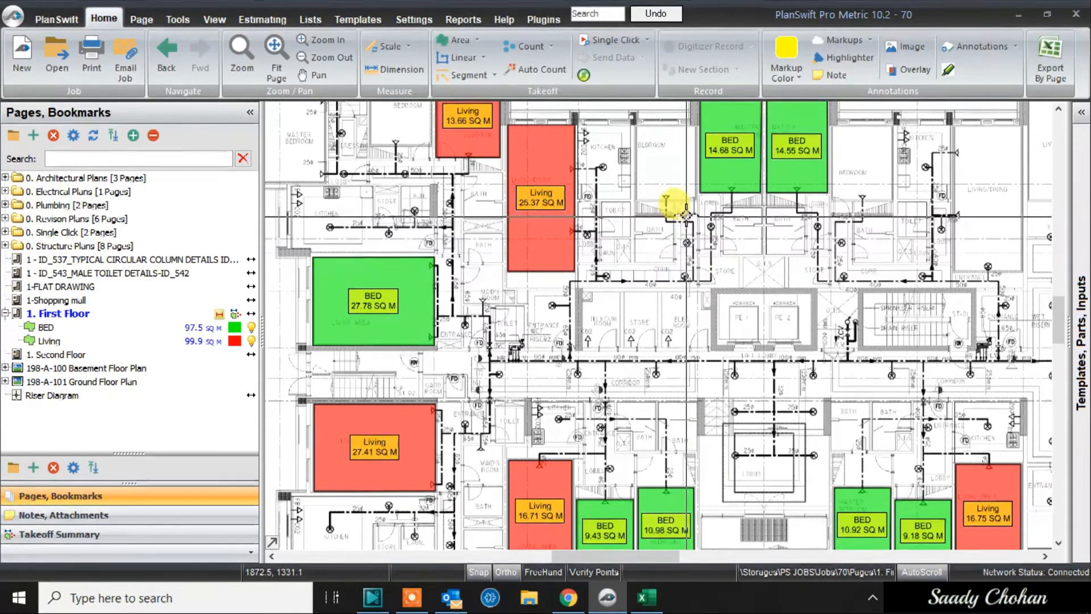
Step: Show the takeoff legend for the BED and Living items at the lower-left corner of the First Floor sheet
{"action": "scroll", "coordinate": [676, 207], "scroll_direction": "down", "scroll_amount": 4}
{"action": "scroll", "coordinate": [452, 455], "scroll_direction": "up", "scroll_amount": 2}
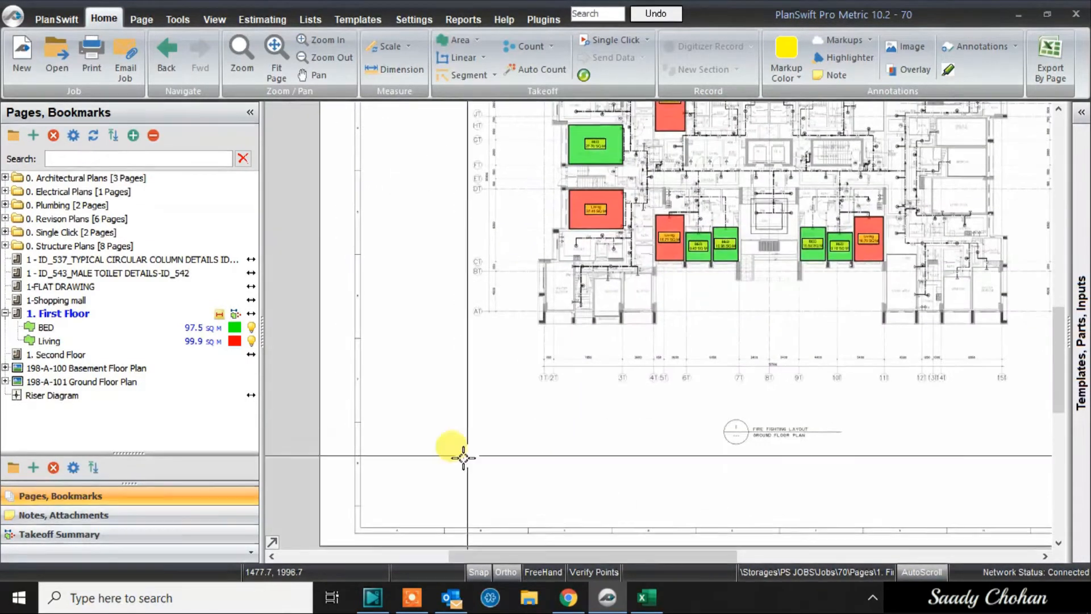
{"action": "right_click", "coordinate": [414, 503]}
{"action": "left_click", "coordinate": [454, 377]}
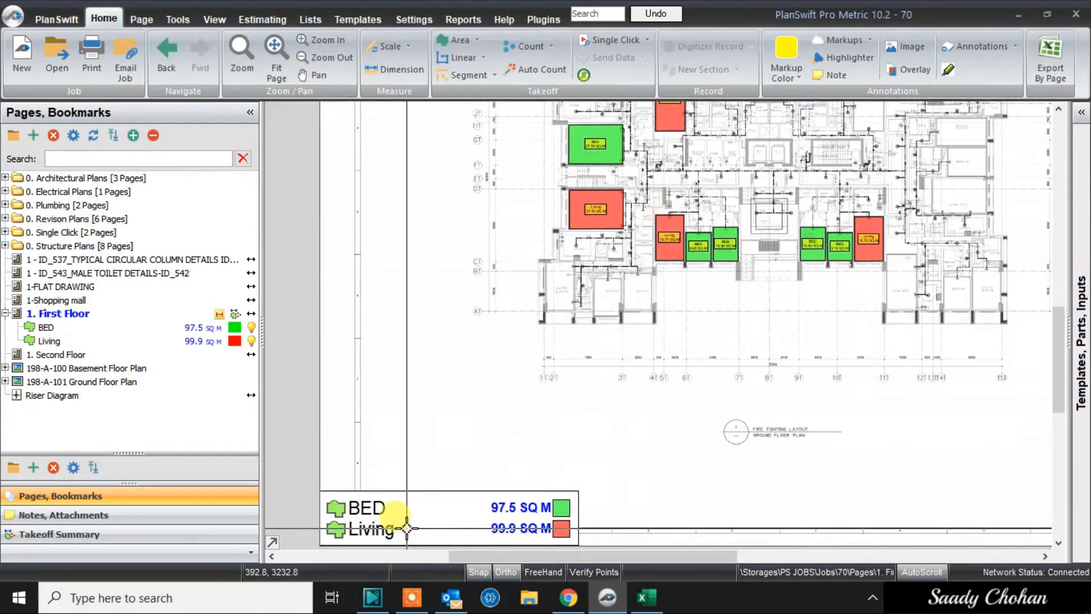
{"action": "scroll", "coordinate": [406, 528], "scroll_direction": "up", "scroll_amount": 3}
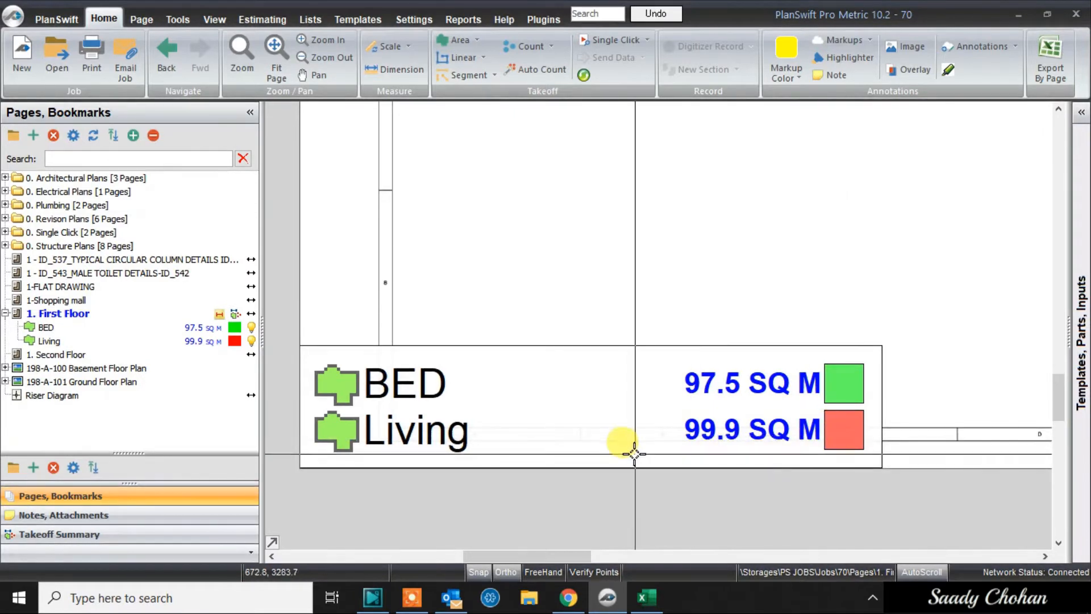
{"action": "scroll", "coordinate": [577, 475], "scroll_direction": "down", "scroll_amount": 4}
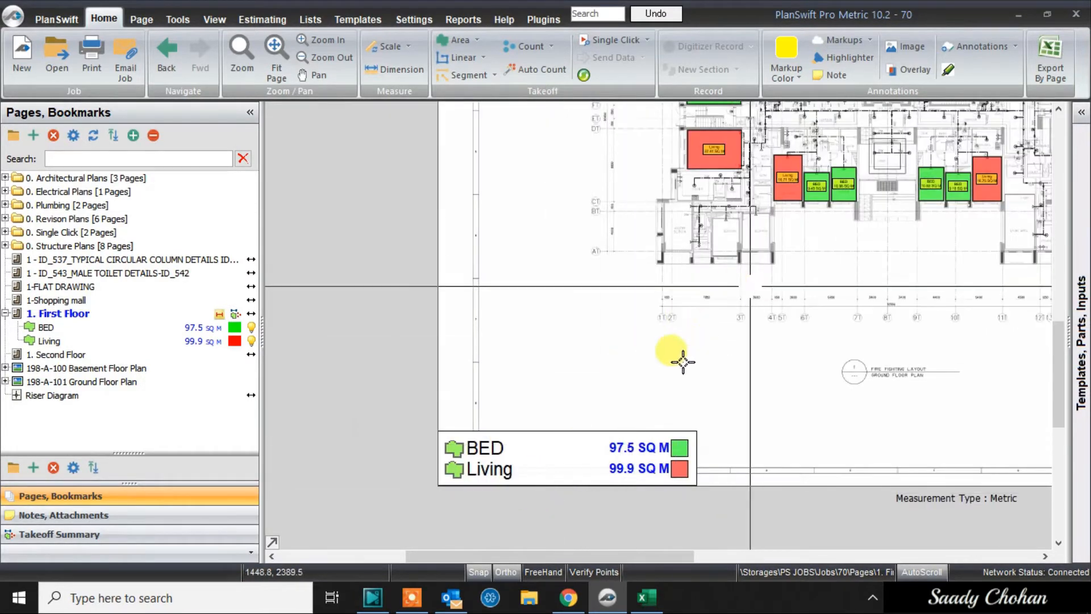
{"action": "scroll", "coordinate": [683, 361], "scroll_direction": "down", "scroll_amount": 2}
{"action": "scroll", "coordinate": [677, 282], "scroll_direction": "up", "scroll_amount": 5}
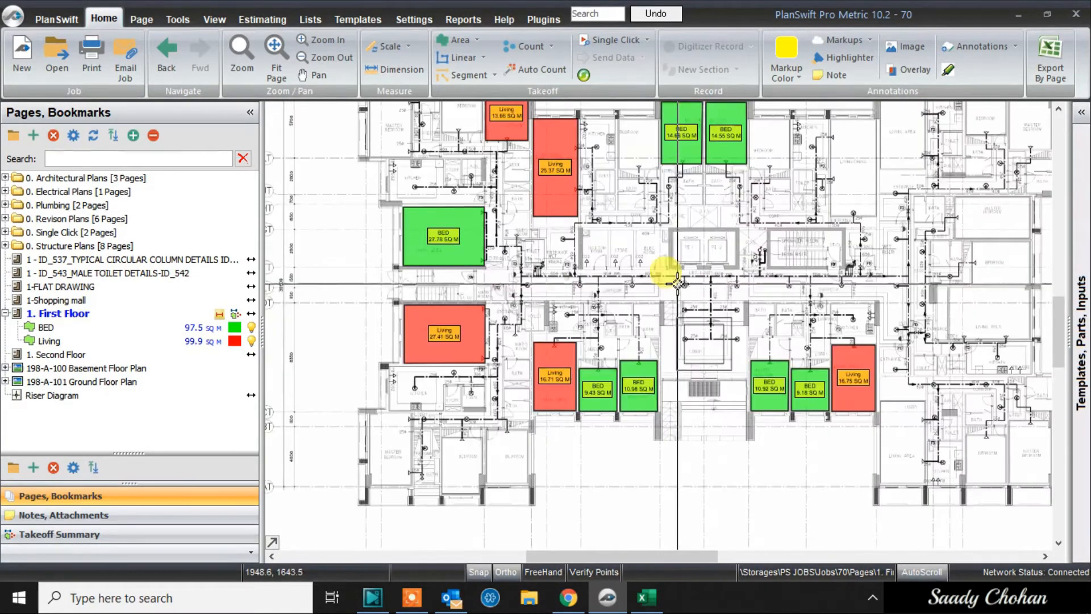
{"action": "scroll", "coordinate": [677, 283], "scroll_direction": "down", "scroll_amount": 2}
{"action": "scroll", "coordinate": [653, 287], "scroll_direction": "up", "scroll_amount": 2}
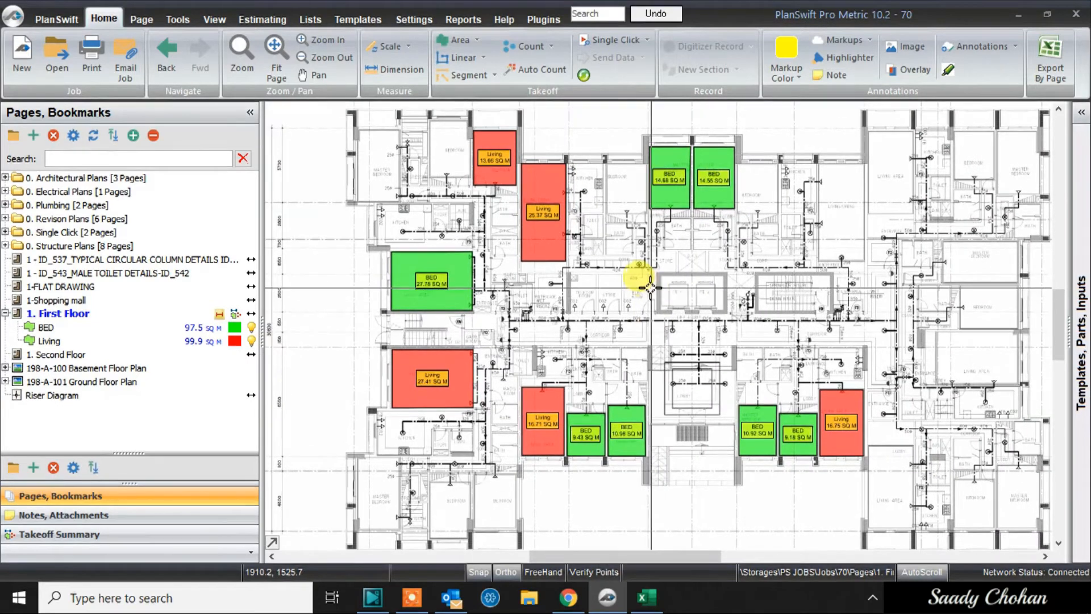
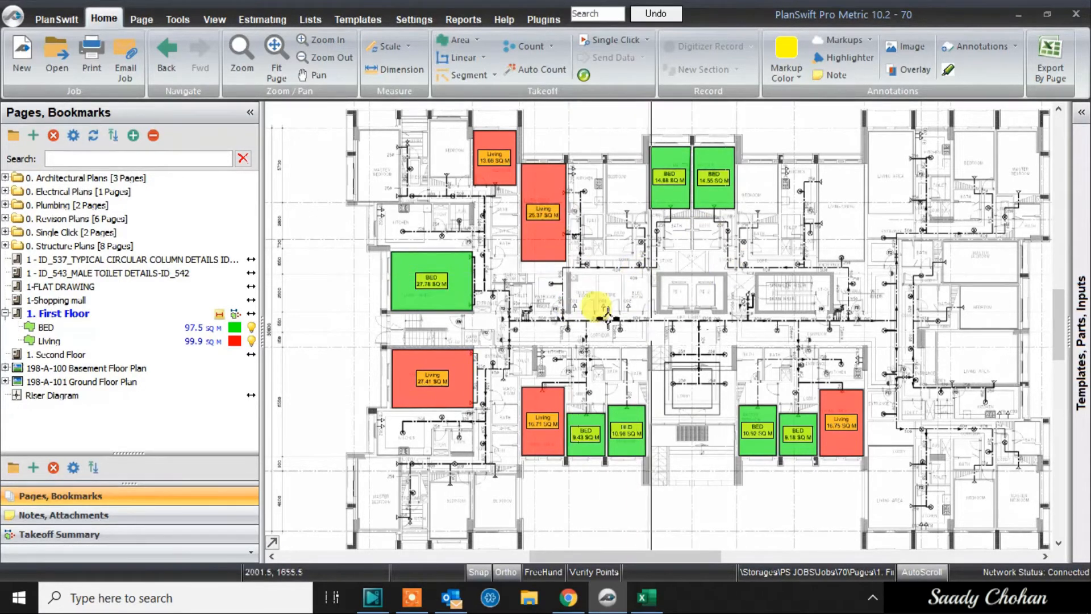
{"action": "left_click_drag", "start_coordinate": [628, 270], "coordinate": [618, 294]}
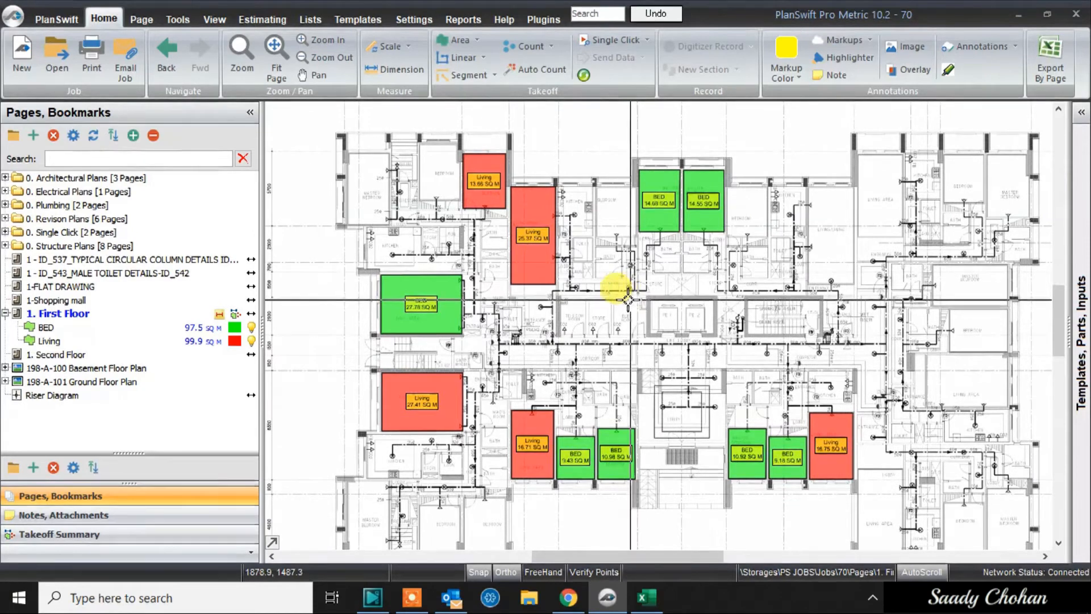
Step: Open the 1-FLAT DRAWING page, then start a PlanSwift linear takeoff from the Wall 200mm - 3m quantity cell in the Excel BOQ
{"action": "left_click", "coordinate": [88, 287]}
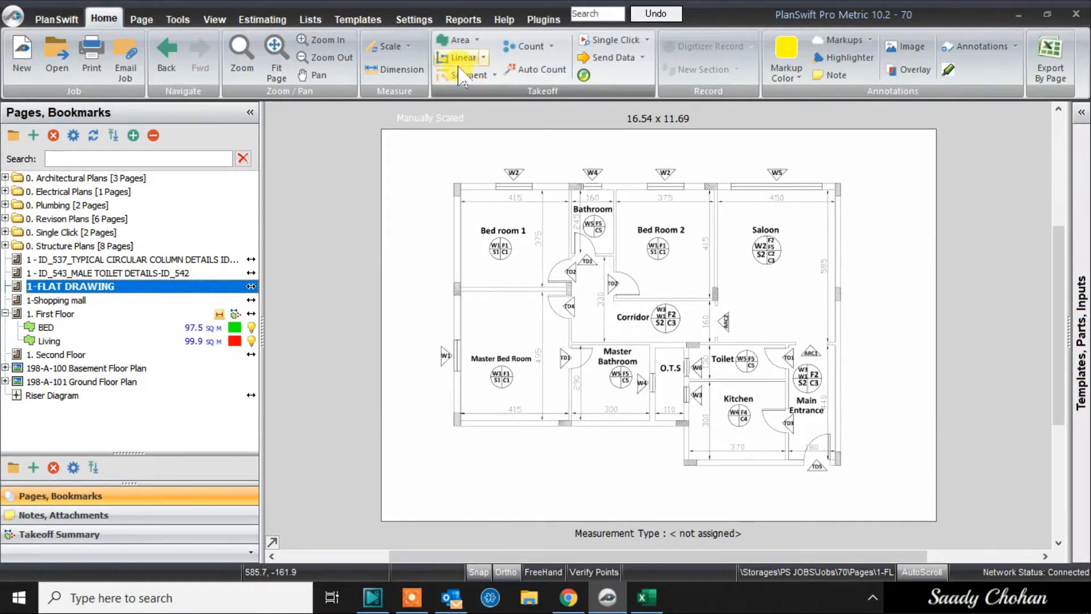
{"action": "left_click", "coordinate": [647, 597]}
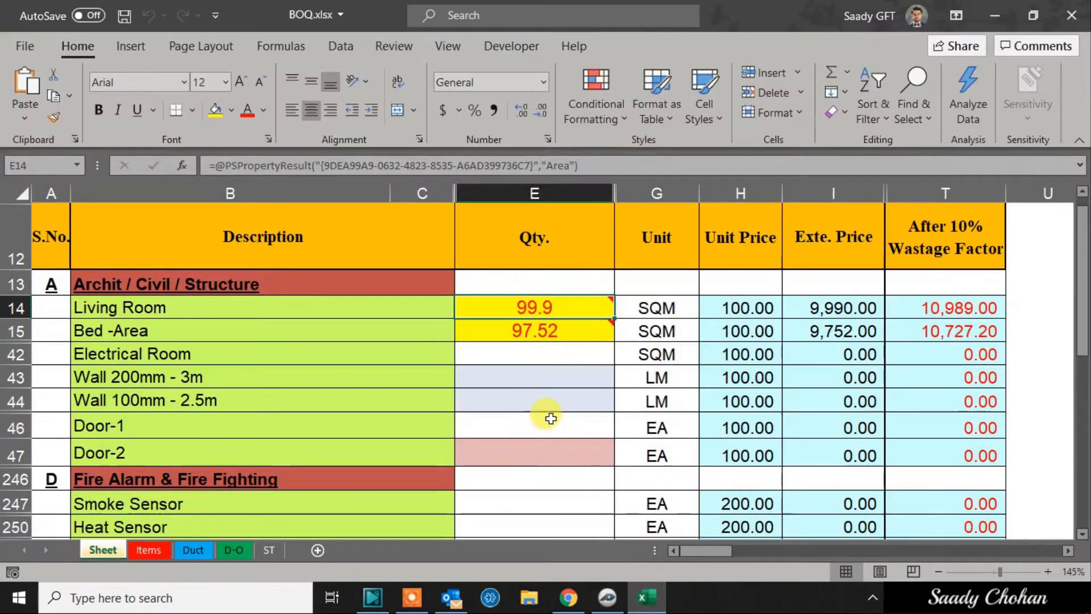
{"action": "left_click", "coordinate": [541, 382]}
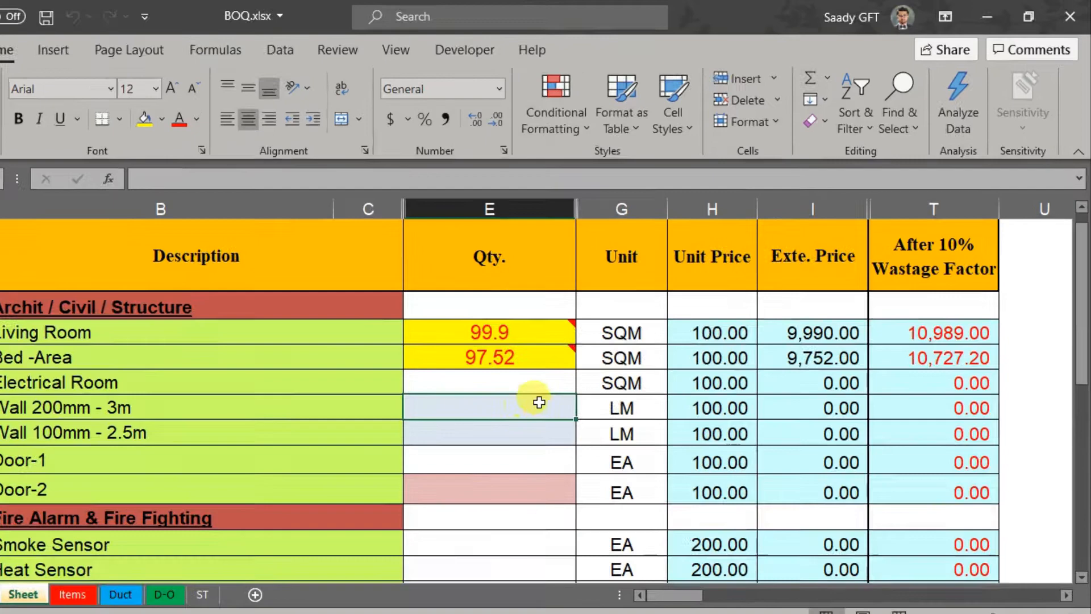
{"action": "right_click", "coordinate": [568, 378]}
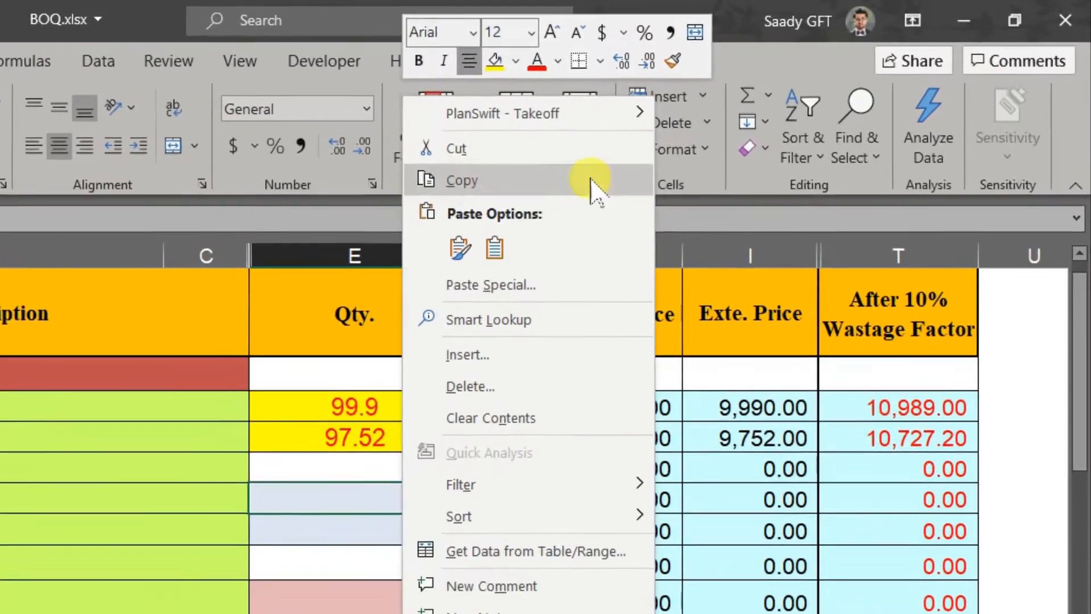
{"action": "mouse_move", "coordinate": [733, 88]}
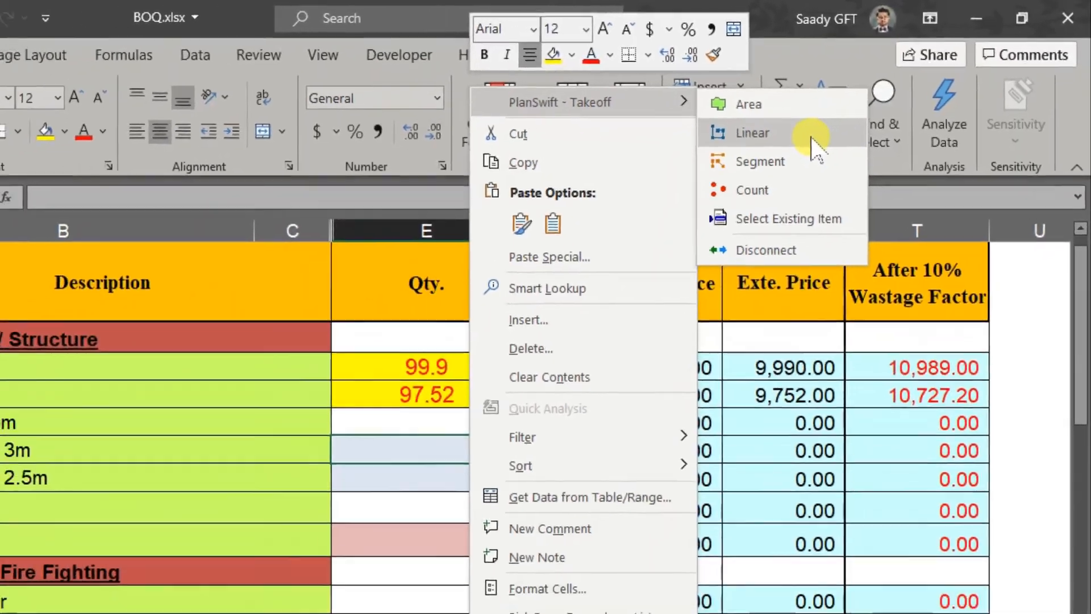
{"action": "left_click", "coordinate": [745, 170]}
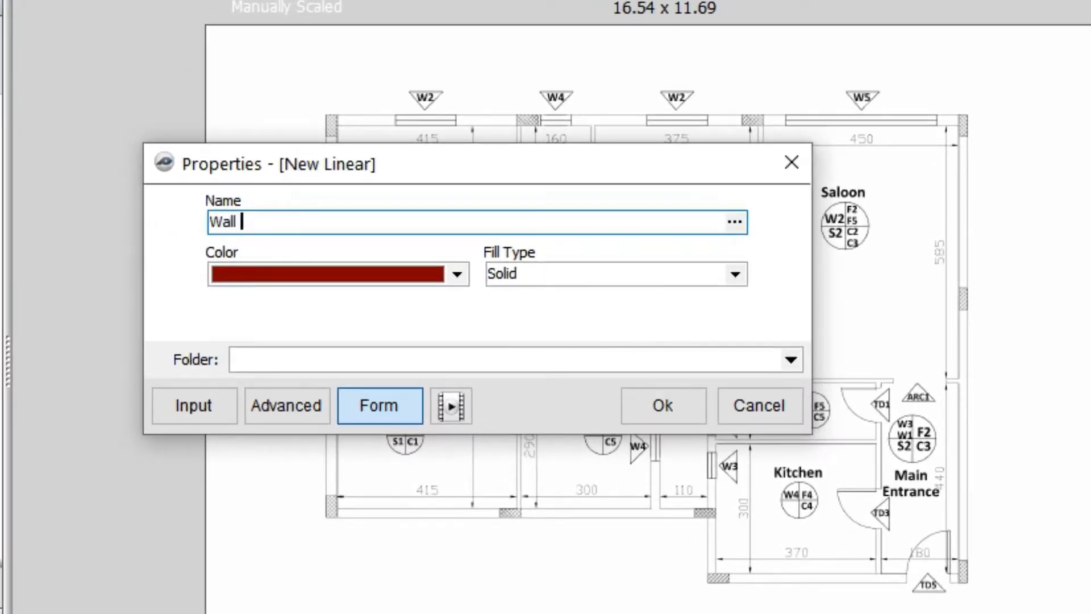
Step: Name the new linear item Wall 200, set its color to bright red, and create it with the solid fill
{"action": "left_click", "coordinate": [457, 274]}
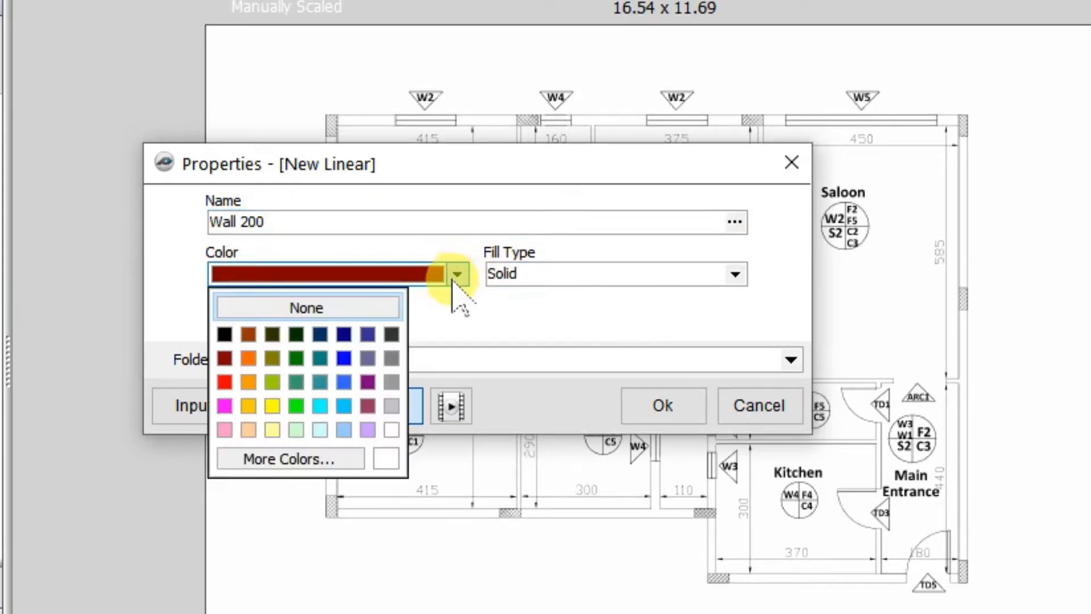
{"action": "left_click", "coordinate": [225, 381]}
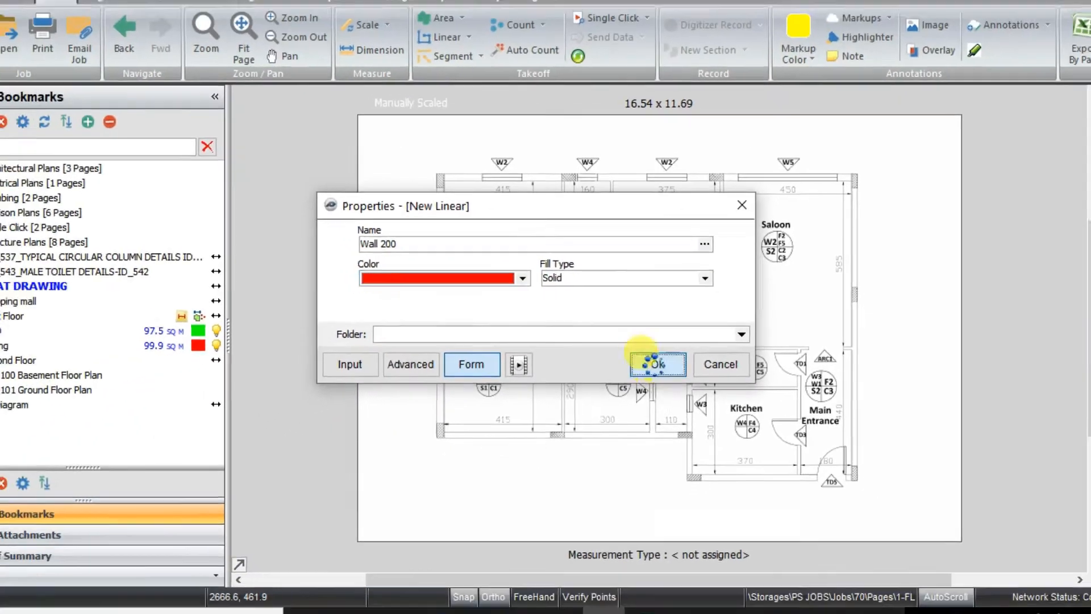
{"action": "left_click", "coordinate": [662, 405]}
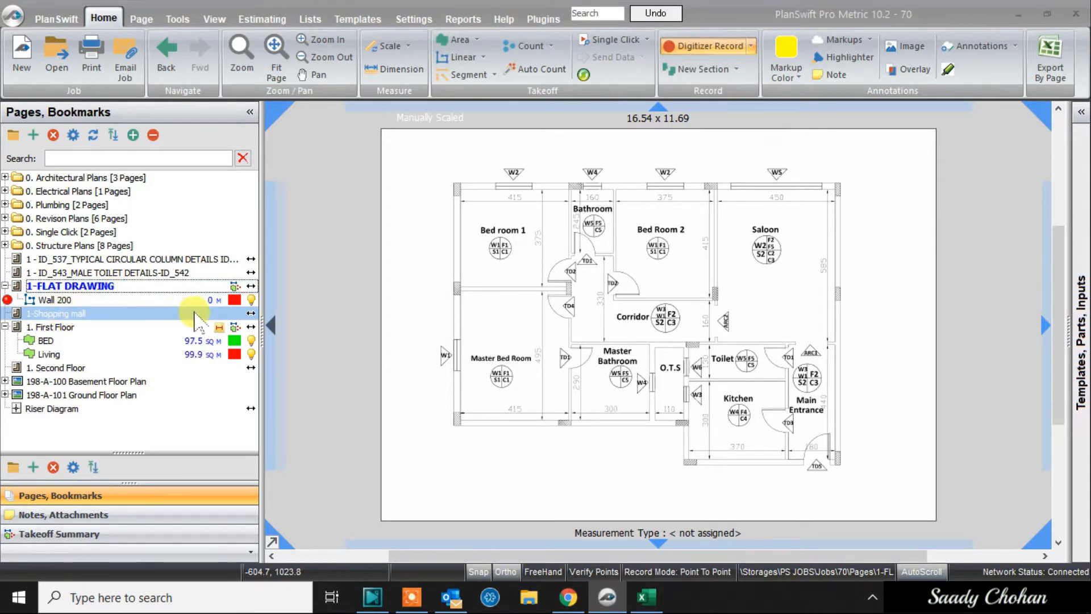
Step: Trace the top exterior wall as Wall 200 from Bed room 1's outer corner across to the Saloon's outer corner
{"action": "scroll", "coordinate": [488, 176], "scroll_direction": "up", "scroll_amount": 5}
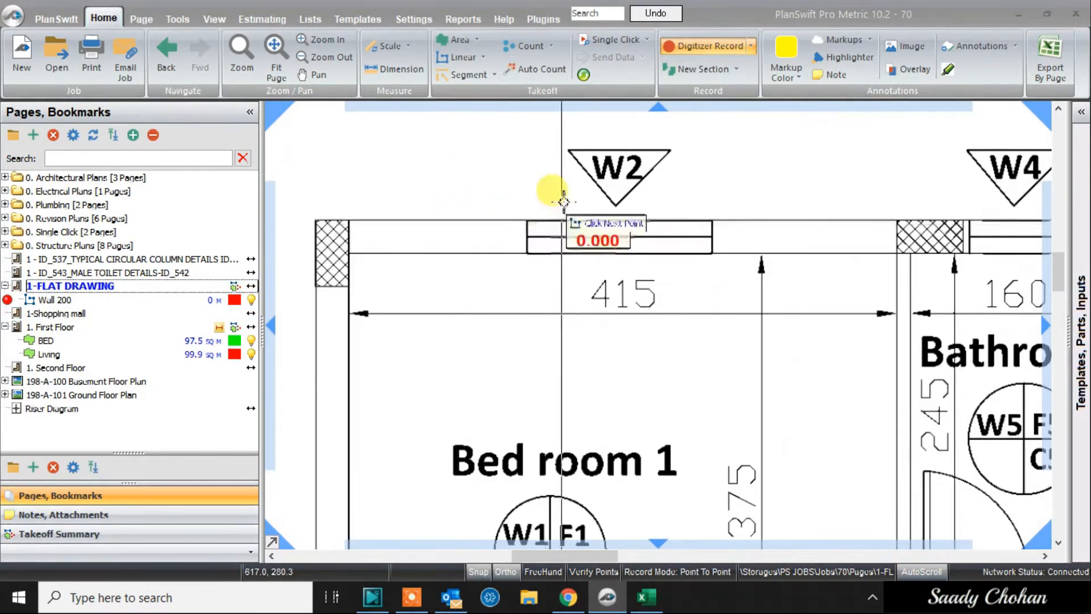
{"action": "left_click_drag", "start_coordinate": [484, 205], "coordinate": [514, 169]}
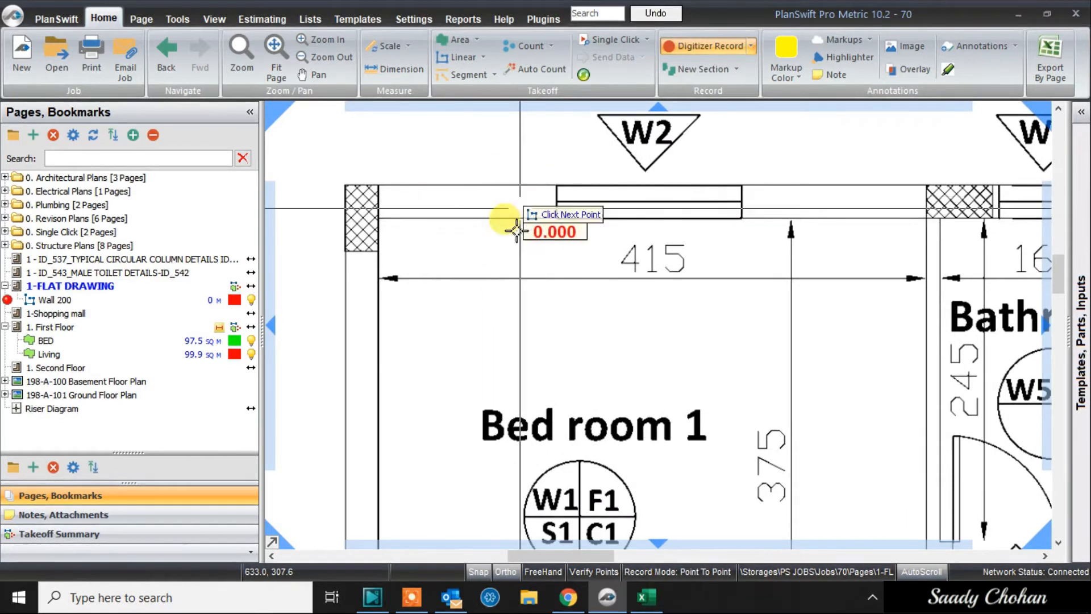
{"action": "left_click", "coordinate": [378, 200]}
{"action": "scroll", "coordinate": [377, 200], "scroll_direction": "down", "scroll_amount": 3}
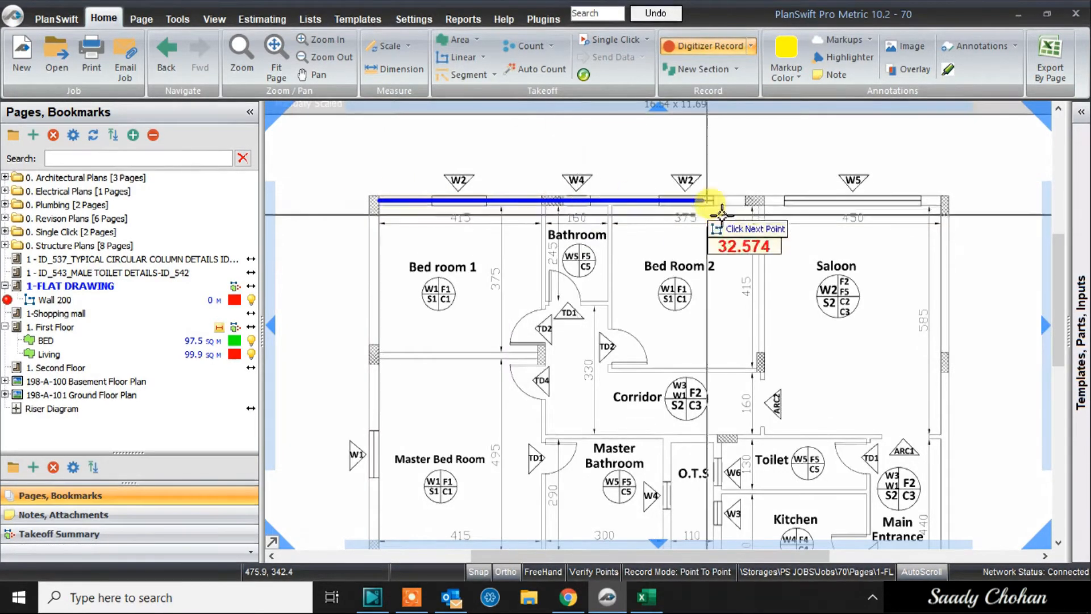
{"action": "left_click", "coordinate": [943, 202]}
Step: Trace the exterior wall beside the Saloon and Main Entrance with Wall 200 sections above and below the hatched mid-wall column
{"action": "scroll", "coordinate": [943, 204], "scroll_direction": "down", "scroll_amount": 3}
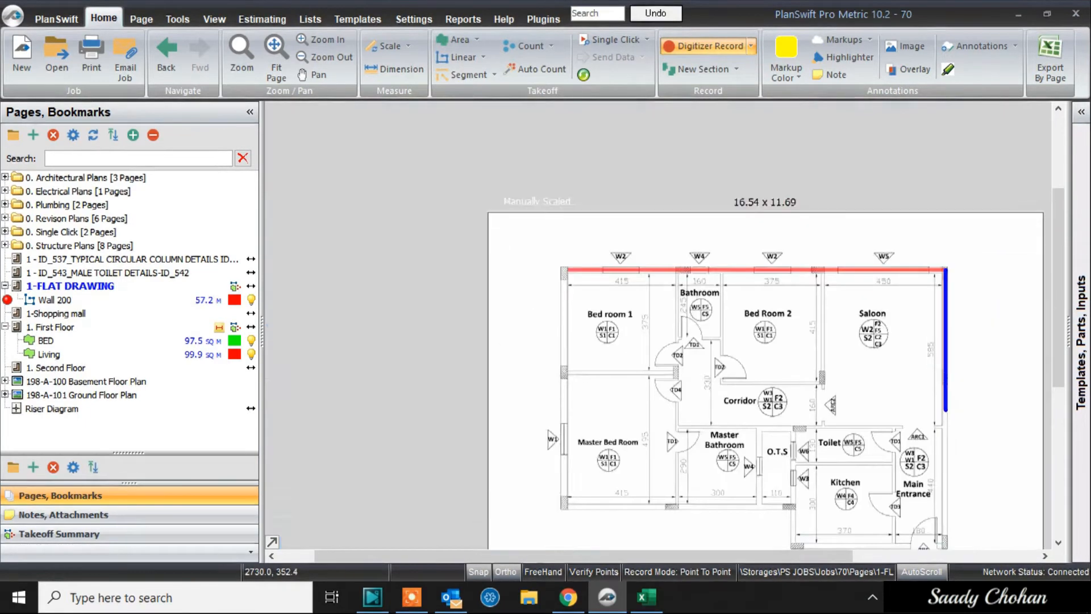
{"action": "scroll", "coordinate": [890, 207], "scroll_direction": "up", "scroll_amount": 5}
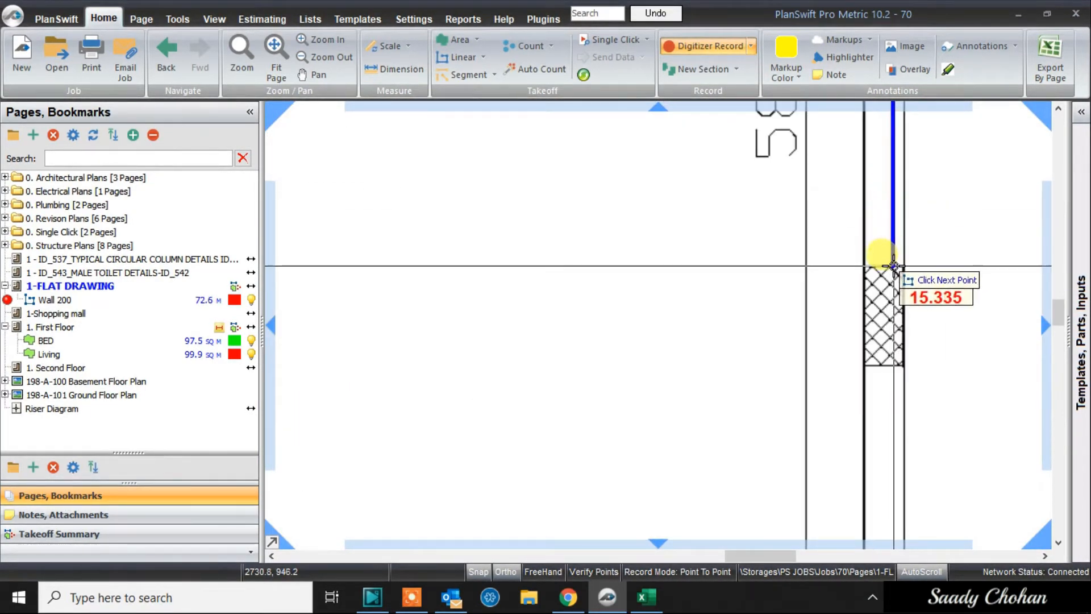
{"action": "left_click", "coordinate": [893, 265]}
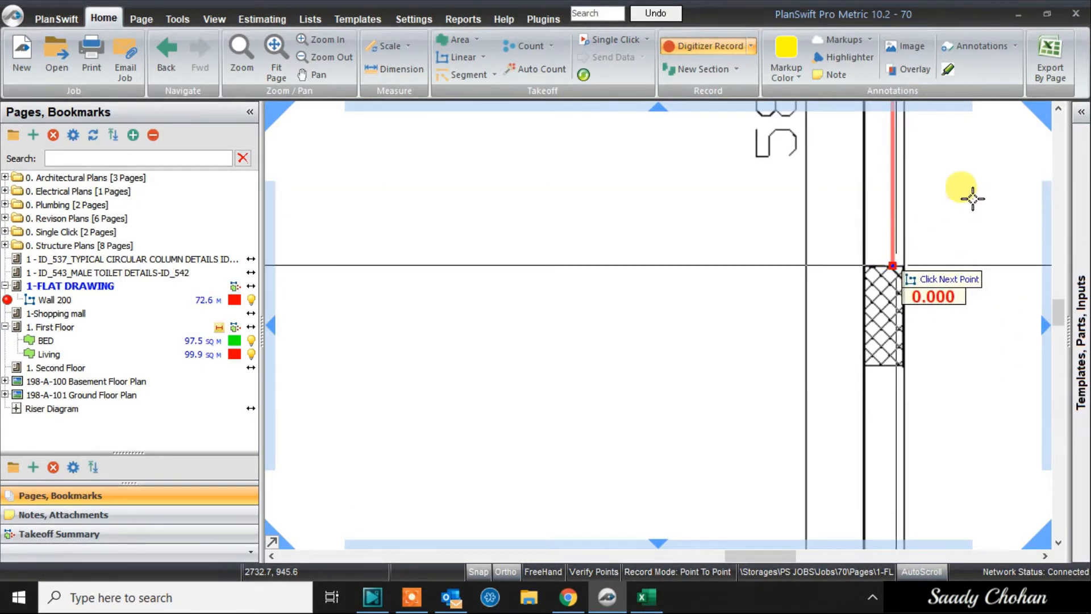
{"action": "scroll", "coordinate": [973, 198], "scroll_direction": "down", "scroll_amount": 2}
{"action": "scroll", "coordinate": [928, 293], "scroll_direction": "up", "scroll_amount": 2}
{"action": "left_click", "coordinate": [915, 318]}
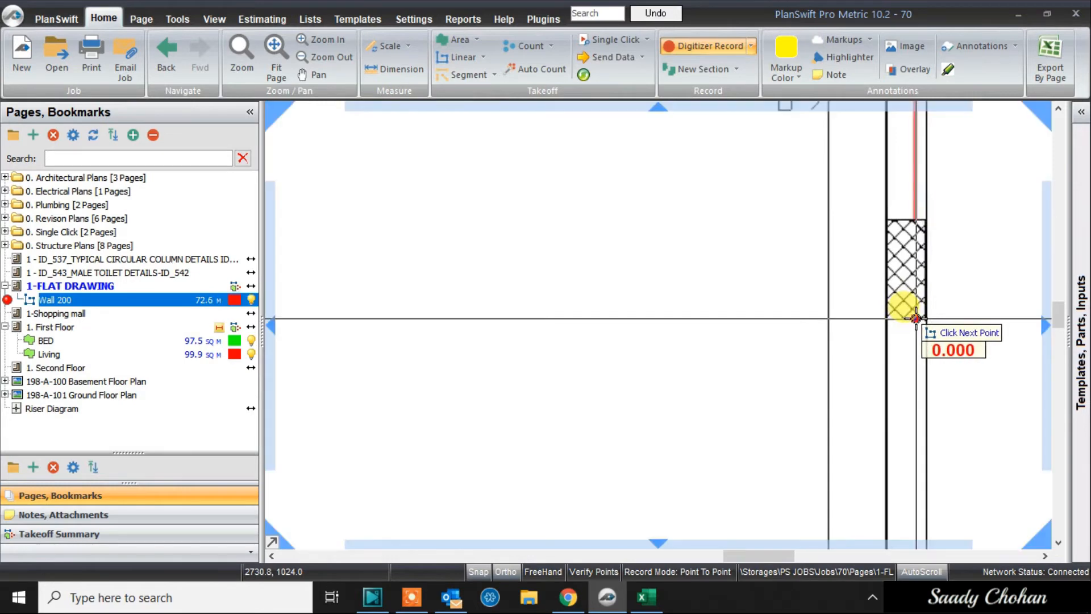
{"action": "scroll", "coordinate": [915, 319], "scroll_direction": "down", "scroll_amount": 3}
{"action": "scroll", "coordinate": [935, 275], "scroll_direction": "up", "scroll_amount": 4}
{"action": "left_click", "coordinate": [945, 372]}
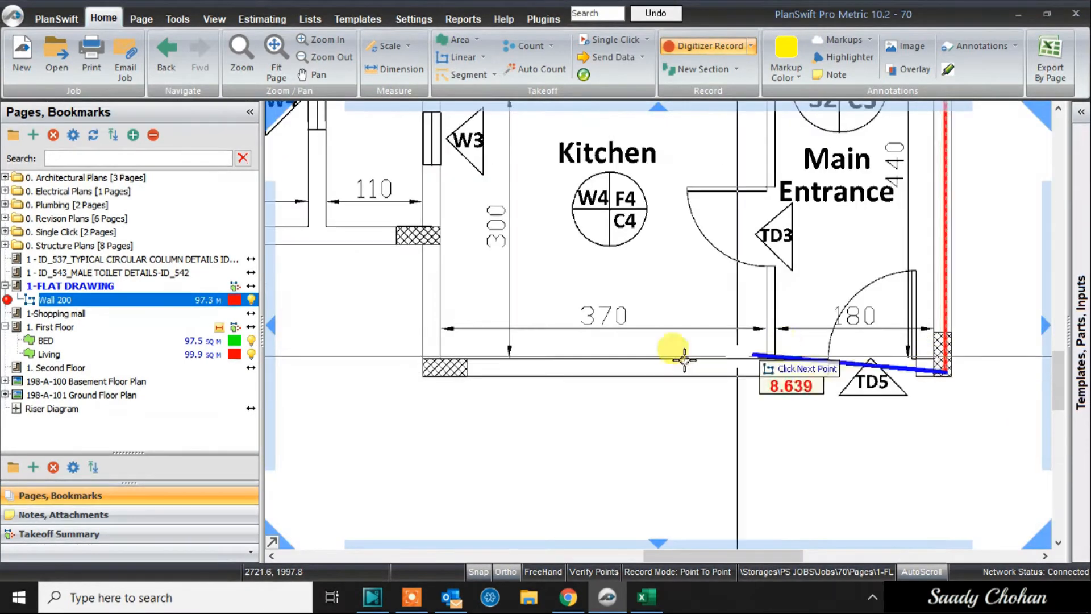
Step: Continue the Wall 200 takeoff along the Main Entrance and Kitchen bottom wall, turning up the Kitchen's outer side to the O.T.S corner
{"action": "left_click", "coordinate": [428, 364]}
{"action": "left_click", "coordinate": [428, 228]}
{"action": "scroll", "coordinate": [390, 248], "scroll_direction": "down", "scroll_amount": 2}
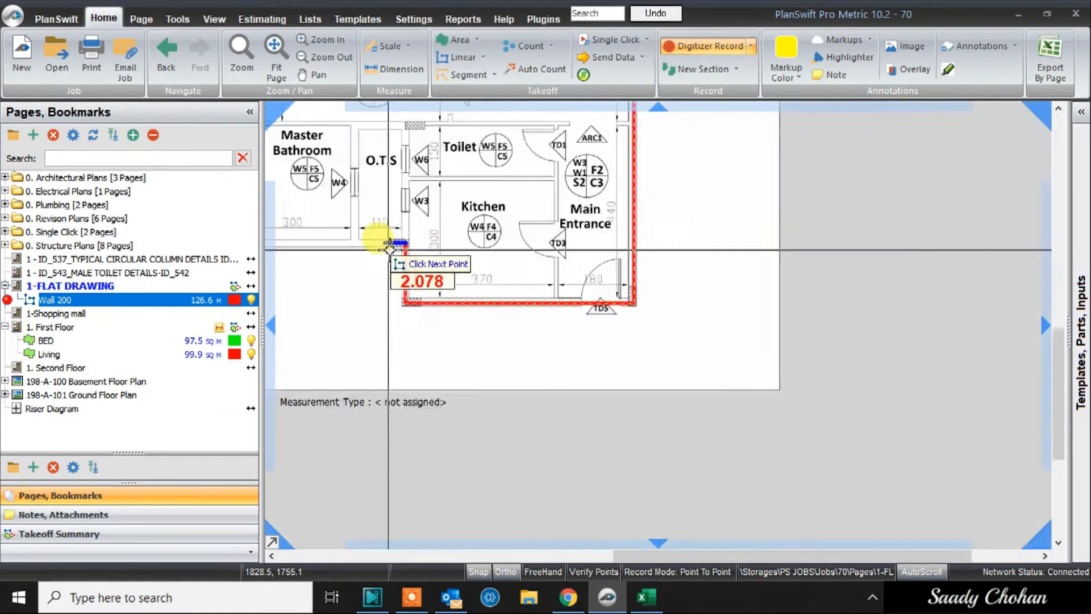
Step: Continue Wall 200 along the bottom wall to the Master Bed Room corner and up the W1 side to the starting corner
{"action": "left_click", "coordinate": [390, 248]}
{"action": "scroll", "coordinate": [389, 248], "scroll_direction": "down", "scroll_amount": 2}
{"action": "scroll", "coordinate": [628, 273], "scroll_direction": "up", "scroll_amount": 4}
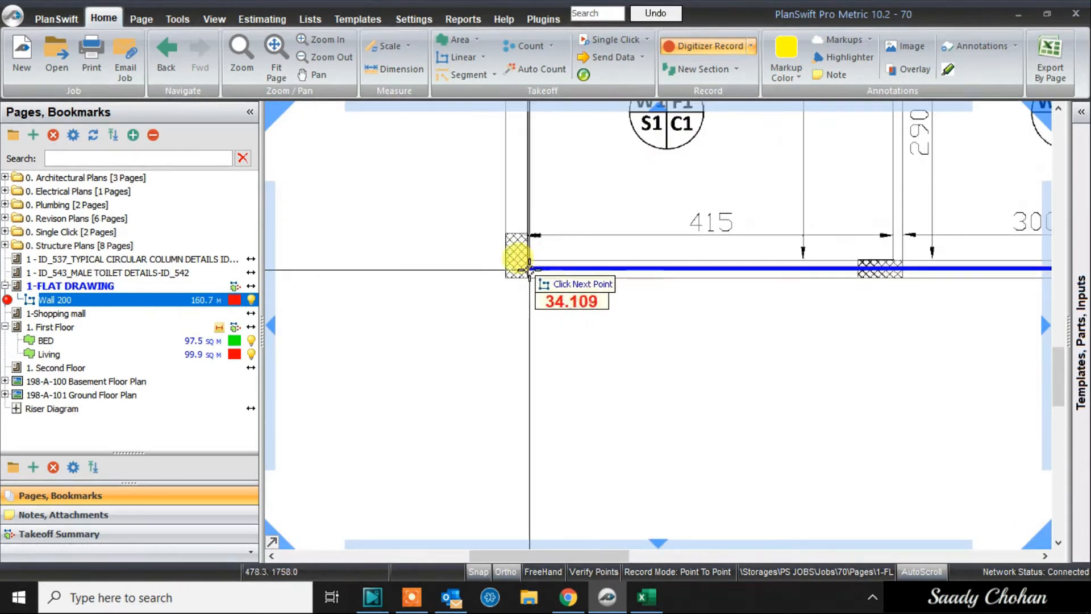
{"action": "left_click", "coordinate": [529, 267]}
{"action": "scroll", "coordinate": [518, 258], "scroll_direction": "down", "scroll_amount": 2}
{"action": "scroll", "coordinate": [518, 255], "scroll_direction": "up", "scroll_amount": 3}
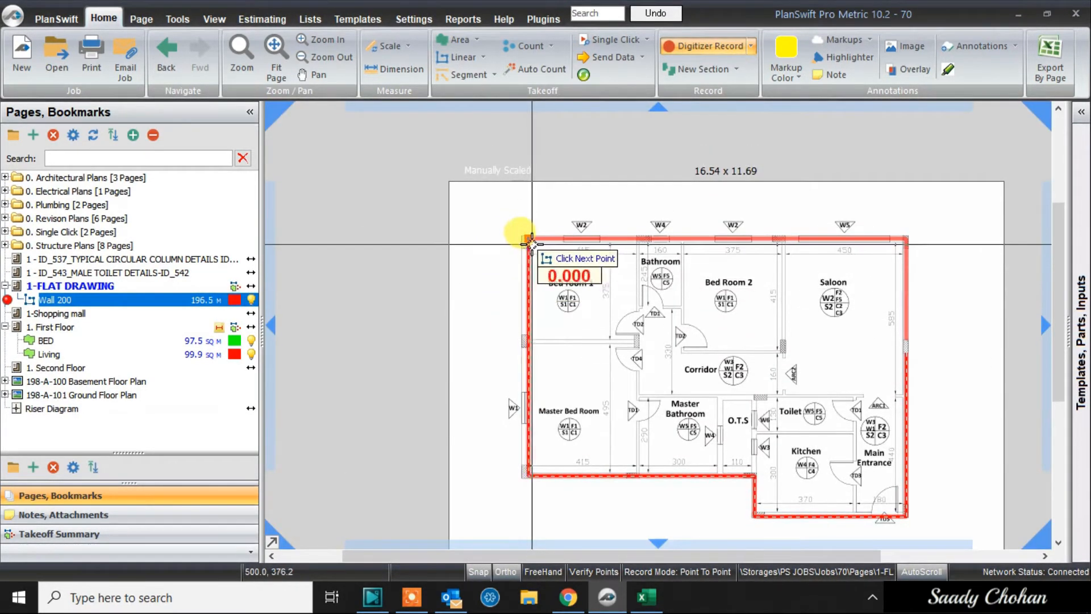
{"action": "scroll", "coordinate": [531, 244], "scroll_direction": "down", "scroll_amount": 2}
{"action": "scroll", "coordinate": [573, 284], "scroll_direction": "up", "scroll_amount": 3}
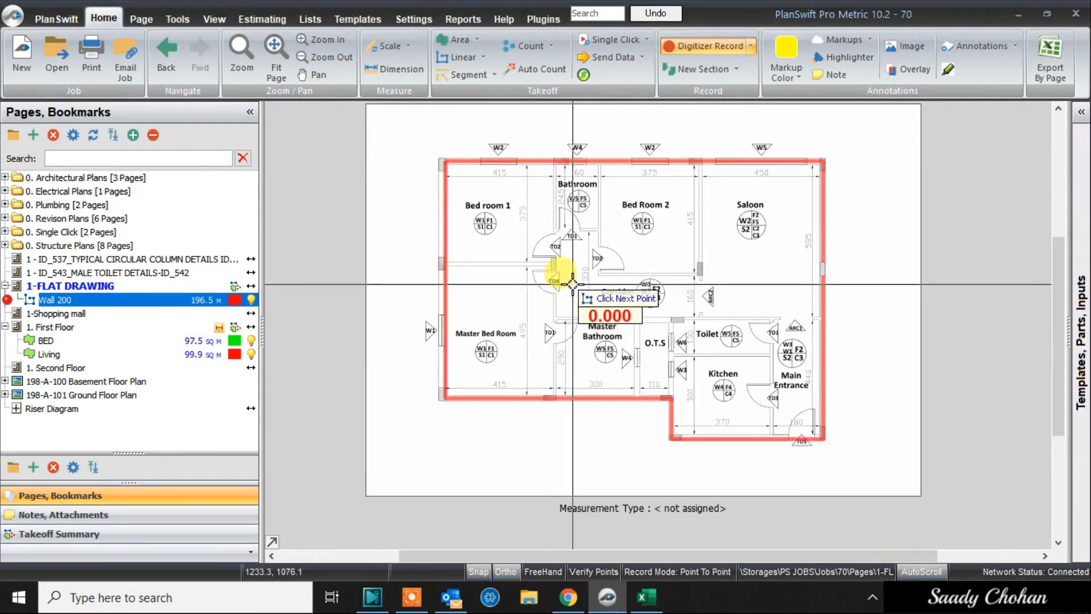
Step: Trace the walls around the O.T.S shaft as Wall 200, along its Kitchen side, top and Master Bathroom side
{"action": "scroll", "coordinate": [638, 421], "scroll_direction": "up", "scroll_amount": 4}
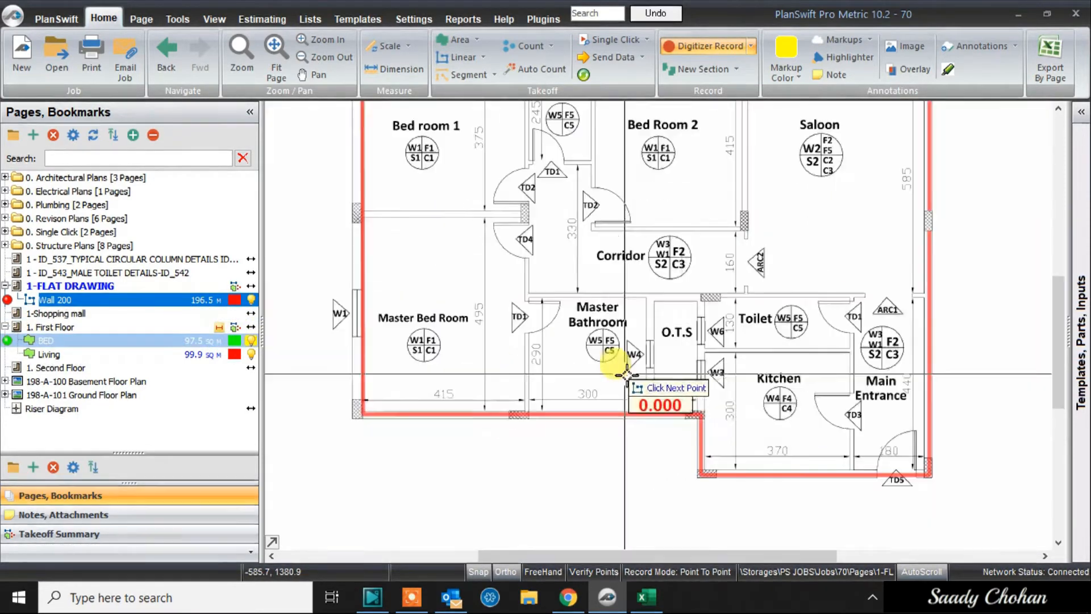
{"action": "left_click", "coordinate": [708, 246]}
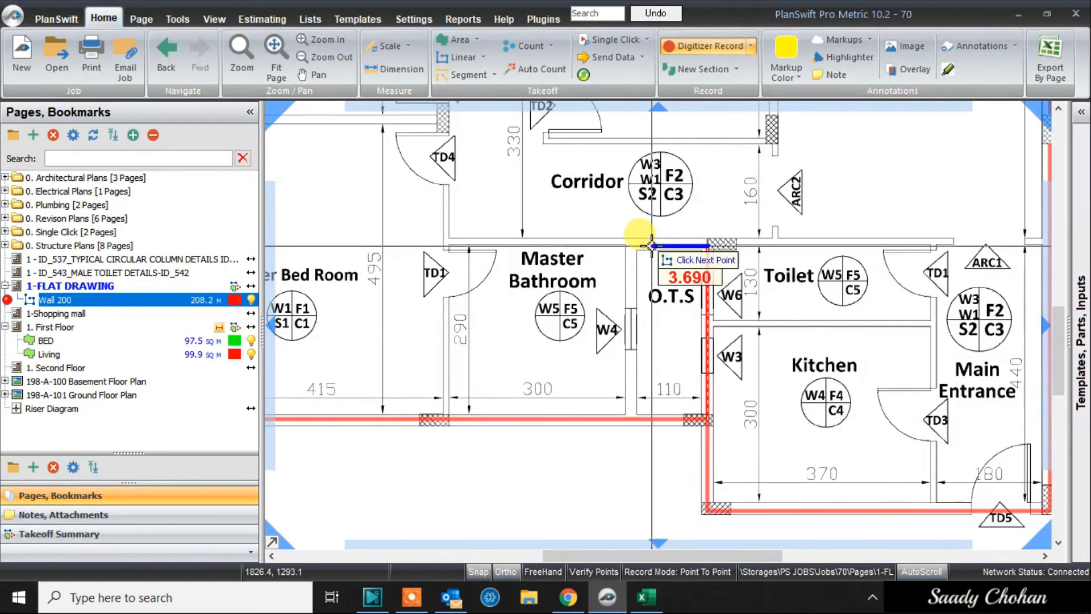
{"action": "left_click", "coordinate": [632, 246]}
{"action": "left_click", "coordinate": [632, 419]}
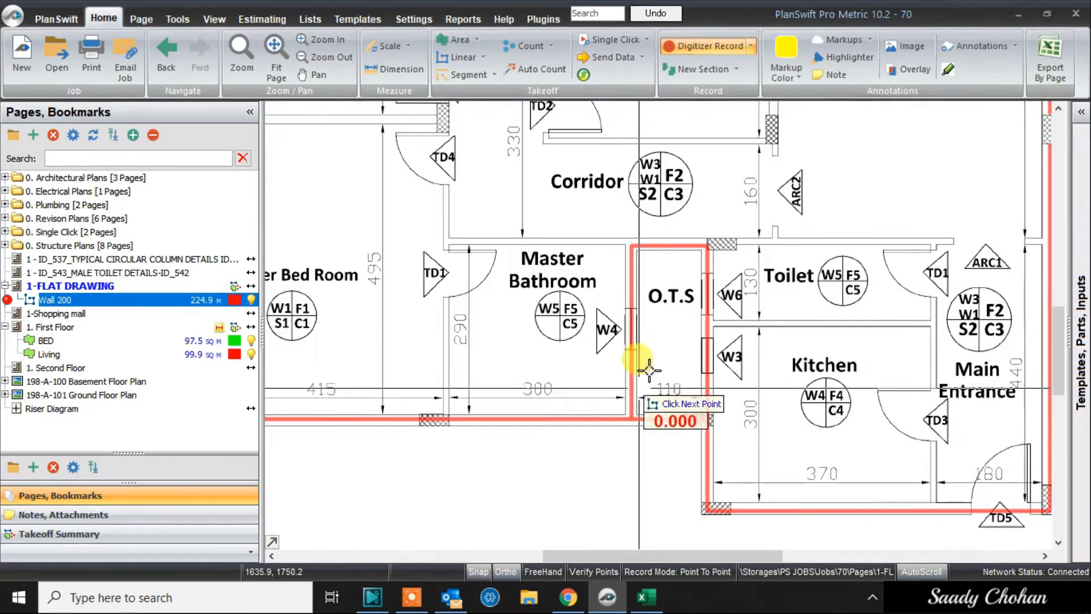
Step: Trace the wall between Bed room 1 and Master Bed Room as Wall 200, and finish recording the takeoff
{"action": "left_click_drag", "start_coordinate": [463, 174], "coordinate": [688, 327]}
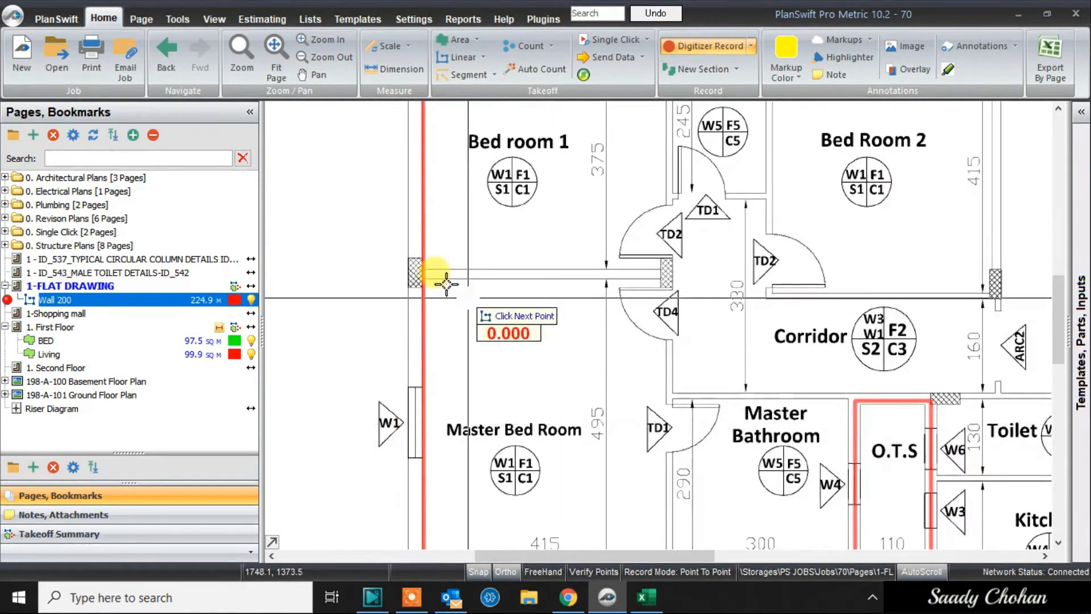
{"action": "scroll", "coordinate": [435, 279], "scroll_direction": "up", "scroll_amount": 1}
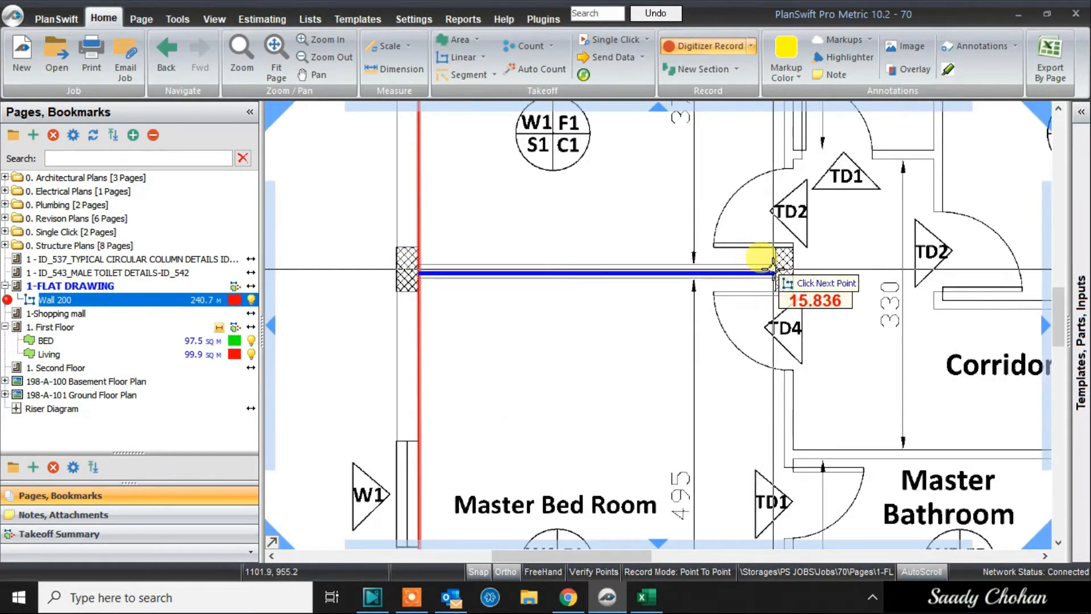
{"action": "left_click", "coordinate": [607, 385]}
{"action": "scroll", "coordinate": [602, 375], "scroll_direction": "down", "scroll_amount": 3}
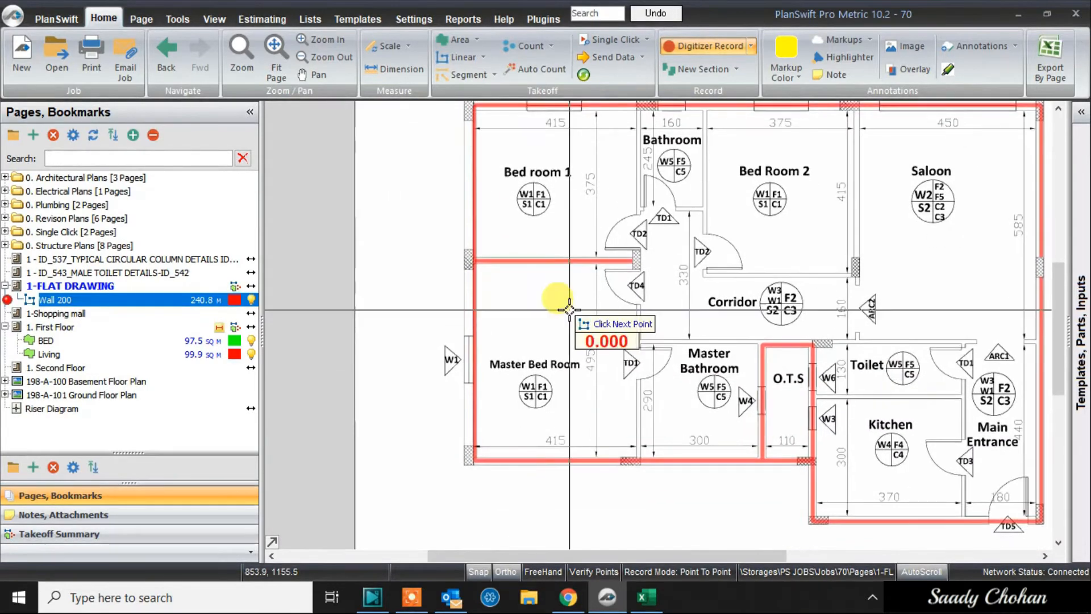
{"action": "right_click", "coordinate": [570, 312]}
{"action": "left_click", "coordinate": [594, 344]}
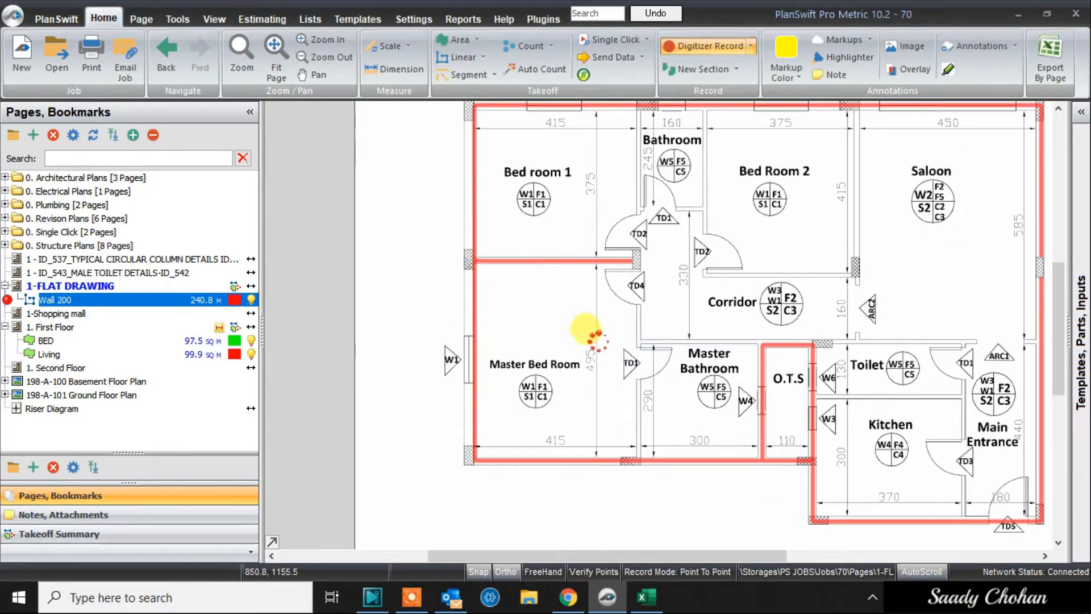
Step: Switch to the Excel BOQ, start a PlanSwift linear takeoff from the Wall 100mm - 2.5m quantity cell, and name it Wall 100
{"action": "left_click", "coordinate": [645, 596]}
{"action": "left_click", "coordinate": [574, 401]}
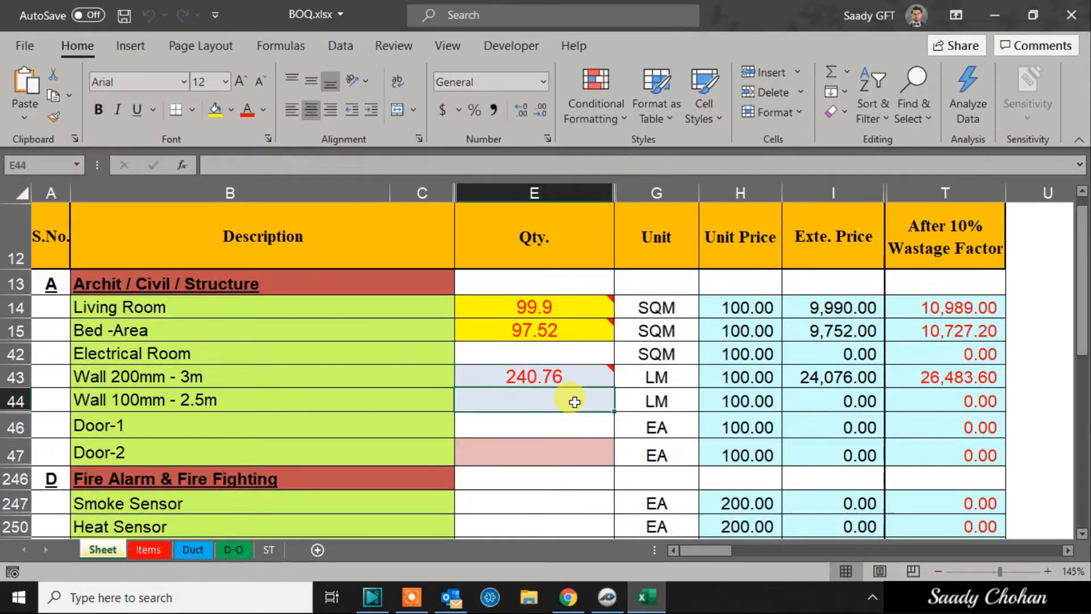
{"action": "right_click", "coordinate": [574, 402]}
{"action": "mouse_move", "coordinate": [710, 84]}
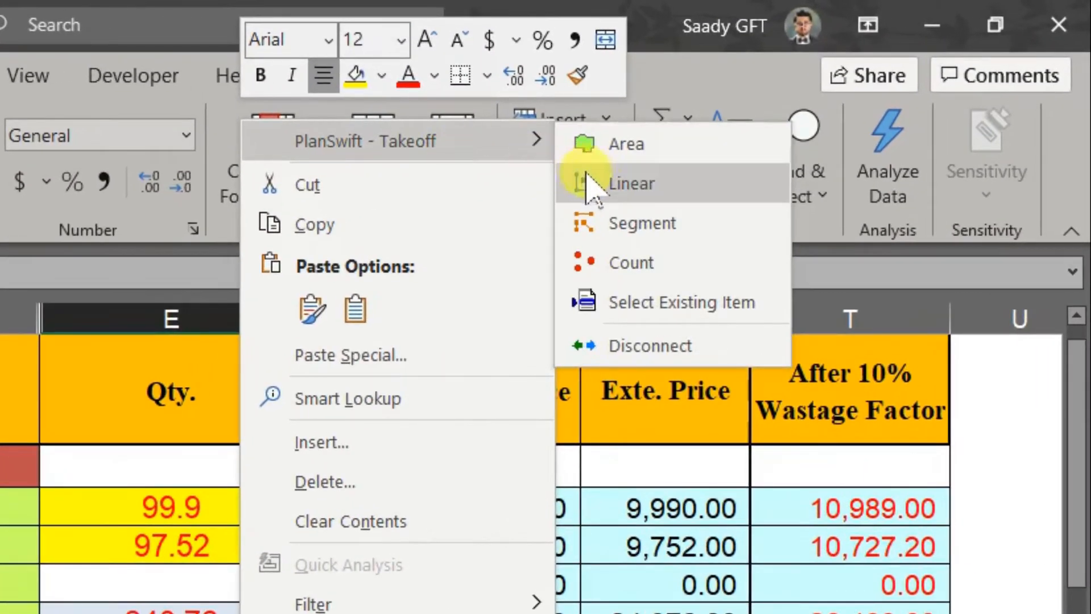
{"action": "left_click", "coordinate": [653, 174]}
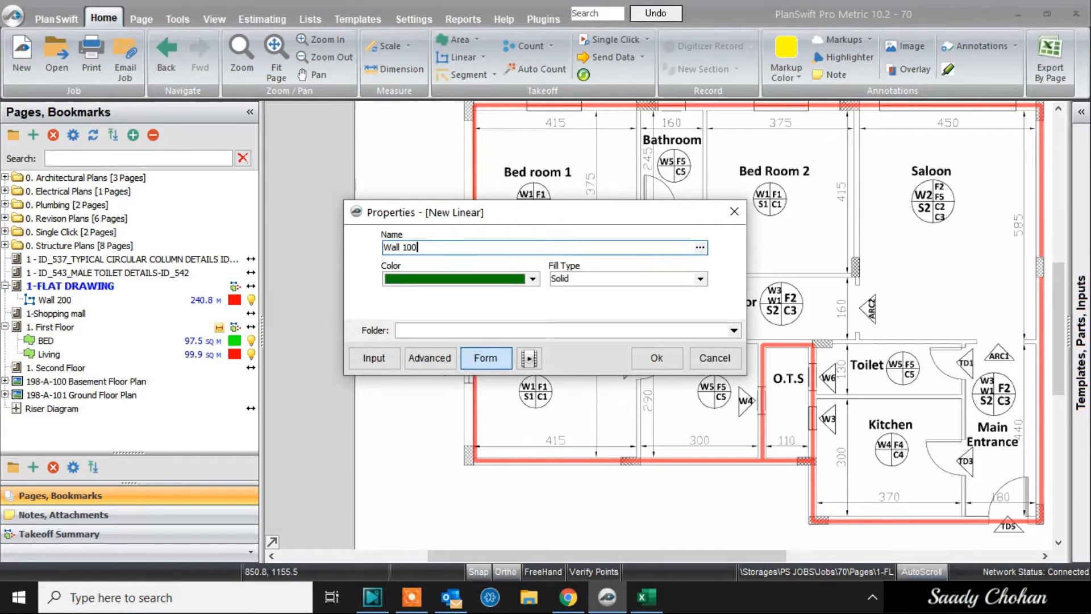
{"action": "left_click", "coordinate": [656, 358]}
Step: Trace Wall 100 from the top exterior wall beside Bed room 1 straight down to the bottom wall beside Master Bed Room
{"action": "left_click", "coordinate": [630, 236]}
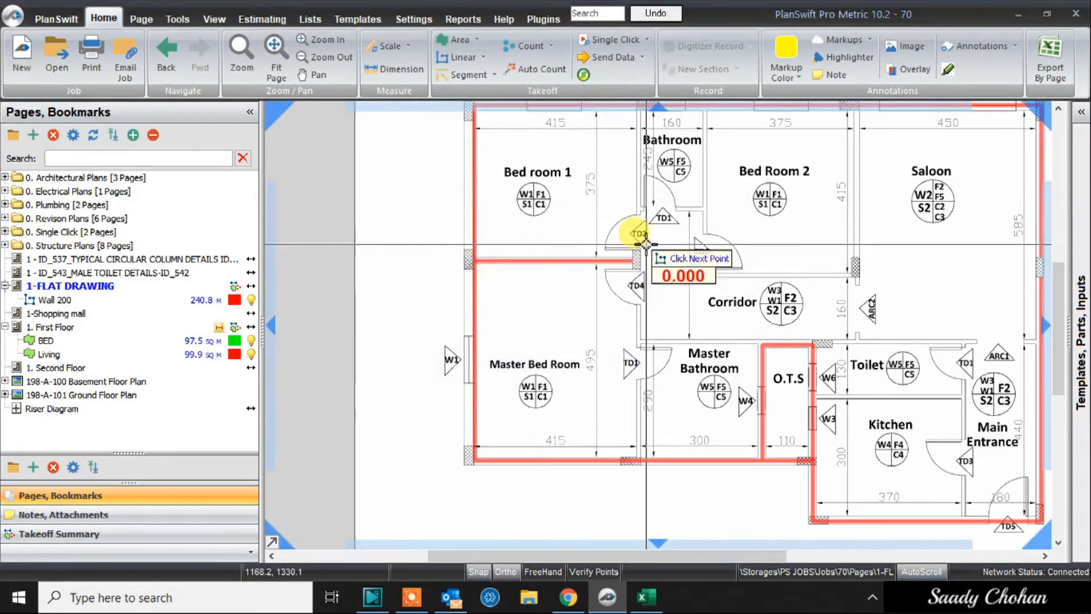
{"action": "left_click", "coordinate": [636, 151]}
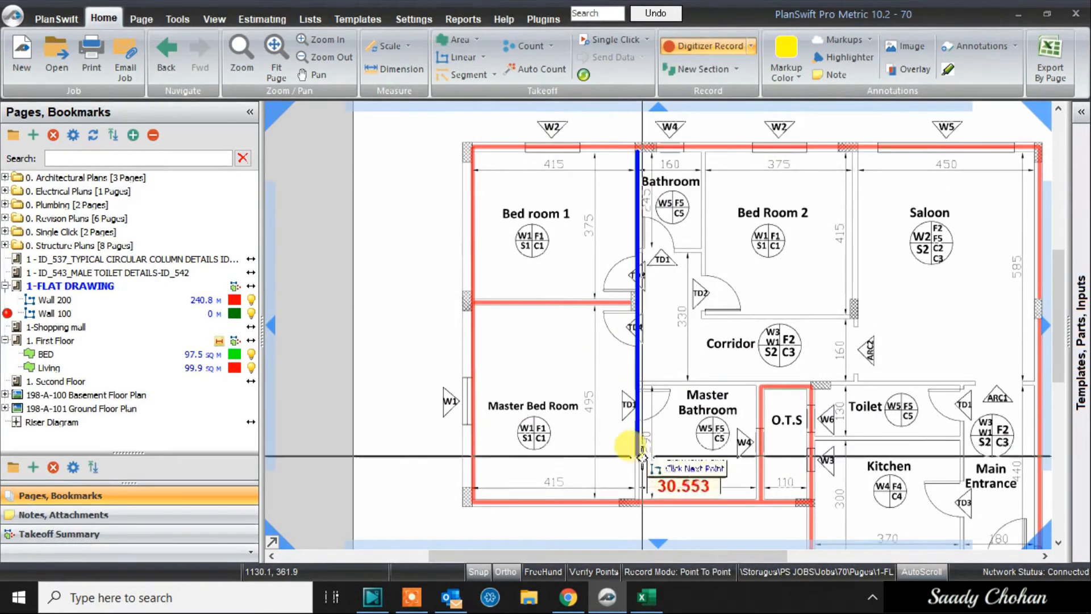
{"action": "left_click", "coordinate": [642, 502]}
{"action": "right_click", "coordinate": [643, 502]}
Step: Add Wall 100 sections along the walls above the Master Bathroom and above the Toilet through to the exterior wall
{"action": "left_click", "coordinate": [755, 389]}
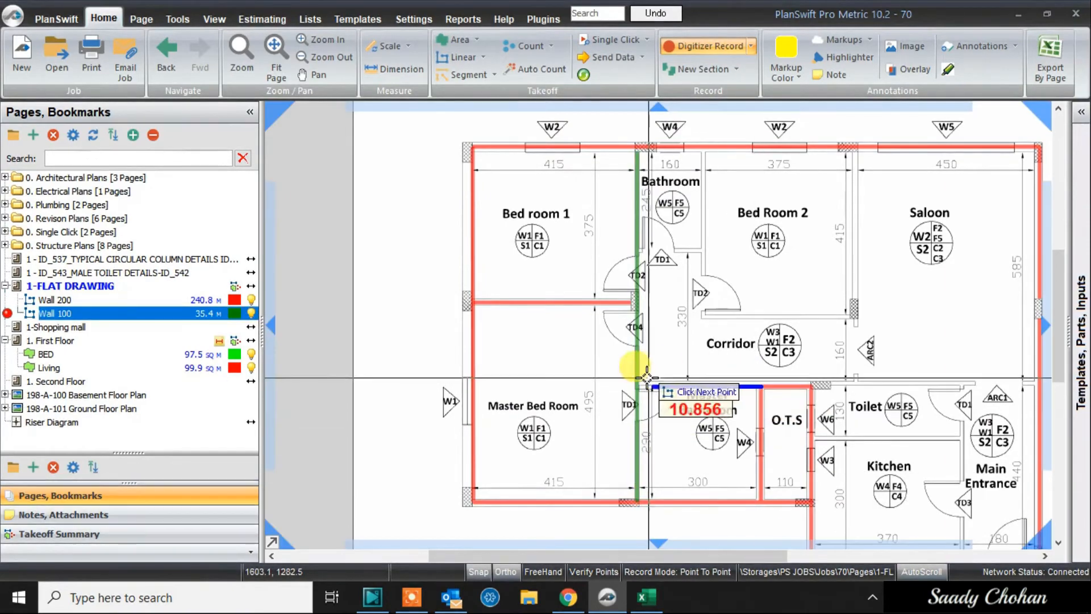
{"action": "left_click", "coordinate": [641, 385]}
{"action": "right_click", "coordinate": [641, 385]}
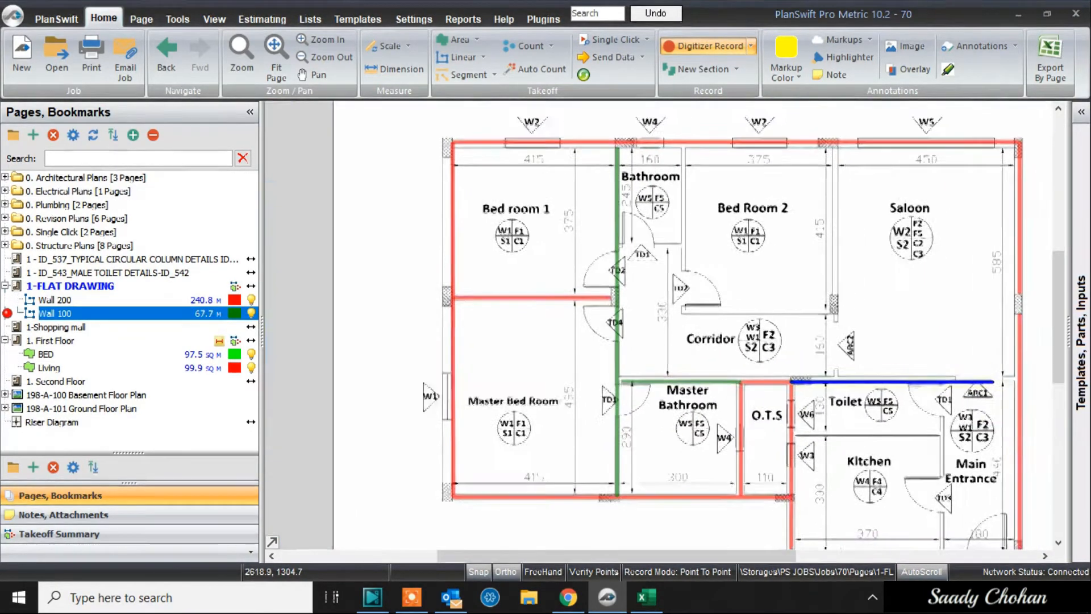
{"action": "left_click", "coordinate": [968, 365]}
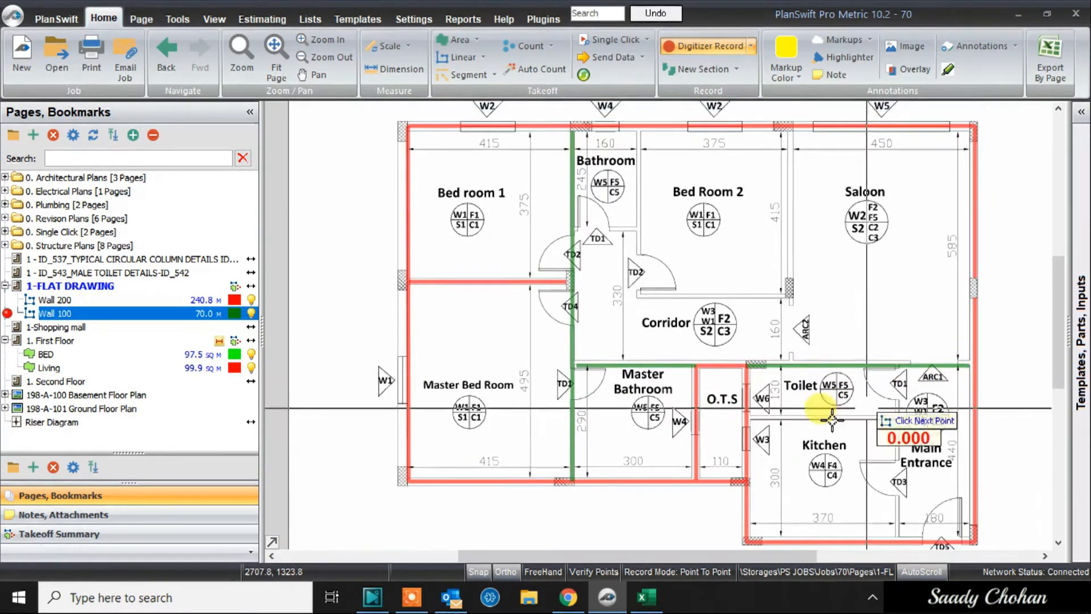
Step: Trace the Kitchen–Toilet partition and the partition separating the Kitchen and Toilet from the Main Entrance as Wall 100
{"action": "left_click", "coordinate": [748, 421]}
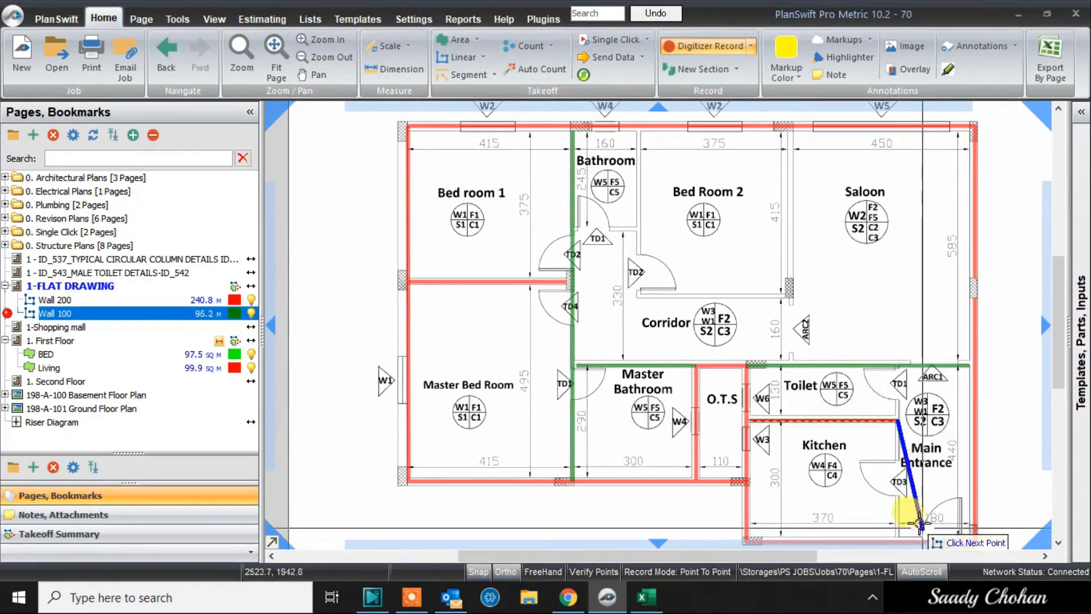
{"action": "left_click", "coordinate": [878, 474]}
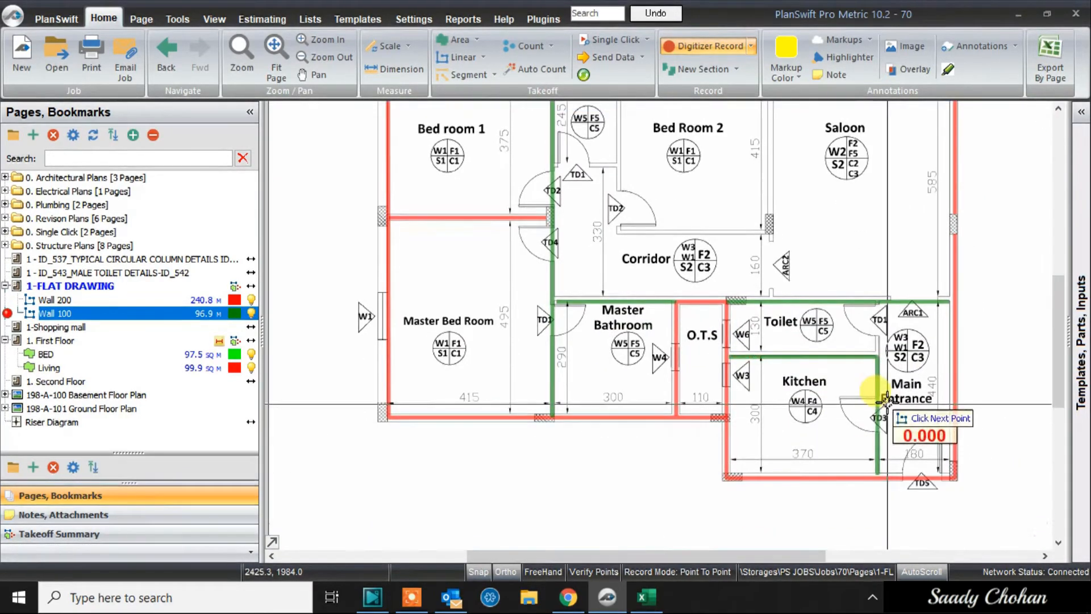
{"action": "left_click", "coordinate": [879, 301]}
Step: Continue the Wall 100 takeoff at the partition between Bed Room 2 and the Saloon
{"action": "scroll", "coordinate": [880, 301], "scroll_direction": "up", "scroll_amount": 5}
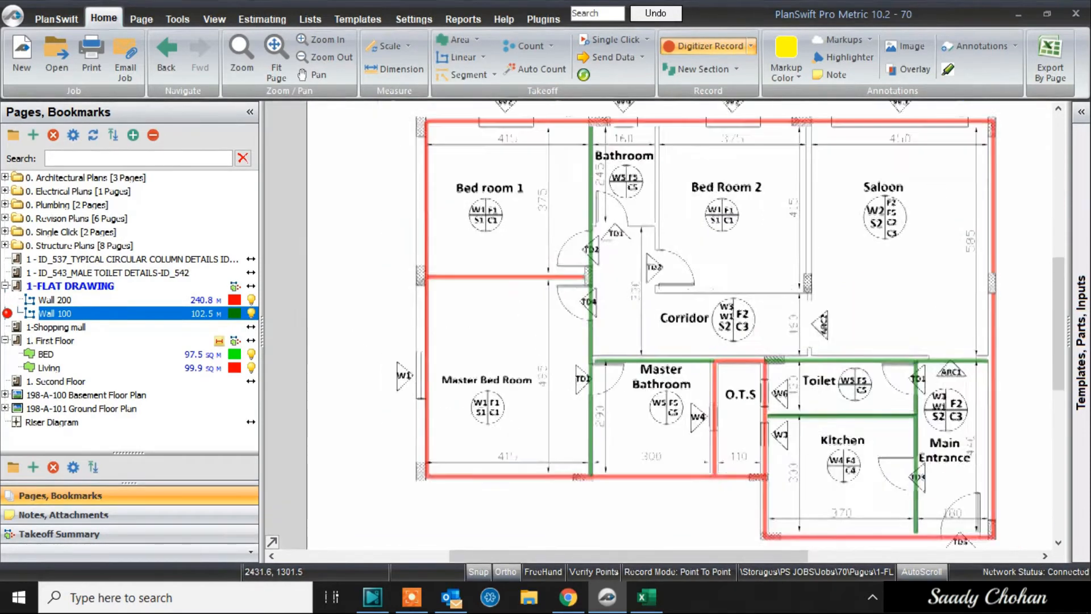
{"action": "left_click_drag", "start_coordinate": [868, 333], "coordinate": [804, 403]}
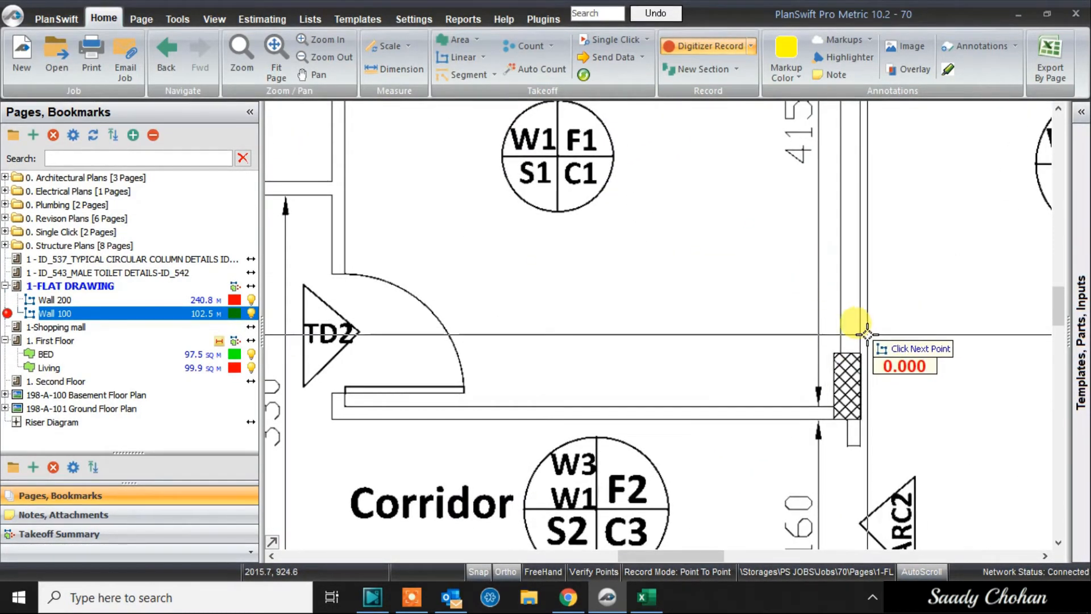
Step: Resume the Wall 200 takeoff instead of Wall 100, trace the wall between Bed Room 2 and the Saloon, and stop recording
{"action": "right_click", "coordinate": [659, 287]}
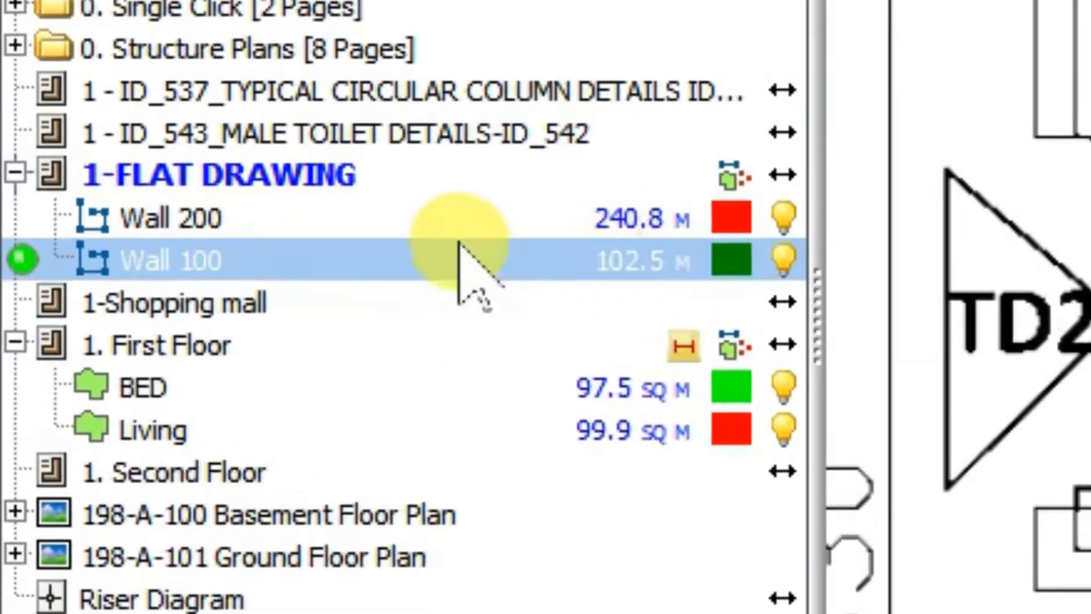
{"action": "left_click", "coordinate": [125, 302]}
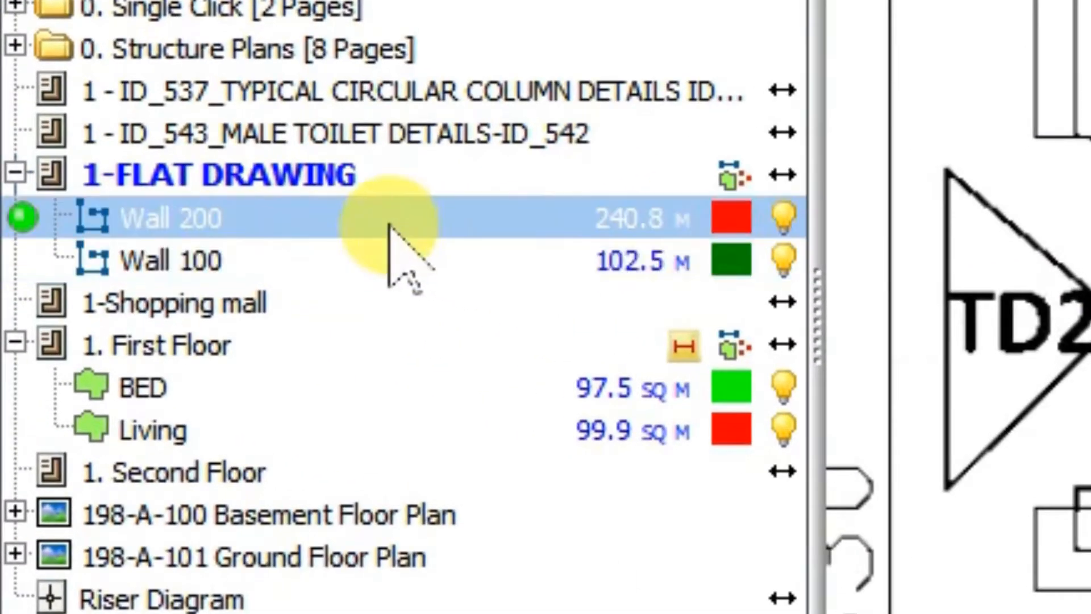
{"action": "left_click", "coordinate": [21, 215]}
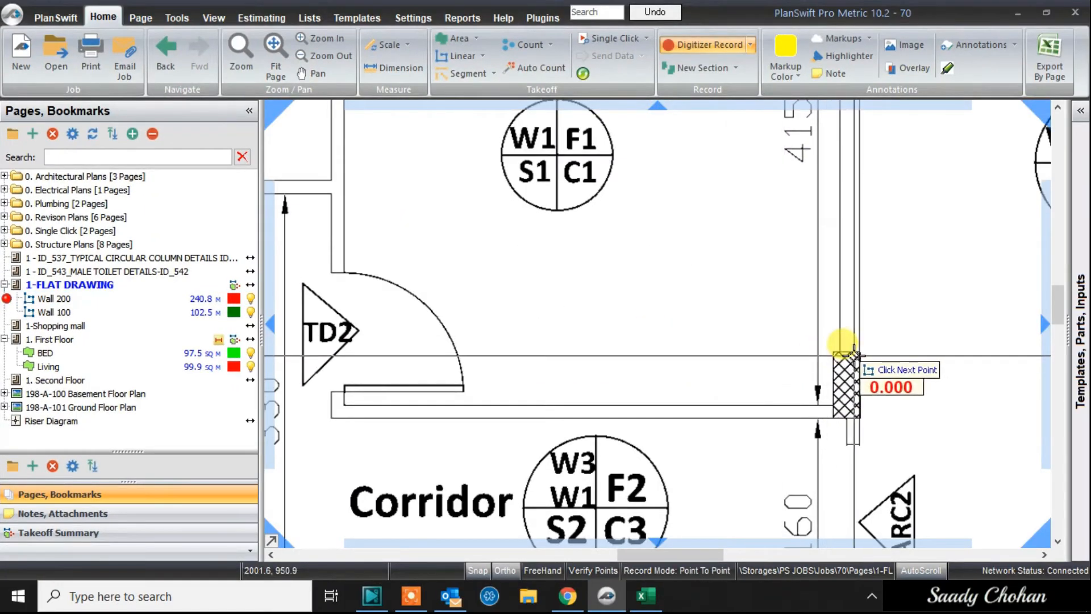
{"action": "left_click", "coordinate": [852, 354]}
{"action": "scroll", "coordinate": [856, 321], "scroll_direction": "down", "scroll_amount": 1}
{"action": "left_click_drag", "start_coordinate": [863, 138], "coordinate": [841, 281]}
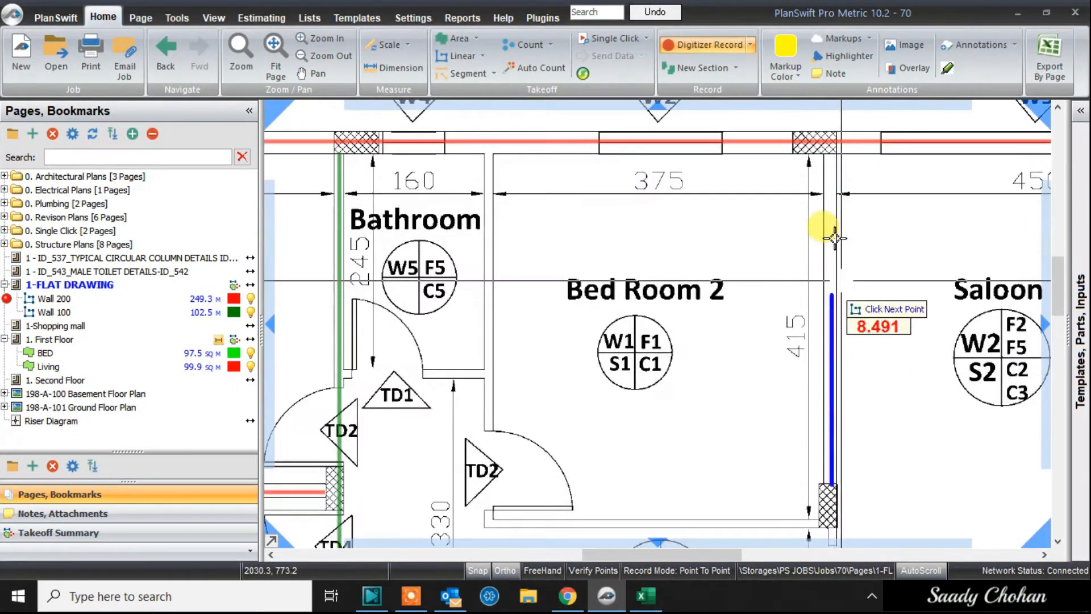
{"action": "left_click", "coordinate": [834, 162]}
{"action": "scroll", "coordinate": [714, 292], "scroll_direction": "down", "scroll_amount": 2}
{"action": "right_click", "coordinate": [736, 276]}
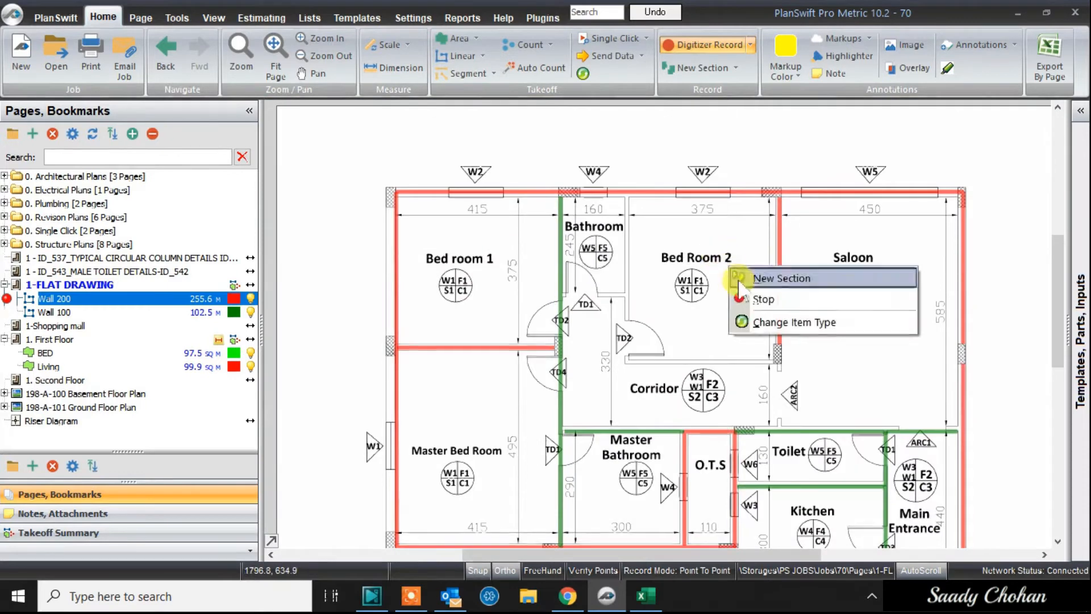
{"action": "left_click", "coordinate": [739, 278]}
{"action": "left_click", "coordinate": [400, 305]}
Step: Resume the Wall 100 takeoff and trace Bed Room 2's corridor-side wall and the wall it shares with the Bathroom
{"action": "left_click", "coordinate": [29, 313]}
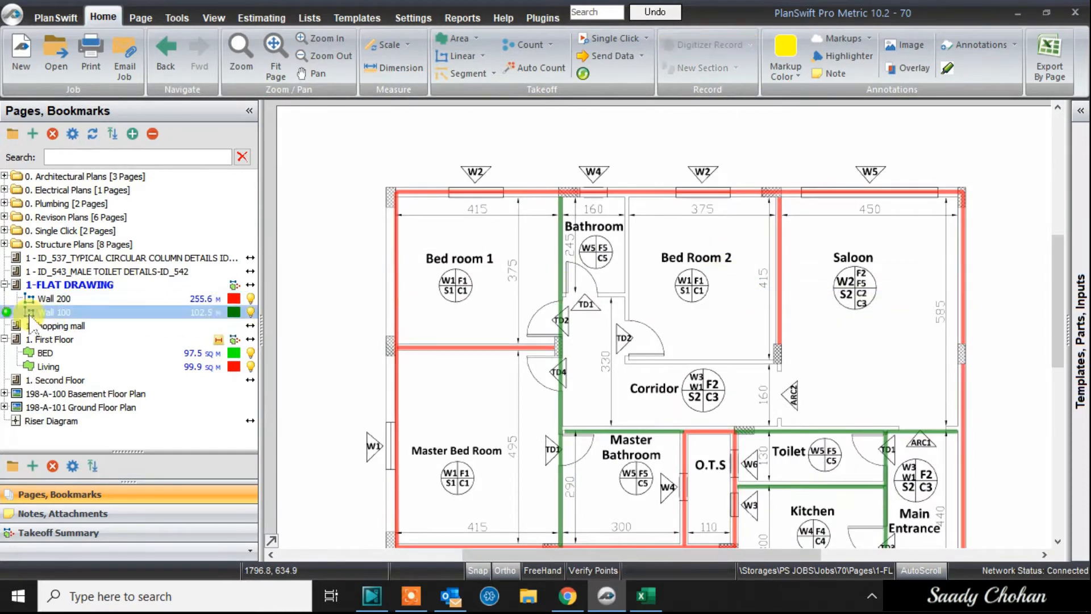
{"action": "left_click", "coordinate": [773, 361]}
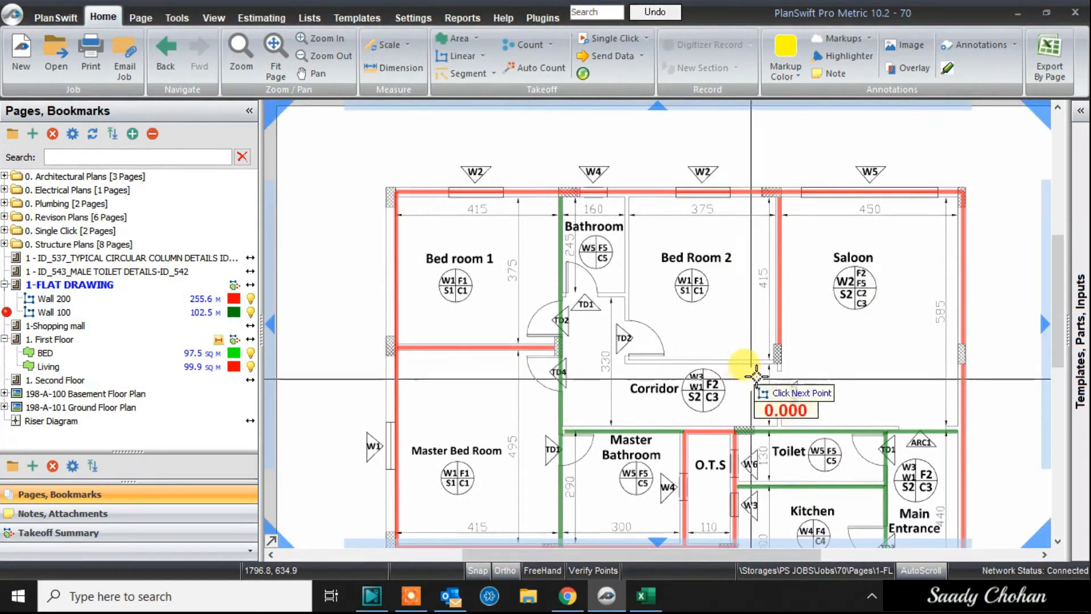
{"action": "scroll", "coordinate": [772, 341], "scroll_direction": "up", "scroll_amount": 5}
{"action": "left_click_drag", "start_coordinate": [518, 301], "coordinate": [878, 348]}
{"action": "left_click", "coordinate": [459, 354]}
{"action": "scroll", "coordinate": [459, 366], "scroll_direction": "down", "scroll_amount": 5}
{"action": "scroll", "coordinate": [461, 227], "scroll_direction": "up", "scroll_amount": 3}
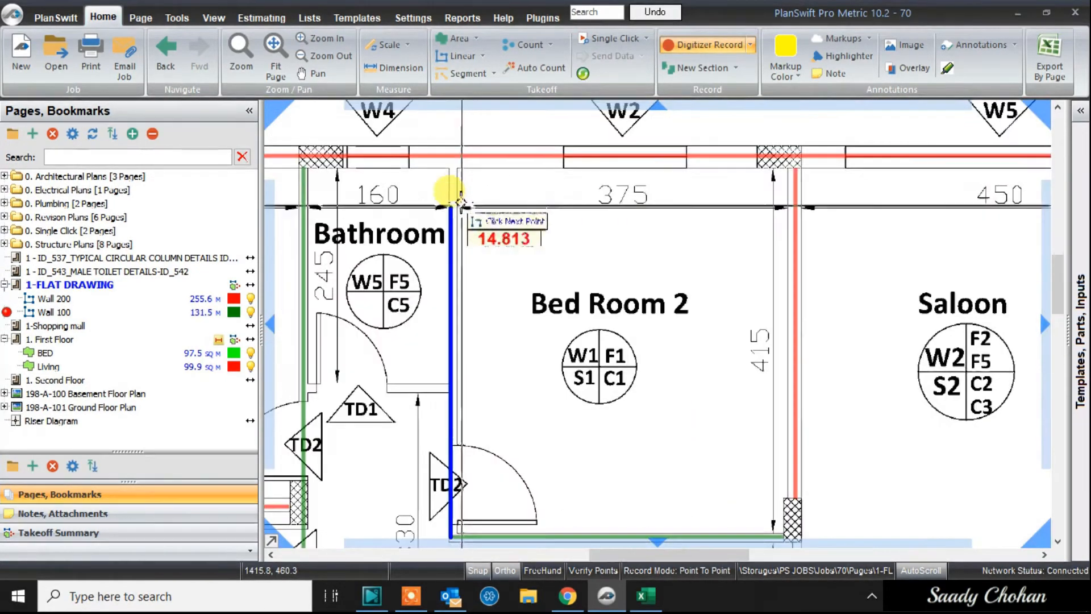
{"action": "left_click", "coordinate": [450, 165]}
Step: Trace the Bathroom's TD1 door-side wall as a separate Wall 100 section and stop recording
{"action": "scroll", "coordinate": [321, 380], "scroll_direction": "up", "scroll_amount": 5}
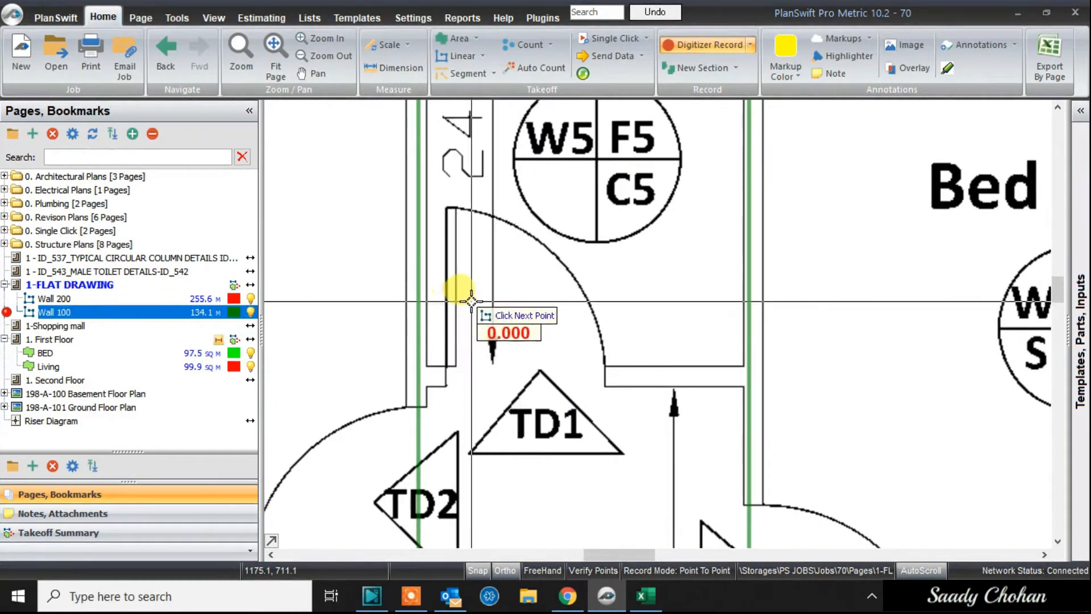
{"action": "scroll", "coordinate": [475, 298], "scroll_direction": "down", "scroll_amount": 2}
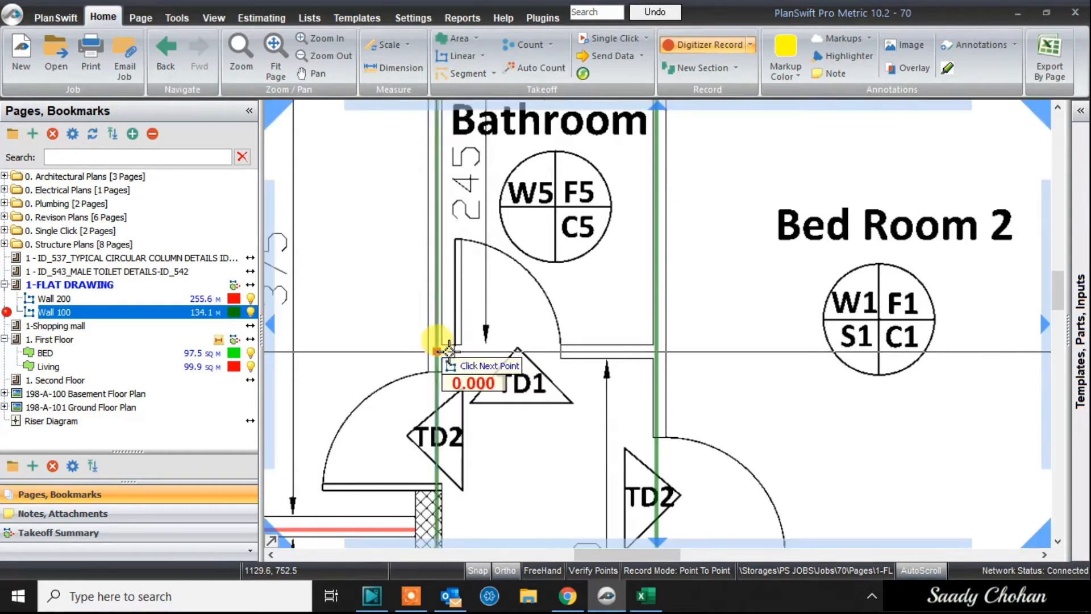
{"action": "left_click", "coordinate": [437, 352]}
{"action": "left_click", "coordinate": [656, 356]}
{"action": "scroll", "coordinate": [603, 347], "scroll_direction": "down", "scroll_amount": 5}
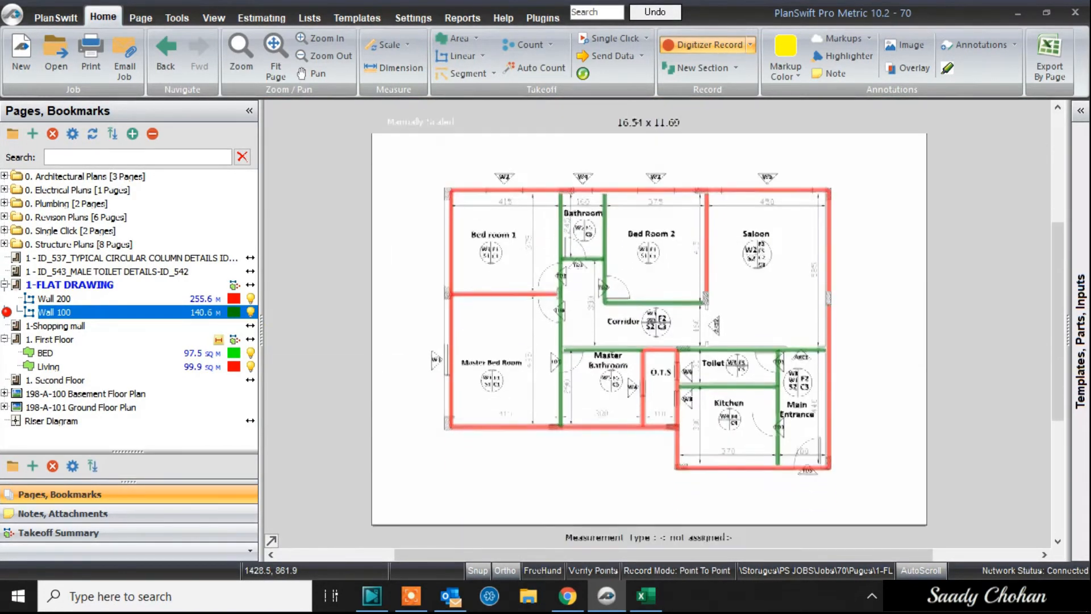
{"action": "right_click", "coordinate": [640, 243]}
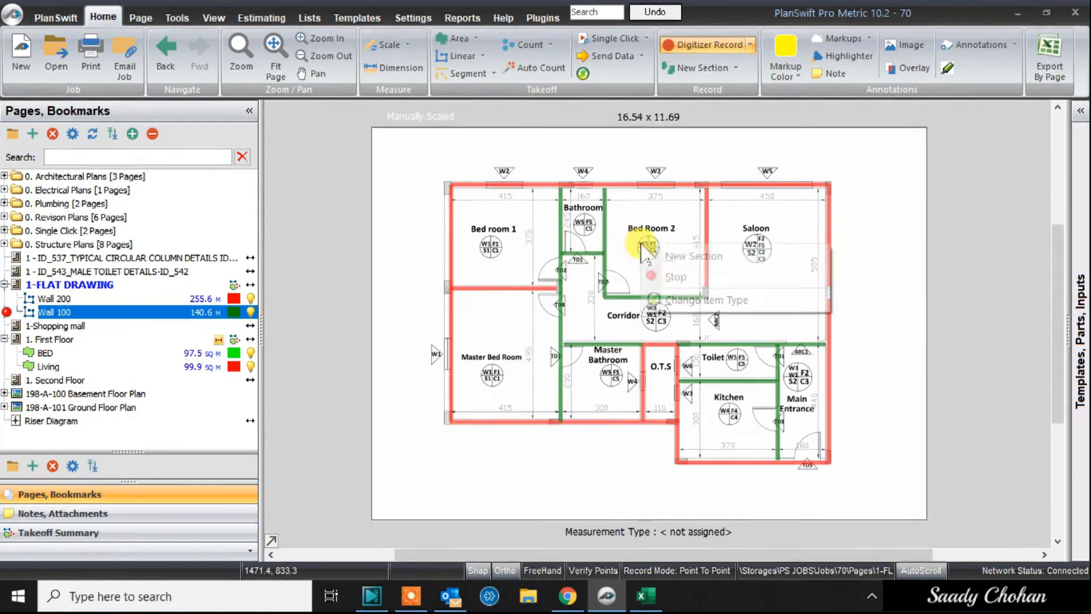
{"action": "left_click", "coordinate": [654, 272]}
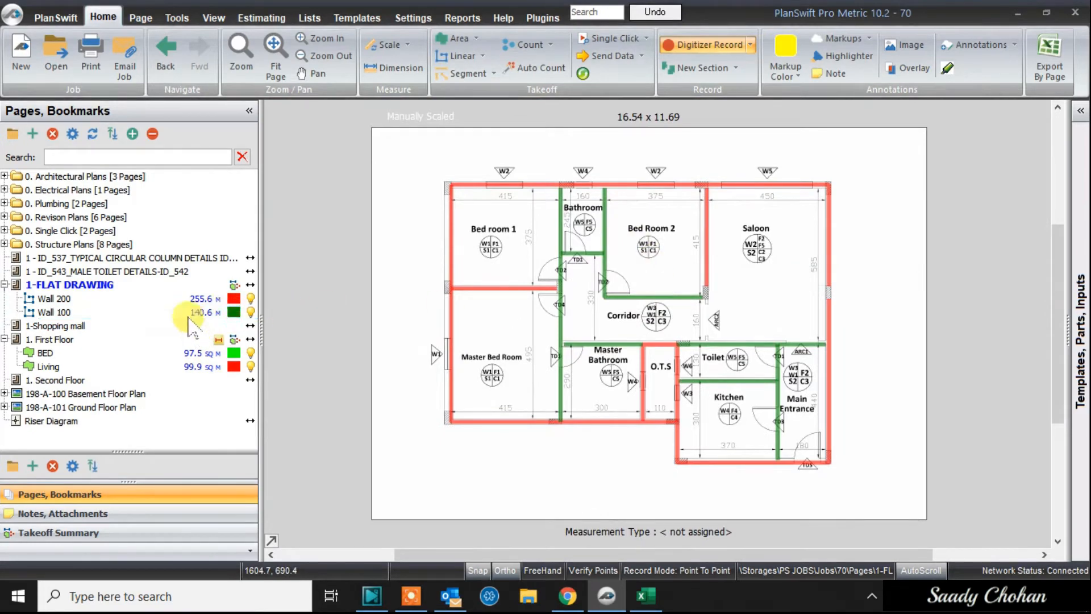
Step: Show the takeoff legend on the flat drawing page and fit the plan with its legend in view
{"action": "right_click", "coordinate": [433, 522]}
{"action": "left_click", "coordinate": [500, 482]}
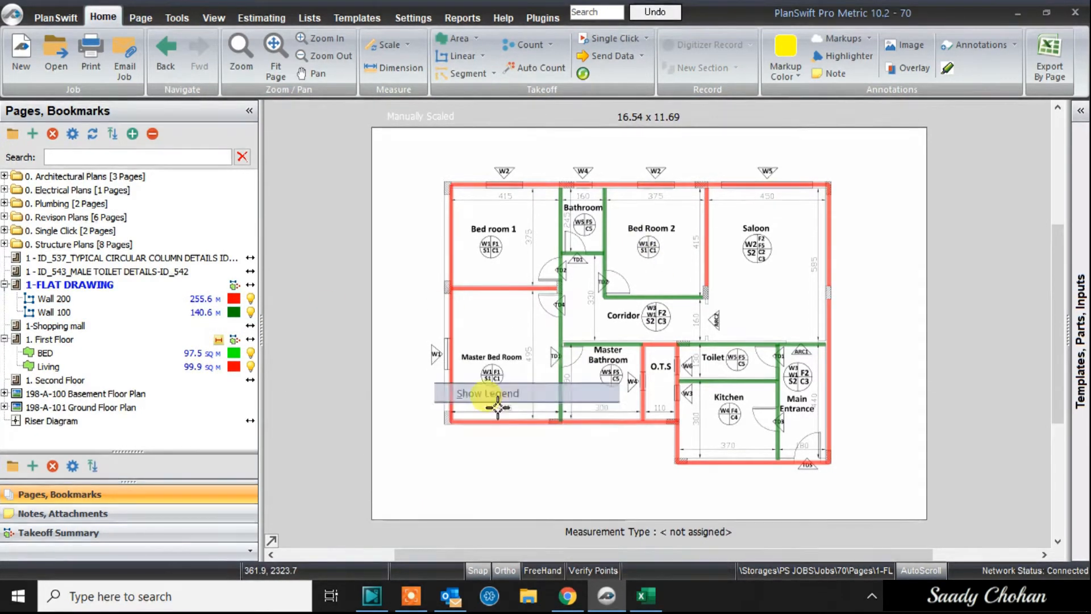
{"action": "scroll", "coordinate": [450, 511], "scroll_direction": "up", "scroll_amount": 2}
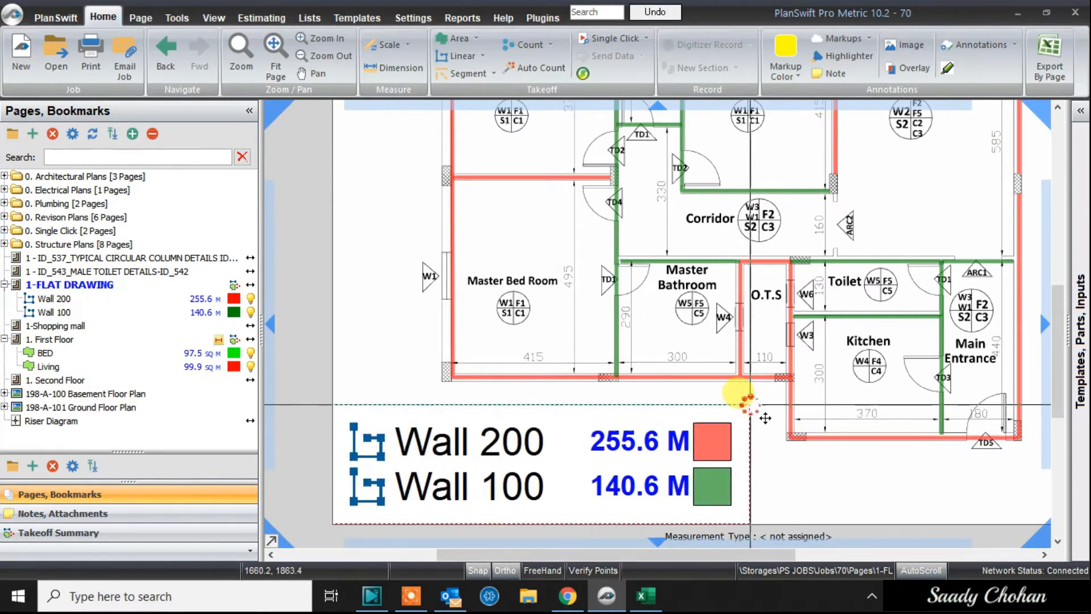
{"action": "scroll", "coordinate": [628, 360], "scroll_direction": "down", "scroll_amount": 2}
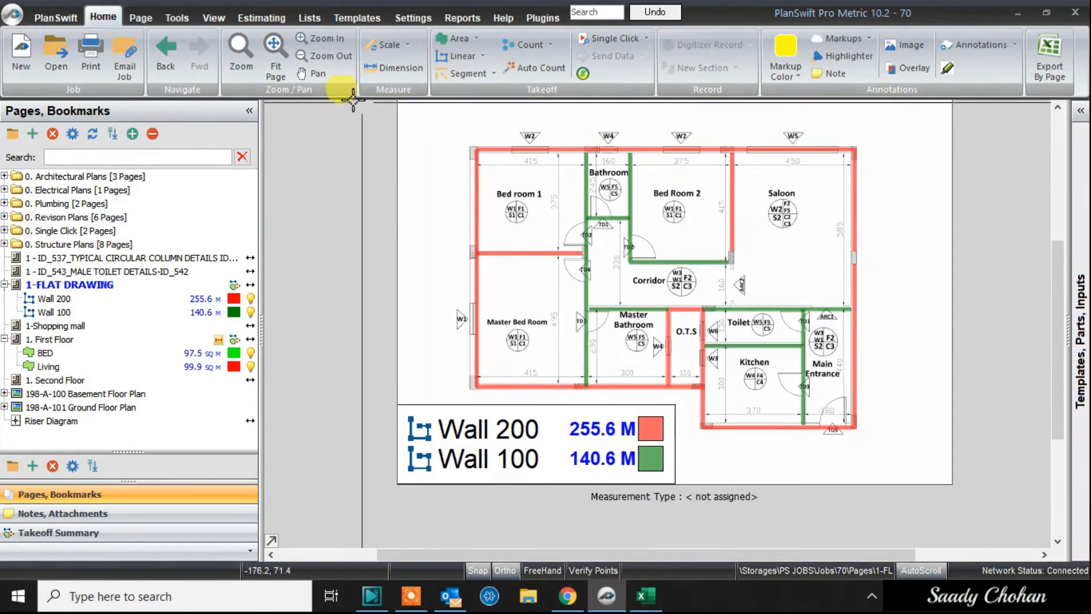
{"action": "left_click", "coordinate": [241, 54]}
{"action": "left_click_drag", "start_coordinate": [377, 124], "coordinate": [867, 494]}
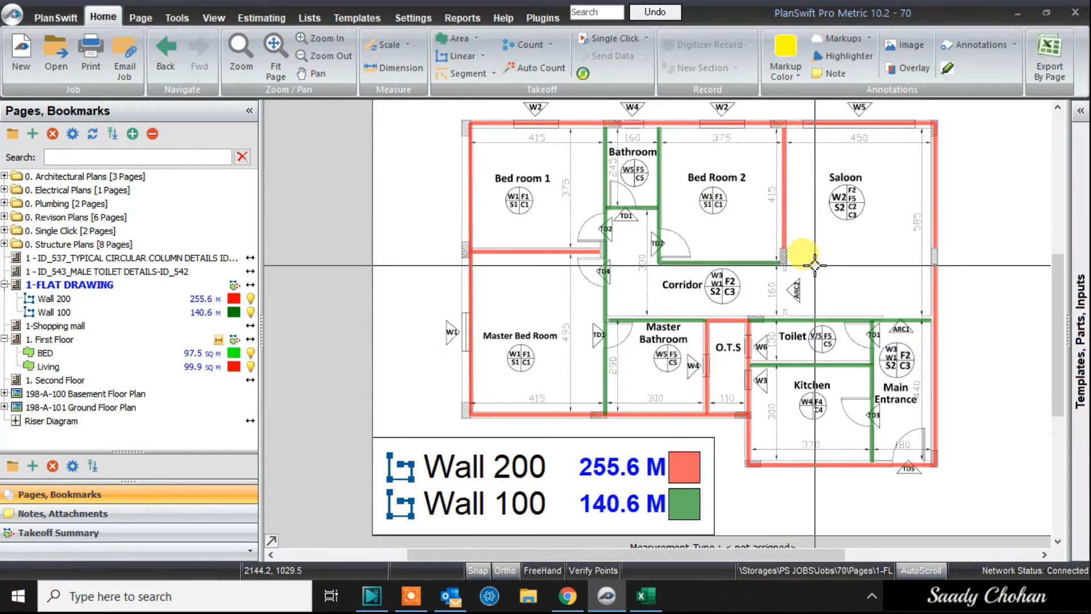
Step: Switch to BOQ.xlsx in Excel to check the linked 200mm and 100mm wall quantities, and return to PlanSwift
{"action": "left_click", "coordinate": [645, 595]}
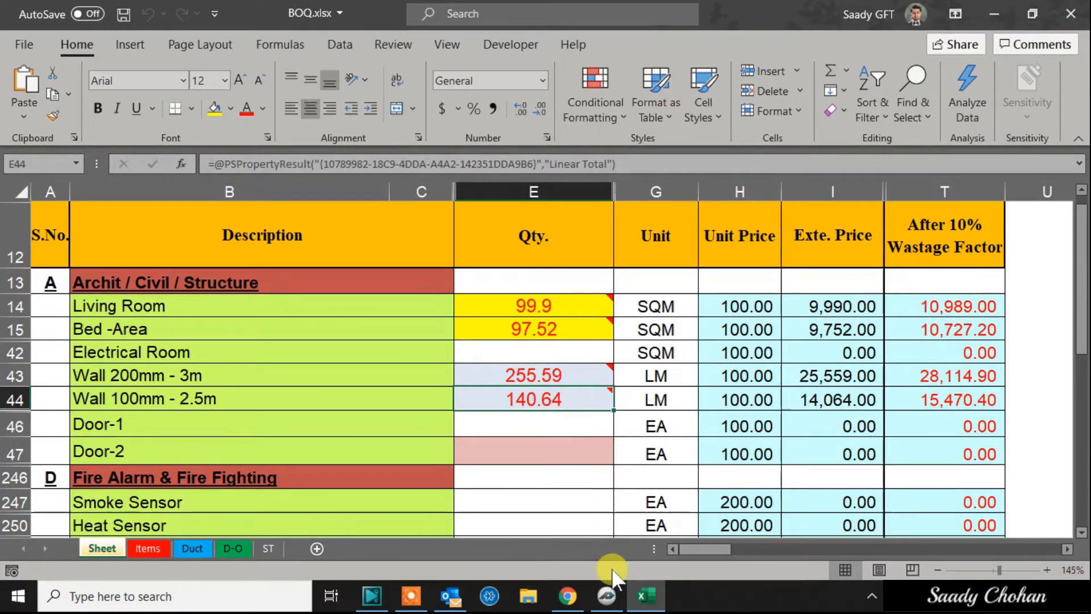
{"action": "left_click", "coordinate": [611, 600]}
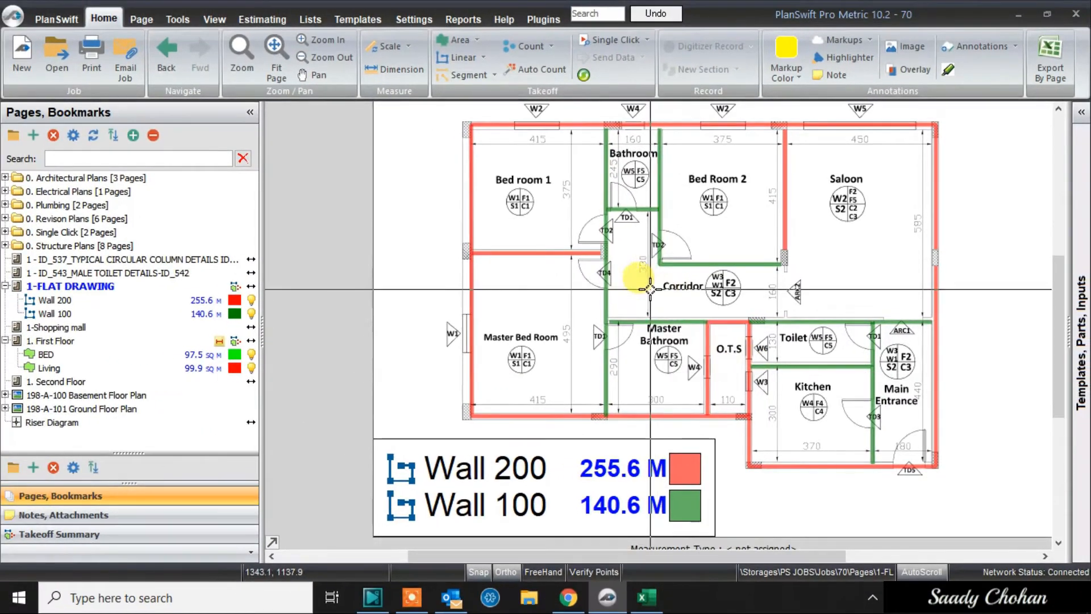
Step: Open the Second Floor page and bring the apartments around stair ST-02 into close view
{"action": "left_click", "coordinate": [104, 381]}
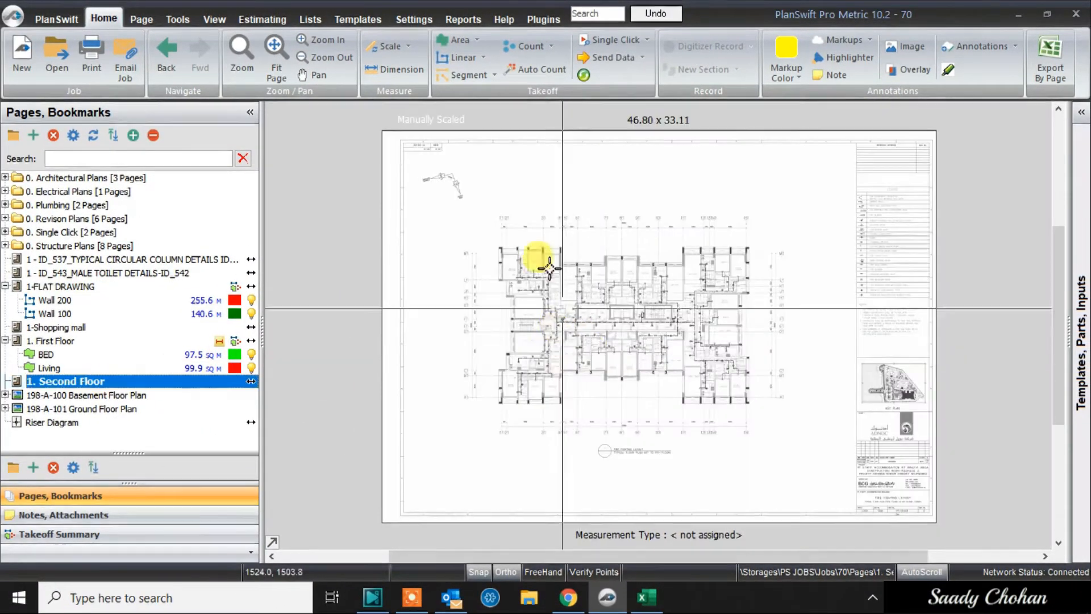
{"action": "scroll", "coordinate": [559, 217], "scroll_direction": "up", "scroll_amount": 5}
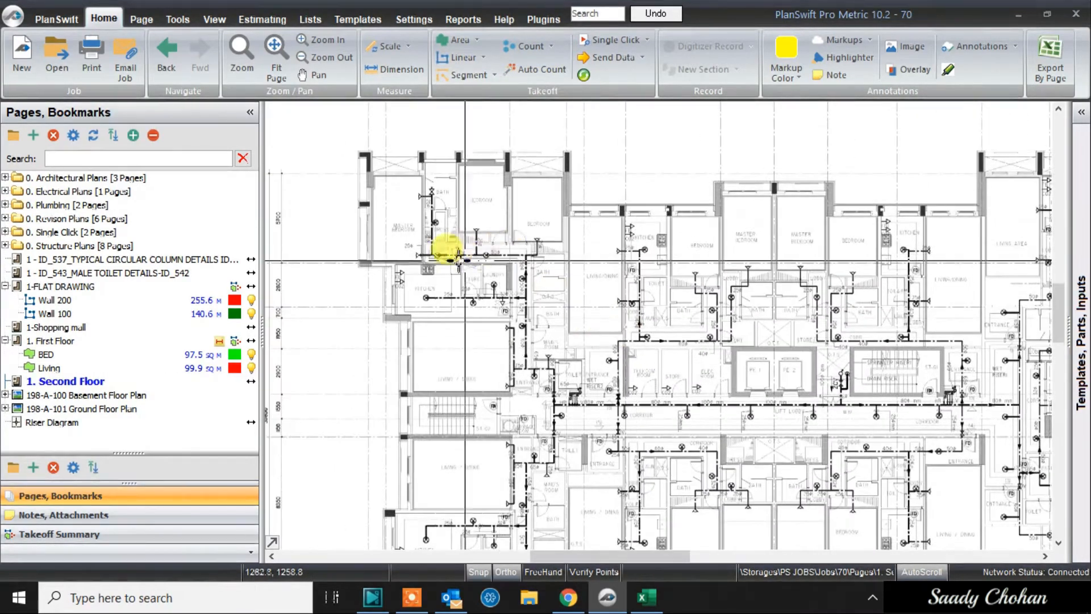
{"action": "scroll", "coordinate": [414, 263], "scroll_direction": "up", "scroll_amount": 3}
{"action": "scroll", "coordinate": [494, 342], "scroll_direction": "down", "scroll_amount": 3}
{"action": "scroll", "coordinate": [523, 263], "scroll_direction": "up", "scroll_amount": 2}
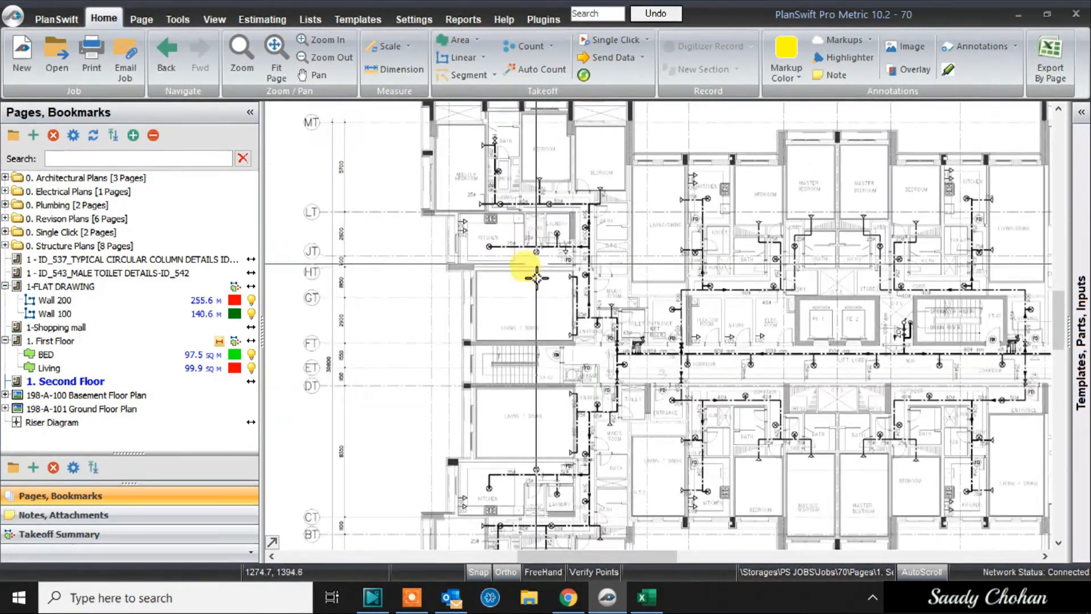
{"action": "scroll", "coordinate": [548, 353], "scroll_direction": "up", "scroll_amount": 2}
{"action": "scroll", "coordinate": [567, 390], "scroll_direction": "up", "scroll_amount": 2}
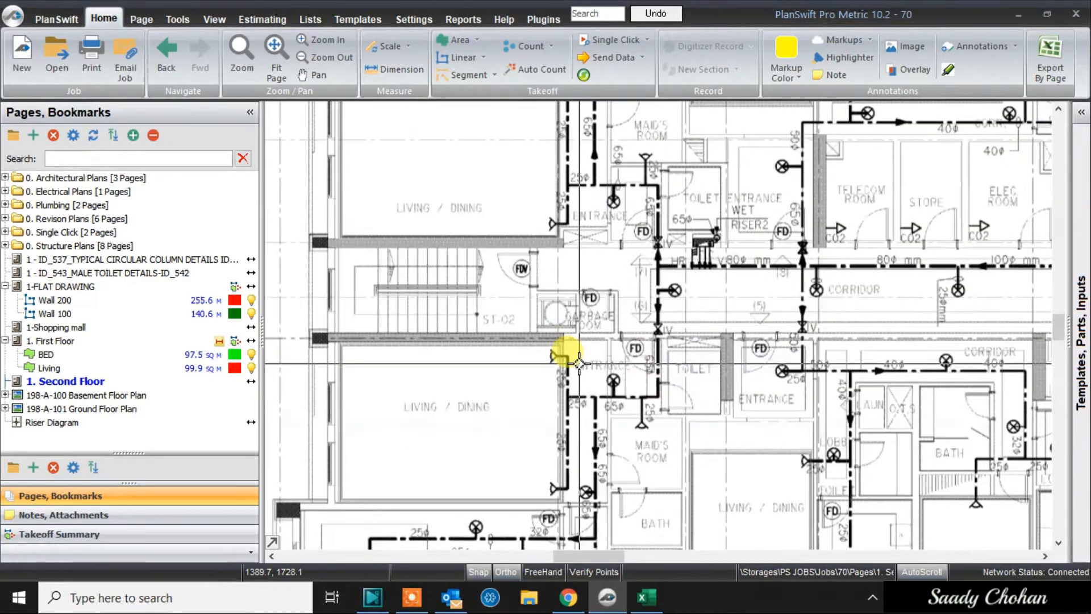
{"action": "left_click_drag", "start_coordinate": [619, 429], "coordinate": [595, 356]}
Step: Switch to BOQ.xlsx in Excel and start a PlanSwift count takeoff linked to the Door-2 quantity cell E47
{"action": "left_click", "coordinate": [662, 602]}
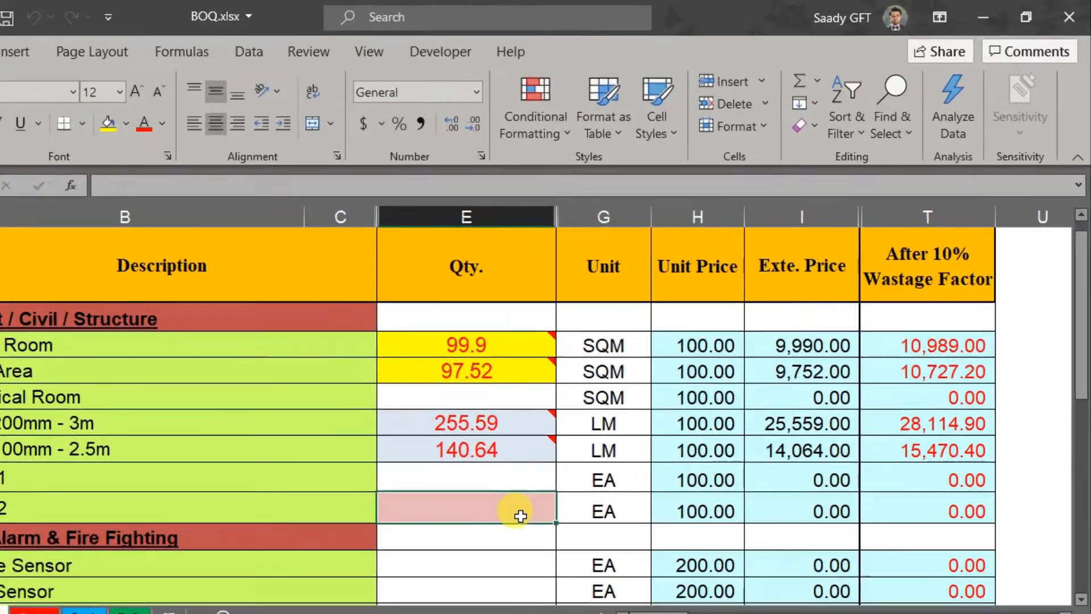
{"action": "right_click", "coordinate": [582, 461]}
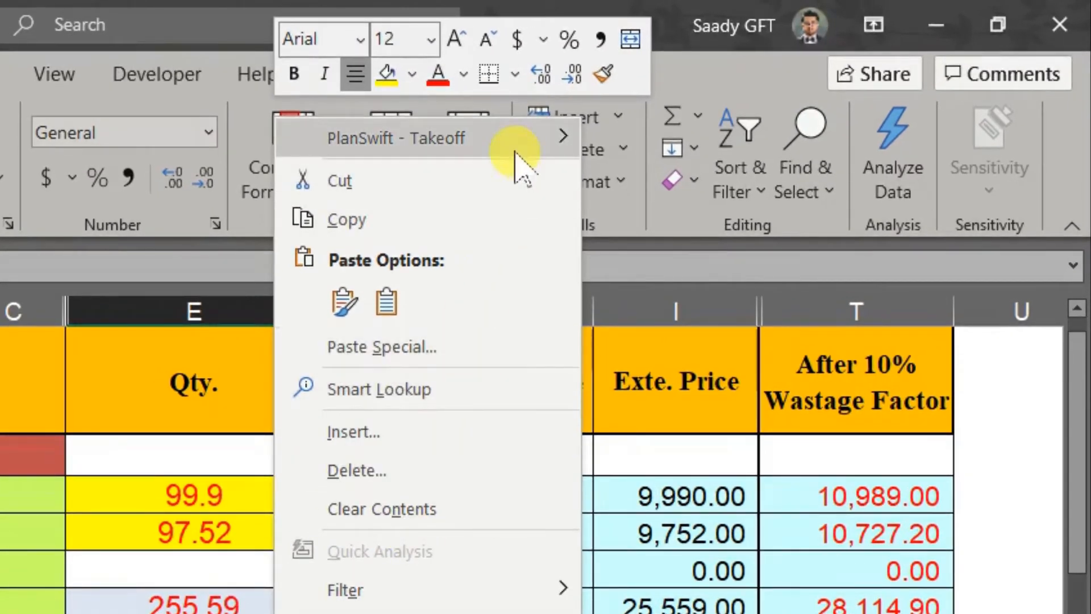
{"action": "mouse_move", "coordinate": [514, 152]}
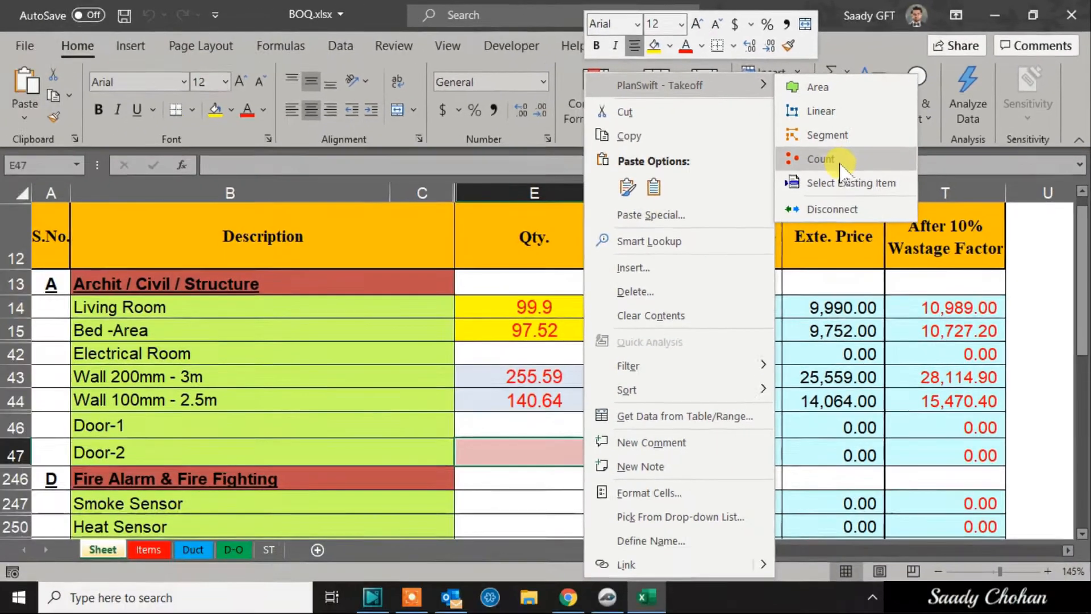
{"action": "left_click", "coordinate": [689, 266]}
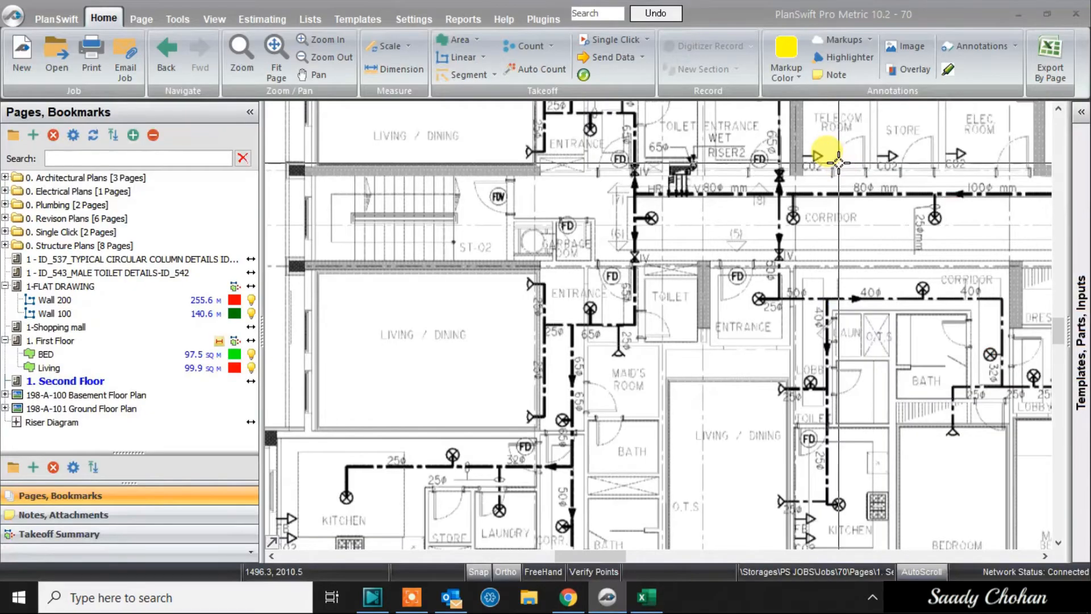
Step: Create the new count as Door-2 with a scaled square shape in magenta
{"action": "type", "text": "D-"}
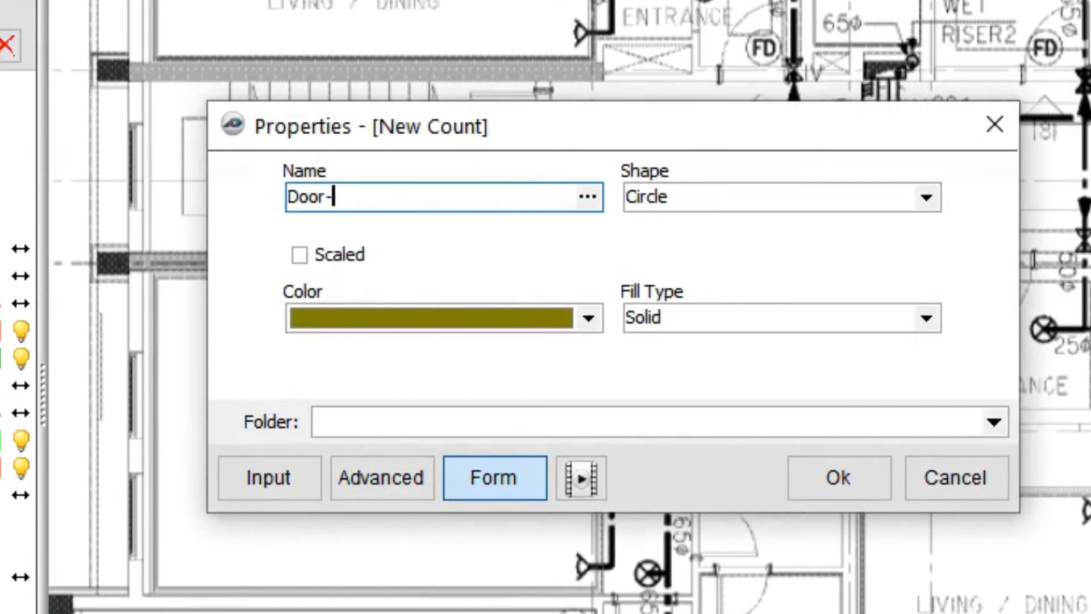
{"action": "left_click", "coordinate": [927, 196]}
{"action": "left_click", "coordinate": [767, 250]}
{"action": "left_click", "coordinate": [300, 254]}
{"action": "left_click", "coordinate": [333, 318]}
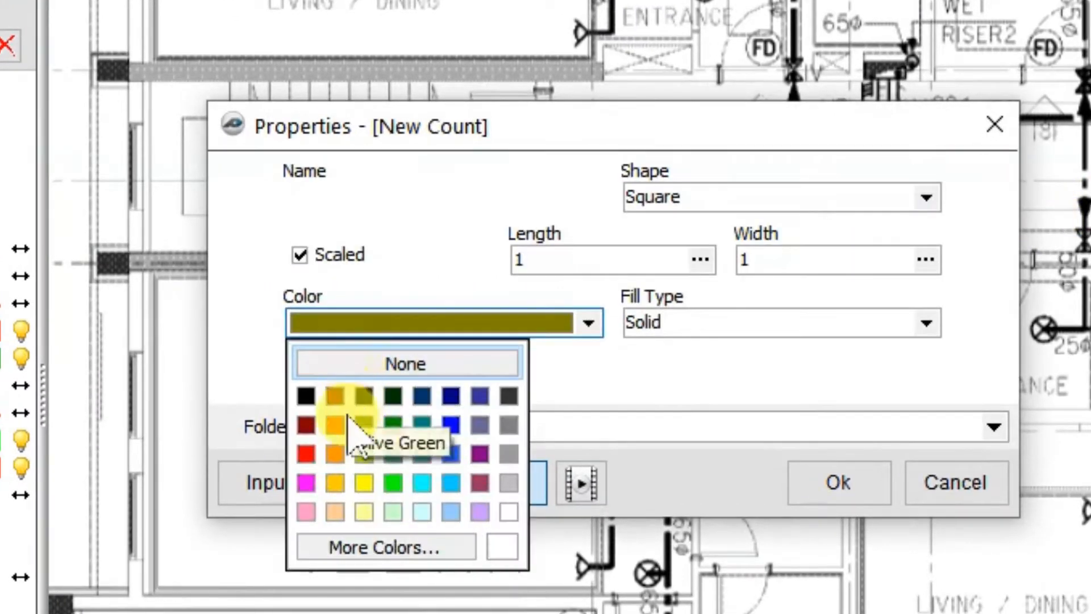
{"action": "left_click", "coordinate": [306, 482]}
{"action": "left_click", "coordinate": [833, 482]}
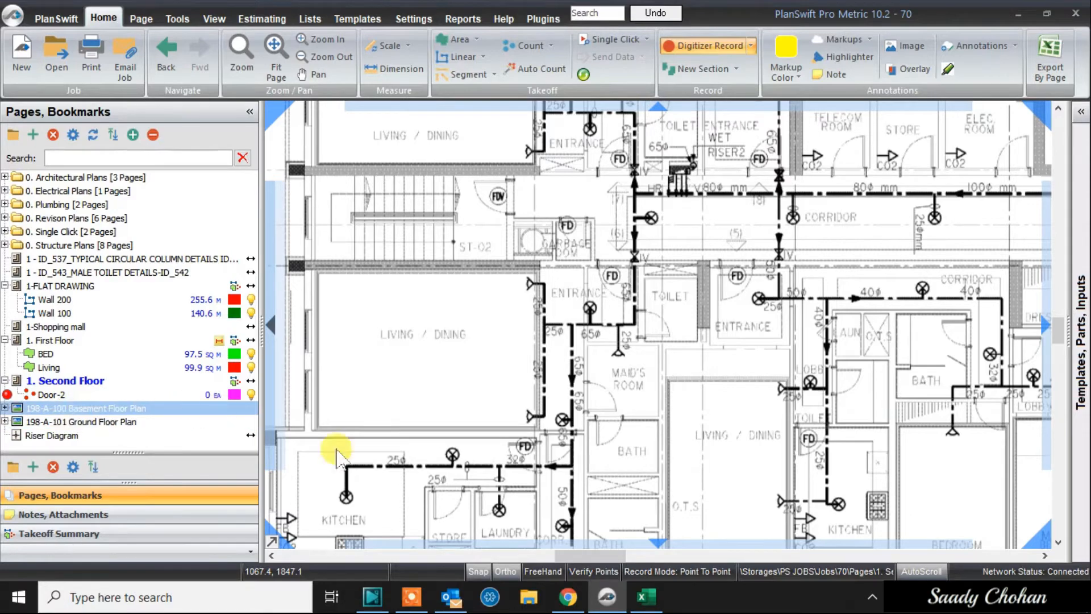
Step: Count seven Door-2 doors at the two entrances, toilet, maid's room, adjacent bath, corridor near the kitchen, and store
{"action": "left_click", "coordinate": [615, 277]}
{"action": "left_click", "coordinate": [649, 324]}
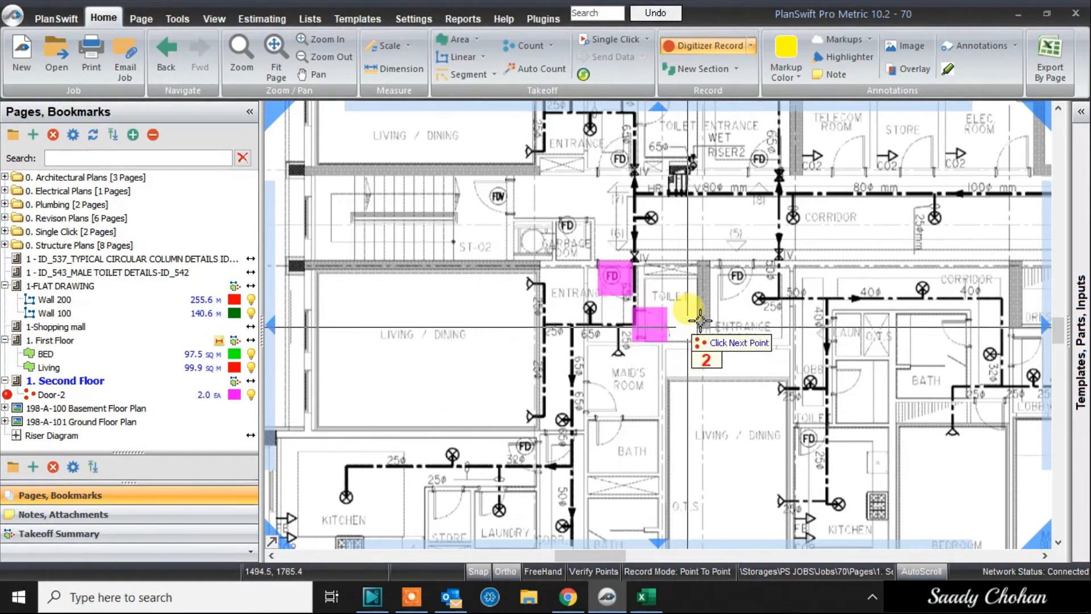
{"action": "left_click", "coordinate": [733, 277]}
{"action": "left_click", "coordinate": [594, 391]}
{"action": "left_click", "coordinate": [612, 430]}
{"action": "left_click", "coordinate": [558, 439]}
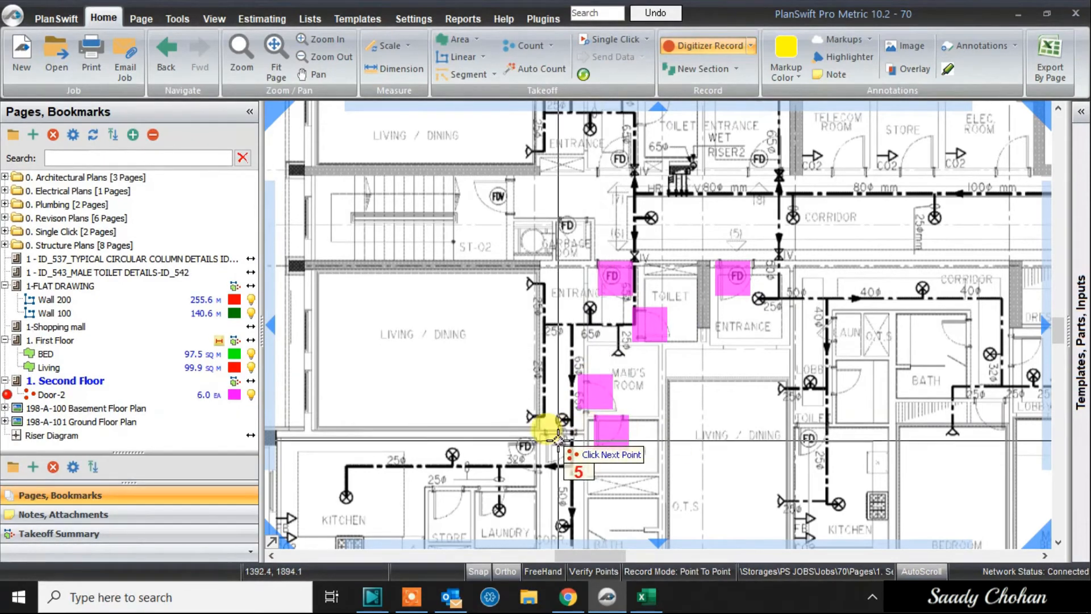
{"action": "left_click", "coordinate": [437, 492]}
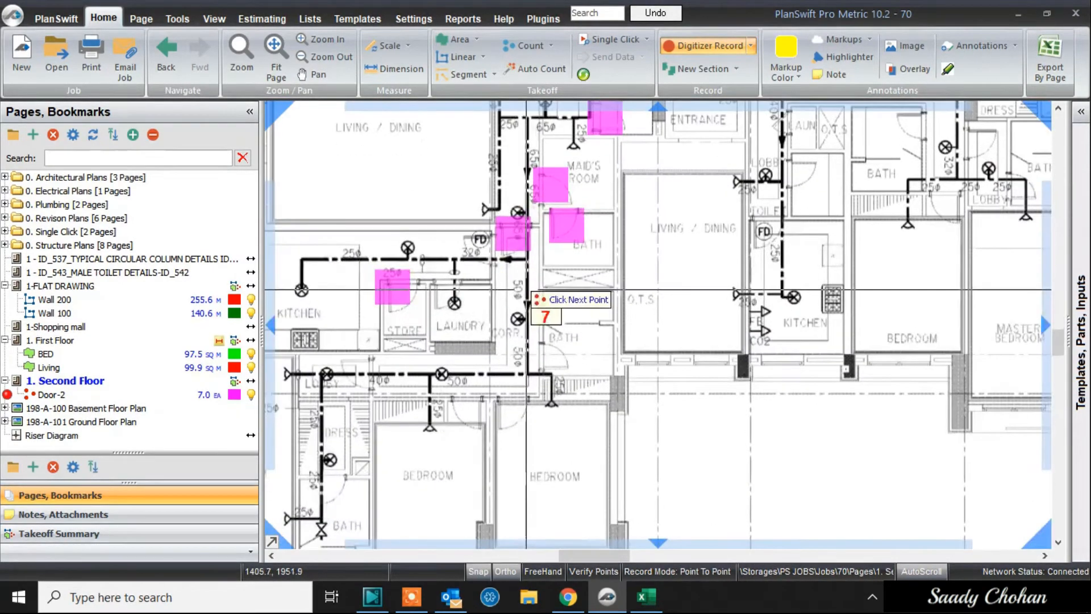
Step: Count five more Door-2 doors at the corridor bath, the two adjacent bedrooms, the lobby, and the bath below the dressing area
{"action": "left_click", "coordinate": [552, 359]}
{"action": "left_click", "coordinate": [510, 406]}
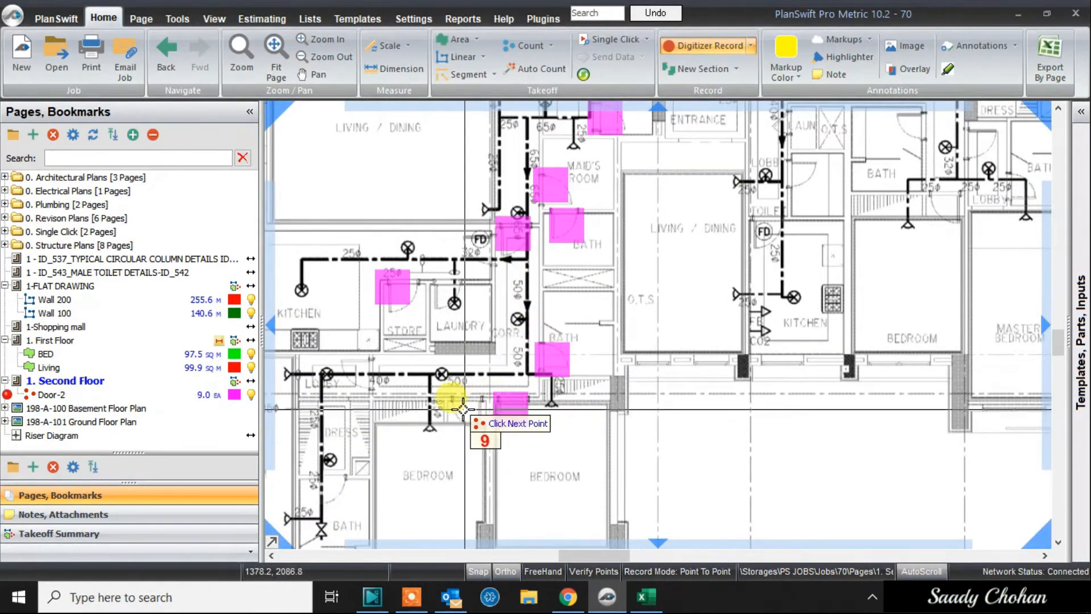
{"action": "left_click", "coordinate": [462, 408]}
{"action": "left_click", "coordinate": [353, 375]}
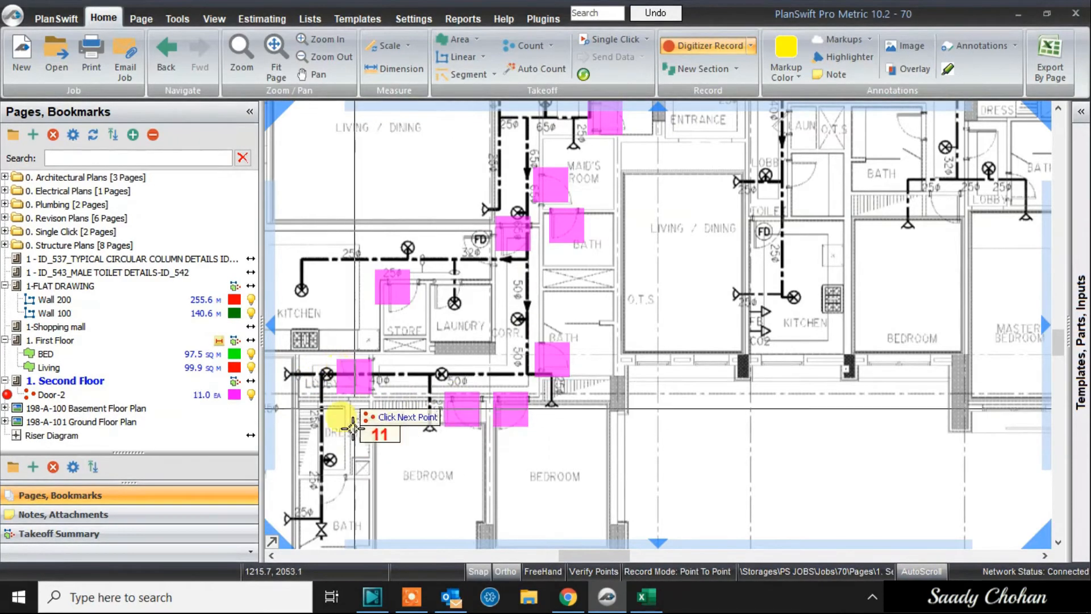
{"action": "left_click", "coordinate": [331, 479]}
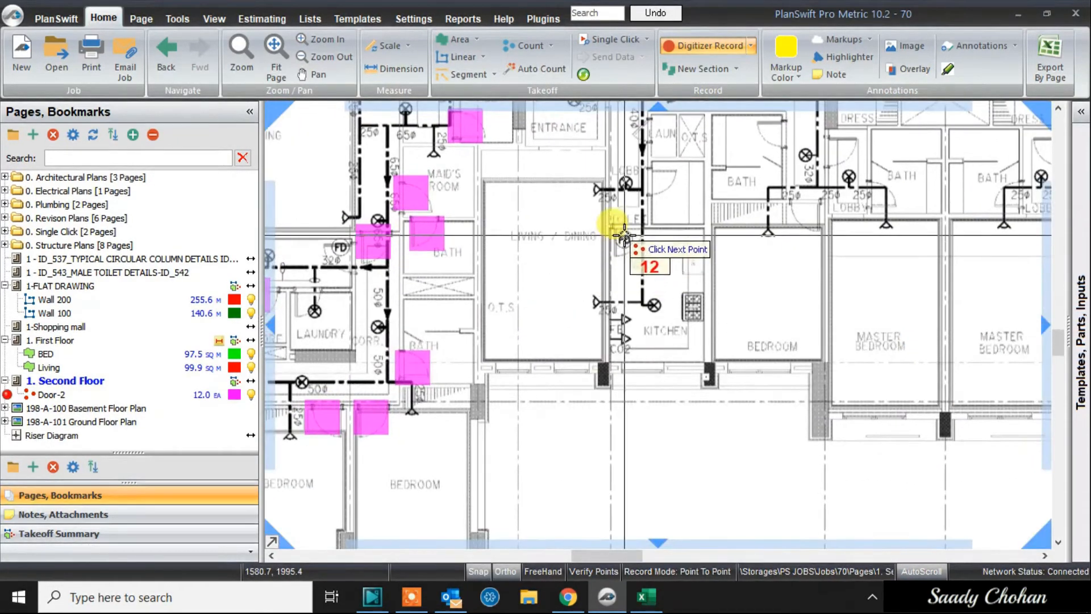
Step: Count five Door-2 doors in the neighbouring apartment at the kitchen, toilet, bath, bedroom, and master bedroom lobby
{"action": "left_click", "coordinate": [624, 240]}
{"action": "left_click", "coordinate": [655, 181]}
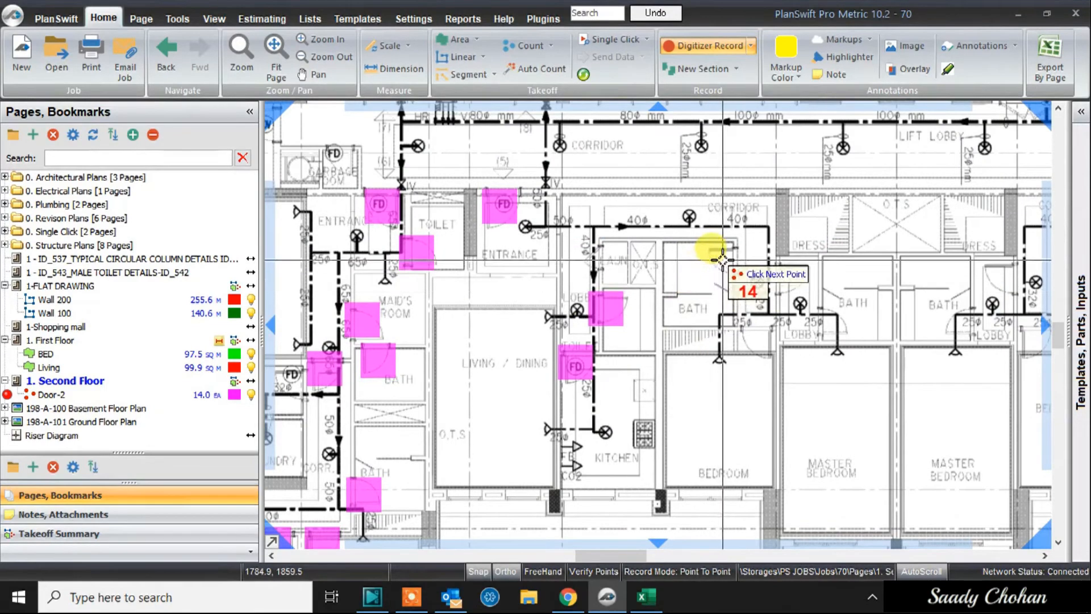
{"action": "left_click", "coordinate": [722, 260]}
{"action": "left_click", "coordinate": [754, 334]}
{"action": "left_click", "coordinate": [785, 280]}
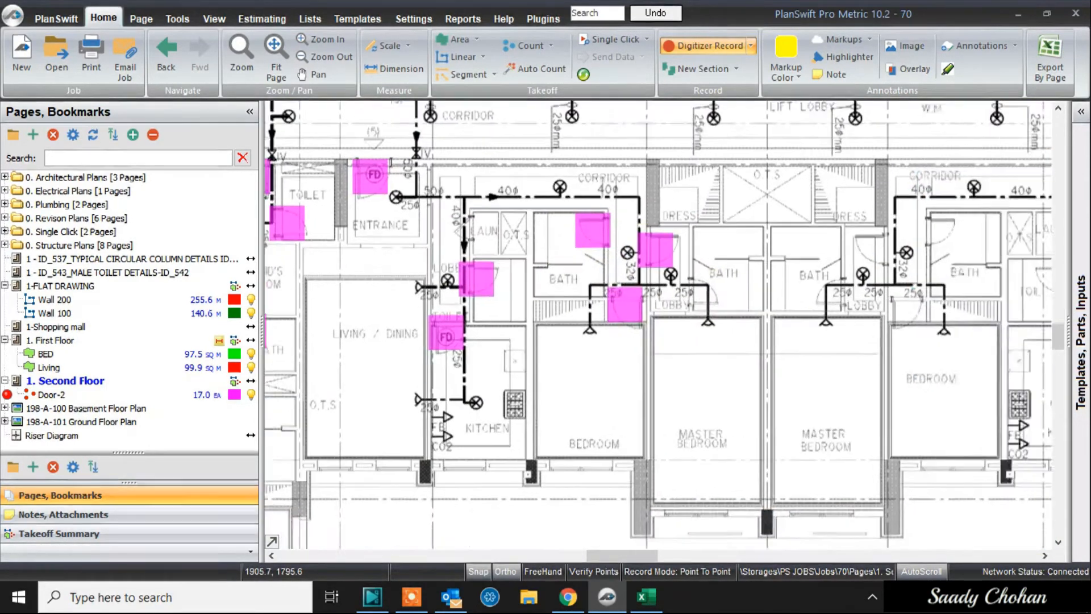
Step: Count seven Door-2 doors at the two master baths and the mirrored apartment's lobby, bedroom, bath, toilet, and kitchen
{"action": "left_click", "coordinate": [770, 286]}
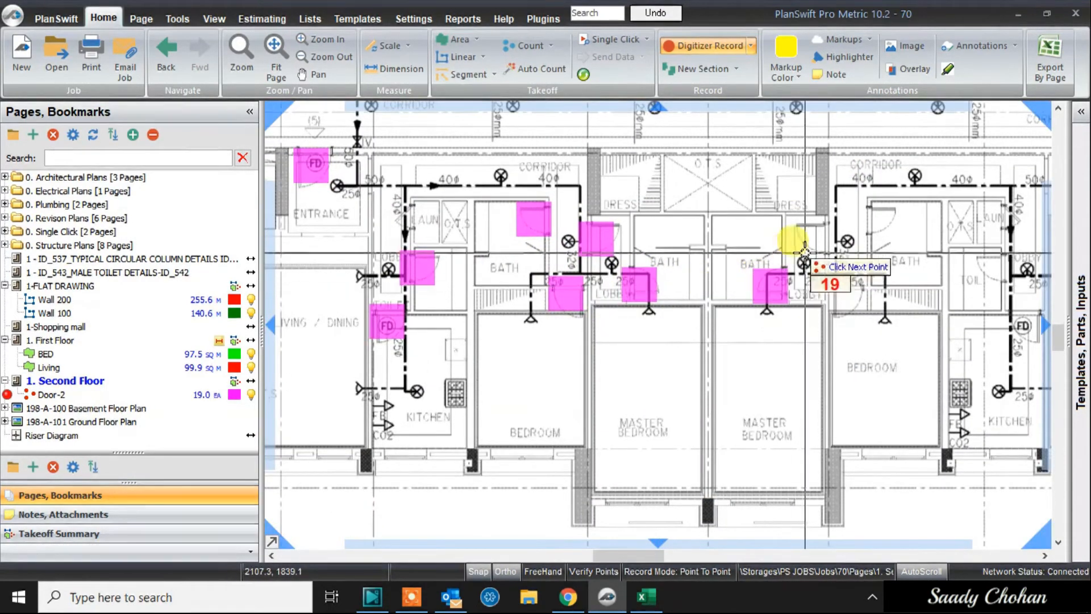
{"action": "left_click", "coordinate": [812, 235]}
{"action": "left_click", "coordinate": [680, 334]}
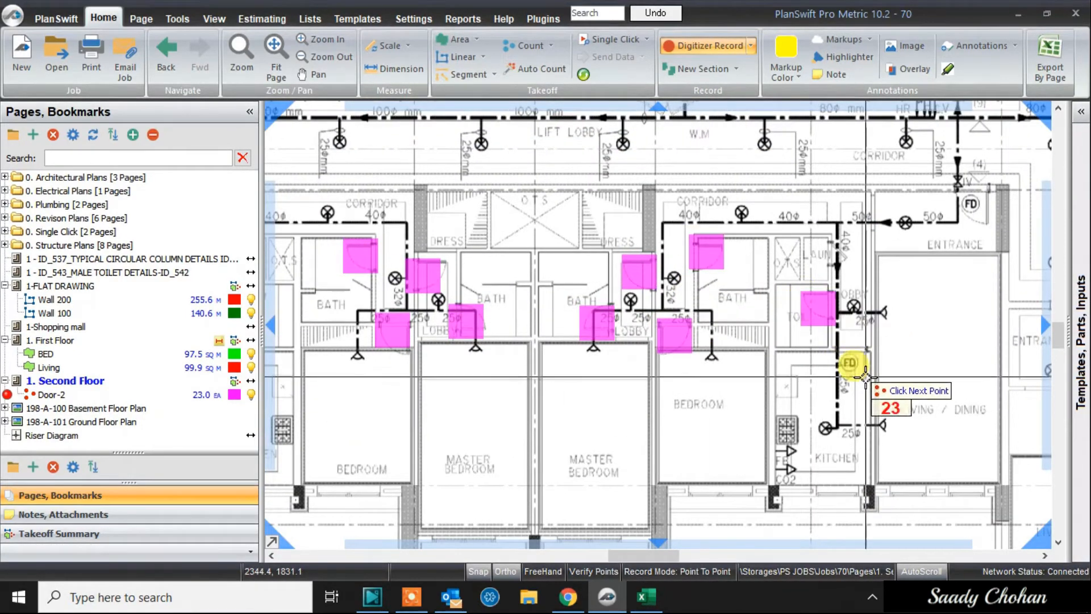
{"action": "left_click", "coordinate": [851, 364]}
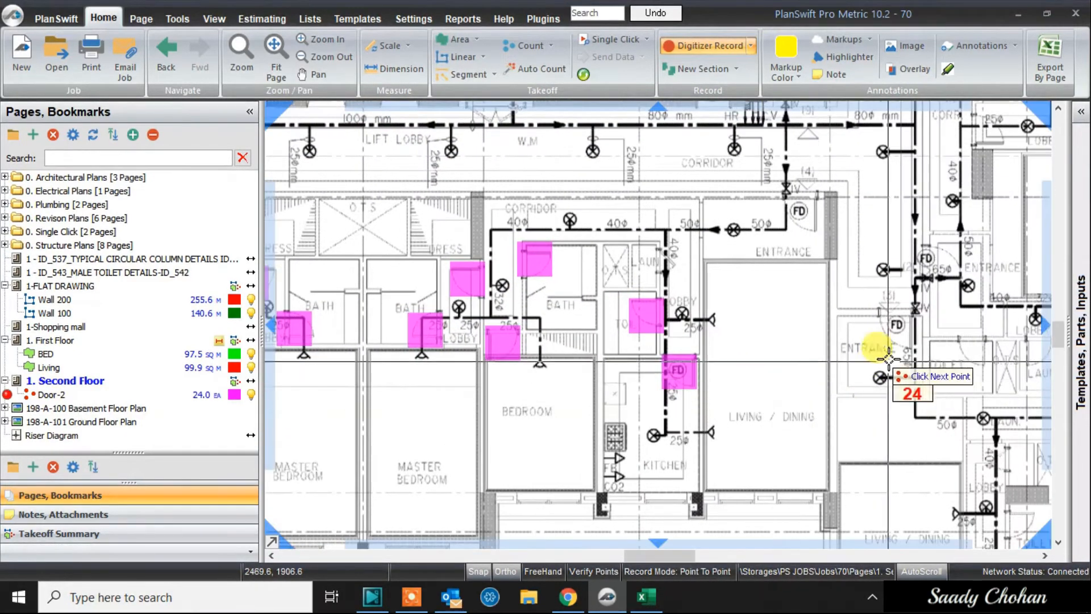
Step: Count six Door-2 doors at entrances (2), (3) and (4) and at the toilet, laundry, and kitchen beside them
{"action": "left_click", "coordinate": [894, 325]}
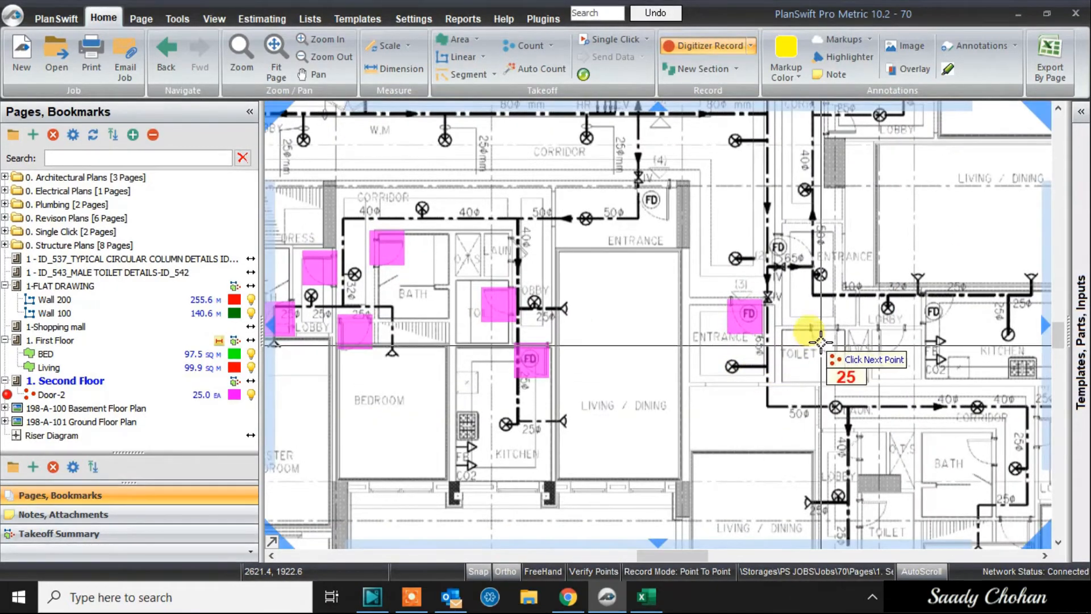
{"action": "left_click", "coordinate": [887, 337]}
{"action": "left_click", "coordinate": [935, 307]}
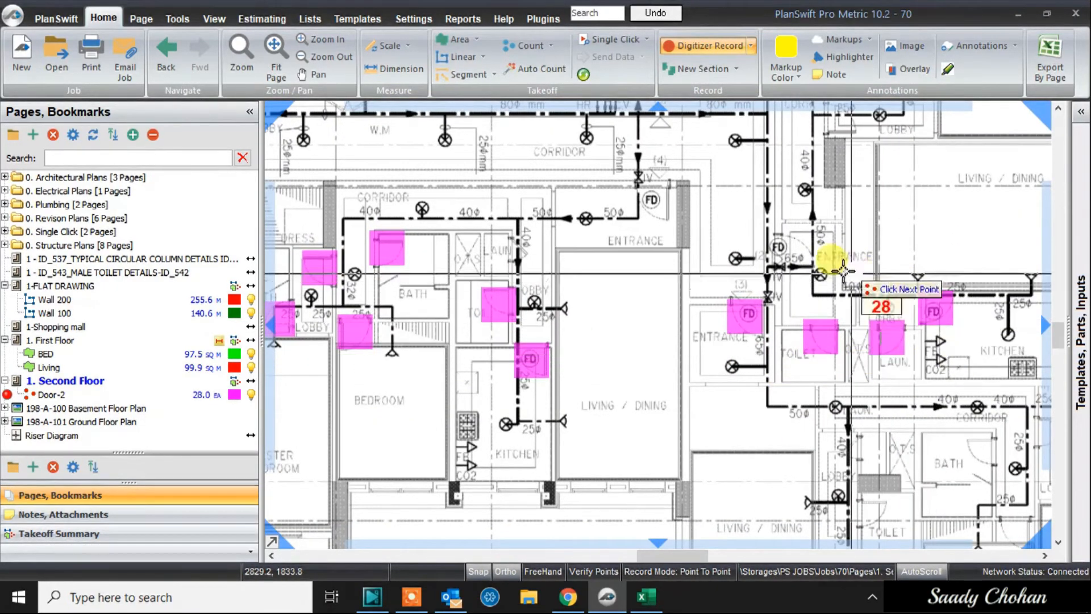
{"action": "left_click", "coordinate": [789, 254]}
{"action": "left_click", "coordinate": [655, 198]}
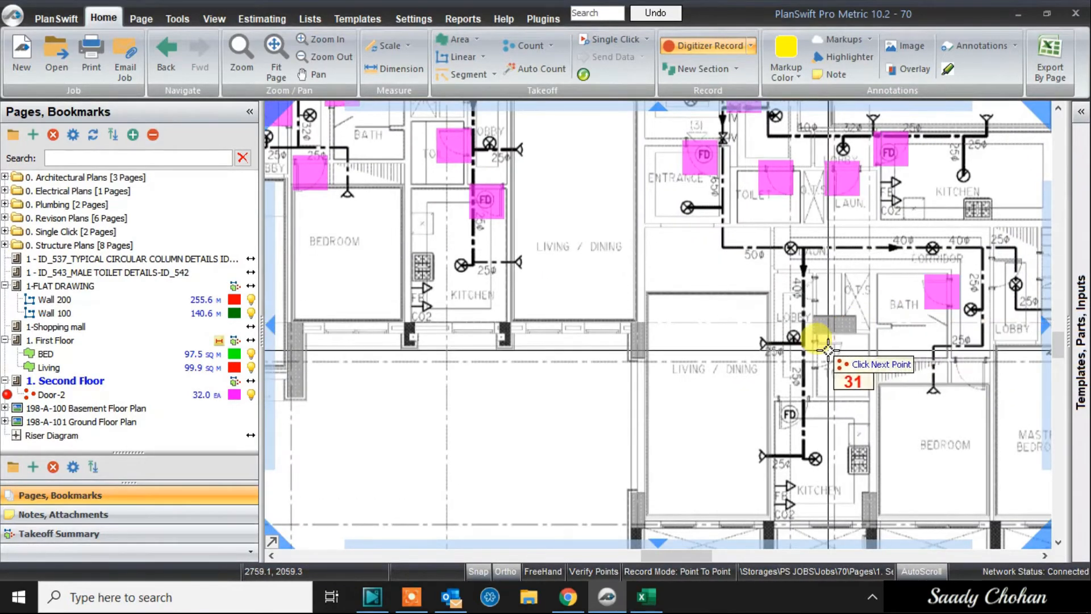
Step: Count five Door-2 doors in the lower-right apartment at the corridor bath, toilet, kitchen, lobby, and end bath
{"action": "left_click", "coordinate": [785, 413]}
{"action": "scroll", "coordinate": [748, 322], "scroll_direction": "down", "scroll_amount": 2}
{"action": "left_click_drag", "start_coordinate": [749, 321], "coordinate": [618, 426]}
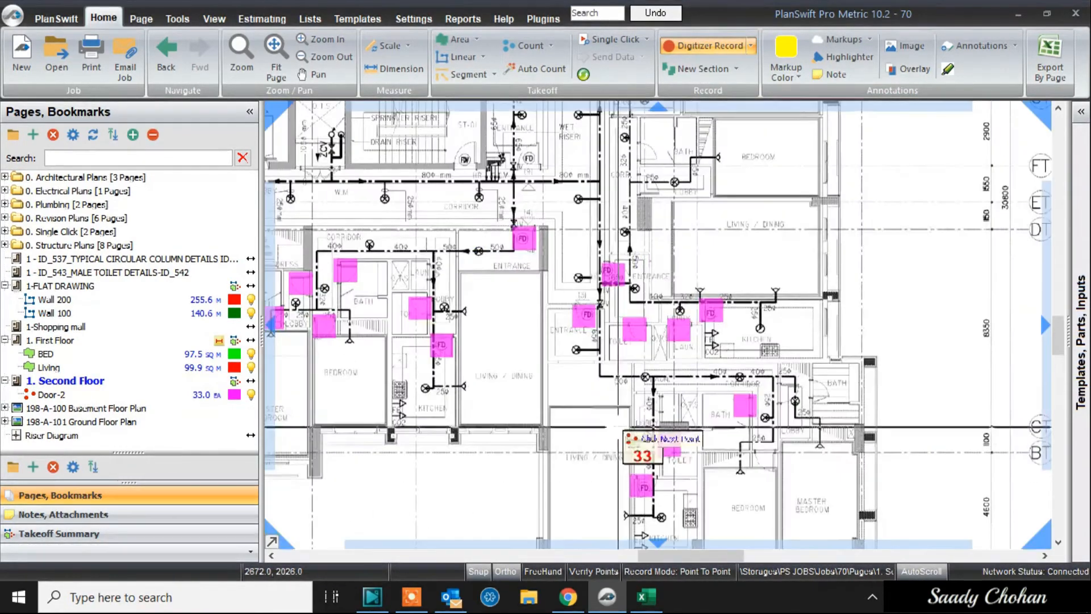
{"action": "scroll", "coordinate": [829, 375], "scroll_direction": "up", "scroll_amount": 3}
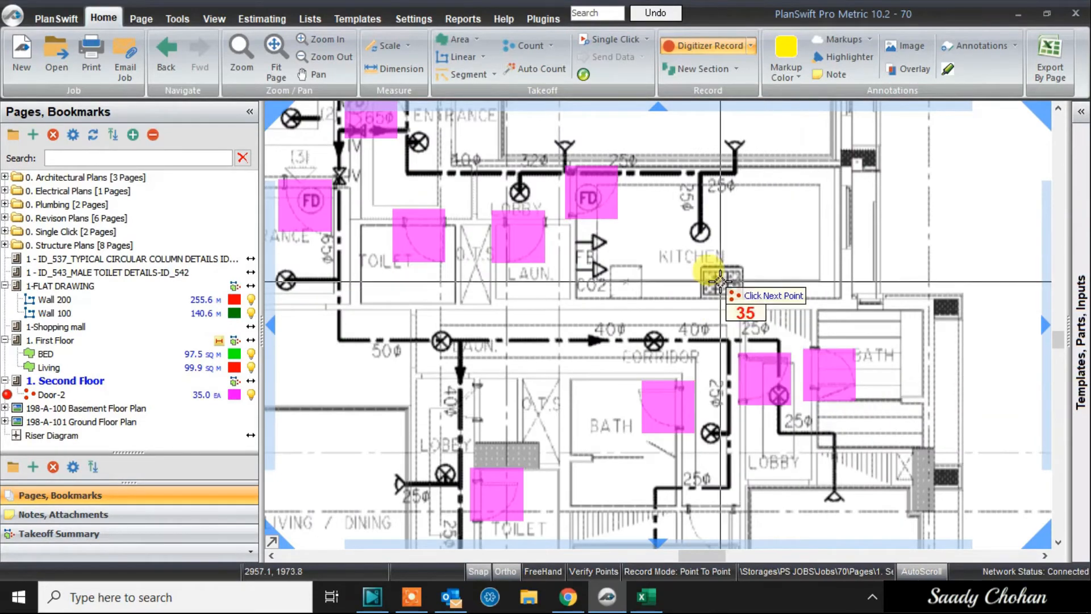
Step: Count three Door-2 doors at the lobby and bath beside the east corridor and the entrance next to stair ST-01
{"action": "scroll", "coordinate": [719, 281], "scroll_direction": "down", "scroll_amount": 2}
{"action": "left_click_drag", "start_coordinate": [720, 282], "coordinate": [794, 445]}
{"action": "left_click_drag", "start_coordinate": [687, 253], "coordinate": [742, 366]}
{"action": "scroll", "coordinate": [652, 310], "scroll_direction": "up", "scroll_amount": 2}
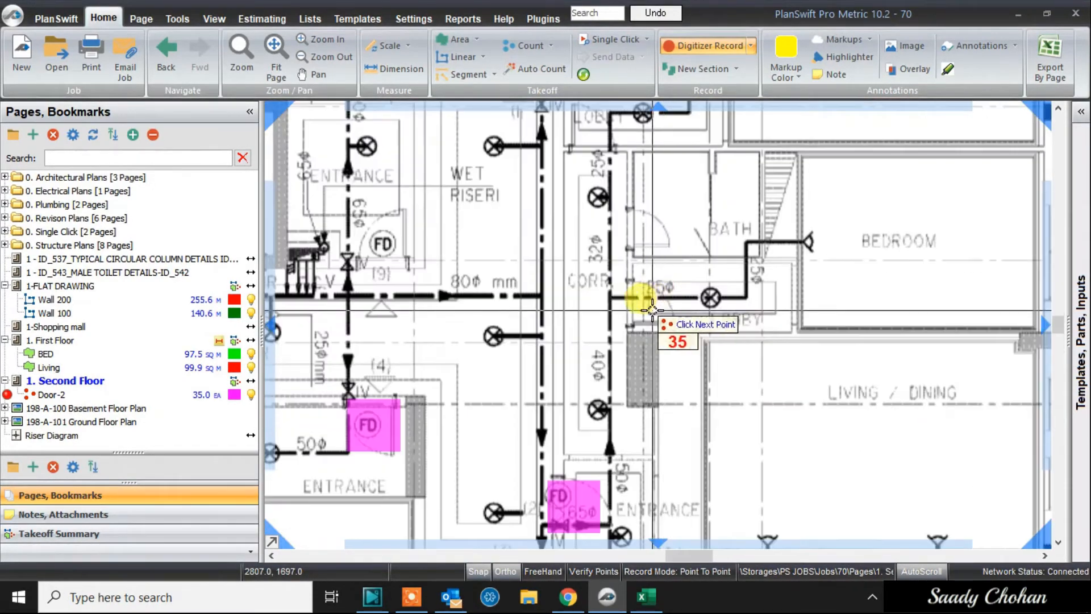
{"action": "left_click", "coordinate": [652, 309]}
{"action": "left_click", "coordinate": [638, 230]}
{"action": "left_click_drag", "start_coordinate": [535, 218], "coordinate": [636, 355]}
{"action": "left_click", "coordinate": [475, 383]}
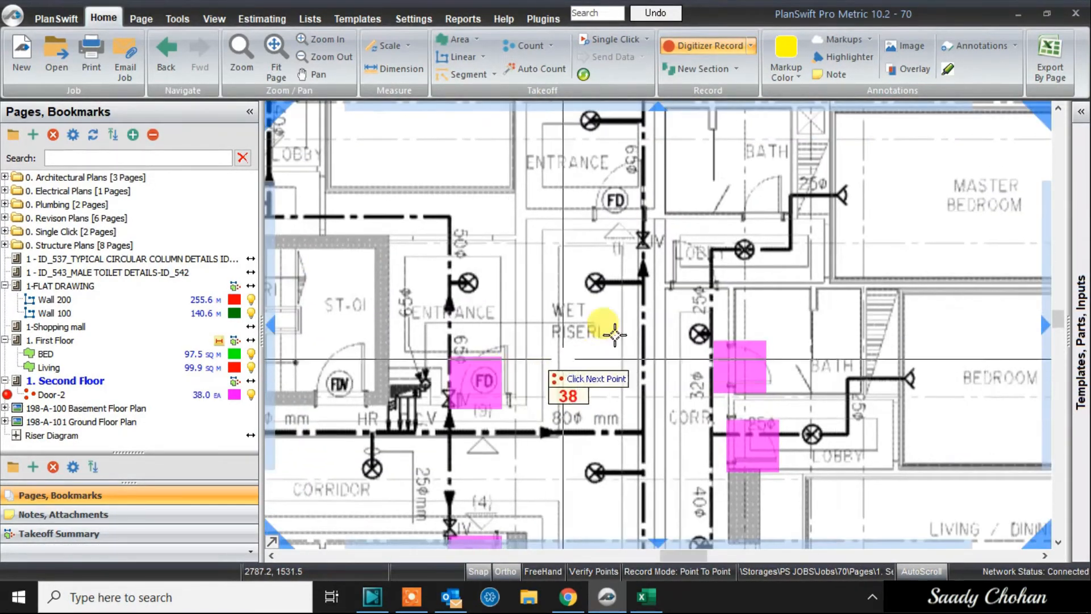
Step: Count four Door-2 doors at the master bedroom bath, entrance (1), the bath off the upper corridor, and the toilet
{"action": "left_click_drag", "start_coordinate": [671, 233], "coordinate": [681, 351]}
{"action": "left_click", "coordinate": [773, 326]}
{"action": "left_click", "coordinate": [623, 303]}
{"action": "left_click_drag", "start_coordinate": [534, 287], "coordinate": [502, 348]}
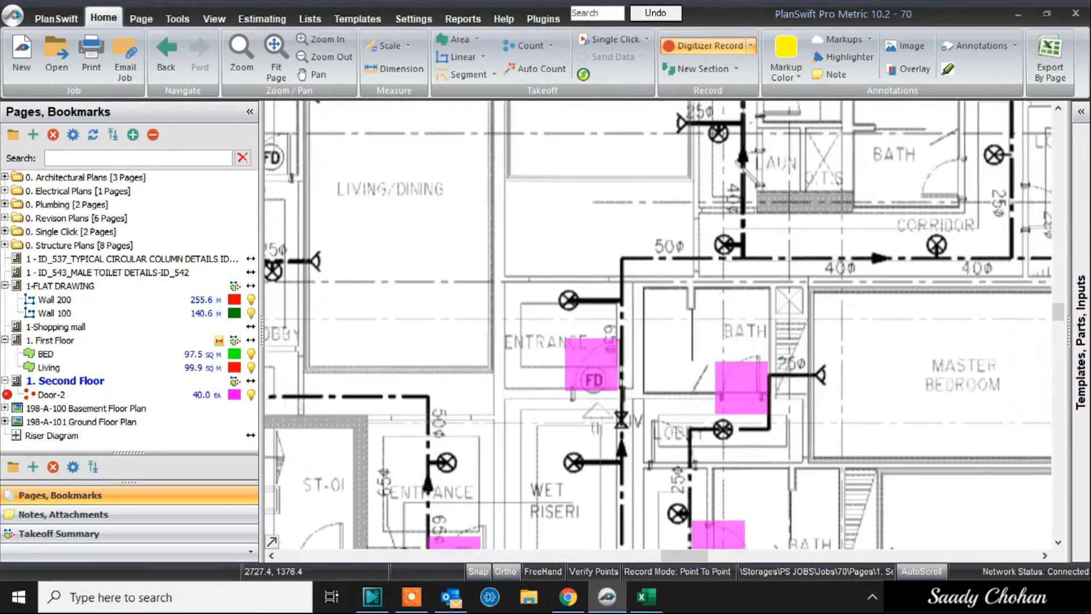
{"action": "left_click_drag", "start_coordinate": [803, 287], "coordinate": [733, 405]}
{"action": "left_click", "coordinate": [861, 302]}
{"action": "left_click", "coordinate": [692, 219]}
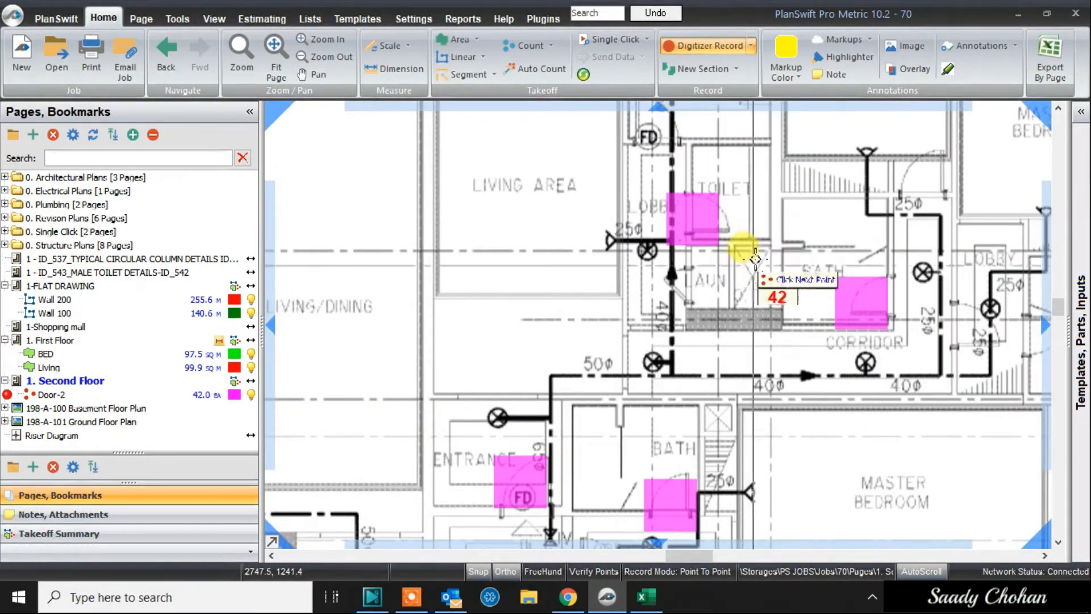
Step: Stop recording the Door-2 count and check its linked quantity in BOQ.xlsx in Excel
{"action": "right_click", "coordinate": [762, 256]}
{"action": "left_click", "coordinate": [786, 286]}
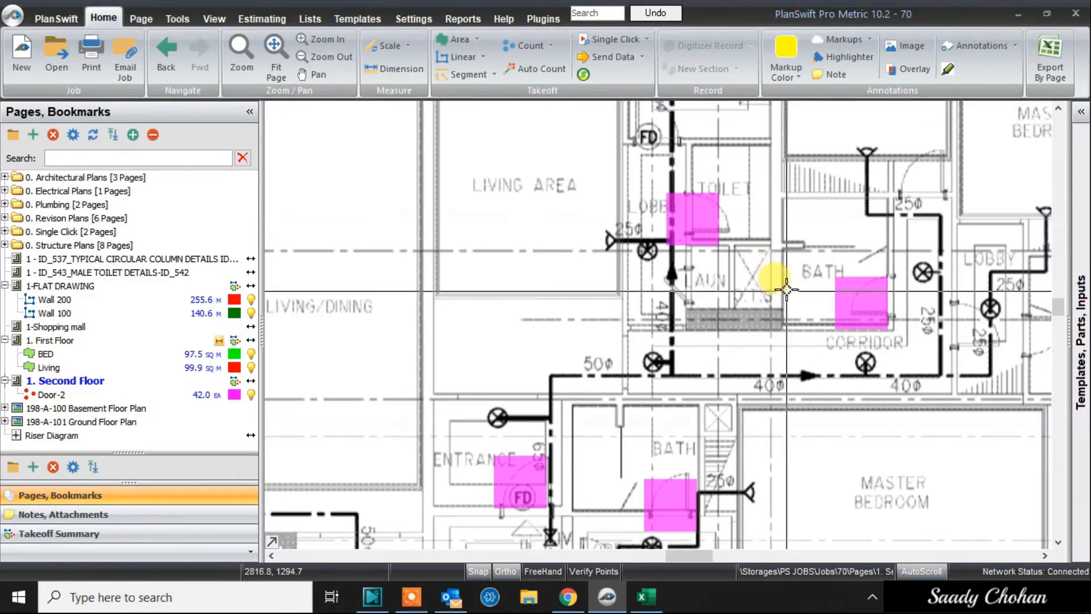
{"action": "scroll", "coordinate": [786, 289], "scroll_direction": "down", "scroll_amount": 6}
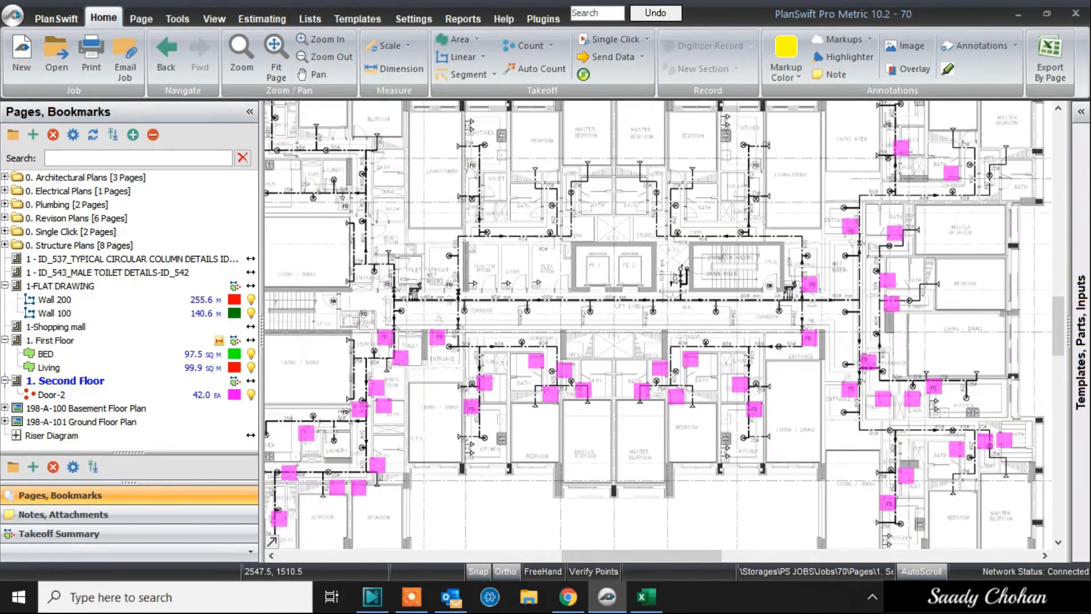
{"action": "left_click", "coordinate": [646, 596]}
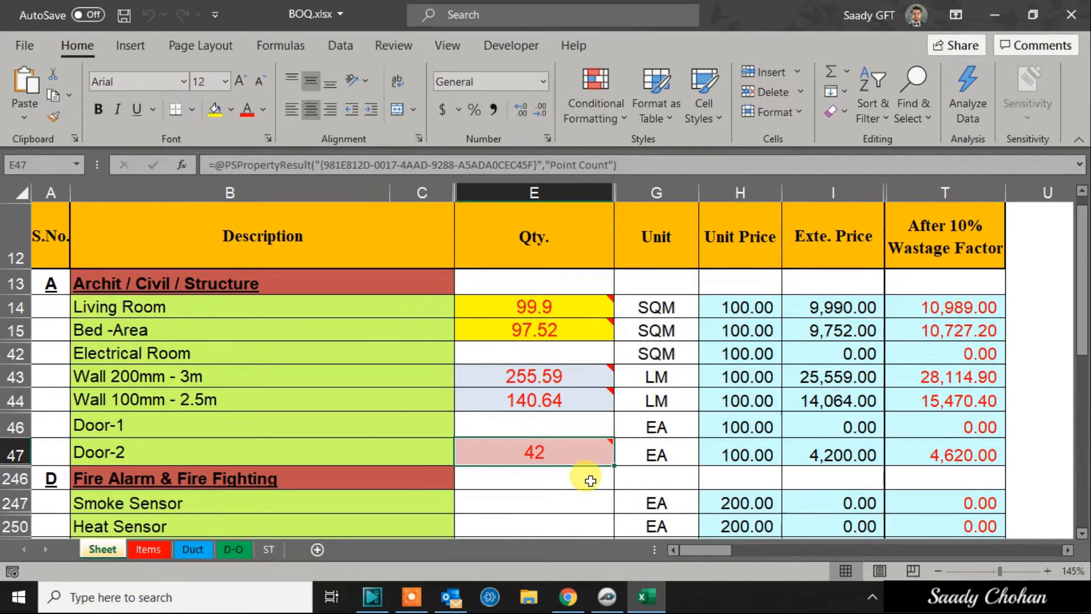
Step: Return to PlanSwift, resume the Door-2 count, and add four doors at the two baths, lobby, and store above lift PE 2
{"action": "left_click", "coordinate": [609, 597]}
{"action": "scroll", "coordinate": [628, 158], "scroll_direction": "up", "scroll_amount": 5}
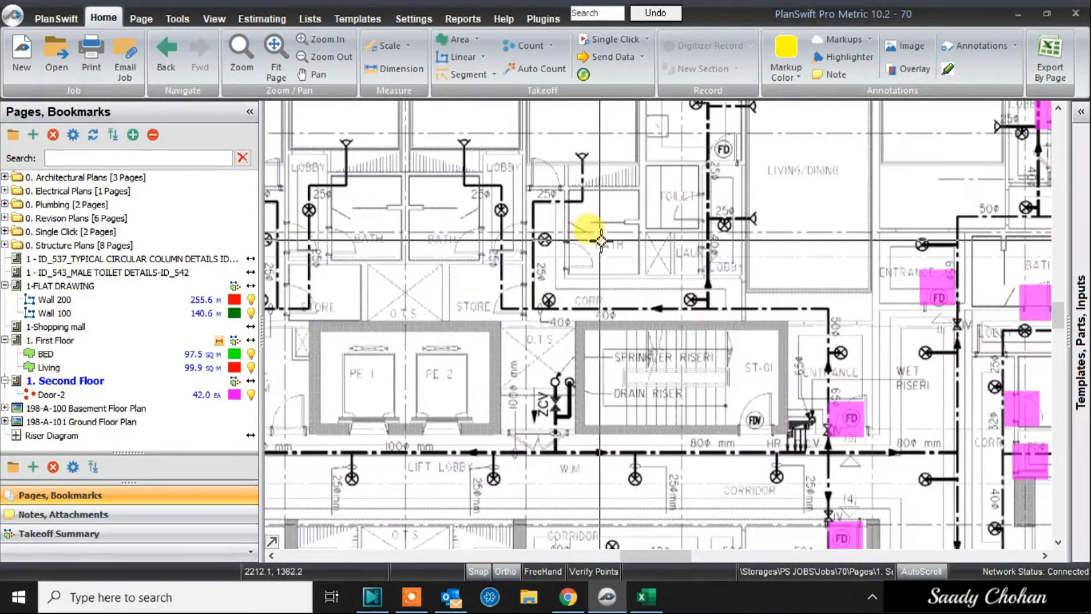
{"action": "left_click", "coordinate": [18, 395]}
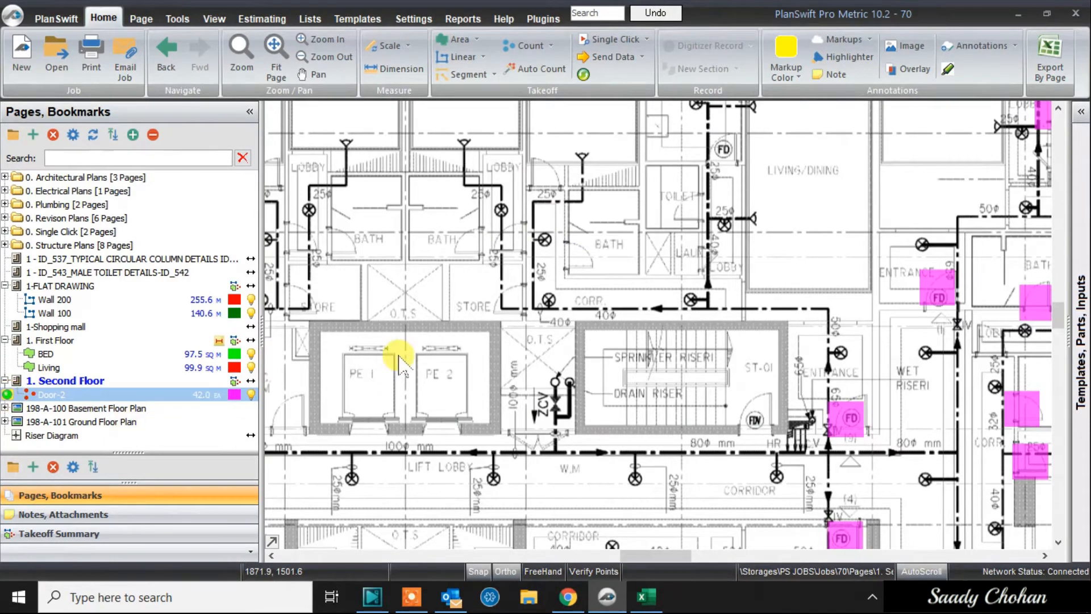
{"action": "scroll", "coordinate": [451, 341], "scroll_direction": "up", "scroll_amount": 3}
{"action": "left_click", "coordinate": [478, 239]}
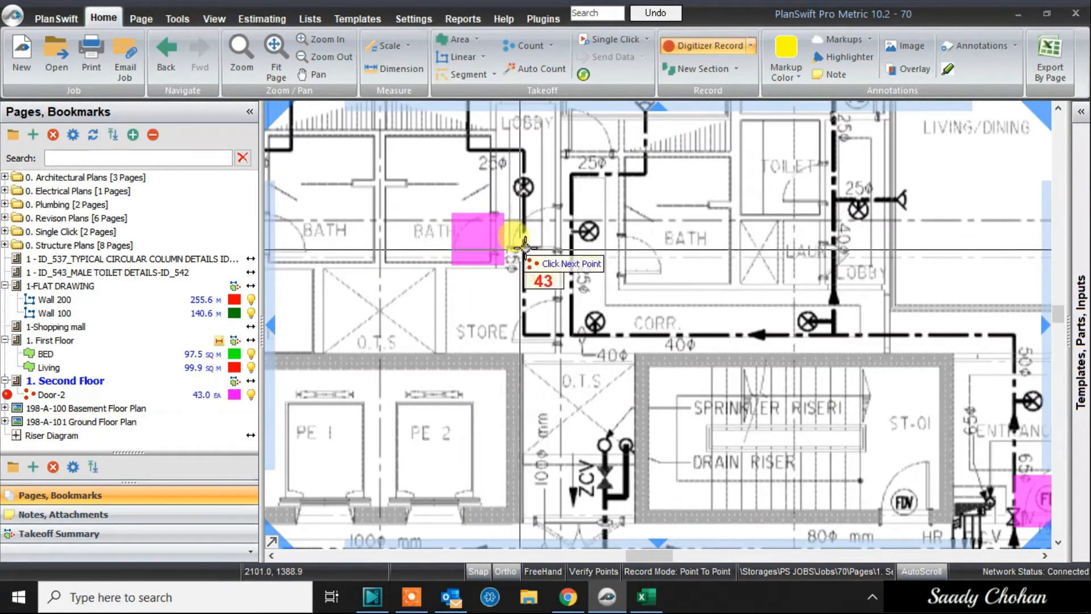
{"action": "left_click", "coordinate": [535, 234]}
{"action": "left_click", "coordinate": [627, 254]}
{"action": "left_click", "coordinate": [543, 316]}
Step: Count three Door-2 doors at the toilet, bedroom, and kitchen north of stair ST-01, and stop recording
{"action": "left_click_drag", "start_coordinate": [763, 218], "coordinate": [759, 294]}
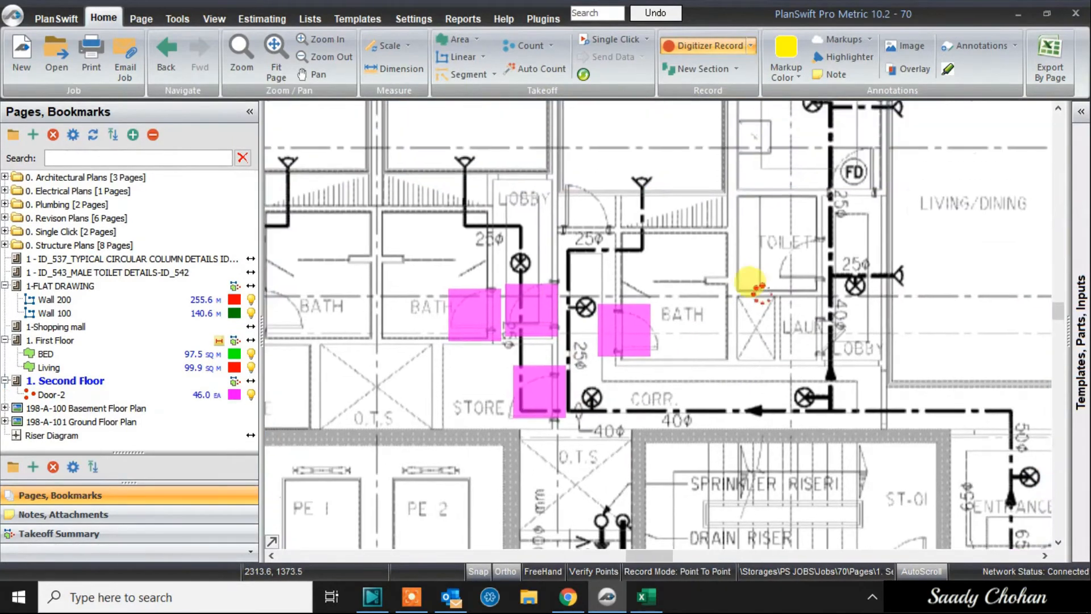
{"action": "left_click", "coordinate": [801, 259]}
{"action": "left_click", "coordinate": [581, 211]}
{"action": "left_click", "coordinate": [855, 173]}
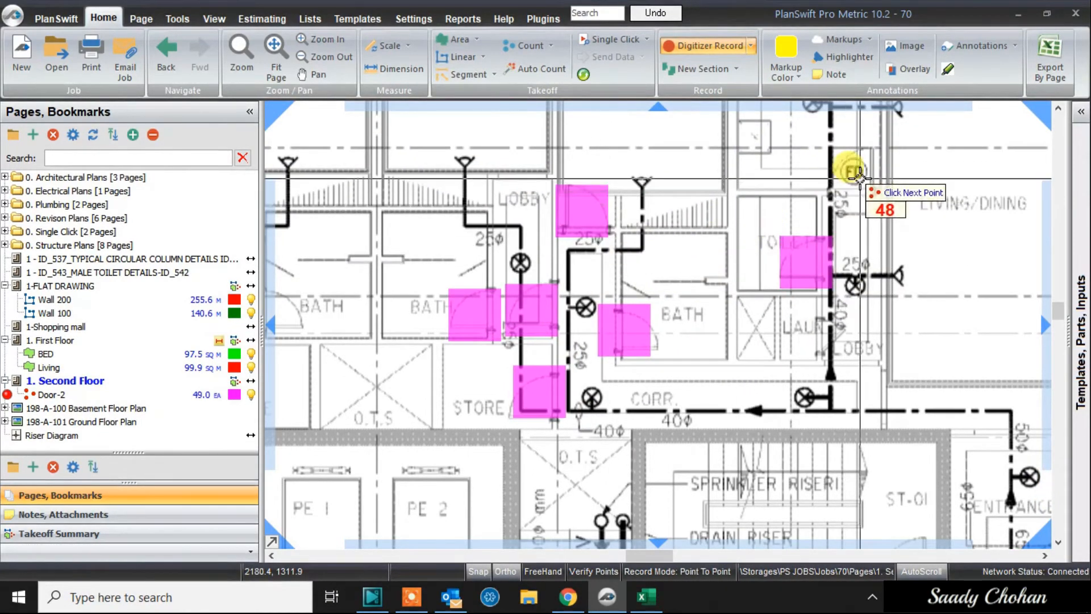
{"action": "scroll", "coordinate": [789, 227], "scroll_direction": "down", "scroll_amount": 2}
{"action": "left_click_drag", "start_coordinate": [732, 257], "coordinate": [867, 249]}
{"action": "scroll", "coordinate": [517, 283], "scroll_direction": "up", "scroll_amount": 2}
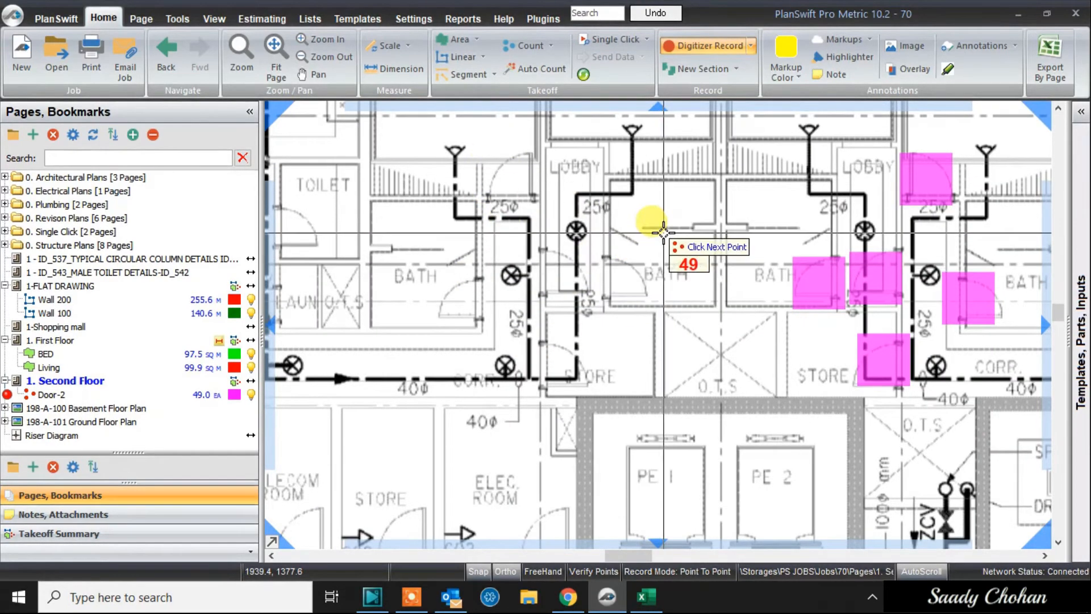
{"action": "right_click", "coordinate": [663, 232]}
{"action": "left_click", "coordinate": [691, 265]}
Step: Switch to BOQ.xlsx in Excel and start a PlanSwift count takeoff linked to the Door-1 quantity cell E46
{"action": "left_click", "coordinate": [645, 598]}
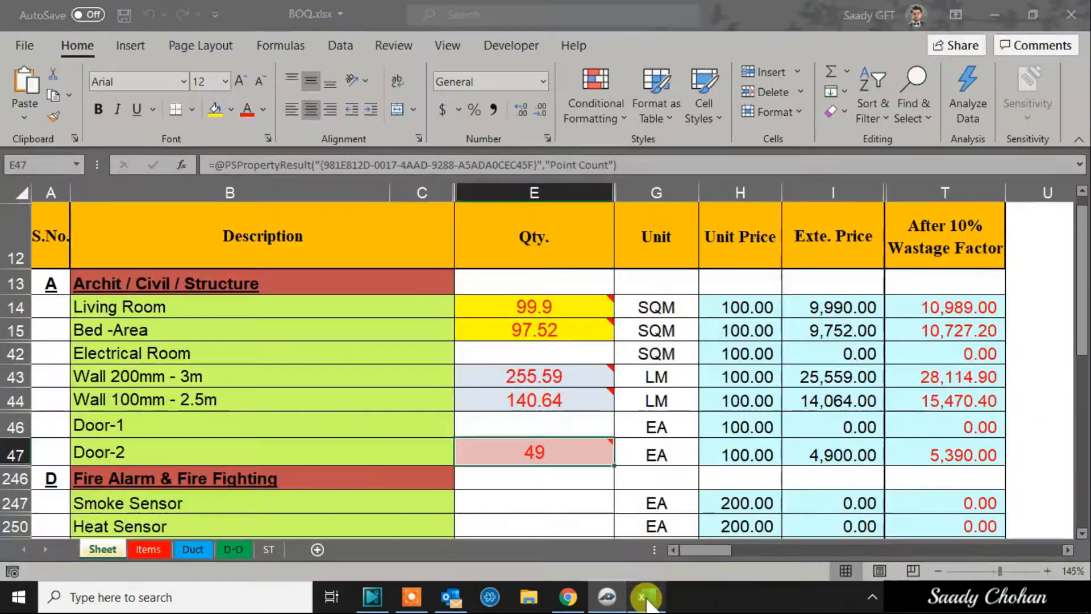
{"action": "left_click", "coordinate": [581, 423]}
{"action": "right_click", "coordinate": [581, 424]}
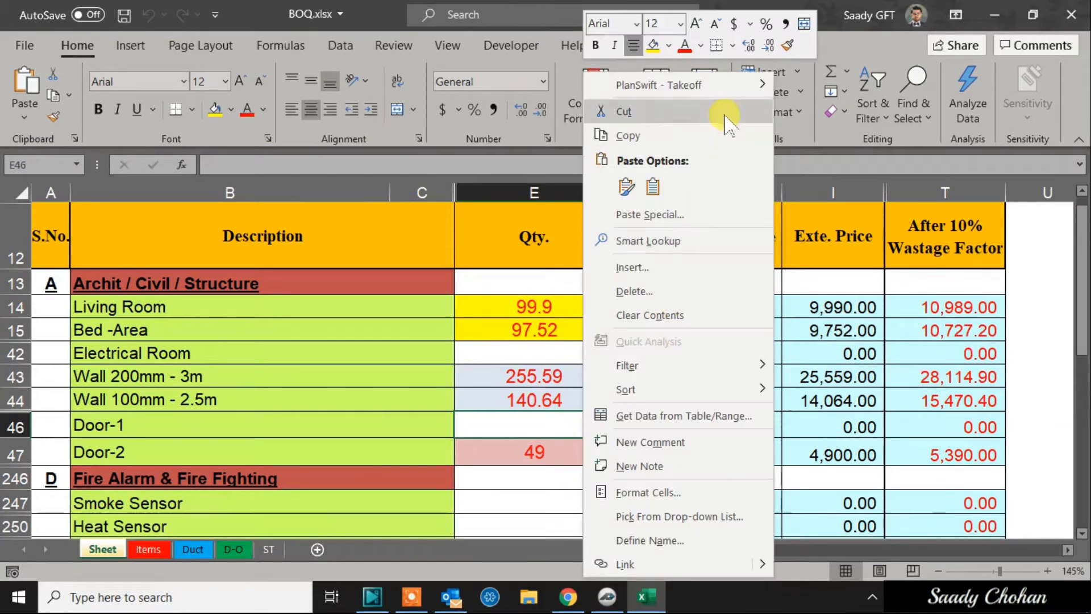
{"action": "mouse_move", "coordinate": [762, 85]}
{"action": "left_click", "coordinate": [818, 159]}
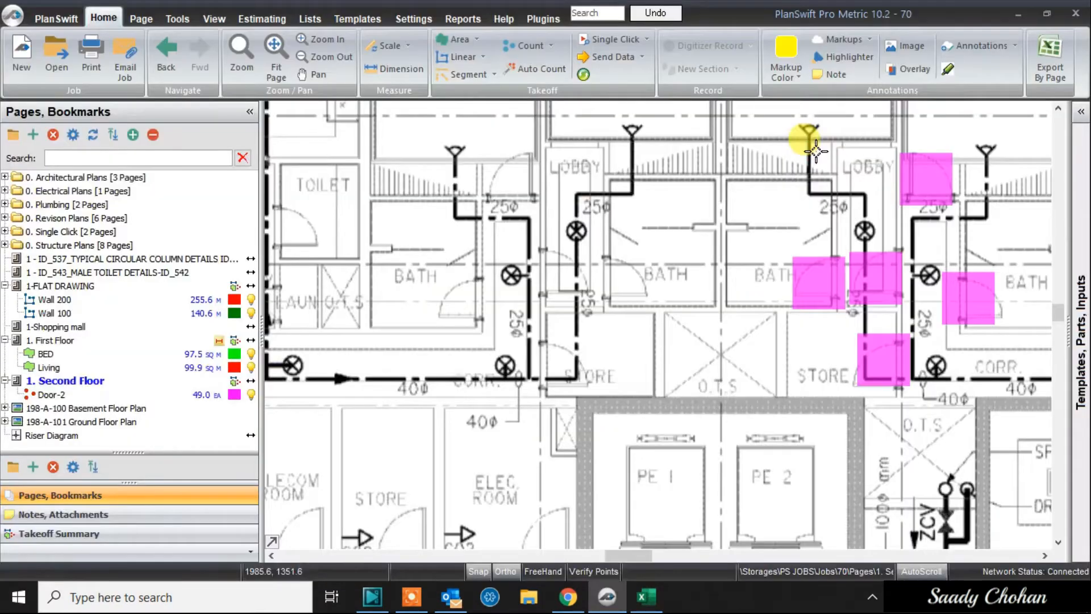
Step: Create the new count as Door-1 with a scaled circle shape
{"action": "type", "text": "Door"}
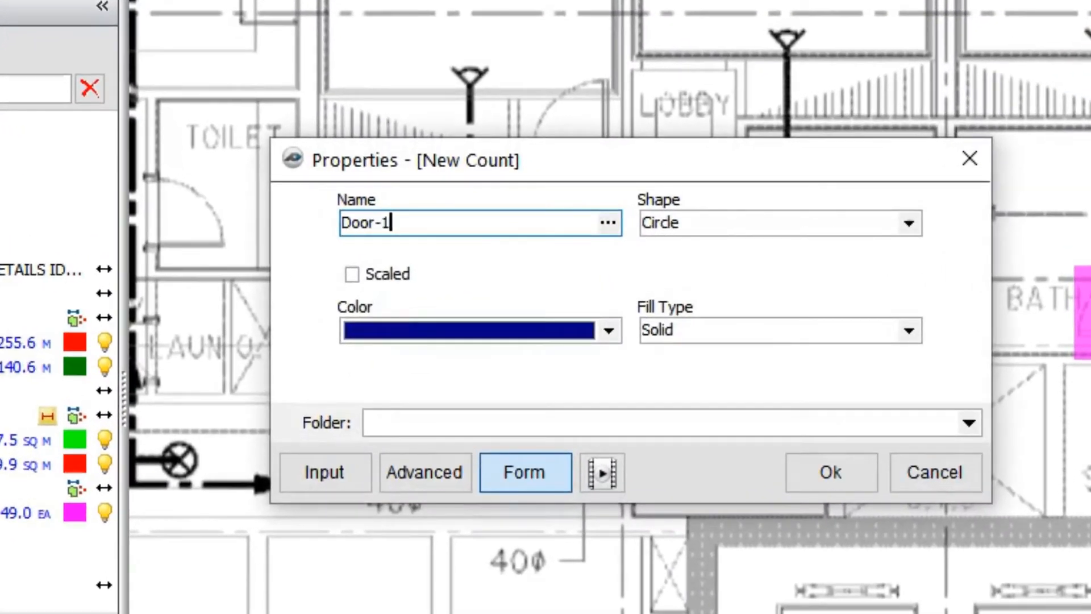
{"action": "type", "text": "-1"}
{"action": "left_click", "coordinate": [352, 274]}
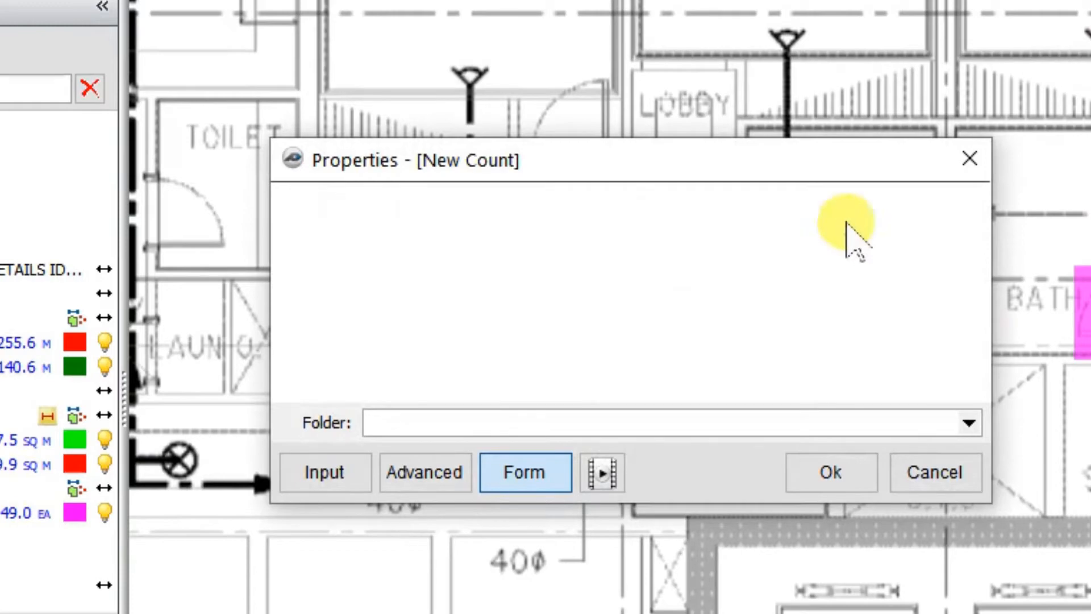
{"action": "left_click", "coordinate": [909, 223]}
{"action": "left_click", "coordinate": [912, 248]}
{"action": "left_click", "coordinate": [830, 477]}
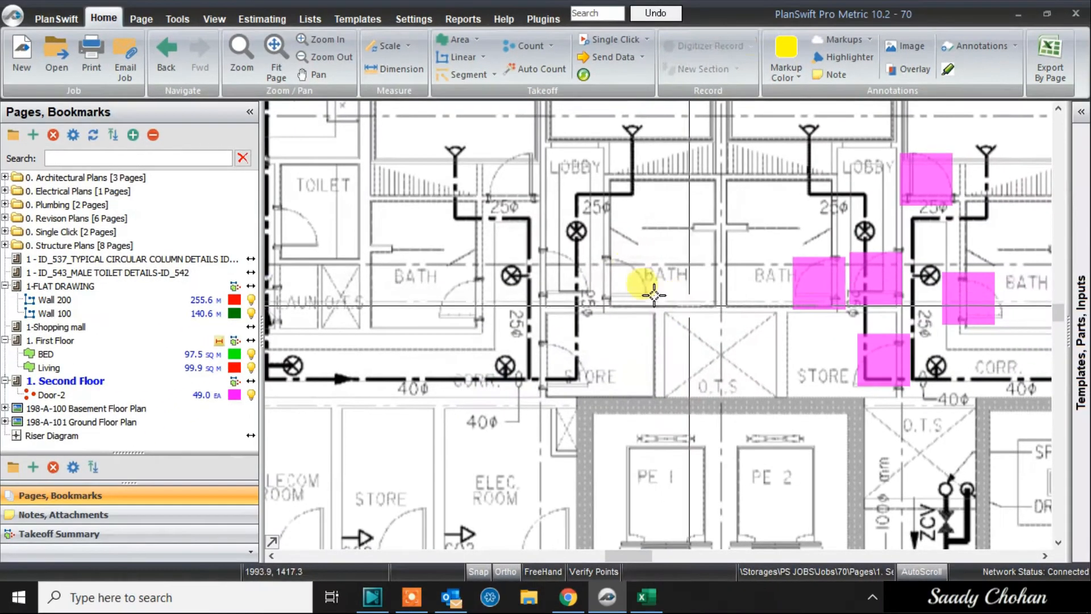
Step: Count six Door-1 doors at the baths, lobby, store, bedroom, and toilet north-west of lift PE 1
{"action": "left_click", "coordinate": [629, 279]}
{"action": "left_click", "coordinate": [554, 278]}
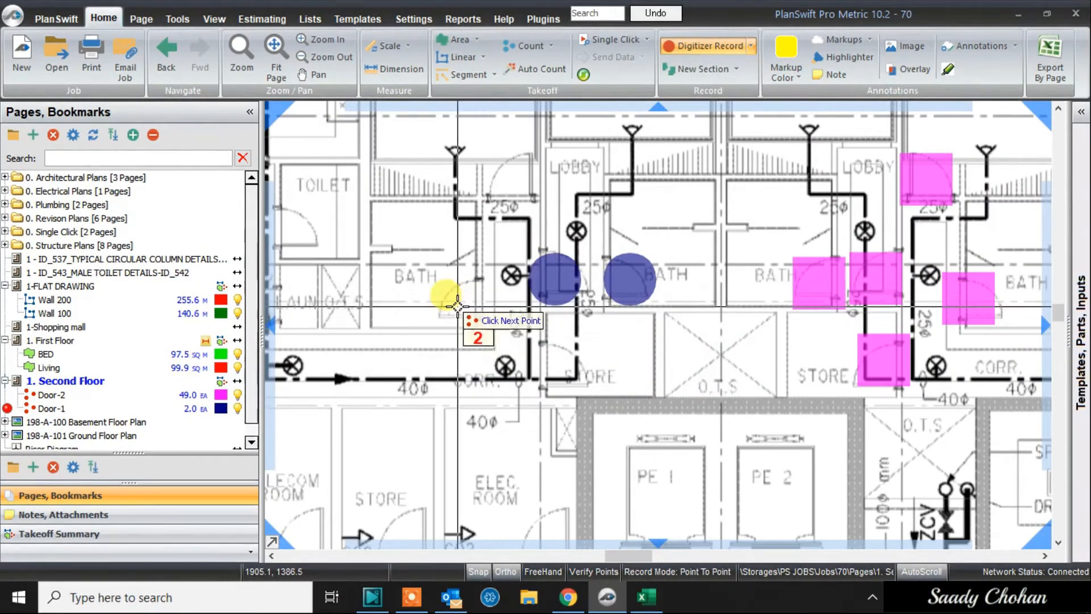
{"action": "left_click", "coordinate": [457, 306]}
{"action": "left_click", "coordinate": [543, 367]}
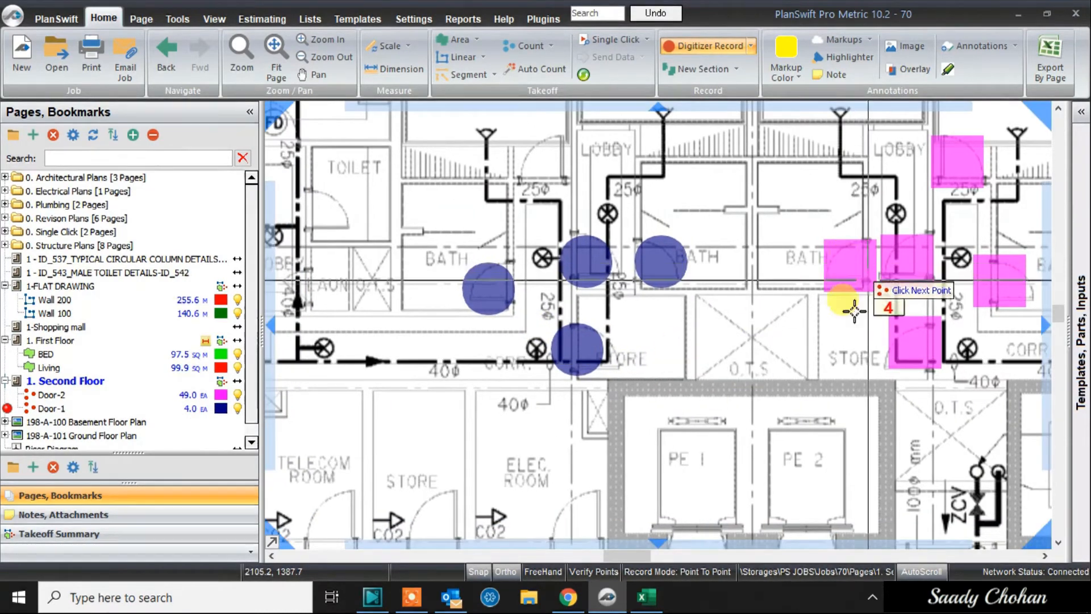
{"action": "left_click", "coordinate": [542, 166]}
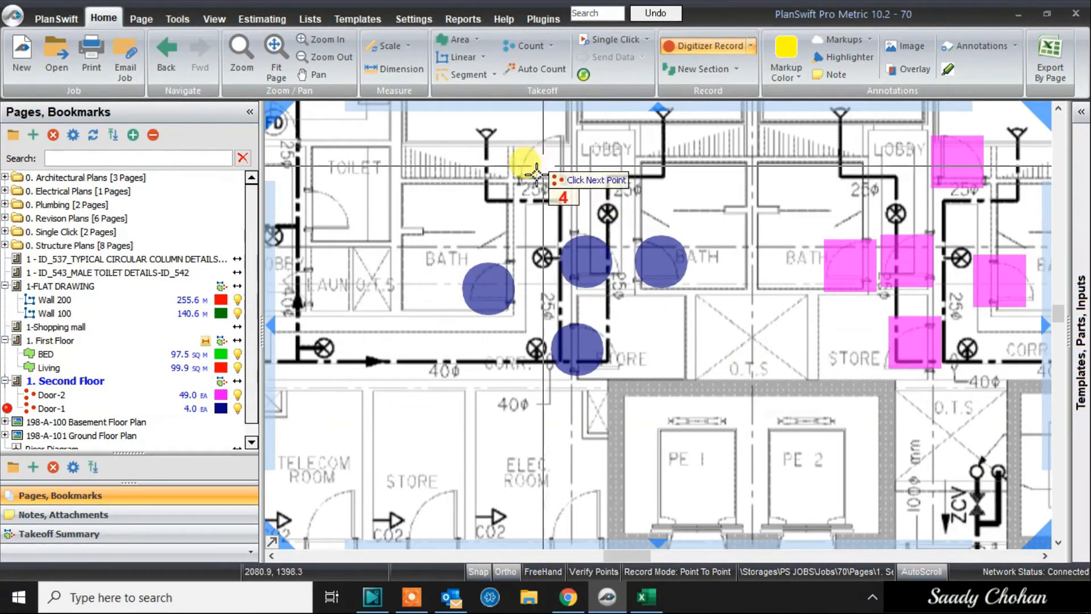
{"action": "left_click", "coordinate": [328, 214]}
{"action": "scroll", "coordinate": [377, 312], "scroll_direction": "down", "scroll_amount": 3}
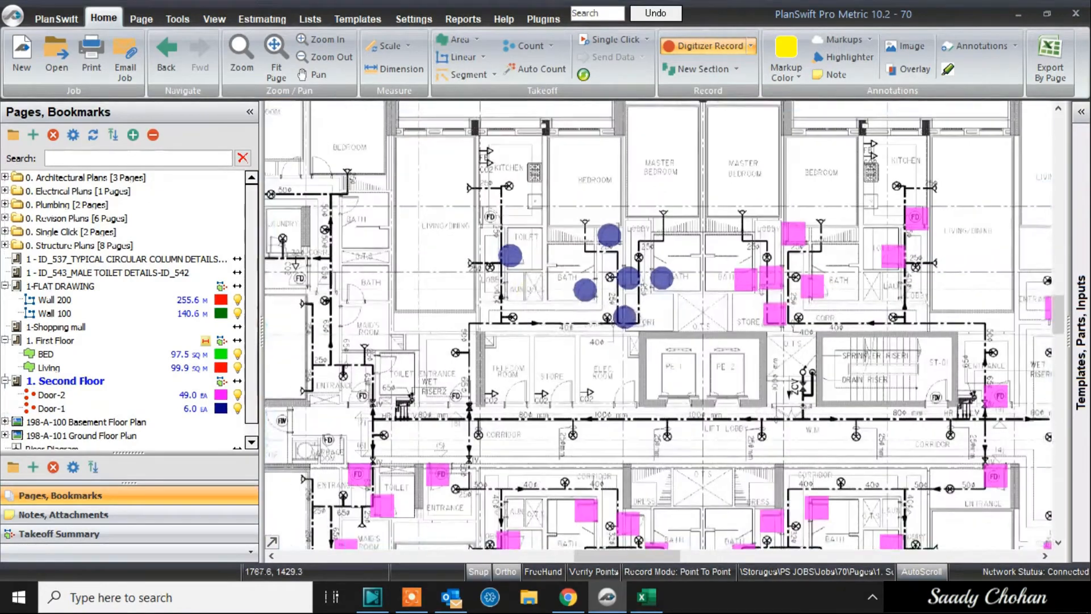
Step: Add three Door-1 doors at the store, telecom room, and entrance beside the wet riser along the corridor
{"action": "scroll", "coordinate": [528, 386], "scroll_direction": "up", "scroll_amount": 2}
{"action": "left_click", "coordinate": [576, 401]}
{"action": "left_click", "coordinate": [509, 399]}
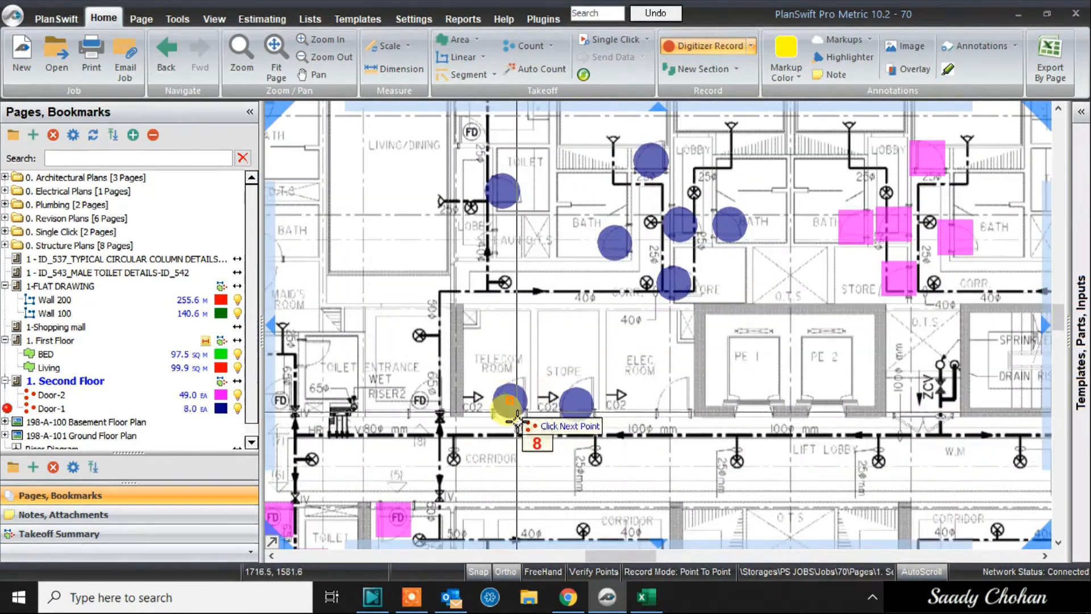
{"action": "left_click_drag", "start_coordinate": [497, 449], "coordinate": [655, 387]}
{"action": "left_click", "coordinate": [584, 338]}
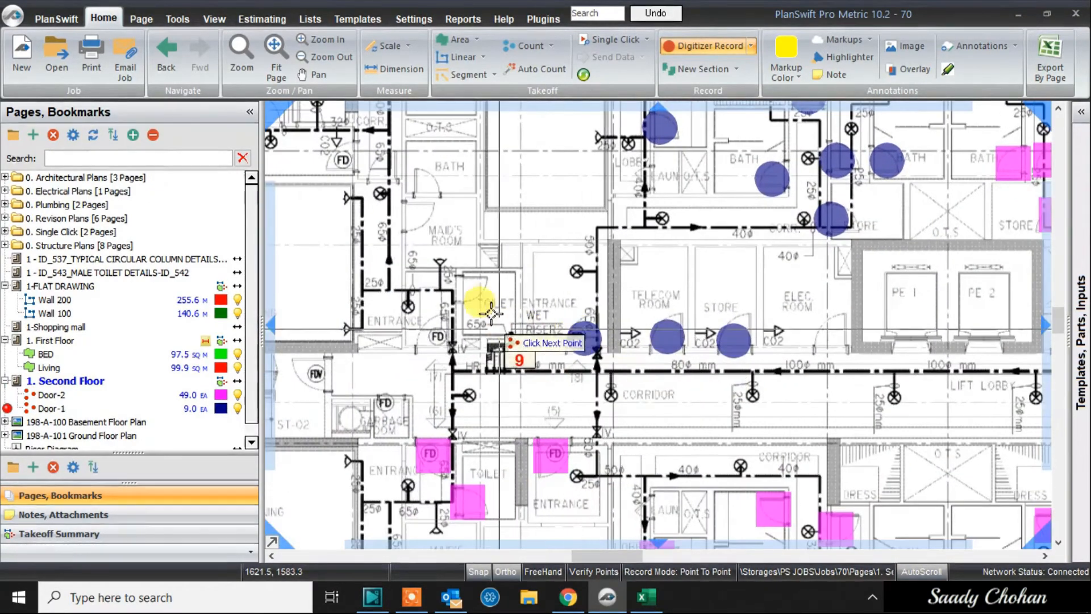
Step: Add Door-1 doors at the toilet, entrance, and maid's room west of the wet riser, and stop recording
{"action": "left_click", "coordinate": [472, 288]}
{"action": "left_click", "coordinate": [432, 340]}
{"action": "left_click", "coordinate": [414, 214]}
{"action": "scroll", "coordinate": [385, 166], "scroll_direction": "up", "scroll_amount": 3}
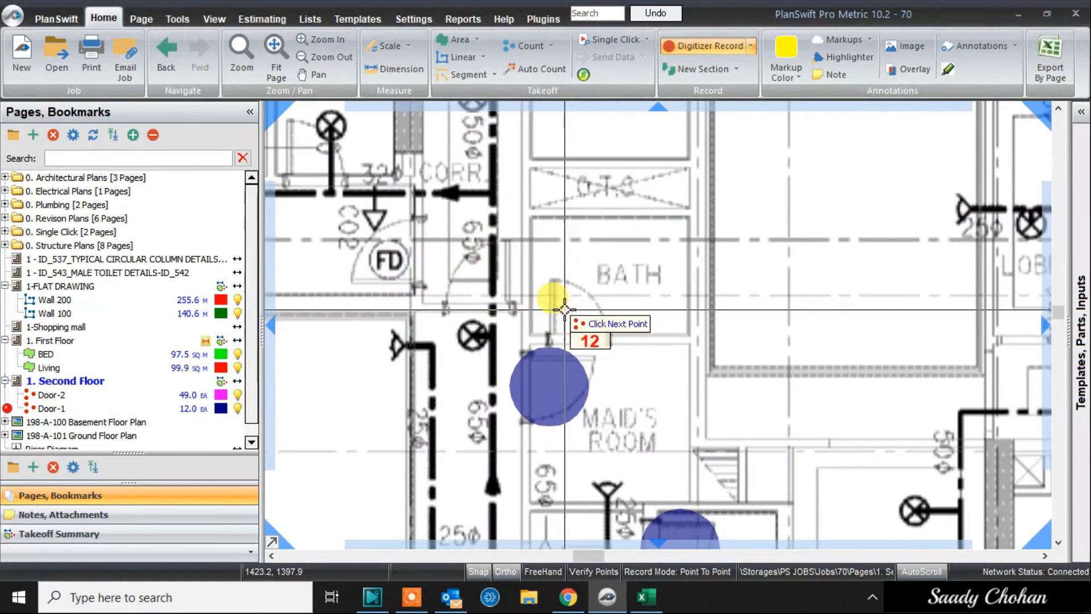
{"action": "right_click", "coordinate": [587, 256]}
{"action": "left_click", "coordinate": [608, 287]}
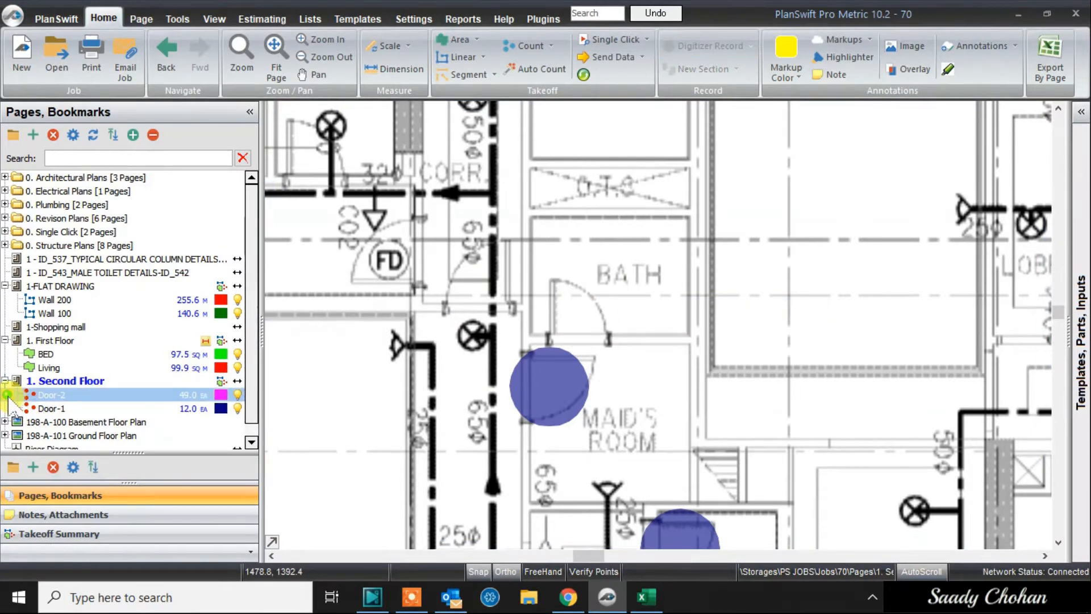
Step: Resume the Door-2 count, add five doors at the bath, corridor, FD doorway, laundry, and store north of the maid's room, and stop recording
{"action": "left_click", "coordinate": [574, 315]}
{"action": "left_click", "coordinate": [477, 287]}
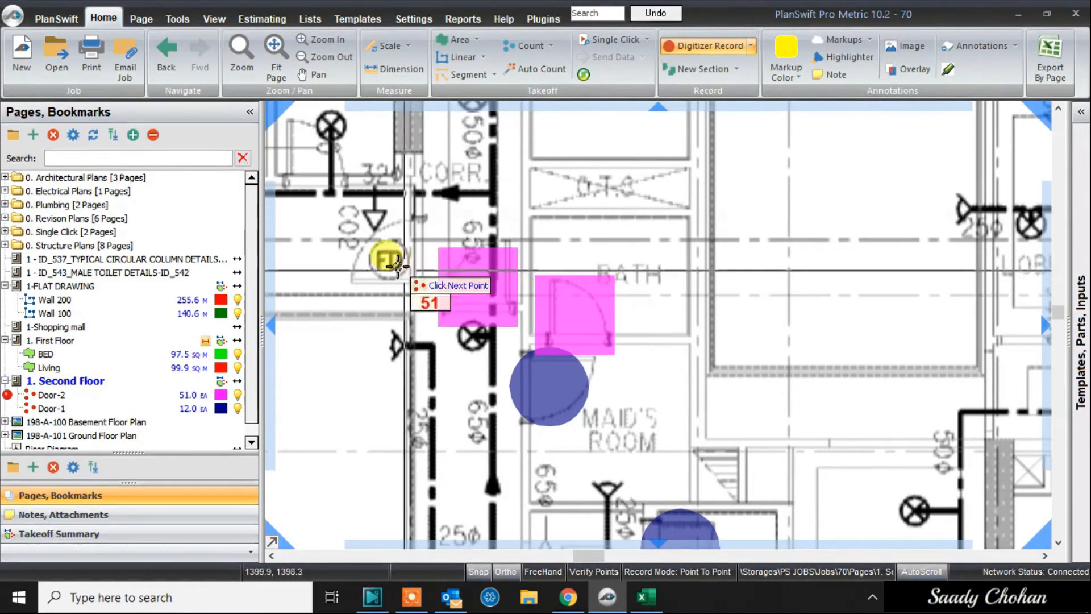
{"action": "left_click", "coordinate": [372, 251]}
{"action": "scroll", "coordinate": [522, 206], "scroll_direction": "down", "scroll_amount": 2}
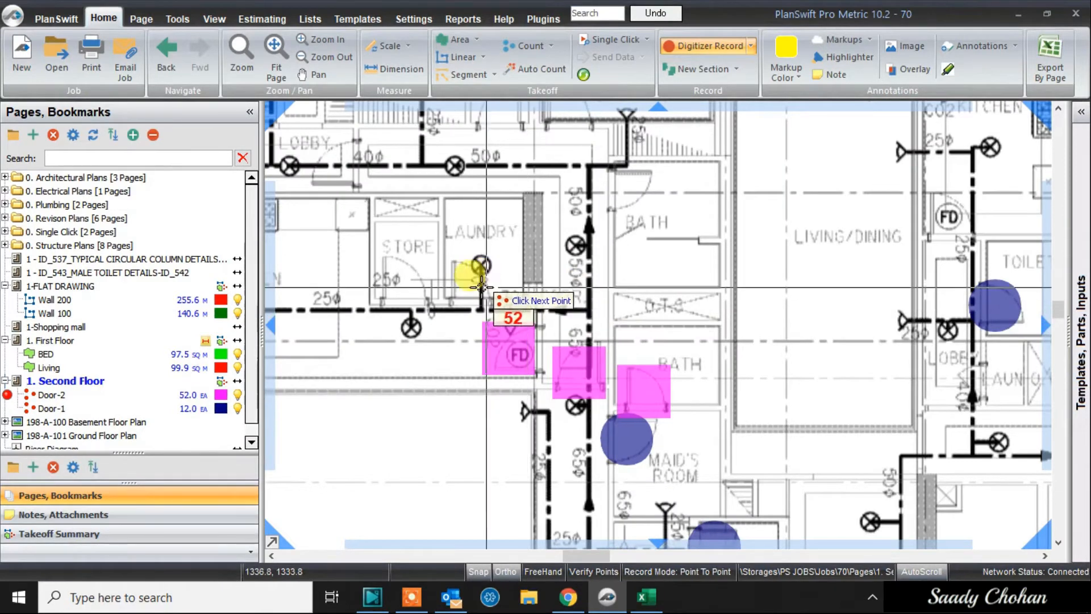
{"action": "left_click", "coordinate": [475, 277]}
{"action": "left_click", "coordinate": [398, 284]}
{"action": "right_click", "coordinate": [651, 289]}
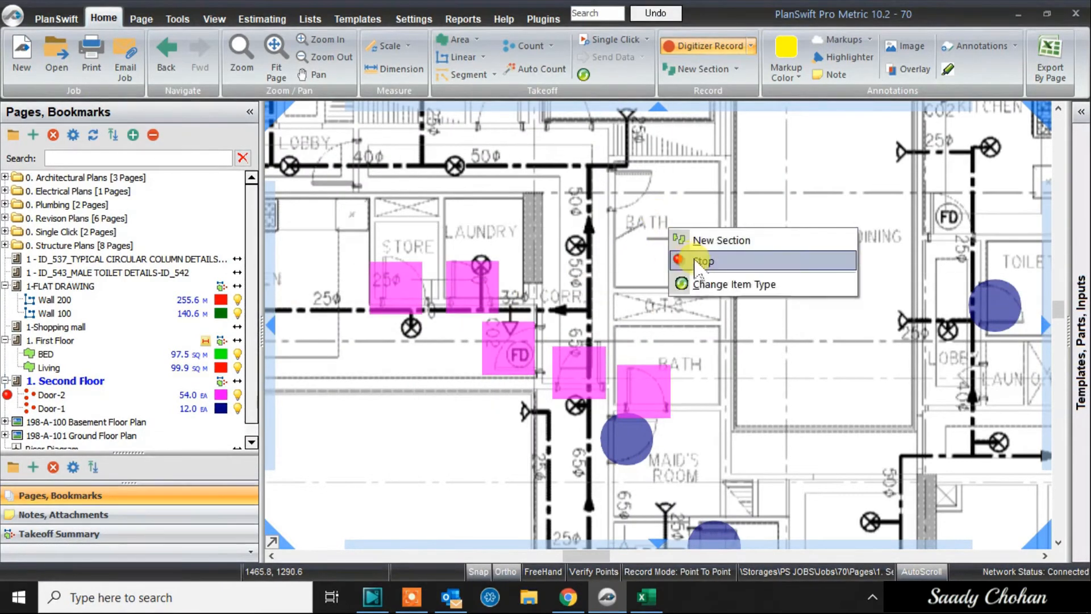
{"action": "left_click", "coordinate": [676, 298]}
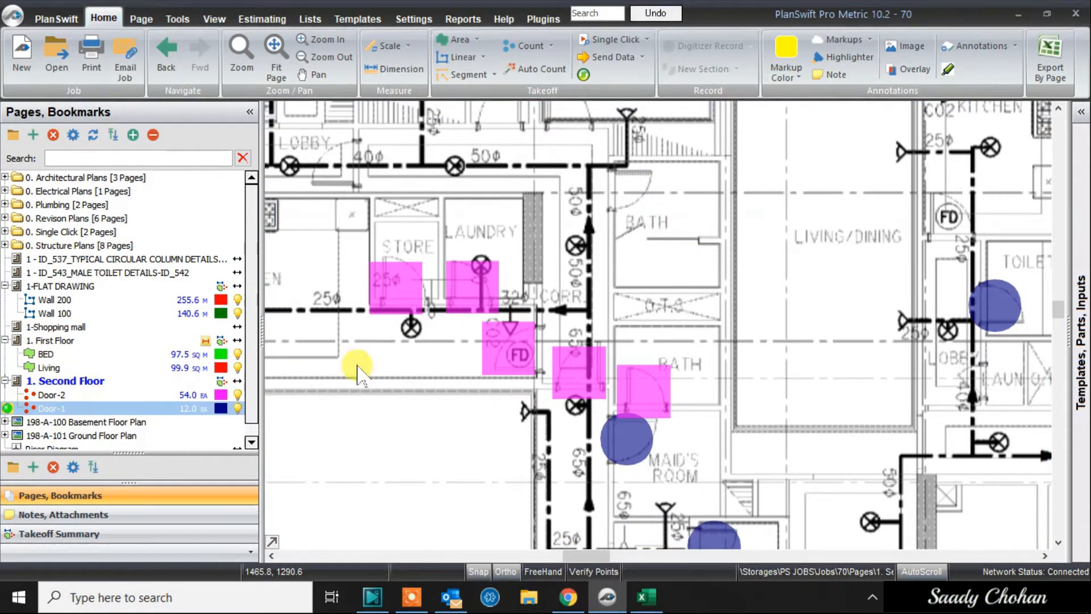
Step: Resume the Door-1 count, add four doors at the upper bath, two bedrooms, and lobby of the north-west flat, and stop recording
{"action": "left_click", "coordinate": [625, 183]}
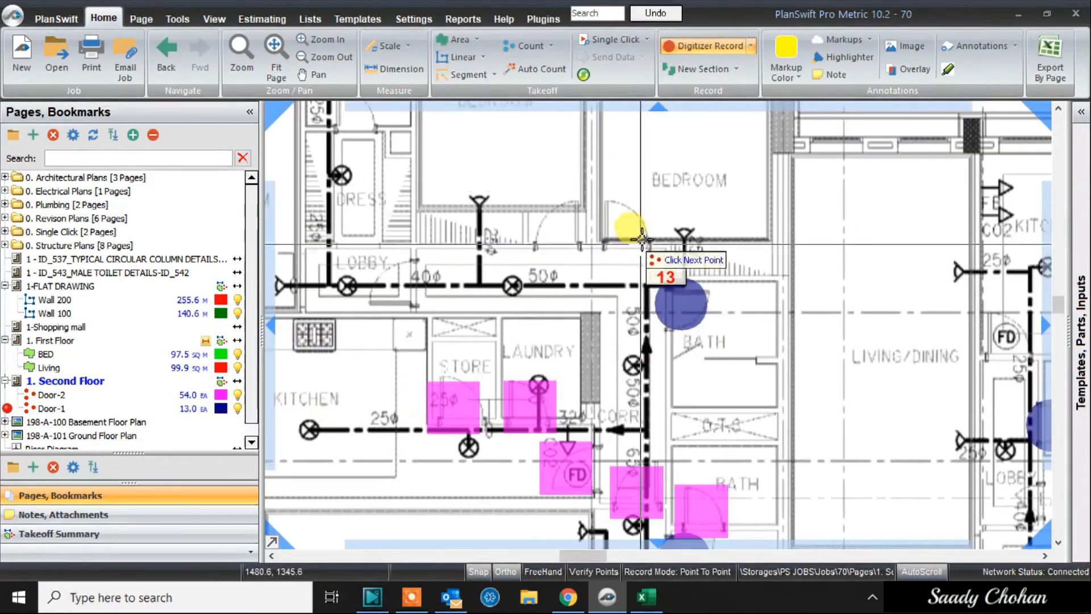
{"action": "left_click", "coordinate": [623, 222]}
{"action": "left_click", "coordinate": [567, 225]}
{"action": "left_click", "coordinate": [396, 287]}
{"action": "scroll", "coordinate": [432, 216], "scroll_direction": "down", "scroll_amount": 2}
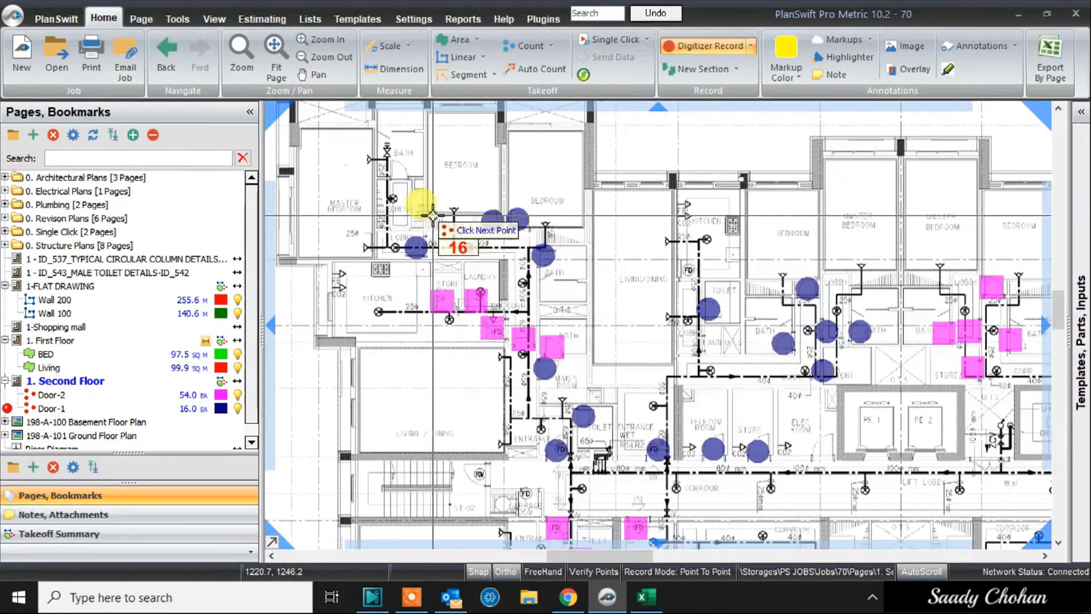
{"action": "right_click", "coordinate": [603, 246]}
{"action": "left_click", "coordinate": [617, 279]}
Step: Show the takeoff legend on the Second Floor page and place it enlarged below the floor plan
{"action": "scroll", "coordinate": [599, 272], "scroll_direction": "down", "scroll_amount": 3}
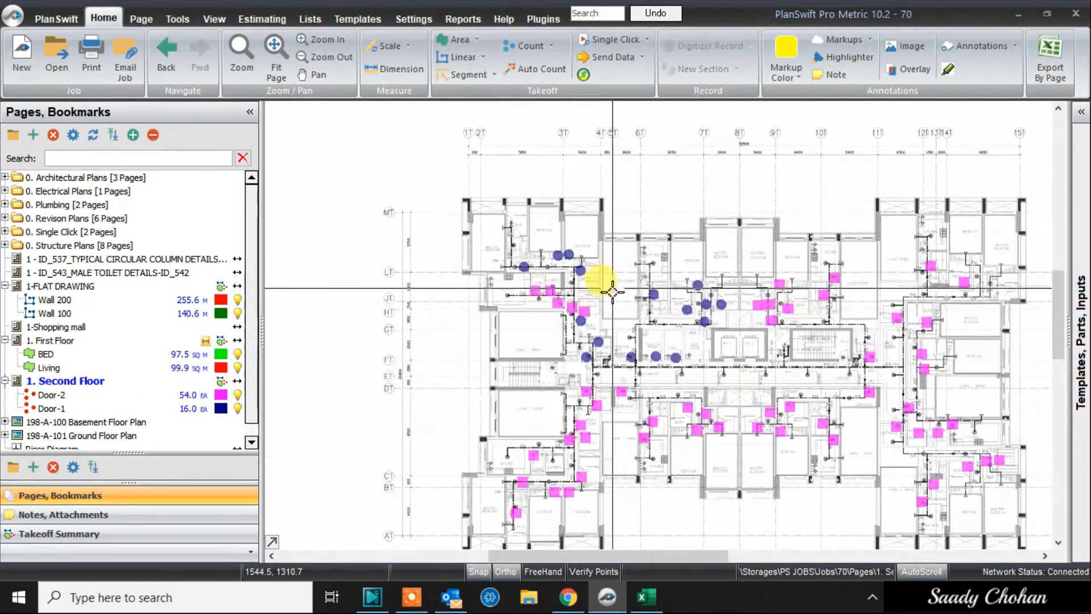
{"action": "left_click_drag", "start_coordinate": [593, 281], "coordinate": [570, 236]}
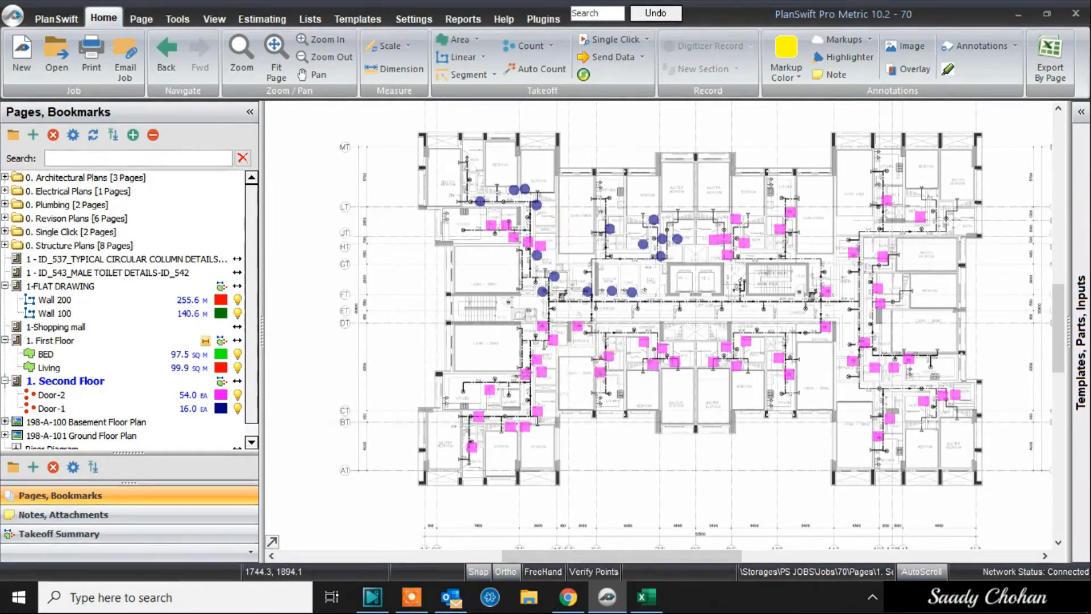
{"action": "left_click_drag", "start_coordinate": [618, 375], "coordinate": [589, 353]}
{"action": "right_click", "coordinate": [608, 427]}
{"action": "left_click", "coordinate": [671, 304]}
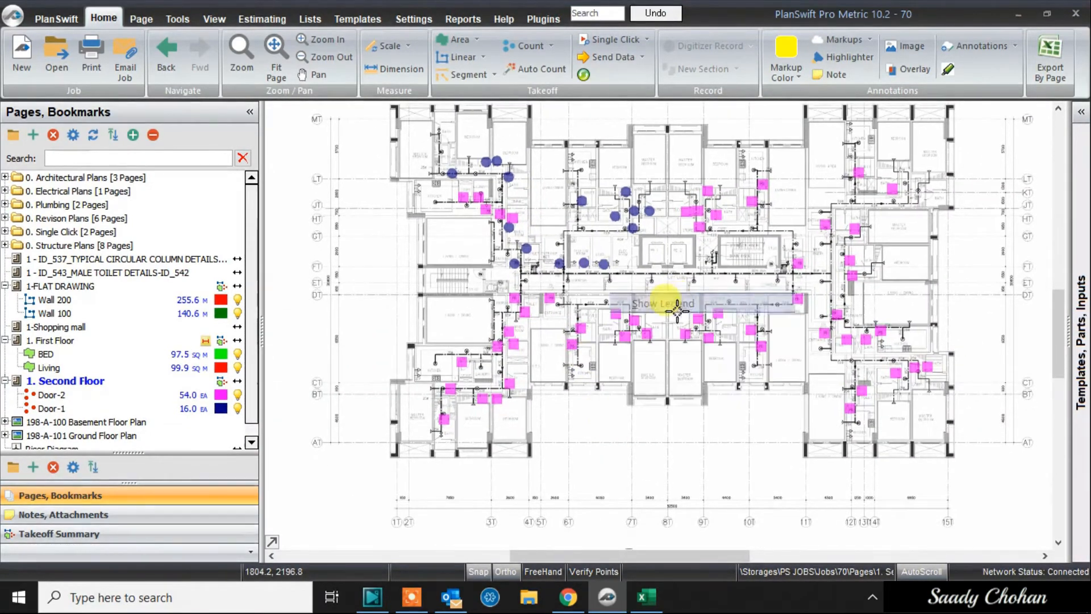
{"action": "scroll", "coordinate": [710, 278], "scroll_direction": "down", "scroll_amount": 2}
{"action": "left_click_drag", "start_coordinate": [426, 540], "coordinate": [643, 400]}
{"action": "left_click_drag", "start_coordinate": [558, 436], "coordinate": [525, 435]}
{"action": "left_click_drag", "start_coordinate": [764, 434], "coordinate": [850, 471]}
{"action": "left_click", "coordinate": [917, 417]}
{"action": "scroll", "coordinate": [819, 375], "scroll_direction": "up", "scroll_amount": 1}
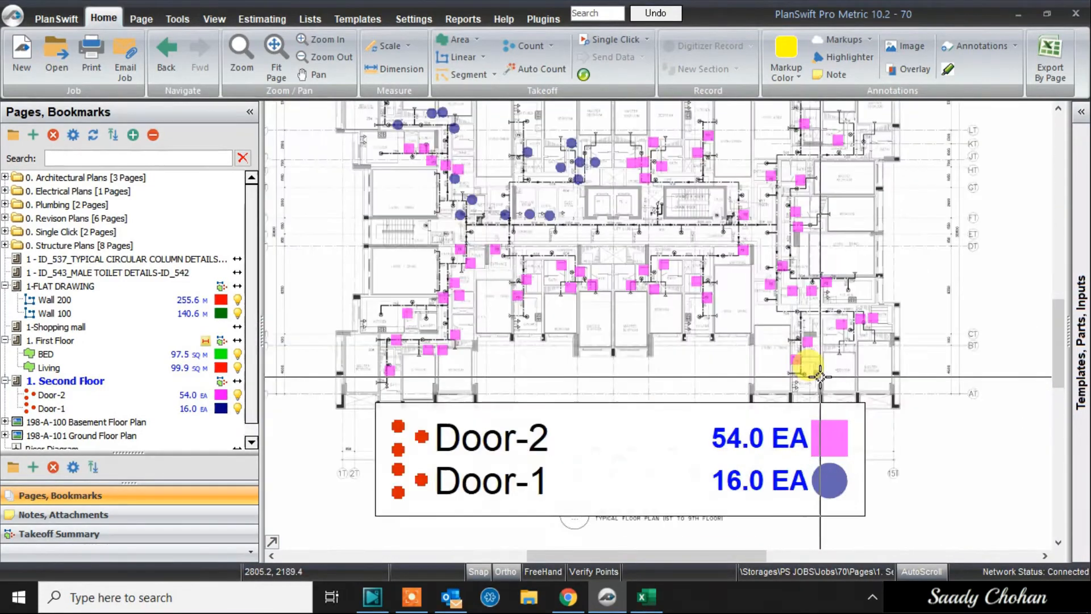
{"action": "left_click_drag", "start_coordinate": [819, 375], "coordinate": [833, 409]}
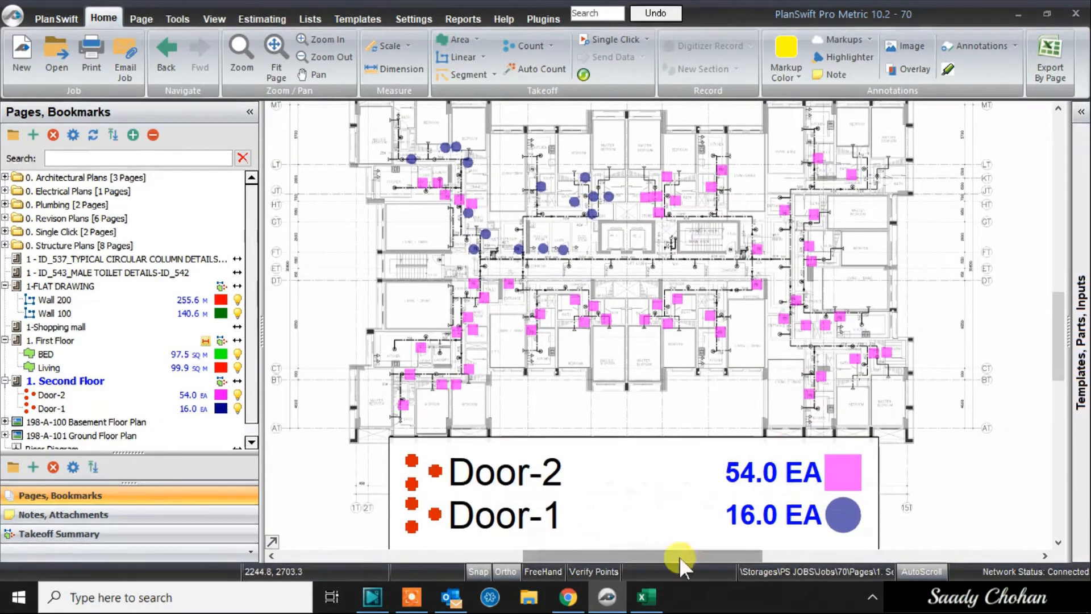
Step: Check the linked Door-1 and Door-2 quantities in BOQ.xlsx in Excel, and return to PlanSwift
{"action": "left_click", "coordinate": [656, 595]}
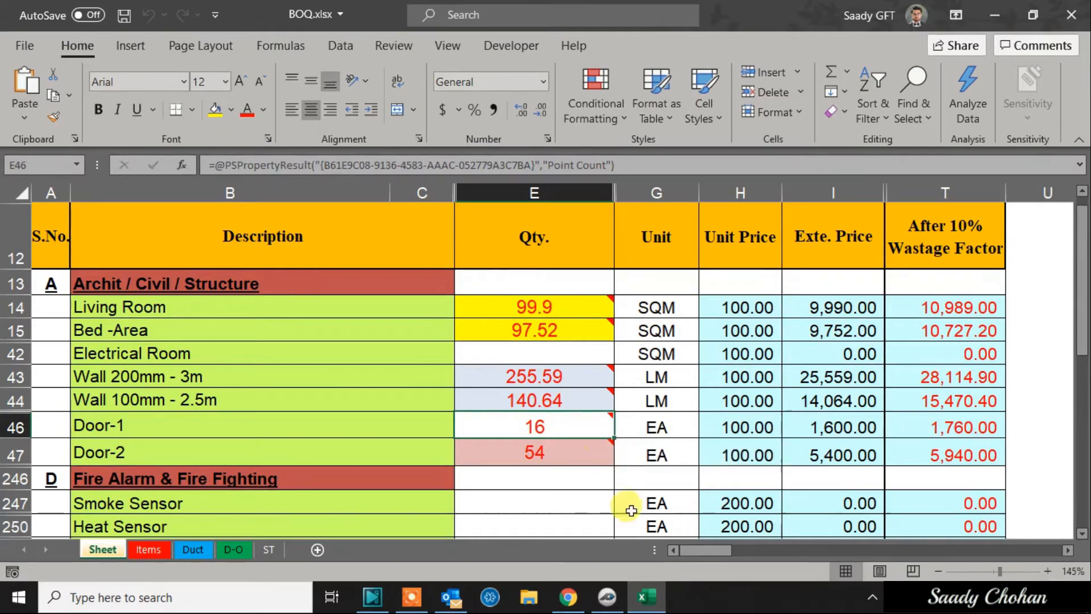
{"action": "left_click", "coordinate": [643, 597]}
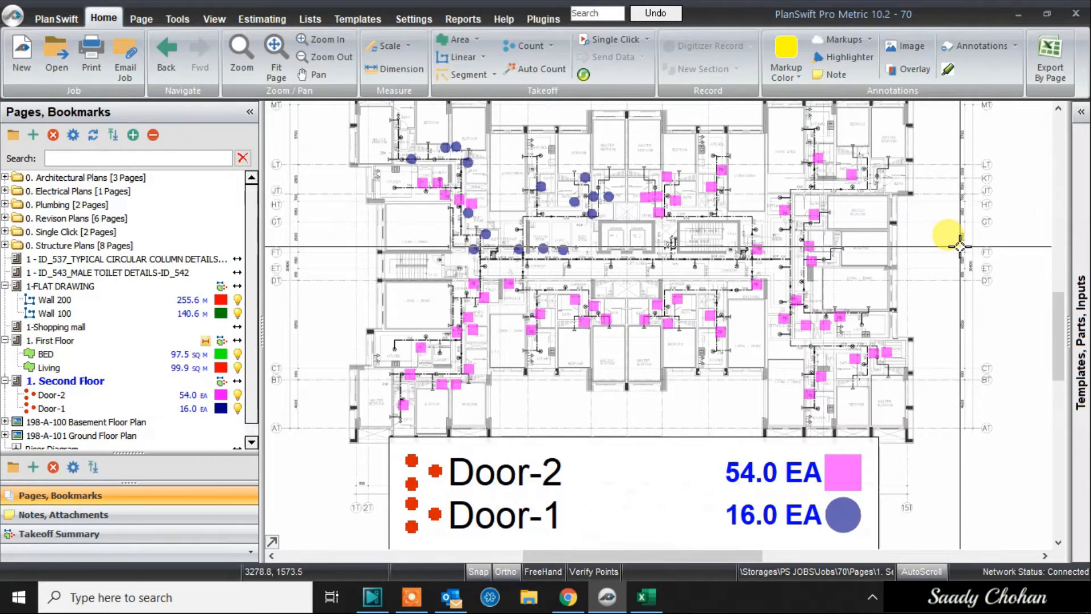
Step: Collapse the page tree, open the First Floor page, and examine the crossed-circle sprinkler symbol in the kitchen
{"action": "left_click", "coordinate": [153, 135]}
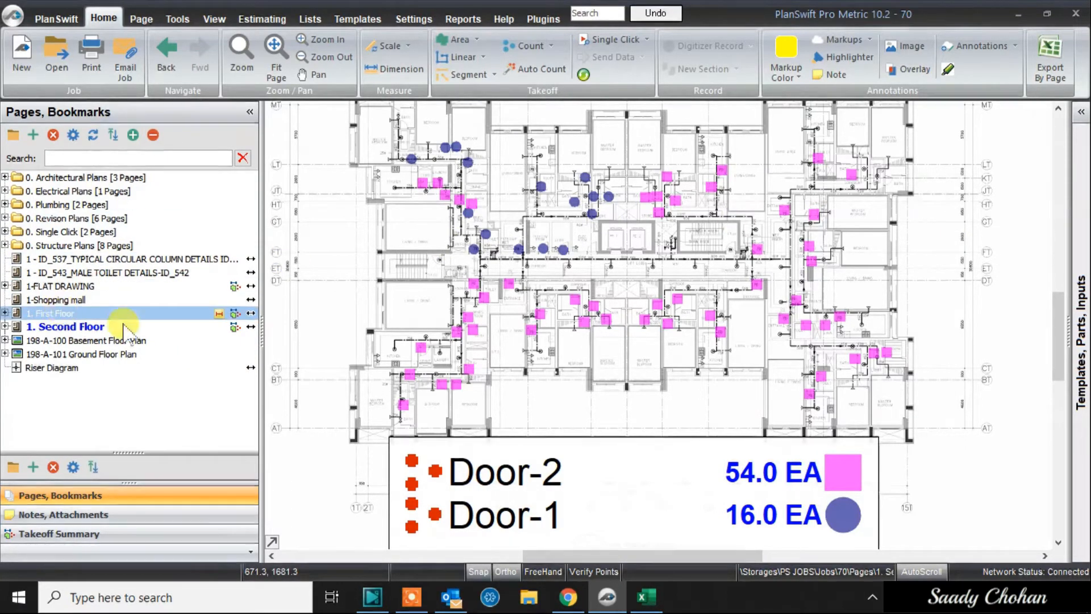
{"action": "left_click", "coordinate": [122, 313]}
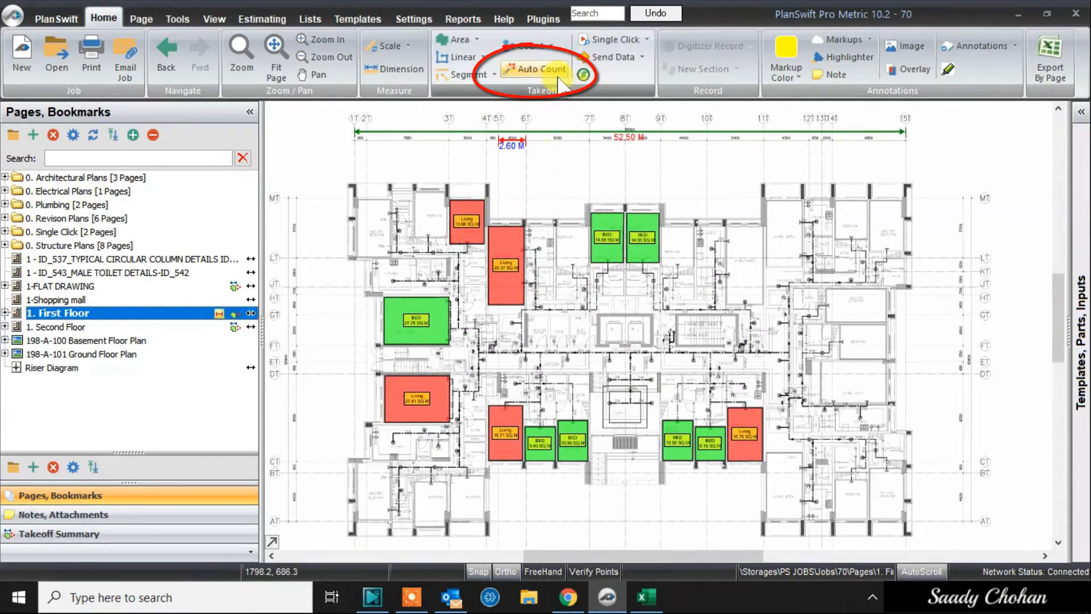
{"action": "left_click", "coordinate": [560, 84]}
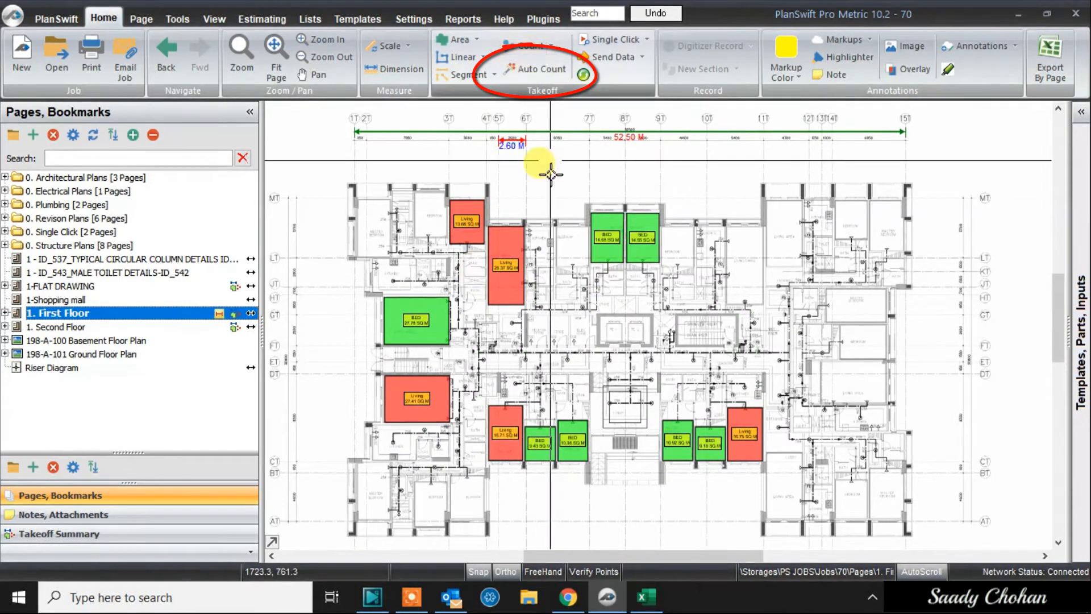
{"action": "scroll", "coordinate": [741, 230], "scroll_direction": "up", "scroll_amount": 5}
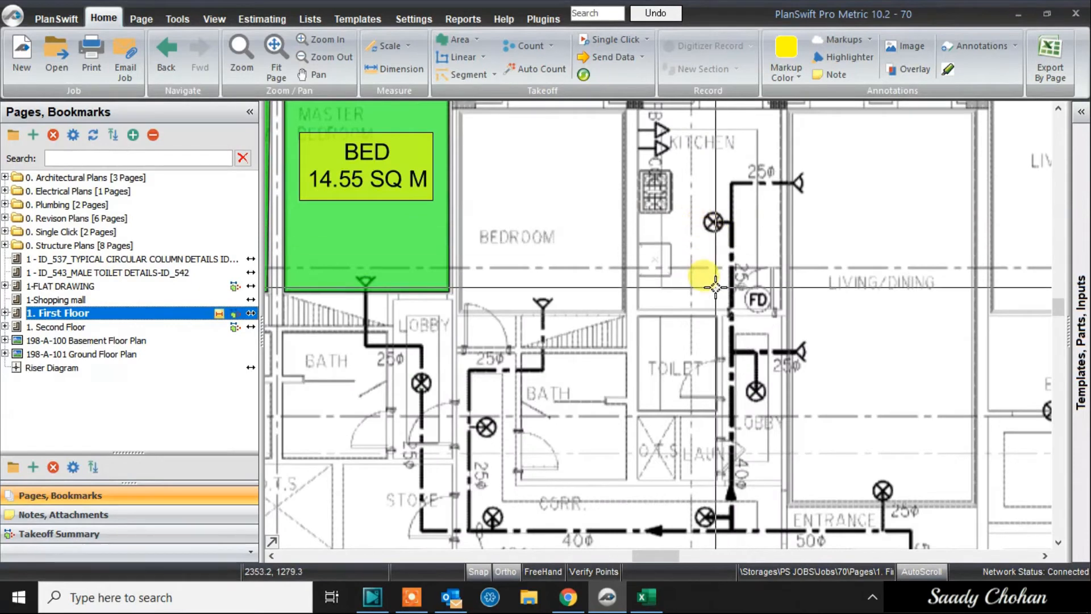
{"action": "scroll", "coordinate": [715, 222], "scroll_direction": "up", "scroll_amount": 4}
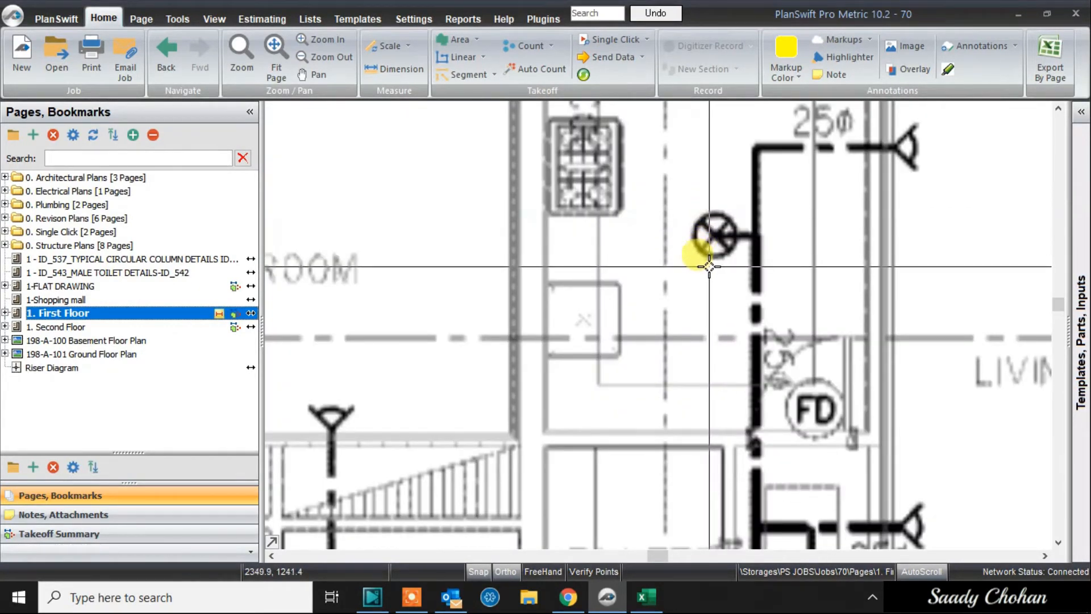
{"action": "left_click_drag", "start_coordinate": [281, 273], "coordinate": [524, 314]}
{"action": "scroll", "coordinate": [523, 316], "scroll_direction": "up", "scroll_amount": 2}
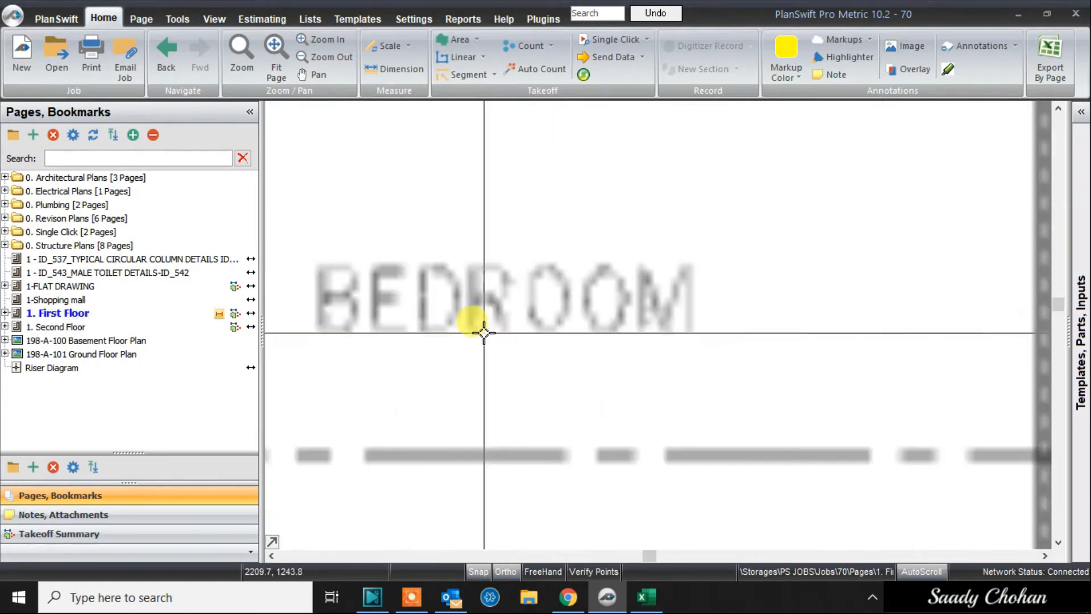
{"action": "scroll", "coordinate": [483, 329], "scroll_direction": "down", "scroll_amount": 5}
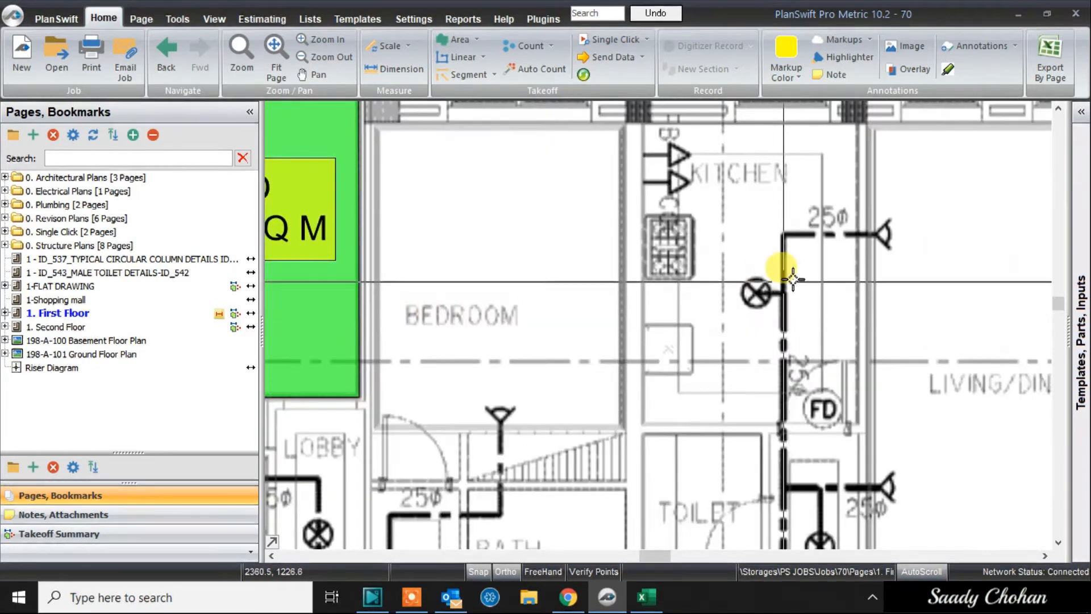
{"action": "scroll", "coordinate": [774, 290], "scroll_direction": "up", "scroll_amount": 2}
{"action": "scroll", "coordinate": [775, 289], "scroll_direction": "up", "scroll_amount": 1}
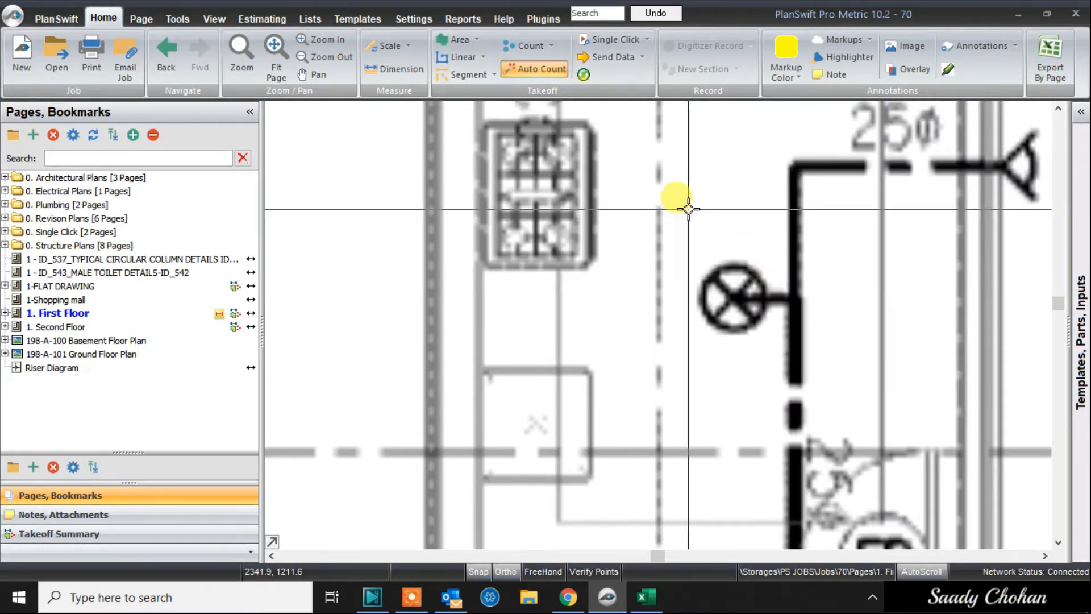
Step: Define a new red Auto Count named ITEM/ SPK and pick the kitchen's crossed-circle sprinkler symbol as its sample image
{"action": "type", "text": "ITEM/ S"}
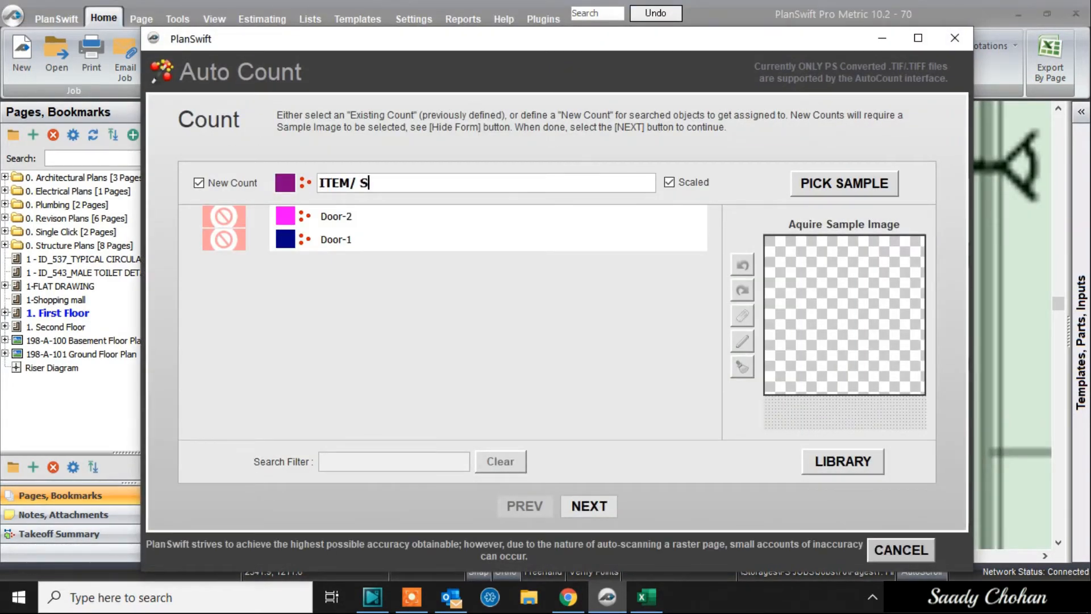
{"action": "type", "text": "PK"}
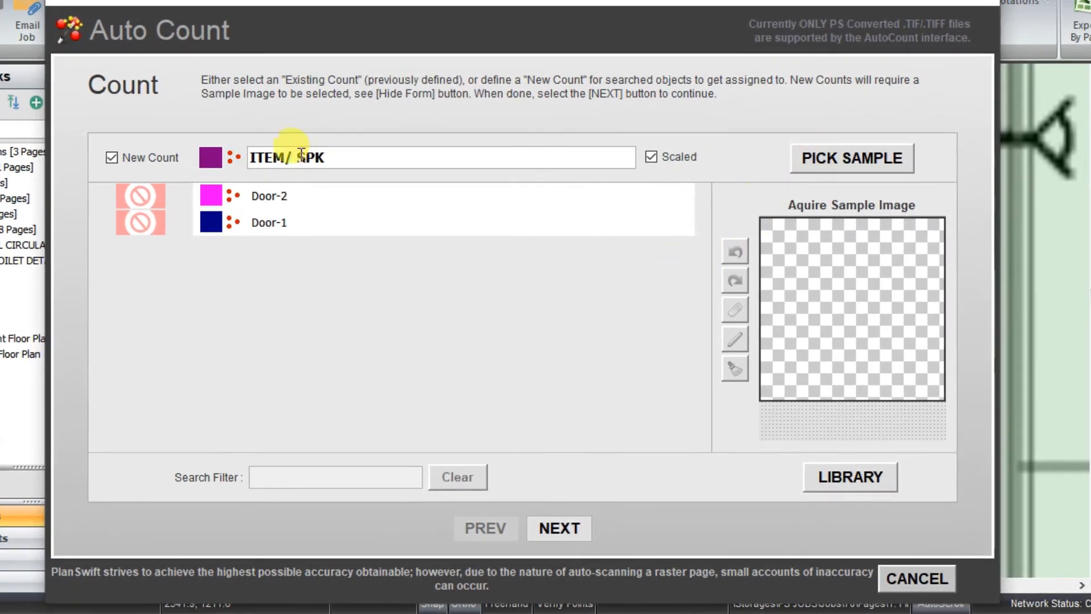
{"action": "left_click", "coordinate": [212, 160]}
{"action": "left_click", "coordinate": [218, 227]}
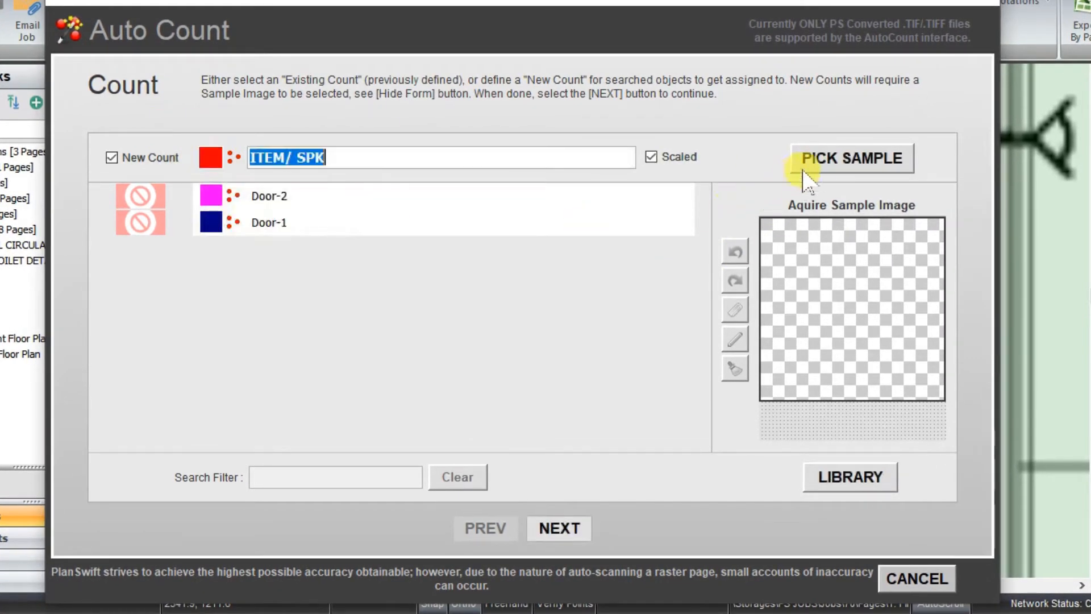
{"action": "left_click", "coordinate": [803, 165]}
{"action": "left_click_drag", "start_coordinate": [680, 229], "coordinate": [743, 336]}
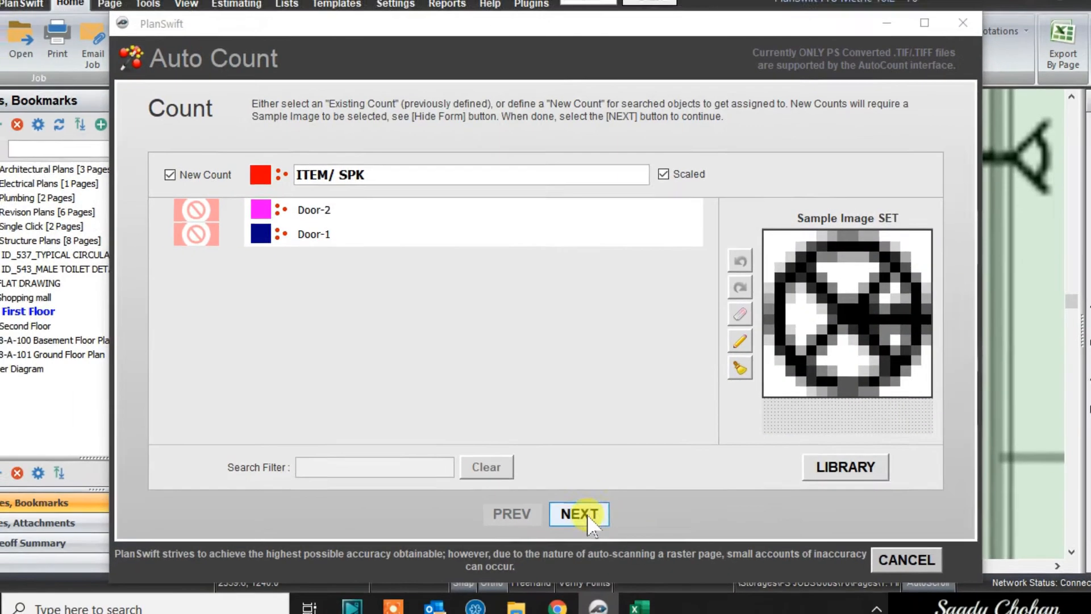
Step: Shrink the Auto Count search region to fit just the First Floor building plan and run the symbol search
{"action": "left_click", "coordinate": [564, 524]}
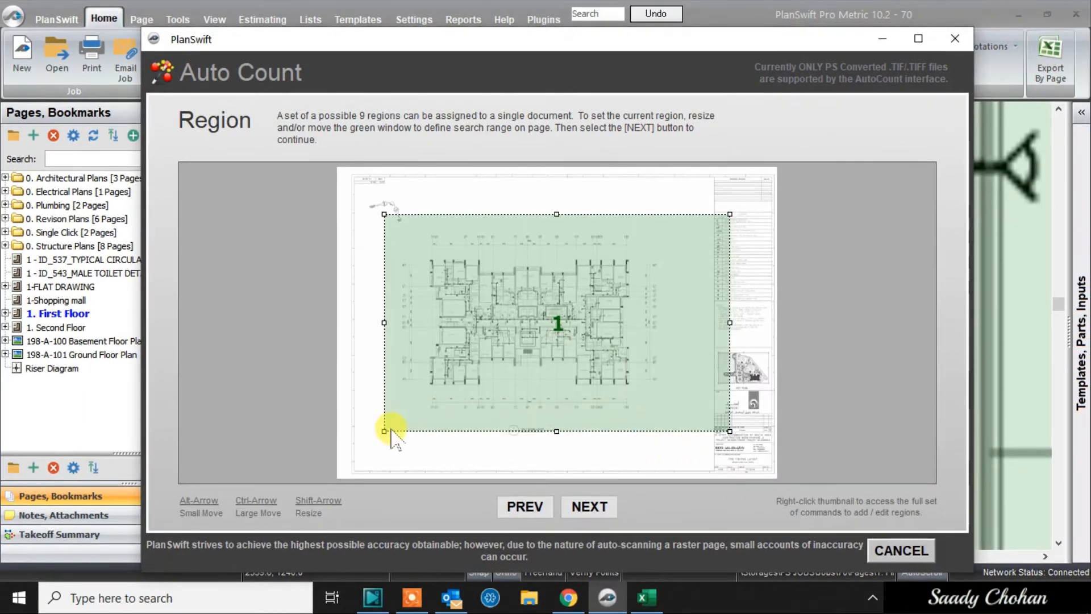
{"action": "left_click_drag", "start_coordinate": [385, 432], "coordinate": [427, 392]}
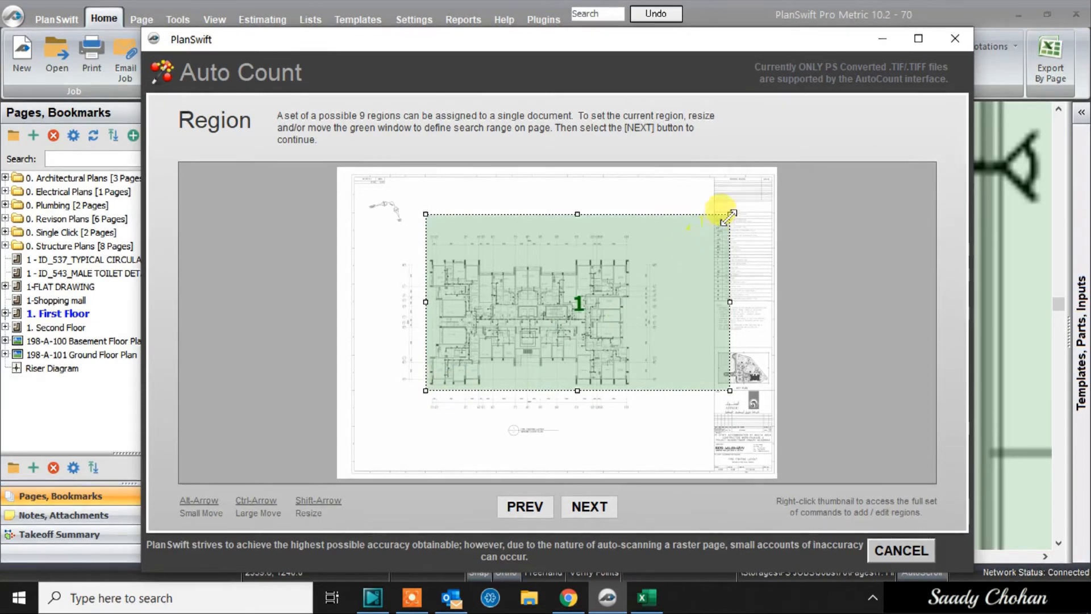
{"action": "left_click_drag", "start_coordinate": [730, 214], "coordinate": [629, 252]}
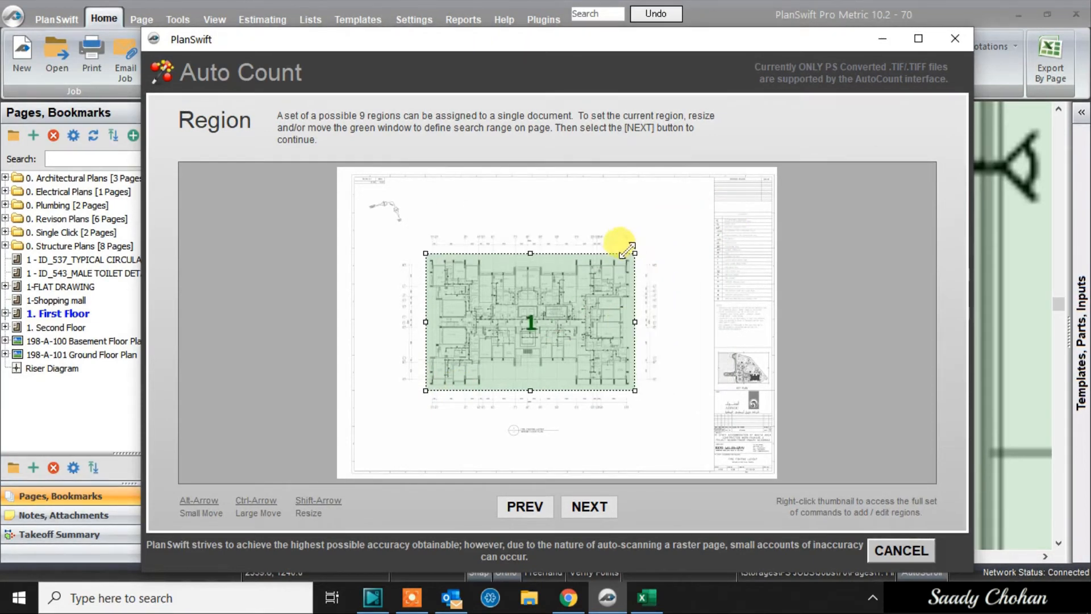
{"action": "left_click", "coordinate": [594, 507]}
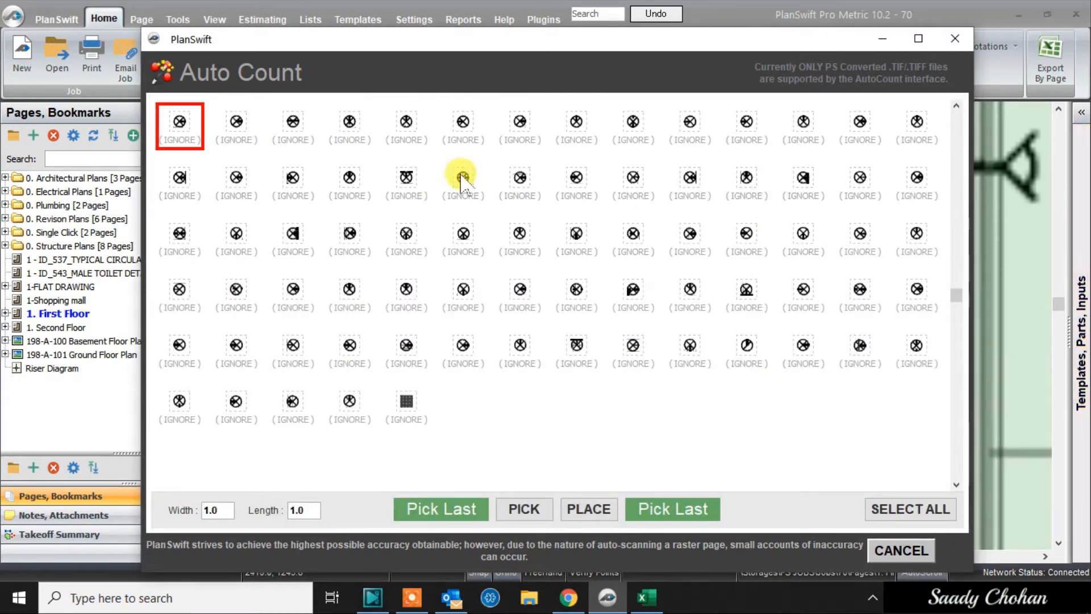
Step: Mark all matched sprinkler symbols for placement except the grid-pattern match, and place them on the plan
{"action": "left_click", "coordinate": [237, 128]}
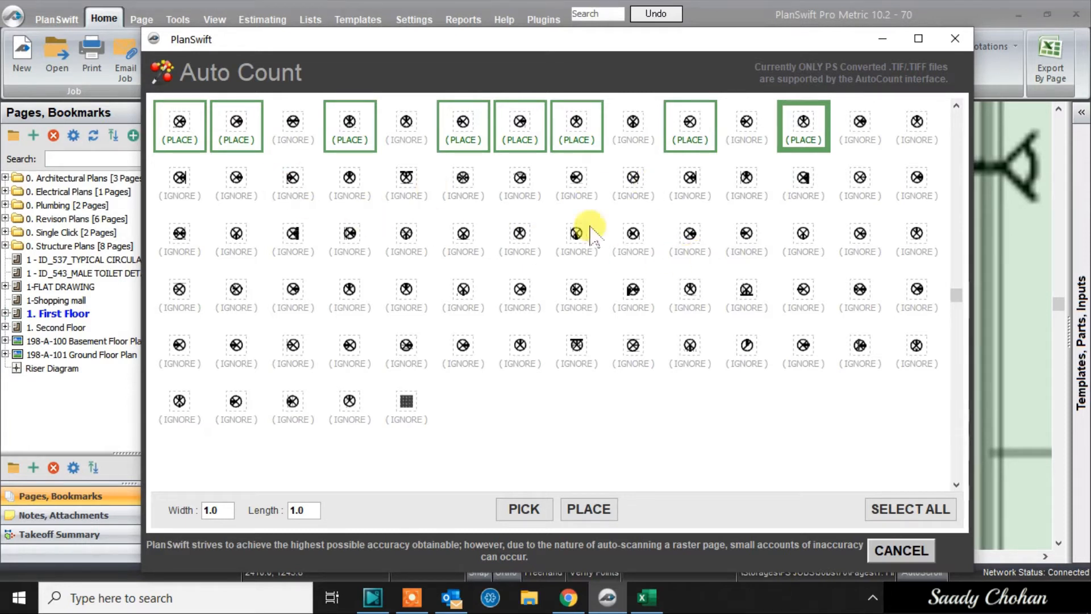
{"action": "left_click", "coordinate": [895, 507]}
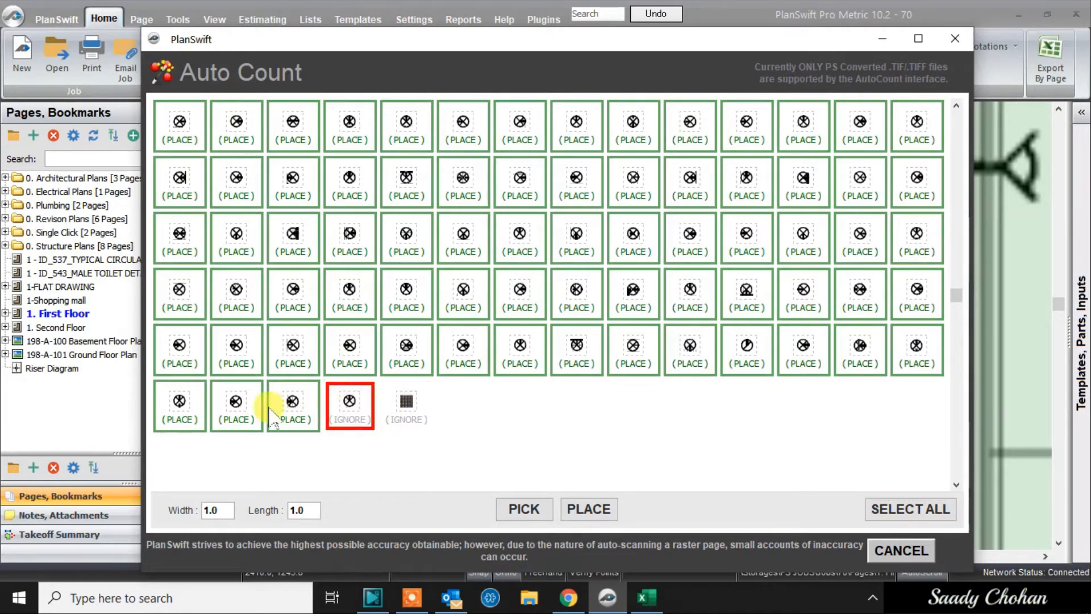
{"action": "left_click", "coordinate": [181, 402]}
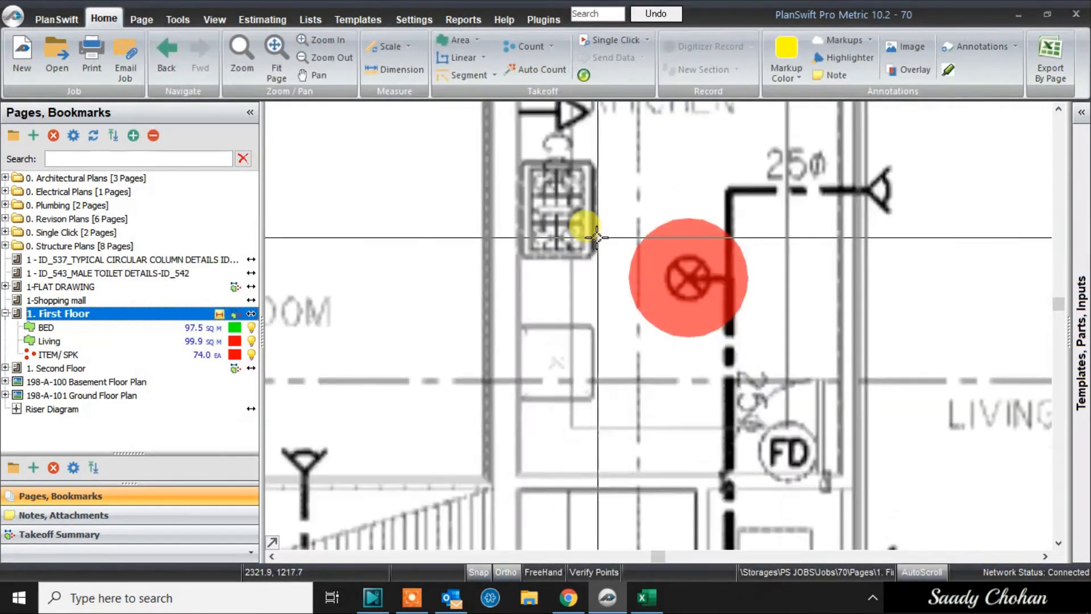
Step: Change the ITEM/ SPK count colour to blue and check its entry under the First Floor page
{"action": "scroll", "coordinate": [597, 237], "scroll_direction": "down", "scroll_amount": 6}
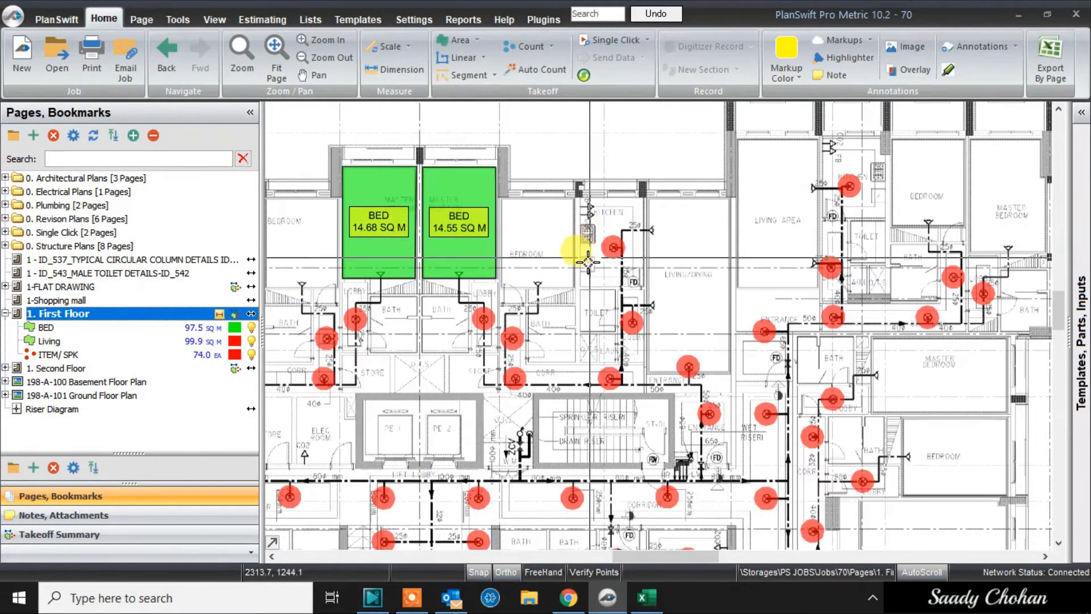
{"action": "scroll", "coordinate": [588, 262], "scroll_direction": "down", "scroll_amount": 4}
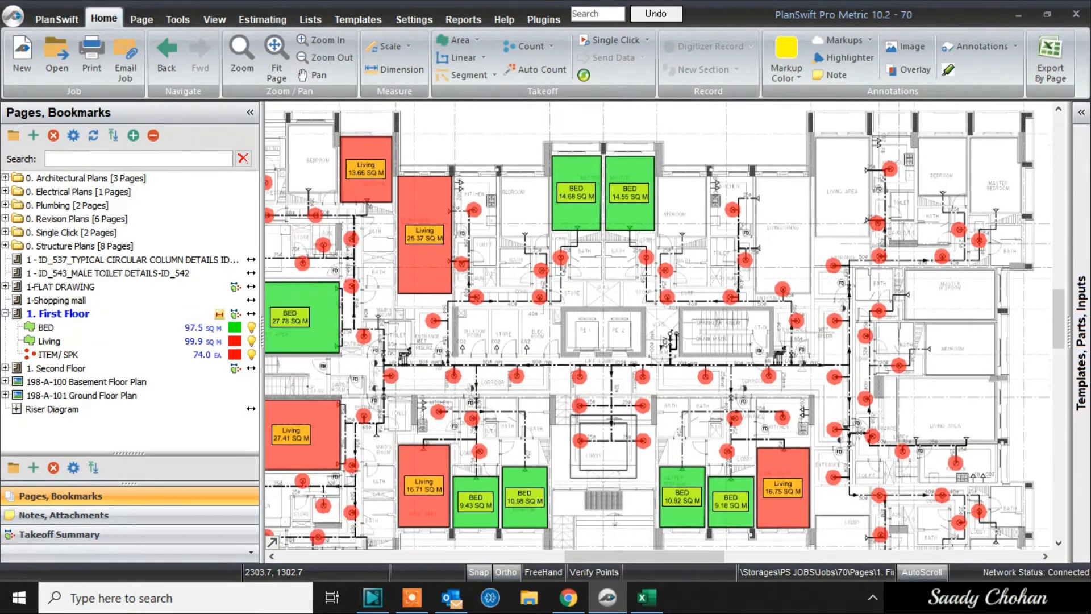
{"action": "left_click", "coordinate": [234, 354]}
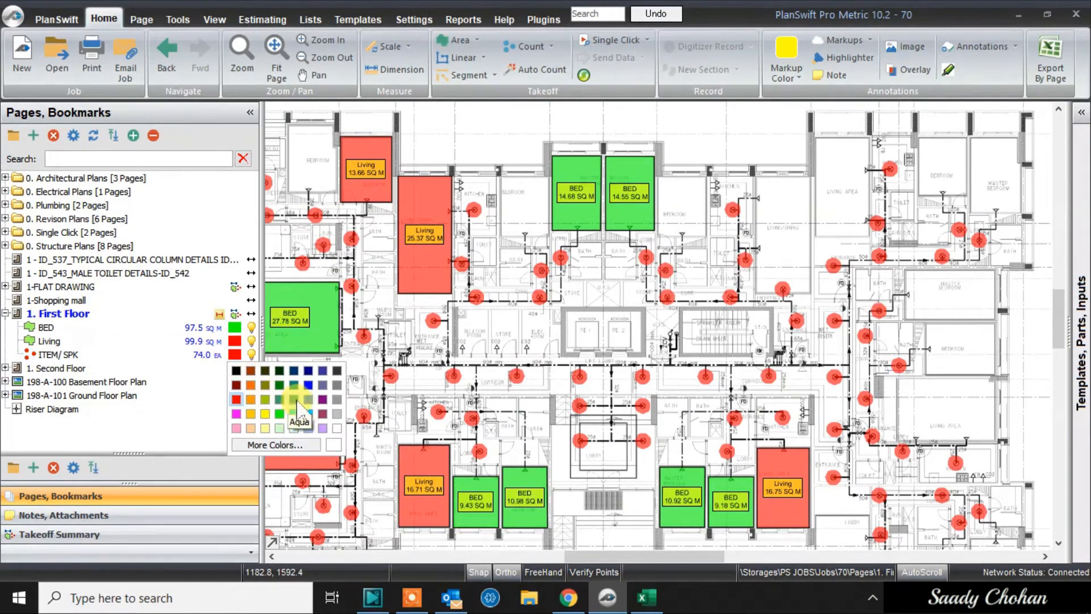
{"action": "left_click", "coordinate": [308, 386]}
{"action": "left_click_drag", "start_coordinate": [670, 324], "coordinate": [770, 325]}
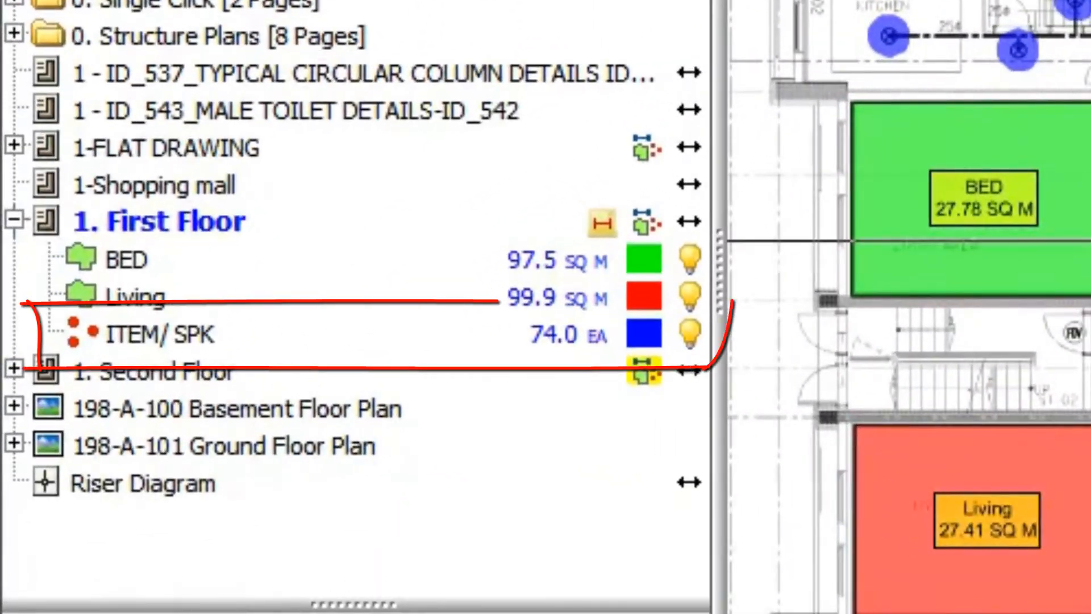
{"action": "left_click", "coordinate": [557, 358]}
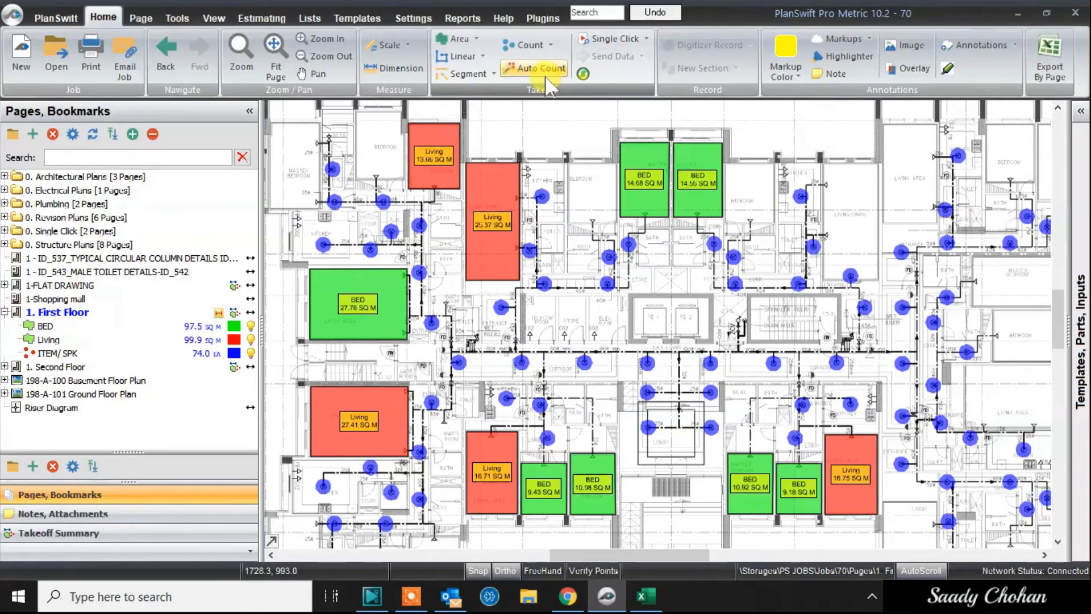
Step: Collapse the First Floor items, expand the Single Click folder, and open its second page, the site plan
{"action": "left_click", "coordinate": [7, 313]}
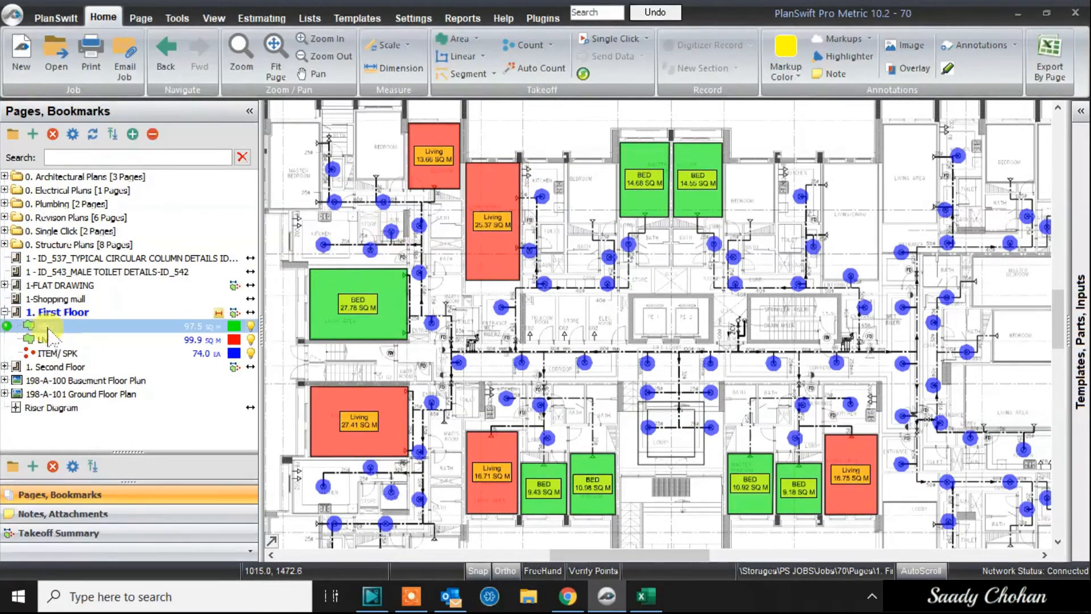
{"action": "left_click", "coordinate": [4, 312]}
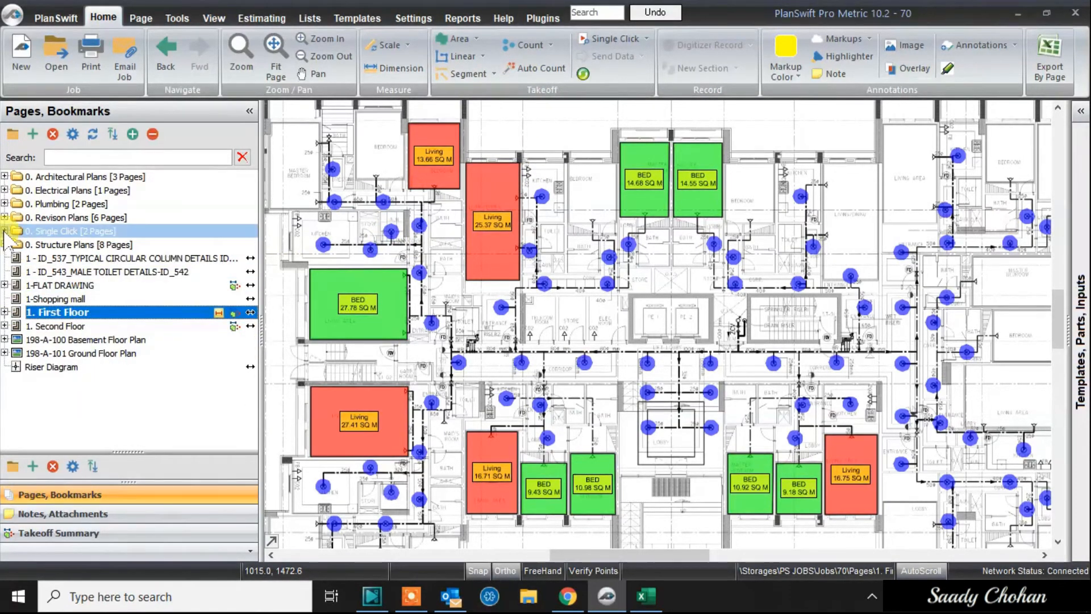
{"action": "left_click", "coordinate": [4, 230]}
{"action": "left_click", "coordinate": [23, 258]}
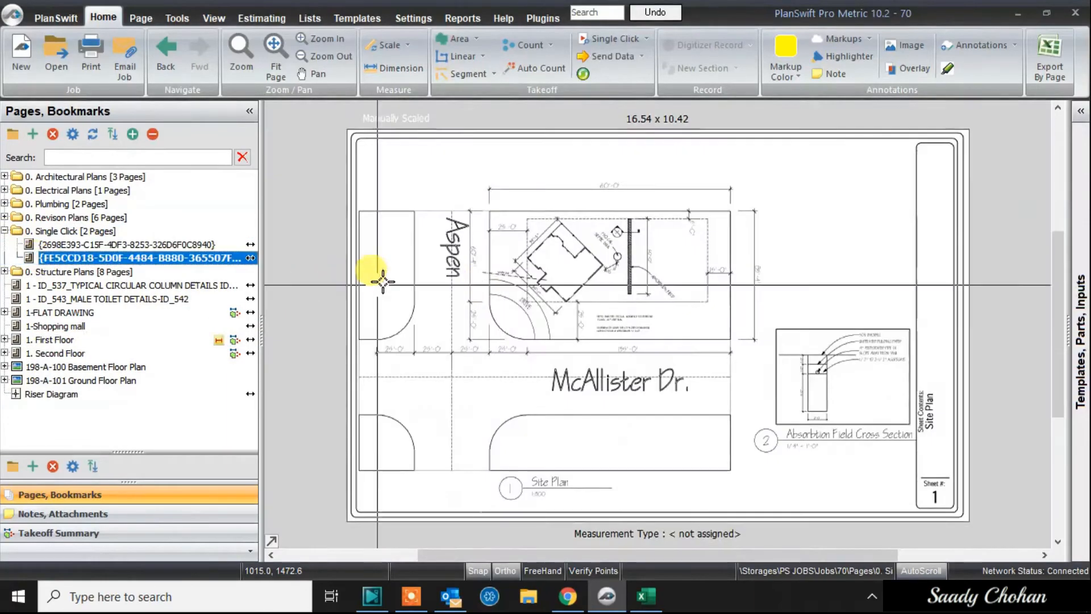
Step: Start a Single Click Area takeoff named Flooring with a red colour and solid fill
{"action": "scroll", "coordinate": [524, 237], "scroll_direction": "up", "scroll_amount": 4}
{"action": "left_click_drag", "start_coordinate": [589, 293], "coordinate": [576, 277]}
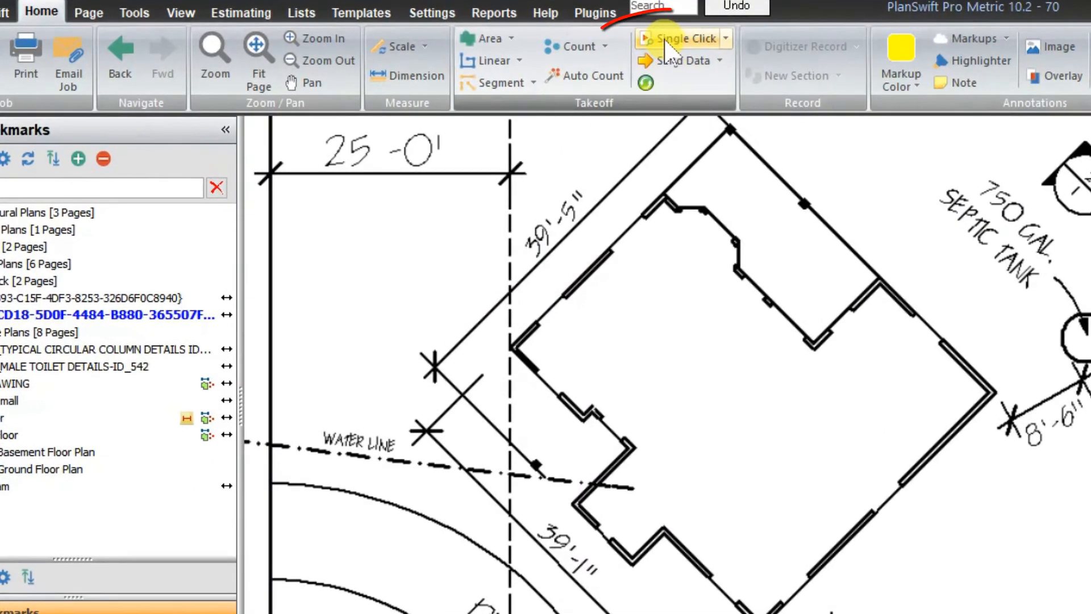
{"action": "left_click", "coordinate": [665, 41]}
{"action": "left_click", "coordinate": [702, 51]}
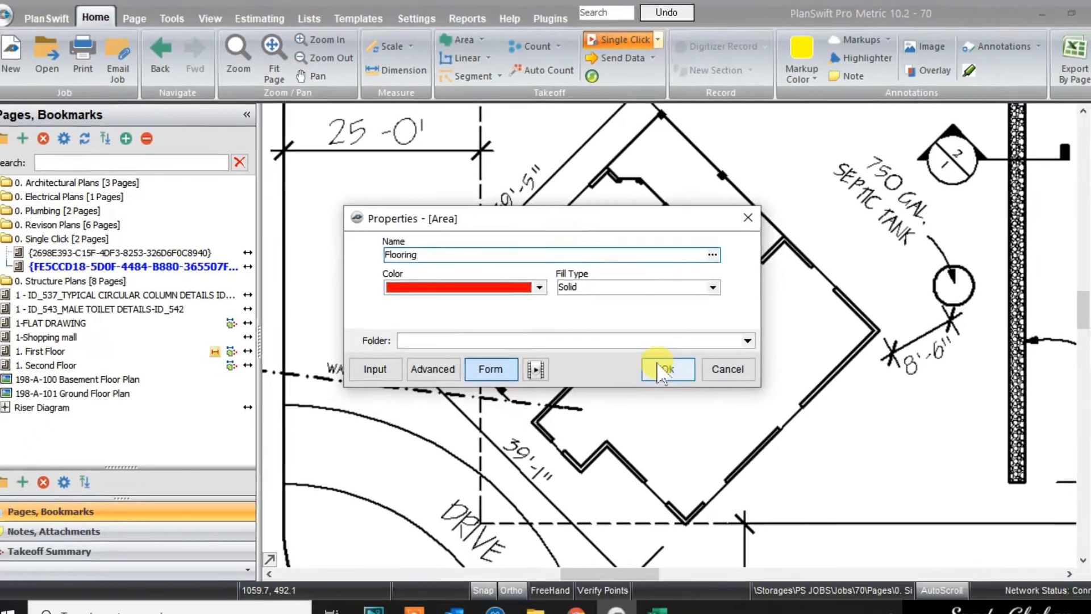
{"action": "left_click", "coordinate": [737, 439]}
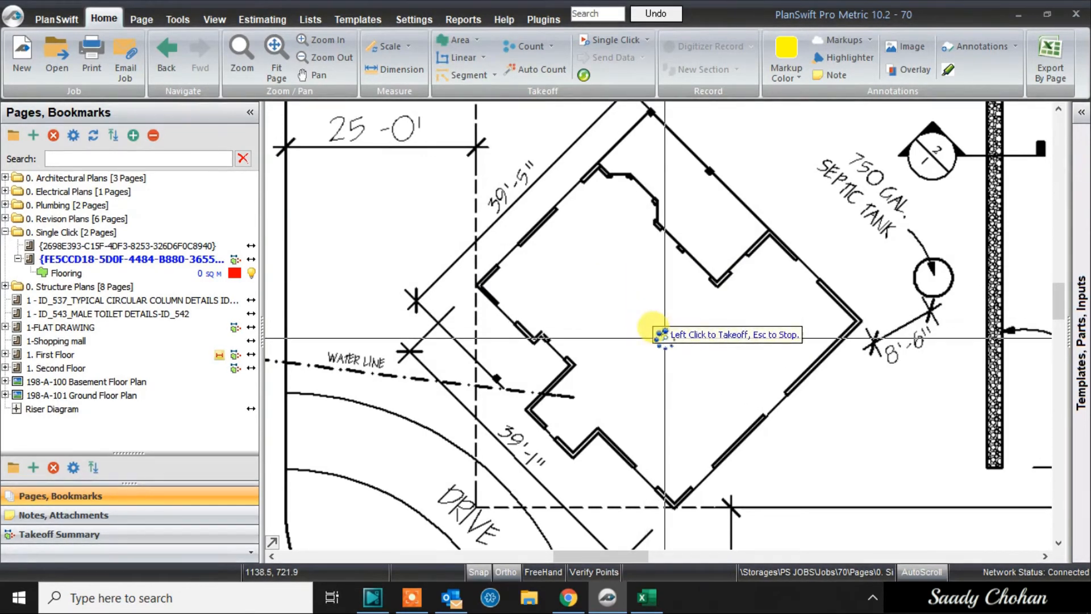
Step: Take off the house, the curved wedge beside the drive and the three outer road-corner lots as Flooring, and end the takeoff
{"action": "left_click_drag", "start_coordinate": [743, 230], "coordinate": [823, 186]}
{"action": "scroll", "coordinate": [823, 186], "scroll_direction": "down", "scroll_amount": 3}
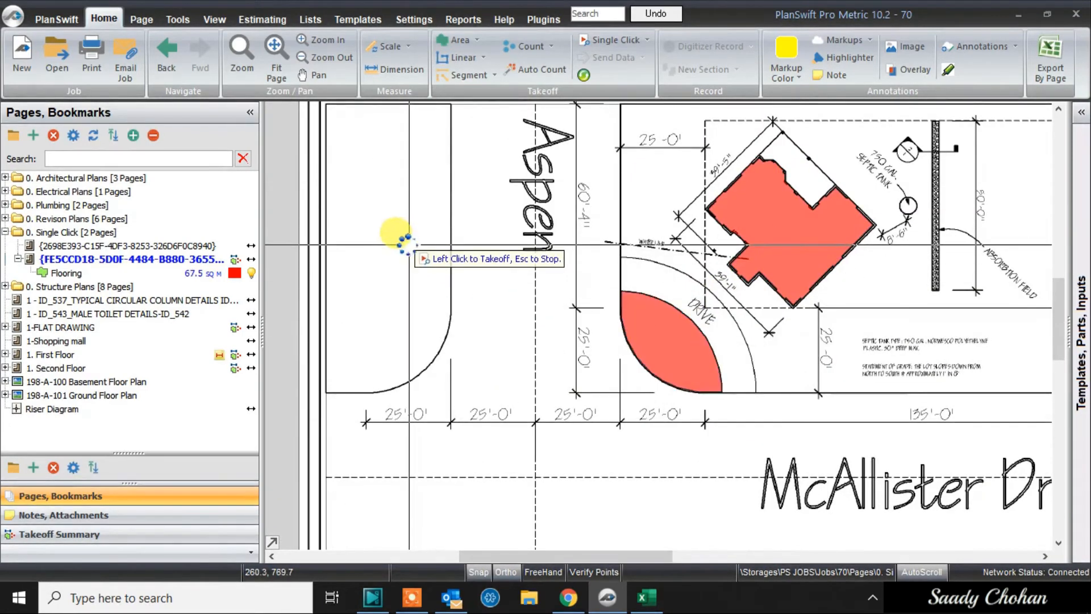
{"action": "scroll", "coordinate": [472, 170], "scroll_direction": "down", "scroll_amount": 2}
{"action": "left_click", "coordinate": [602, 361]}
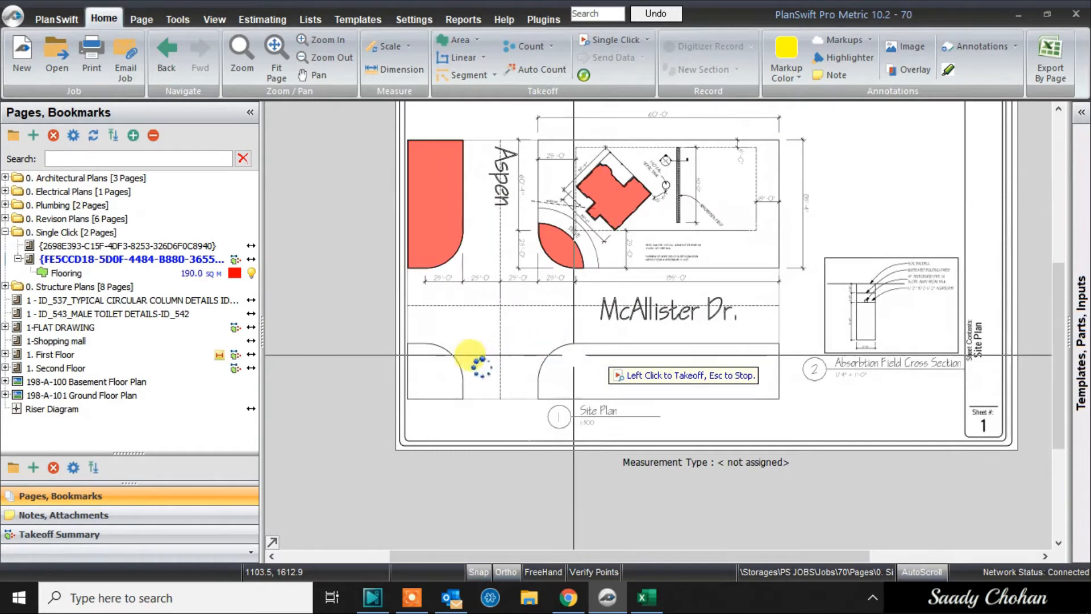
{"action": "right_click", "coordinate": [650, 273]}
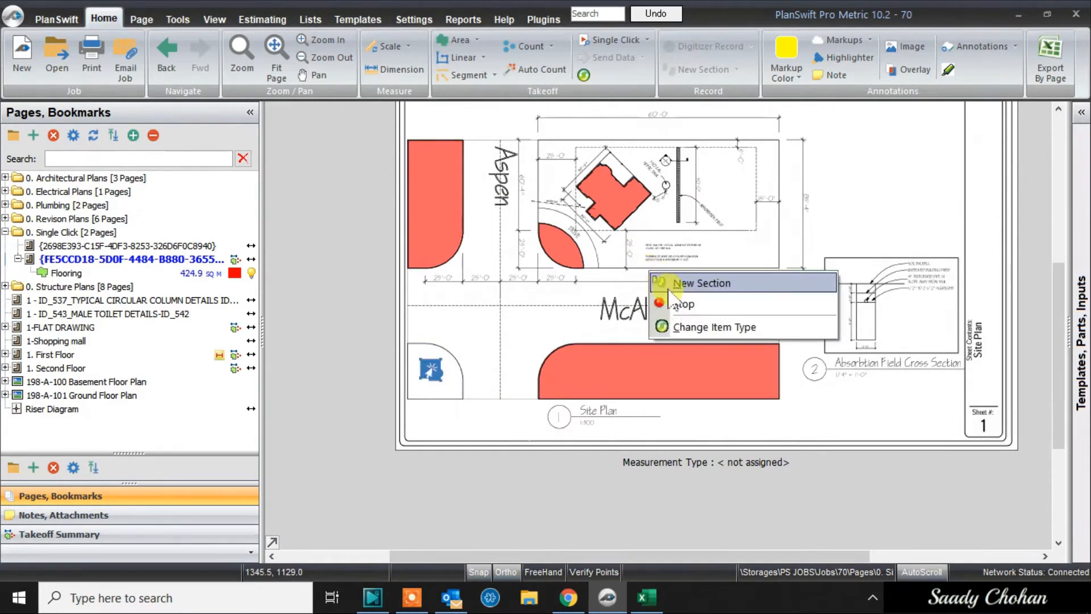
{"action": "left_click", "coordinate": [678, 301]}
Step: Select all the Flooring sections on the site plan and show their name and area labels
{"action": "left_click_drag", "start_coordinate": [382, 120], "coordinate": [852, 408]}
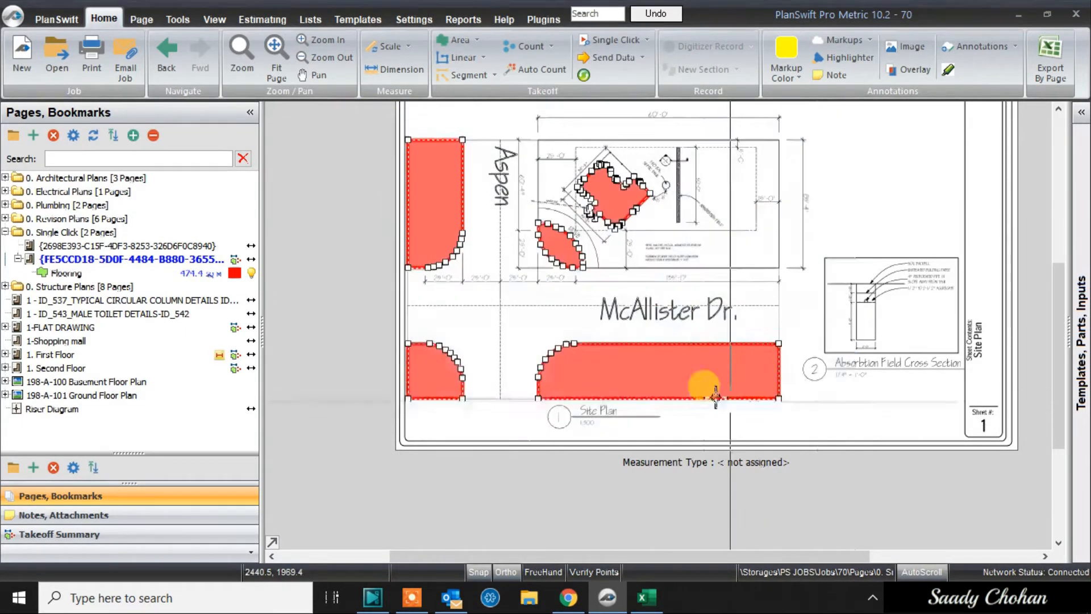
{"action": "right_click", "coordinate": [682, 381]}
{"action": "left_click", "coordinate": [739, 202]}
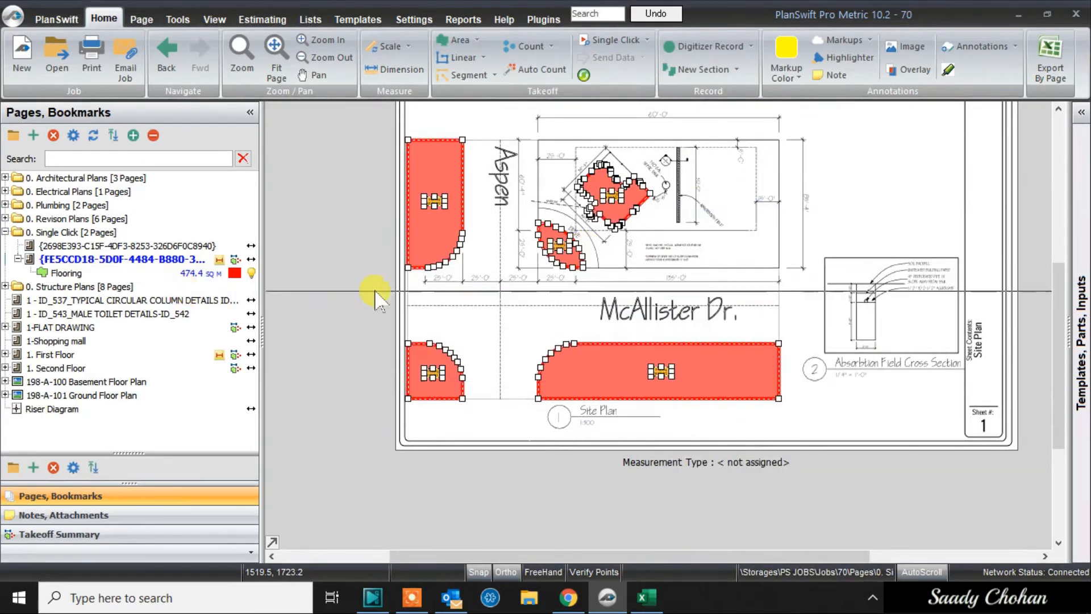
{"action": "scroll", "coordinate": [564, 241], "scroll_direction": "up", "scroll_amount": 3}
{"action": "scroll", "coordinate": [564, 244], "scroll_direction": "up", "scroll_amount": 2}
{"action": "mouse_move", "coordinate": [496, 341]}
{"action": "left_mouse_down"}
{"action": "mouse_move", "coordinate": [582, 255]}
{"action": "mouse_move", "coordinate": [603, 311]}
{"action": "mouse_move", "coordinate": [554, 521]}
{"action": "mouse_move", "coordinate": [610, 501]}
{"action": "left_mouse_up"}
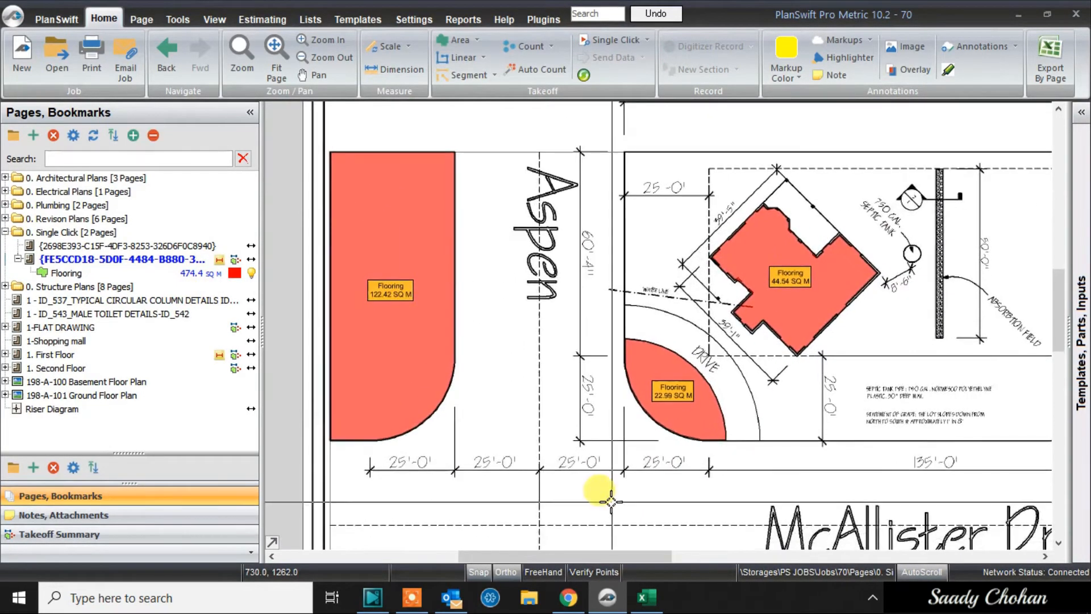
Step: Trace the outline of the curved drive with a green Single Click Linear takeoff named Linear
{"action": "left_click", "coordinate": [616, 39]}
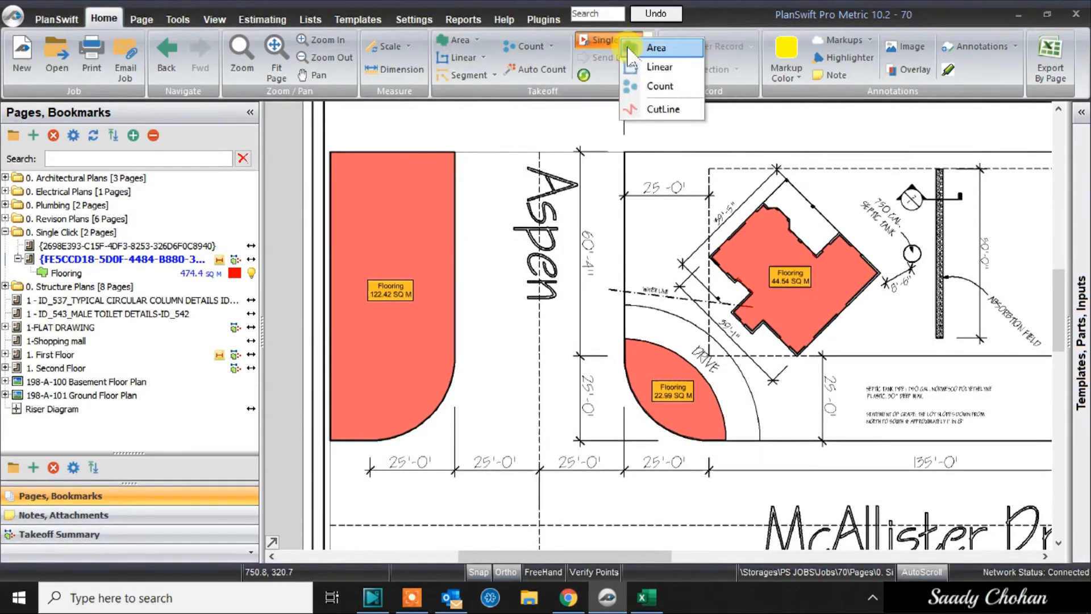
{"action": "left_click", "coordinate": [654, 67]}
{"action": "left_click", "coordinate": [659, 359]}
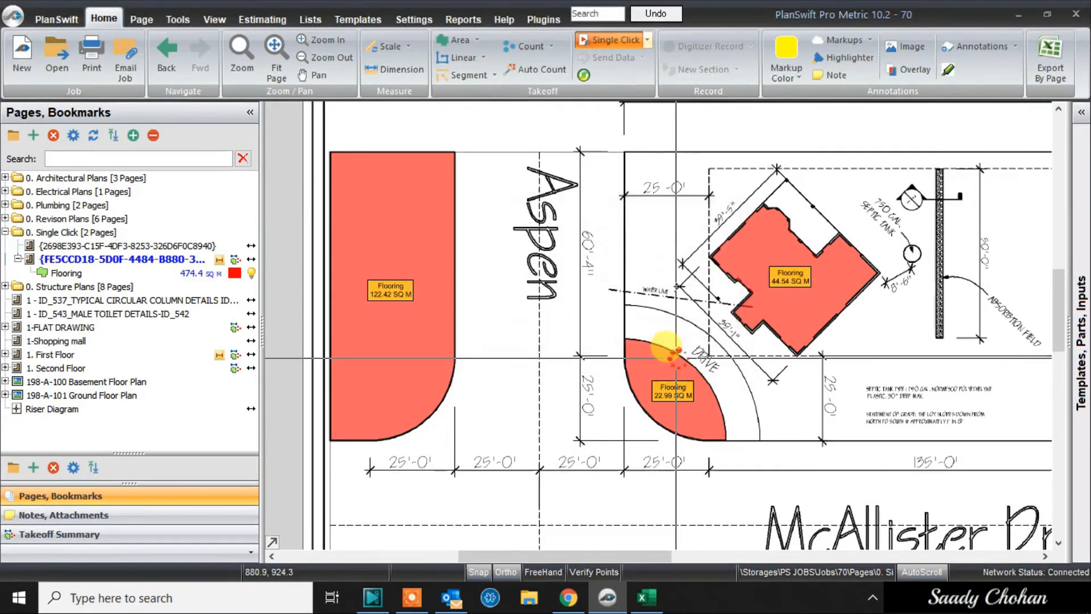
{"action": "scroll", "coordinate": [681, 339], "scroll_direction": "up", "scroll_amount": 2}
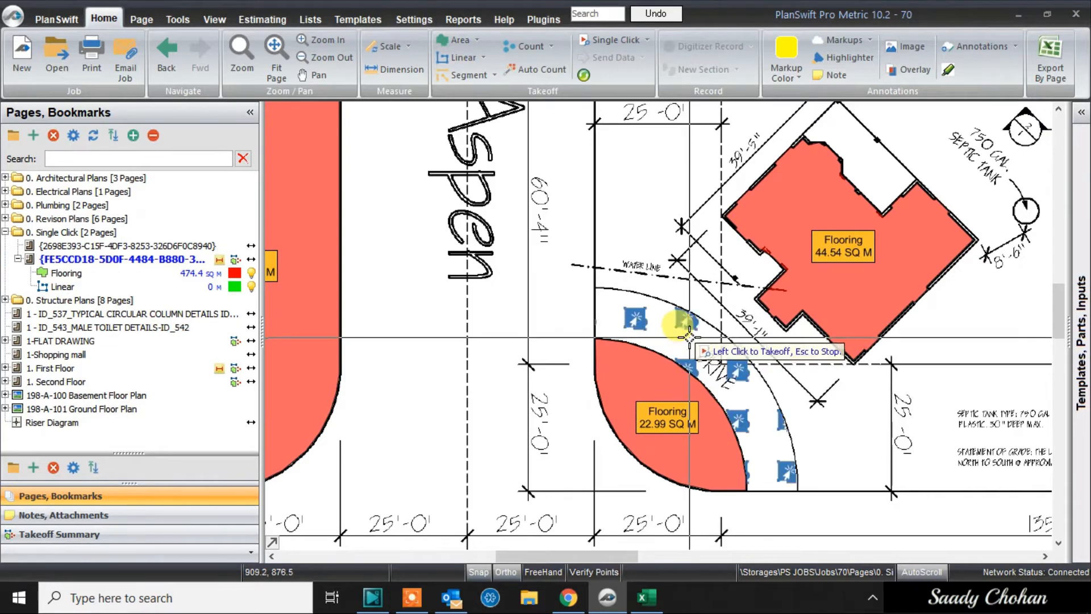
{"action": "left_click", "coordinate": [699, 328]}
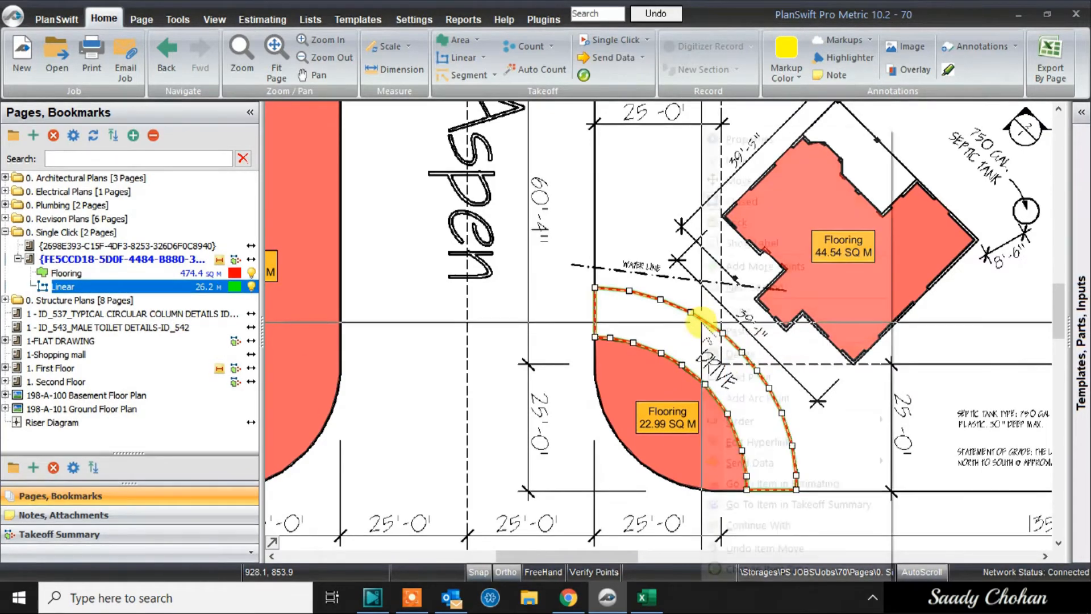
Step: Show the name and length label on the drive's Linear takeoff and inspect the traced outline
{"action": "right_click", "coordinate": [701, 328]}
{"action": "left_click", "coordinate": [751, 242]}
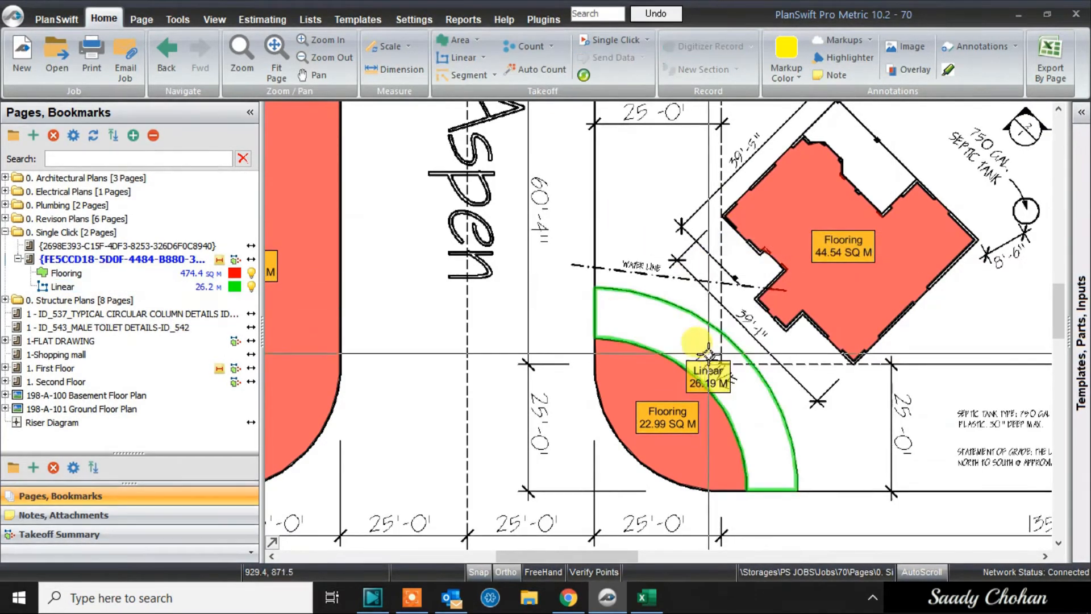
{"action": "scroll", "coordinate": [721, 312], "scroll_direction": "up", "scroll_amount": 3}
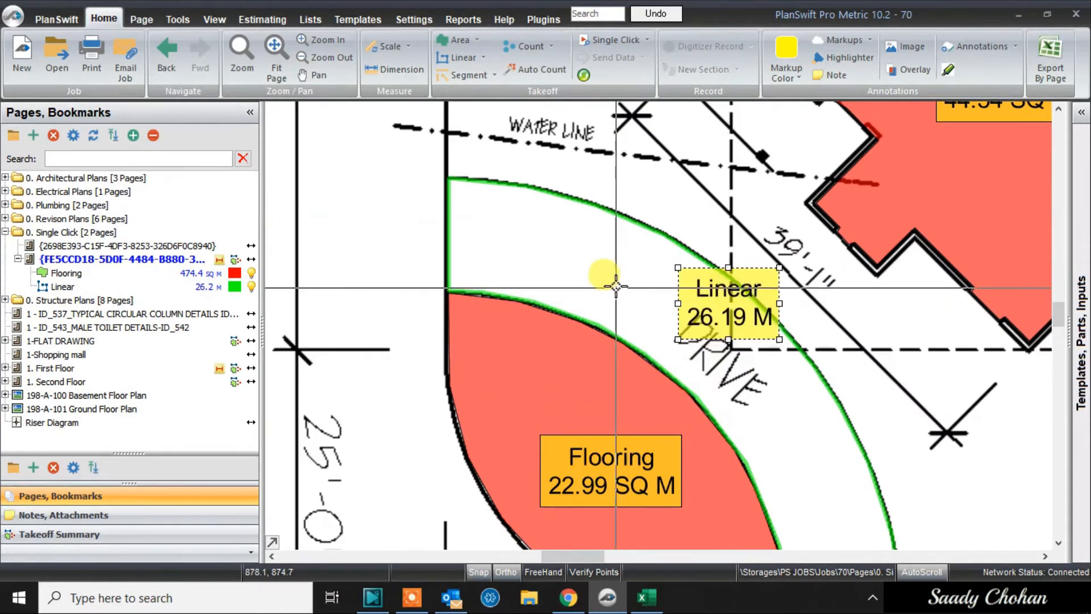
{"action": "scroll", "coordinate": [625, 296], "scroll_direction": "down", "scroll_amount": 3}
{"action": "scroll", "coordinate": [660, 332], "scroll_direction": "up", "scroll_amount": 2}
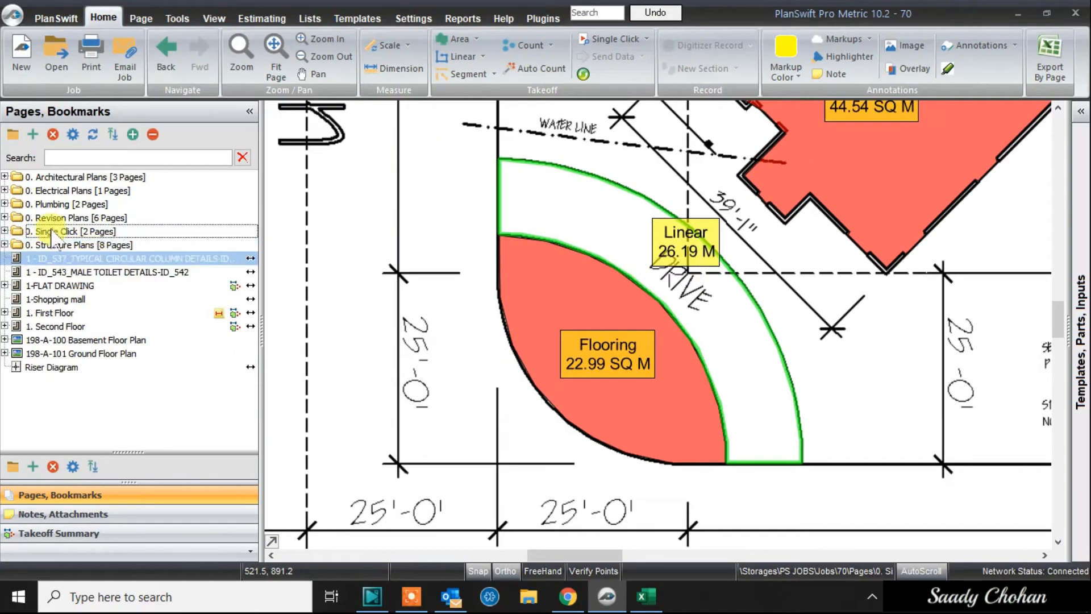
Step: Reopen the First Floor page with its sprinkler count, and switch to BOQ.xlsx in Excel
{"action": "left_click", "coordinate": [59, 312]}
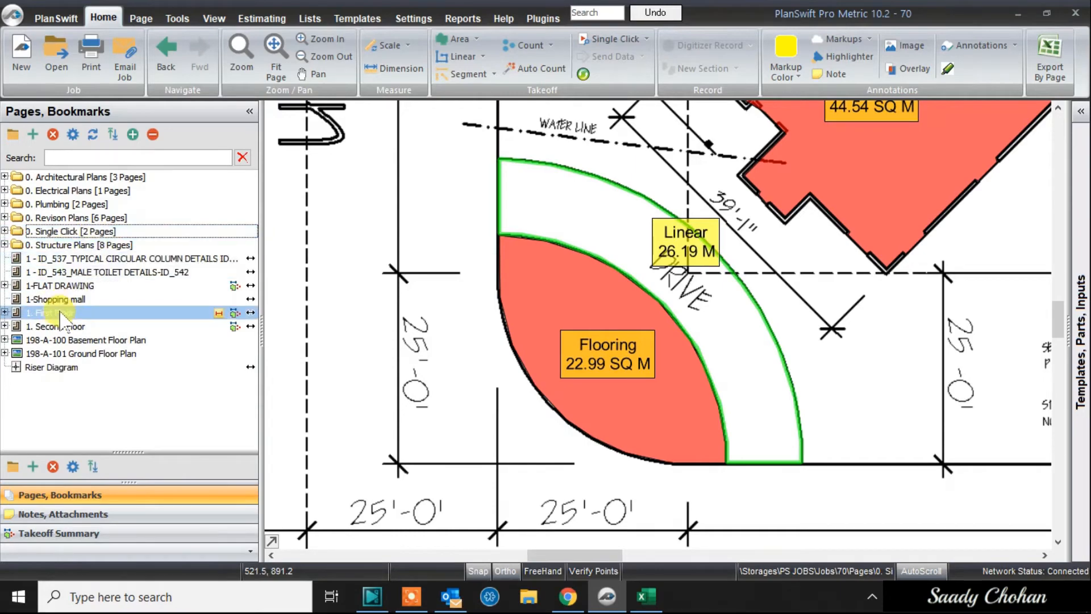
{"action": "left_click", "coordinate": [60, 313]}
{"action": "scroll", "coordinate": [624, 347], "scroll_direction": "up", "scroll_amount": 3}
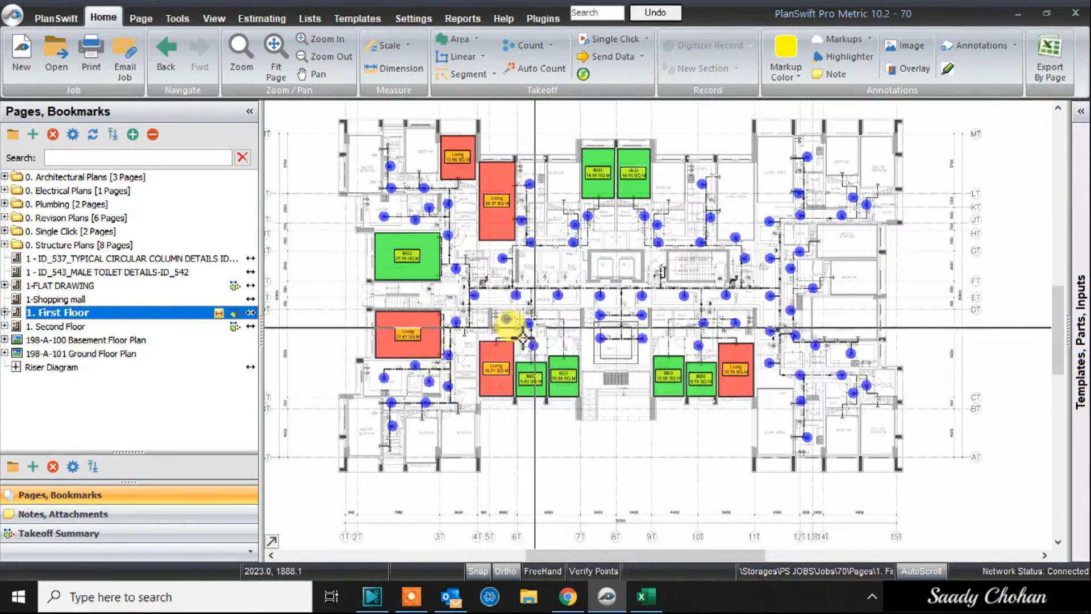
{"action": "scroll", "coordinate": [440, 174], "scroll_direction": "up", "scroll_amount": 2}
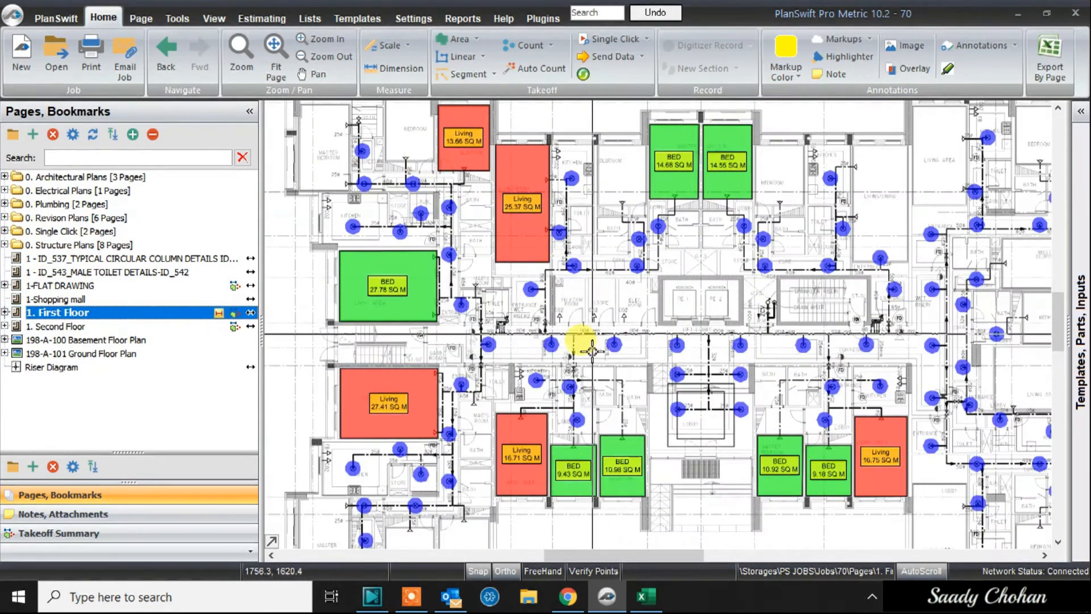
{"action": "left_click", "coordinate": [653, 599]}
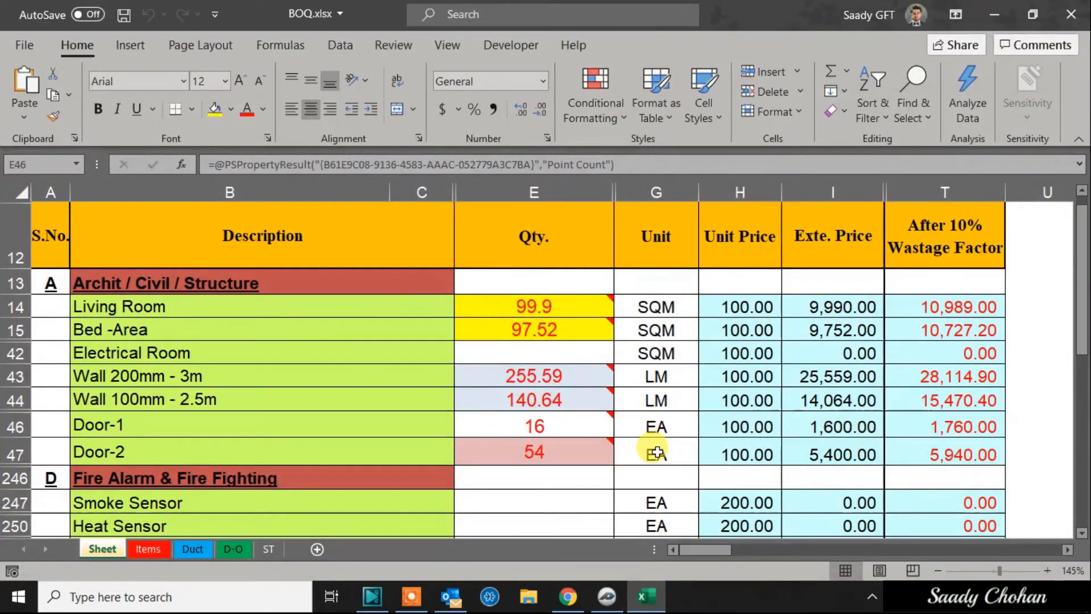
Step: Compare the Living Room and Bed-Area quantities in BOQ.xlsx with the BED section covering the living area on PlanSwift's First Floor plan
{"action": "mouse_move", "coordinate": [557, 329]}
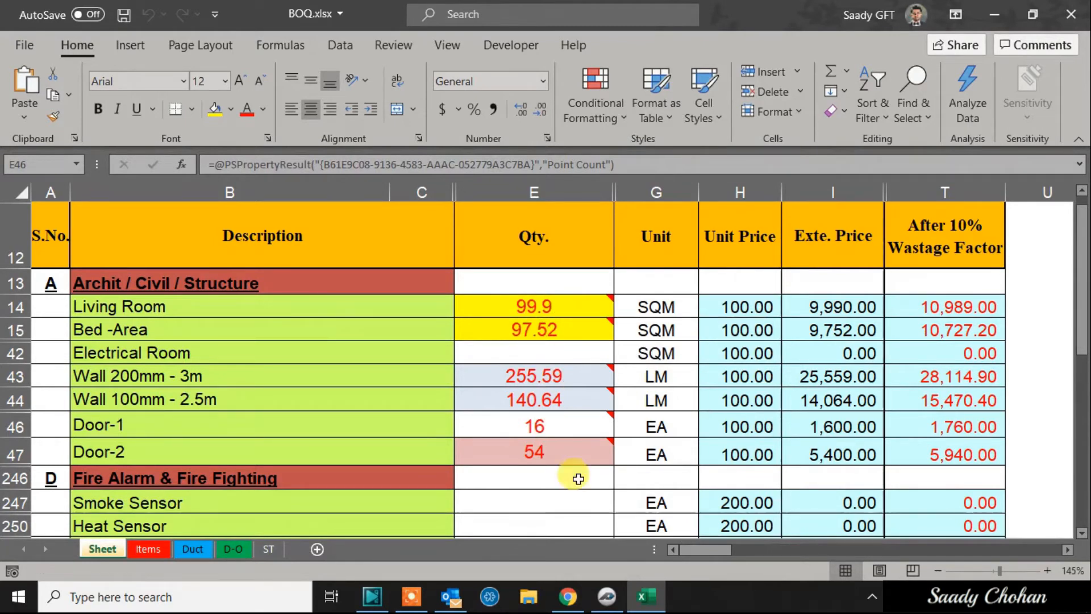
{"action": "left_click", "coordinate": [604, 592]}
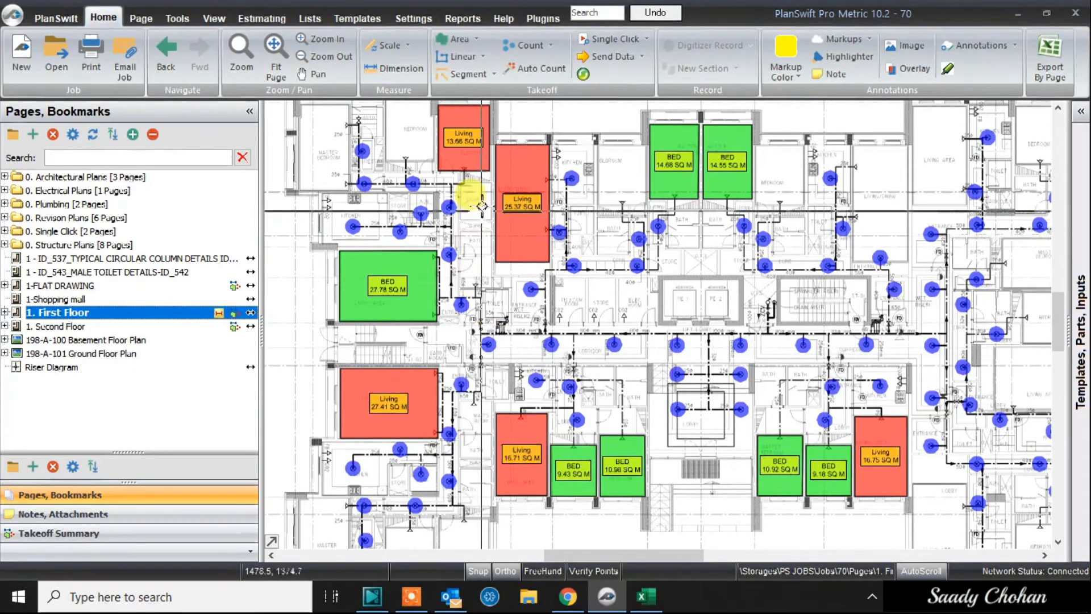
{"action": "scroll", "coordinate": [324, 273], "scroll_direction": "up", "scroll_amount": 4}
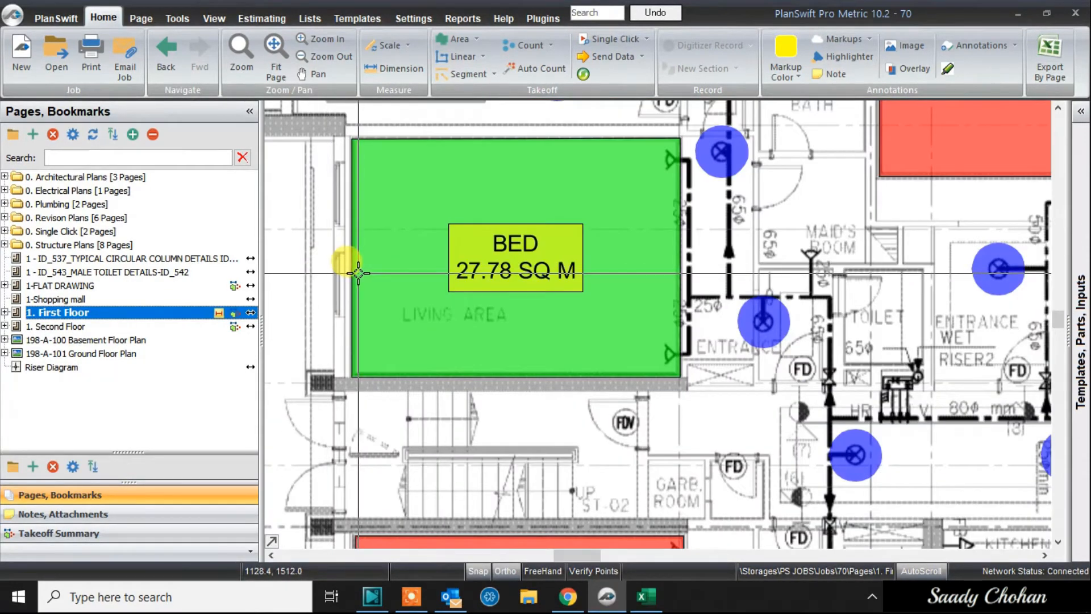
{"action": "scroll", "coordinate": [358, 274], "scroll_direction": "up", "scroll_amount": 2}
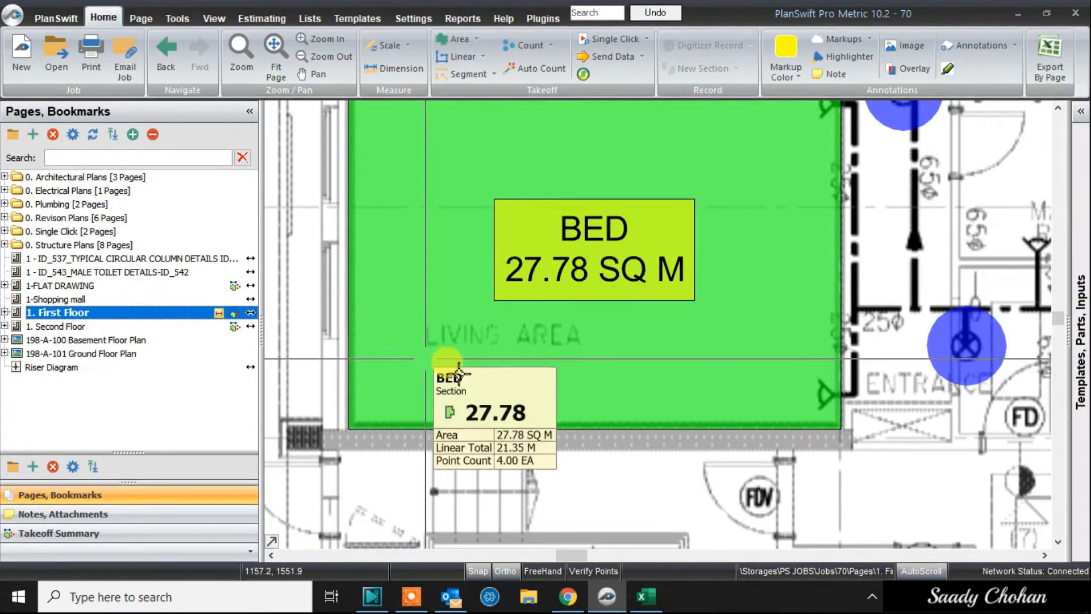
{"action": "left_click", "coordinate": [646, 596]}
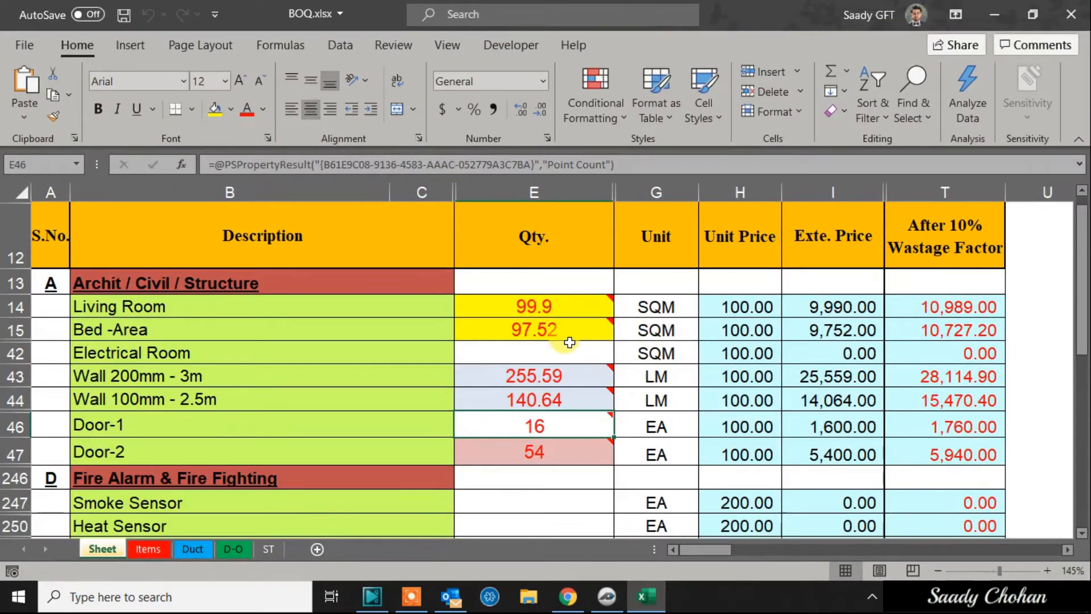
{"action": "mouse_move", "coordinate": [571, 338]}
Step: In PlanSwift, change the BED section covering the living area to the existing Living takeoff item, leaving other BED sections out
{"action": "left_click", "coordinate": [605, 597]}
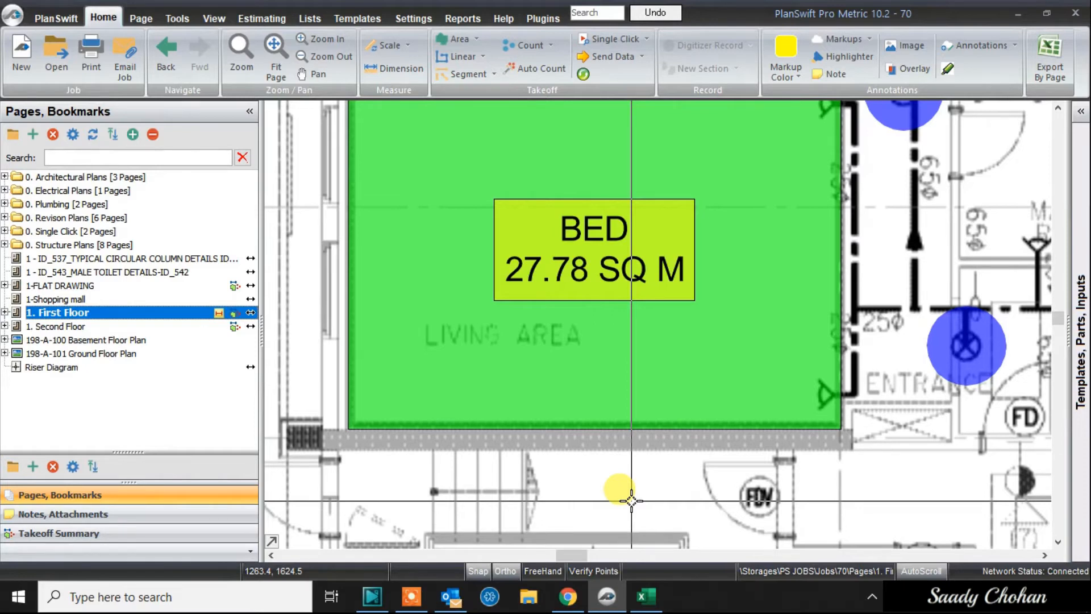
{"action": "scroll", "coordinate": [631, 500], "scroll_direction": "down", "scroll_amount": 2}
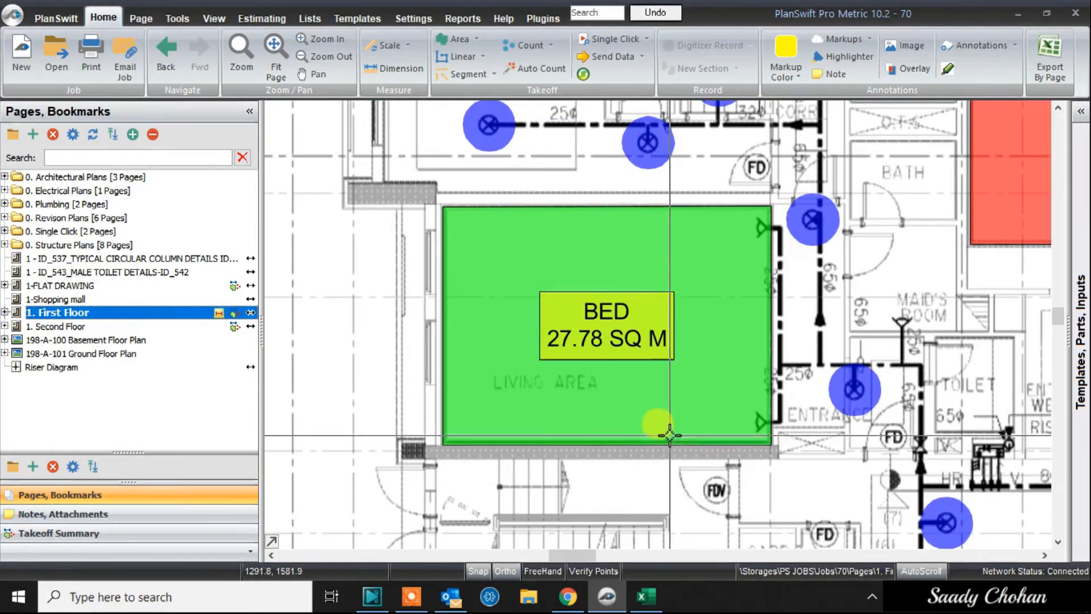
{"action": "left_click", "coordinate": [678, 406]}
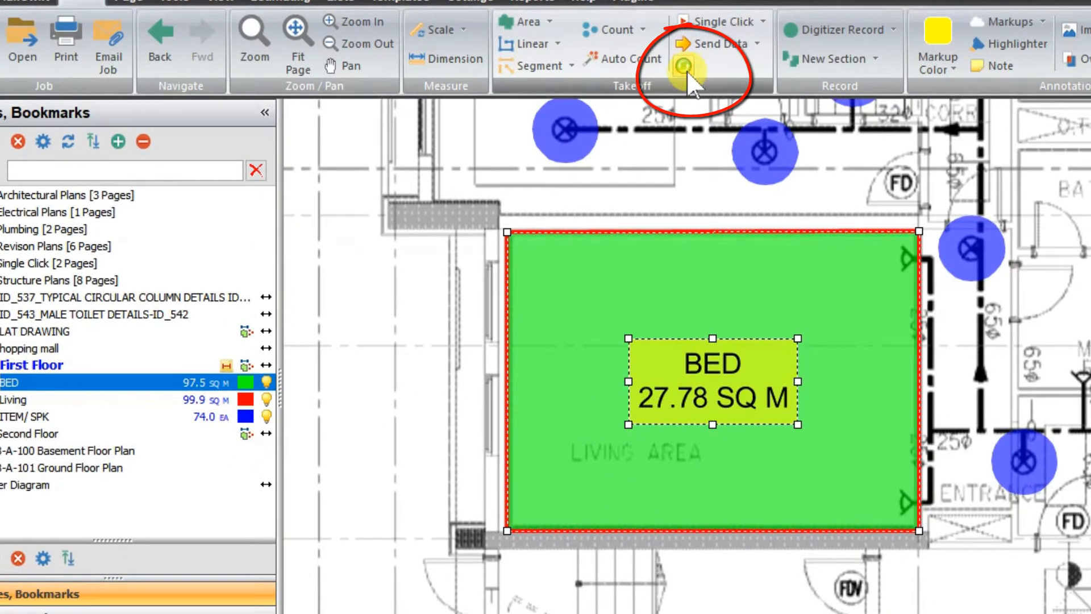
{"action": "left_click", "coordinate": [683, 66]}
{"action": "left_click_drag", "start_coordinate": [275, 151], "coordinate": [384, 135]}
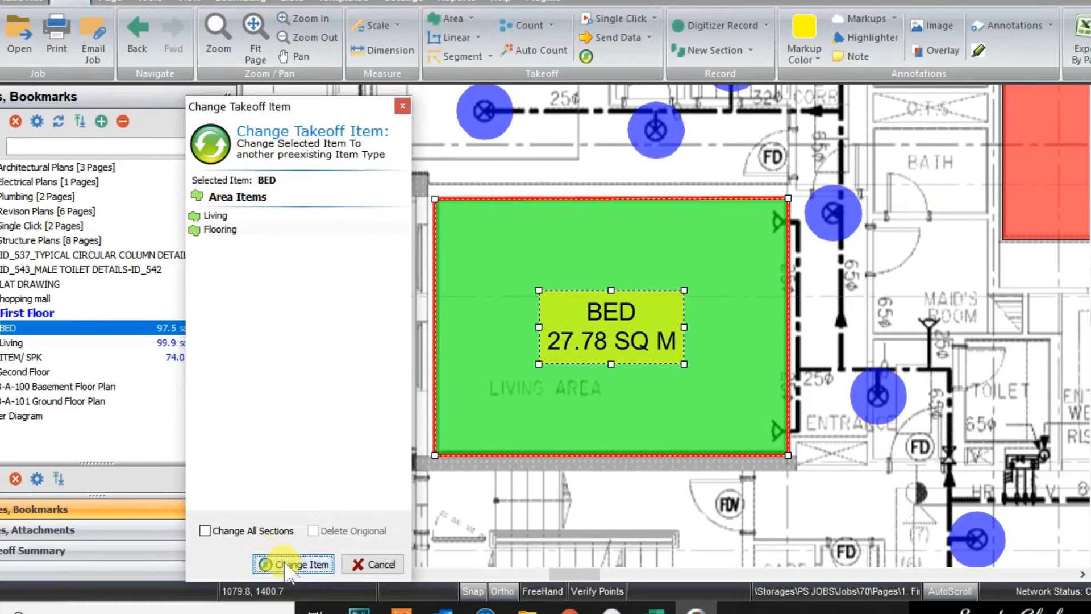
{"action": "left_click", "coordinate": [291, 564]}
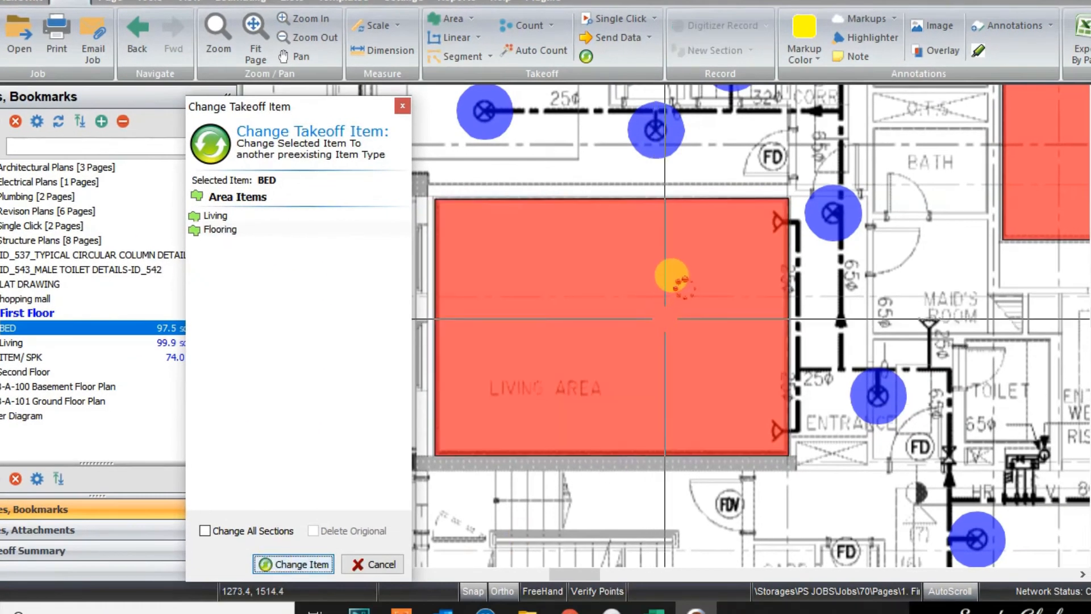
Step: Show the name and area label on the changed living area section, and check the Living Room and Bed-Area quantities in Excel
{"action": "right_click", "coordinate": [685, 288]}
{"action": "left_click", "coordinate": [736, 192]}
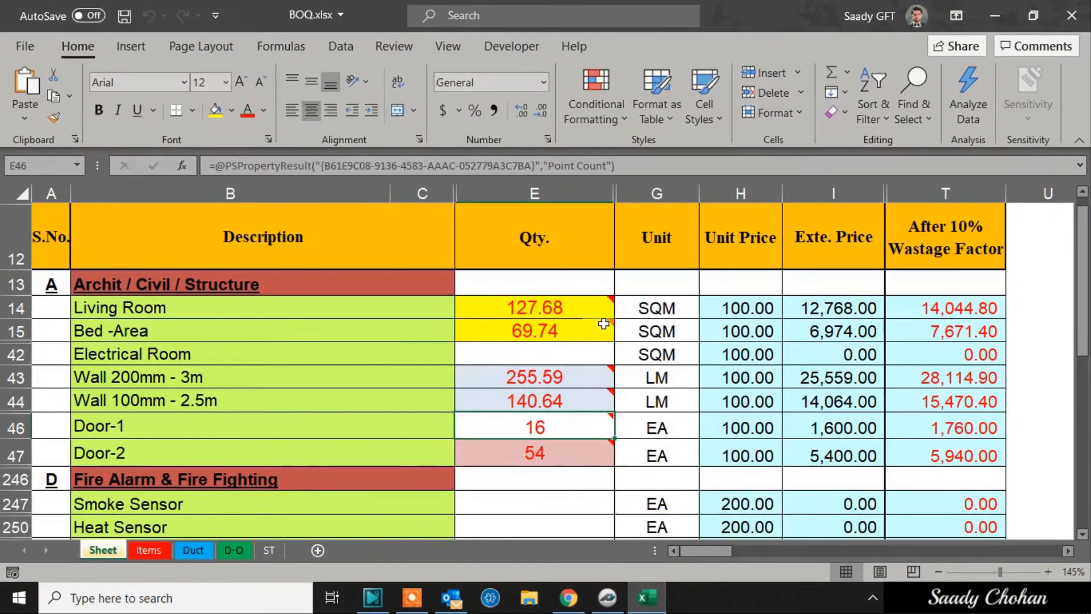
{"action": "mouse_move", "coordinate": [595, 307]}
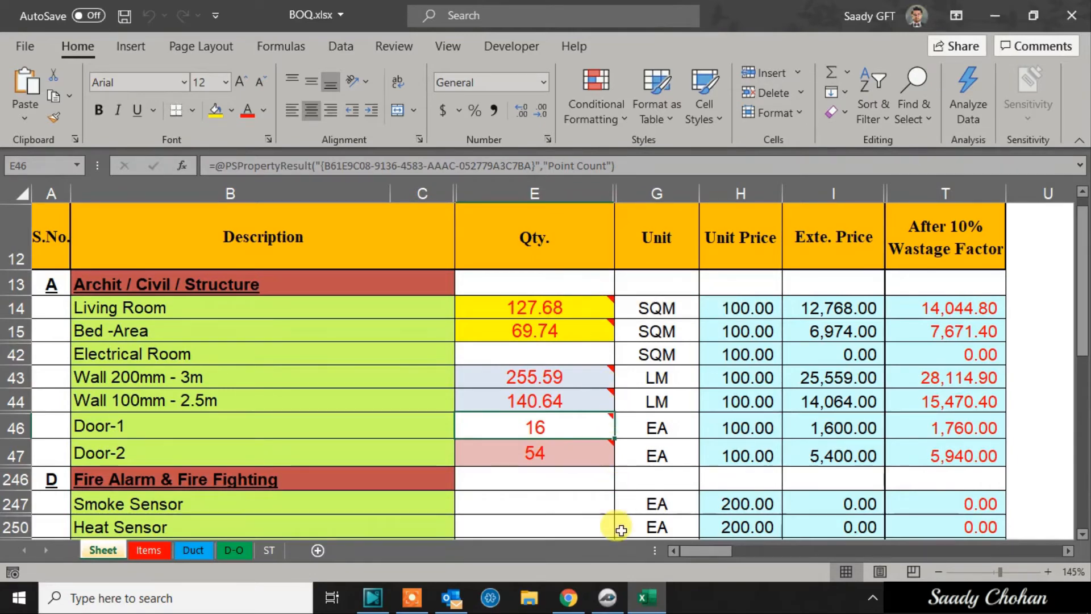
Step: Change the 13.66 SQ M Living section over the bedroom to the BED takeoff item, with the BOQ workbook in view behind the dialog
{"action": "left_click", "coordinate": [616, 603]}
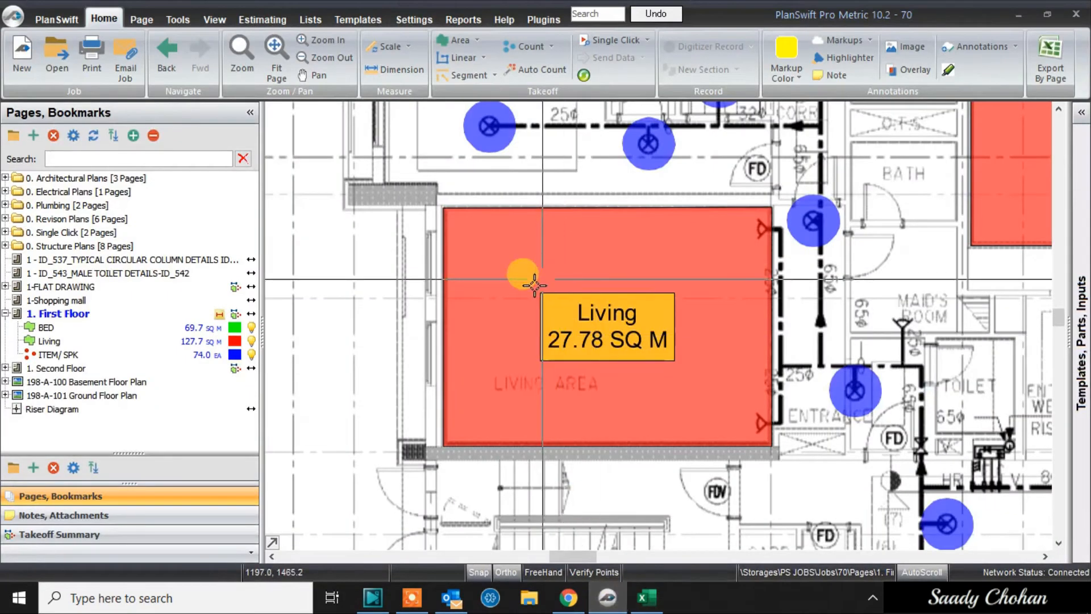
{"action": "scroll", "coordinate": [477, 335], "scroll_direction": "down", "scroll_amount": 5}
{"action": "scroll", "coordinate": [584, 230], "scroll_direction": "up", "scroll_amount": 3}
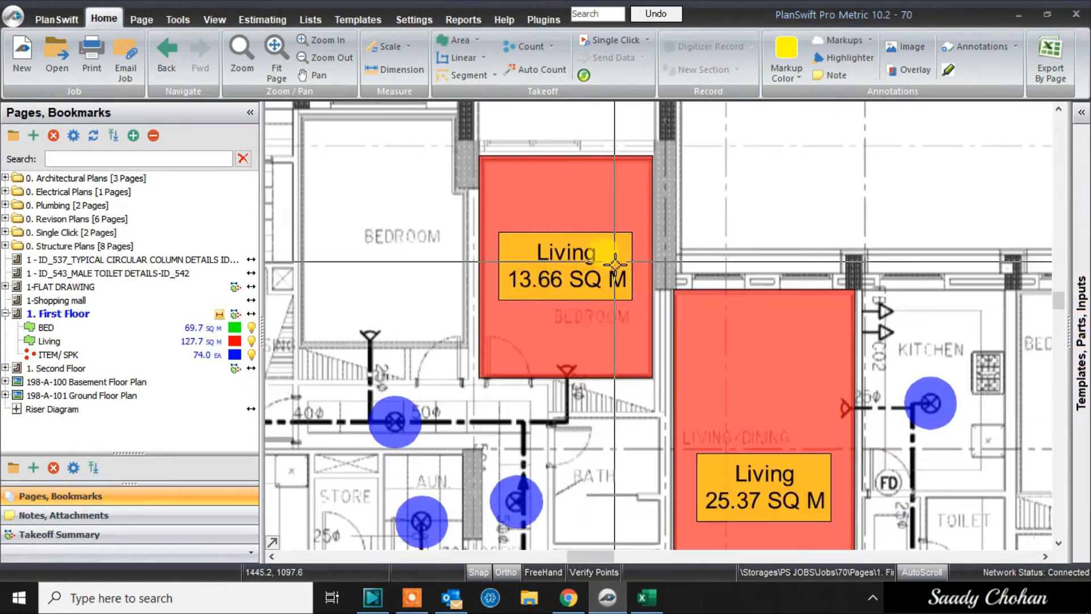
{"action": "scroll", "coordinate": [583, 227], "scroll_direction": "up", "scroll_amount": 2}
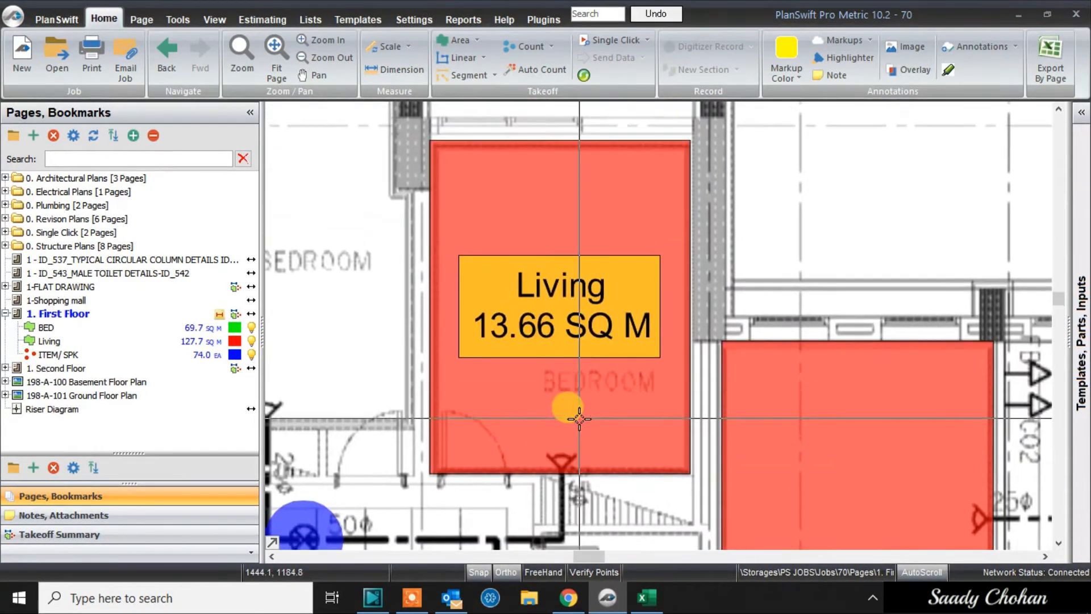
{"action": "left_click", "coordinate": [620, 217]}
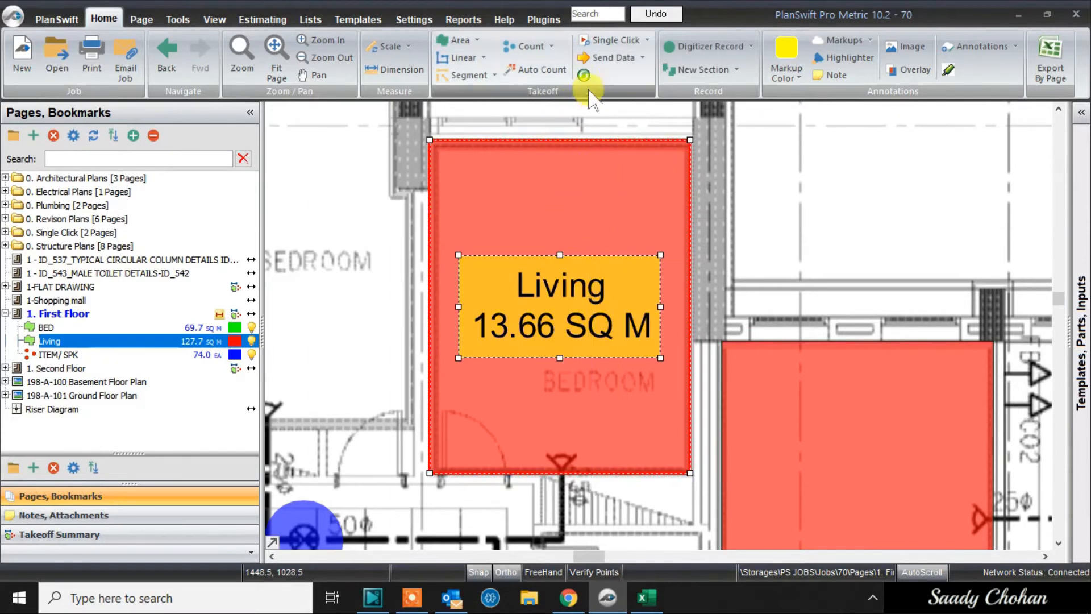
{"action": "left_click", "coordinate": [662, 486]}
{"action": "key", "text": "ctrl+alt+c"}
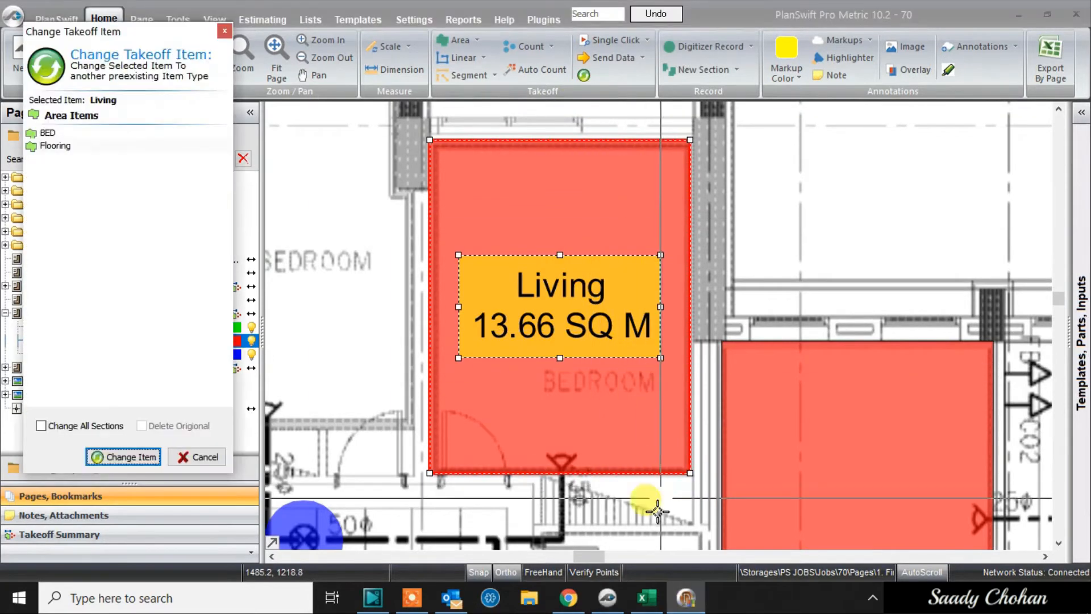
{"action": "left_click", "coordinate": [651, 599]}
{"action": "left_click", "coordinate": [682, 598]}
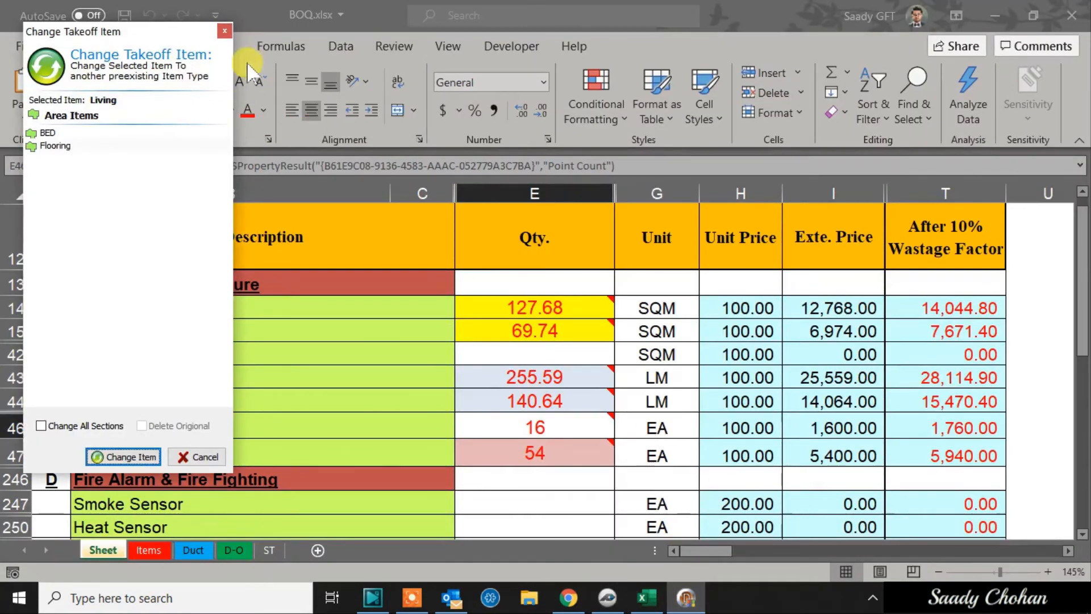
{"action": "left_click_drag", "start_coordinate": [157, 37], "coordinate": [751, 99]}
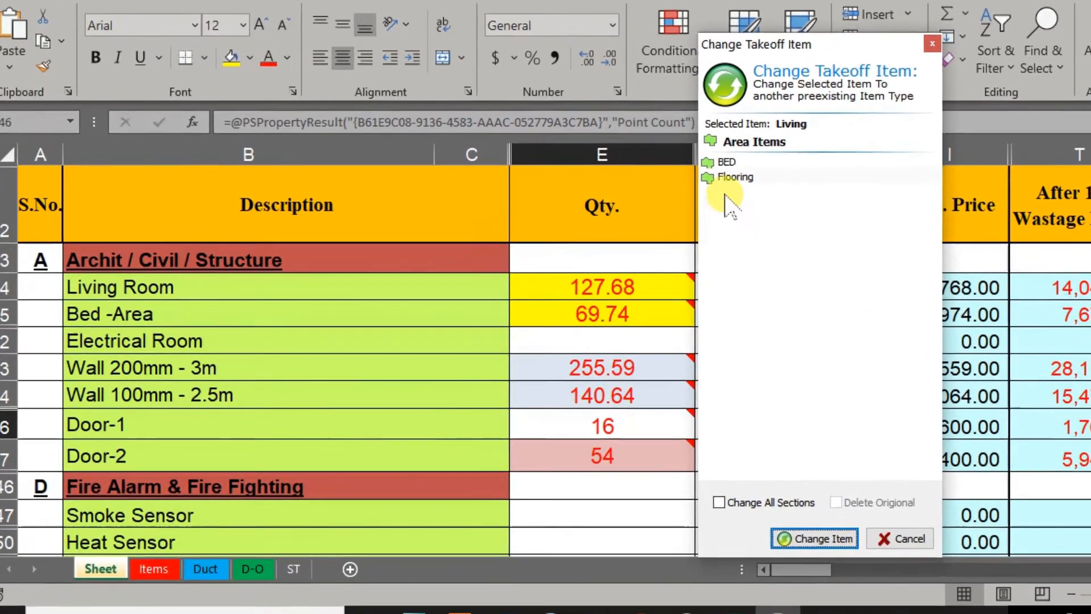
{"action": "left_click", "coordinate": [641, 200]}
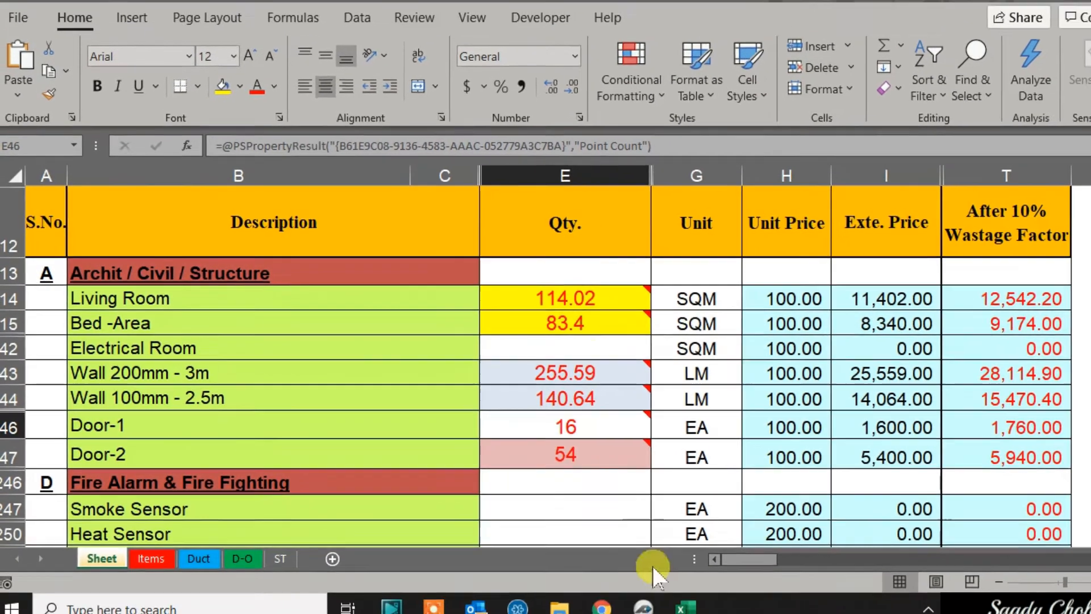
Step: Return to the PlanSwift plan and show the name and area label on the changed bedroom section
{"action": "left_click", "coordinate": [607, 598]}
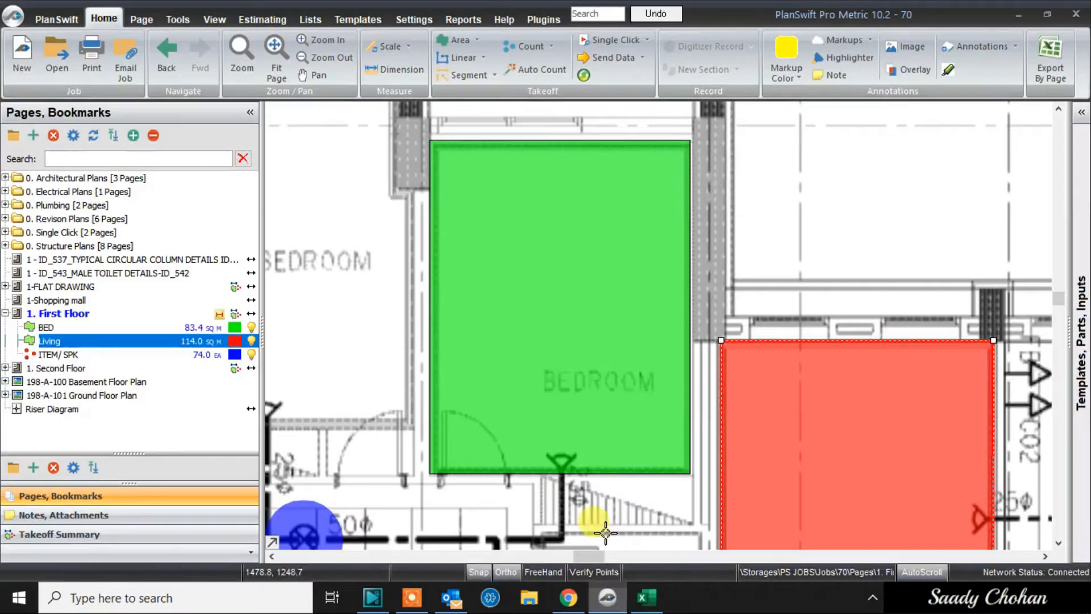
{"action": "right_click", "coordinate": [572, 289]}
{"action": "left_click", "coordinate": [624, 202]}
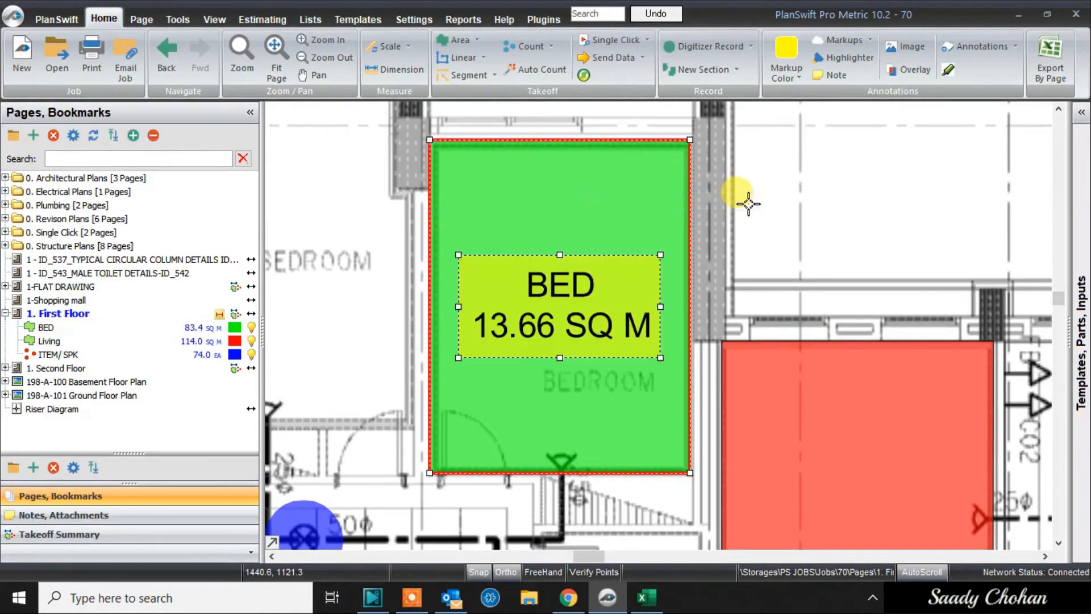
{"action": "scroll", "coordinate": [701, 179], "scroll_direction": "down", "scroll_amount": 5}
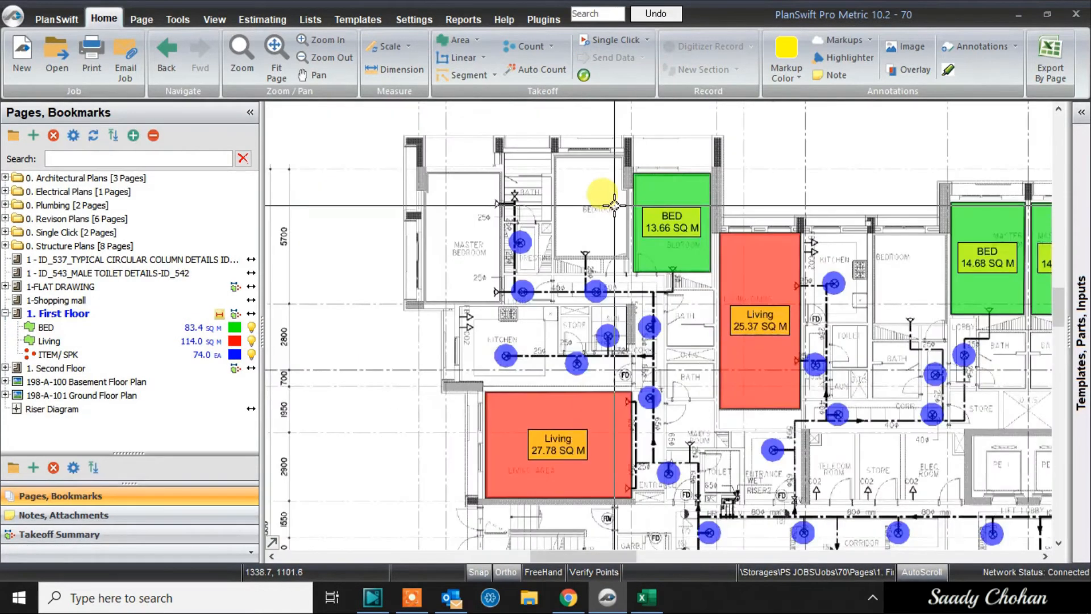
{"action": "scroll", "coordinate": [596, 193], "scroll_direction": "down", "scroll_amount": 2}
{"action": "scroll", "coordinate": [625, 204], "scroll_direction": "down", "scroll_amount": 3}
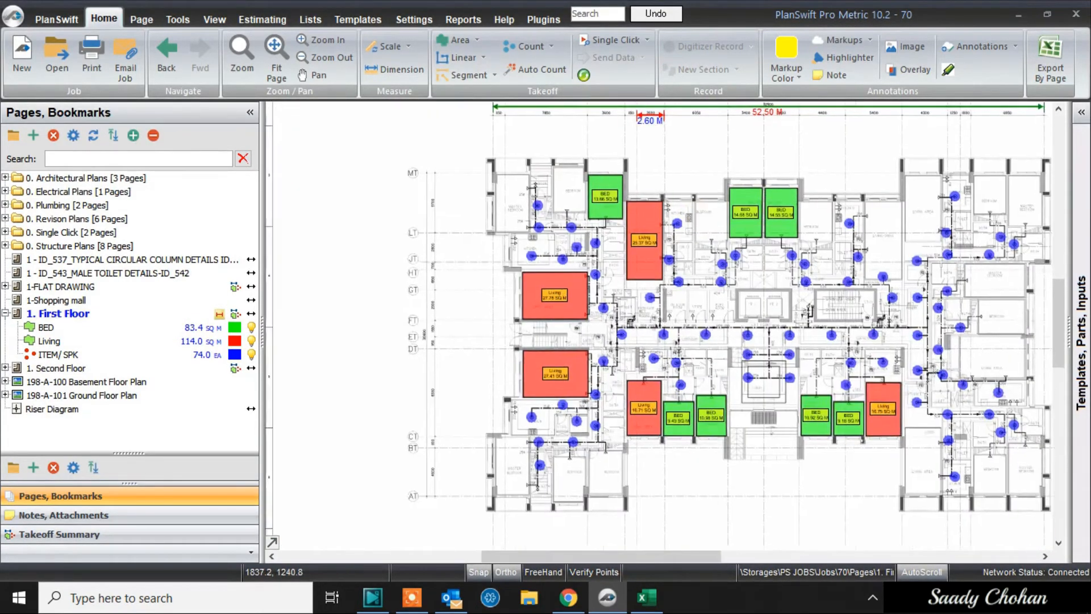
{"action": "scroll", "coordinate": [625, 208], "scroll_direction": "up", "scroll_amount": 2}
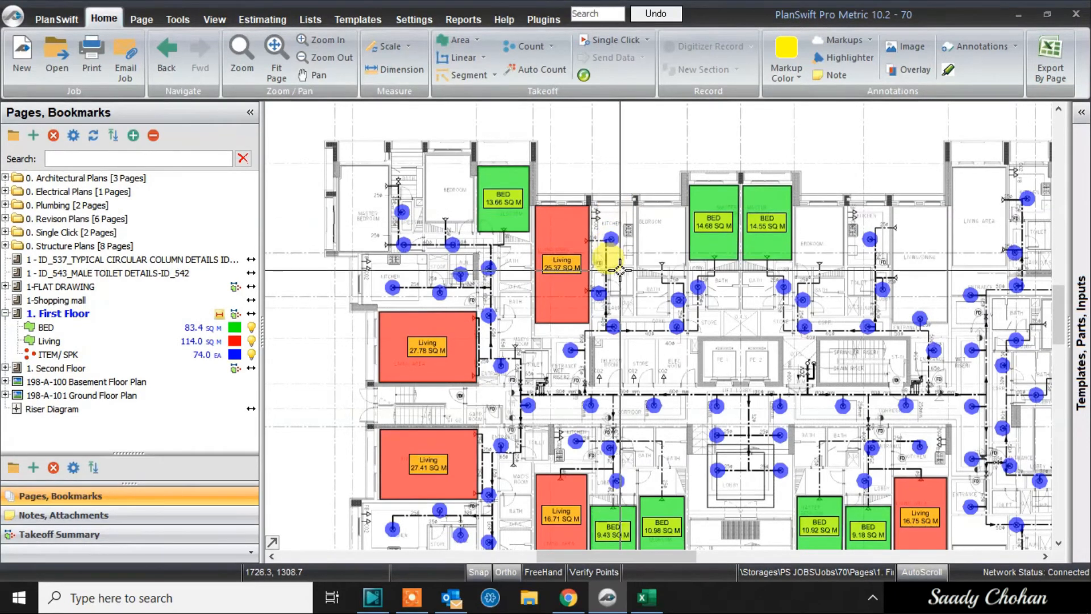
{"action": "left_click_drag", "start_coordinate": [619, 267], "coordinate": [588, 240]}
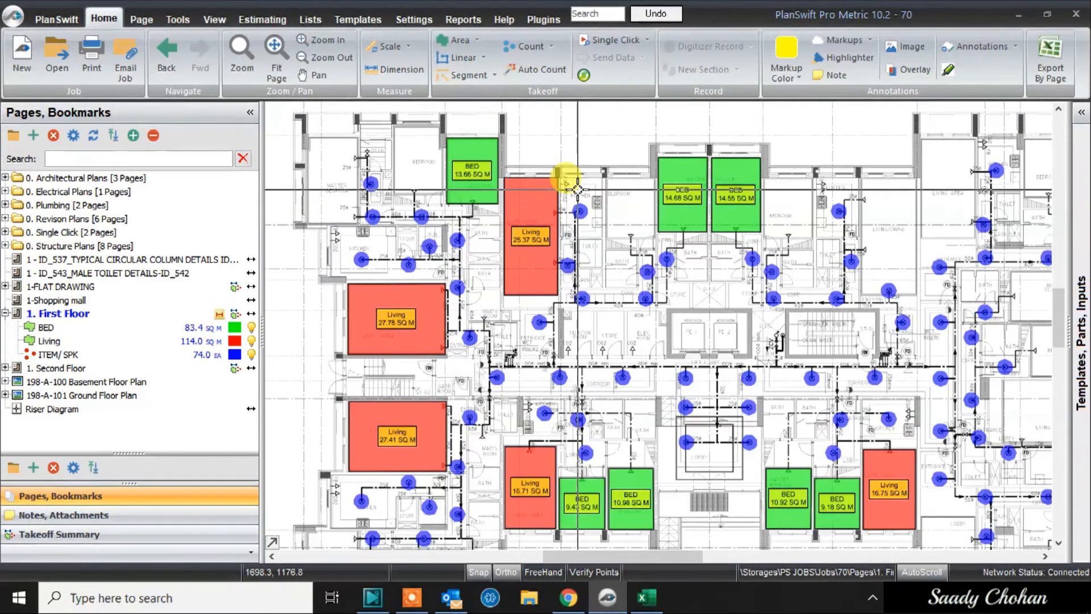
{"action": "scroll", "coordinate": [636, 227], "scroll_direction": "up", "scroll_amount": 1}
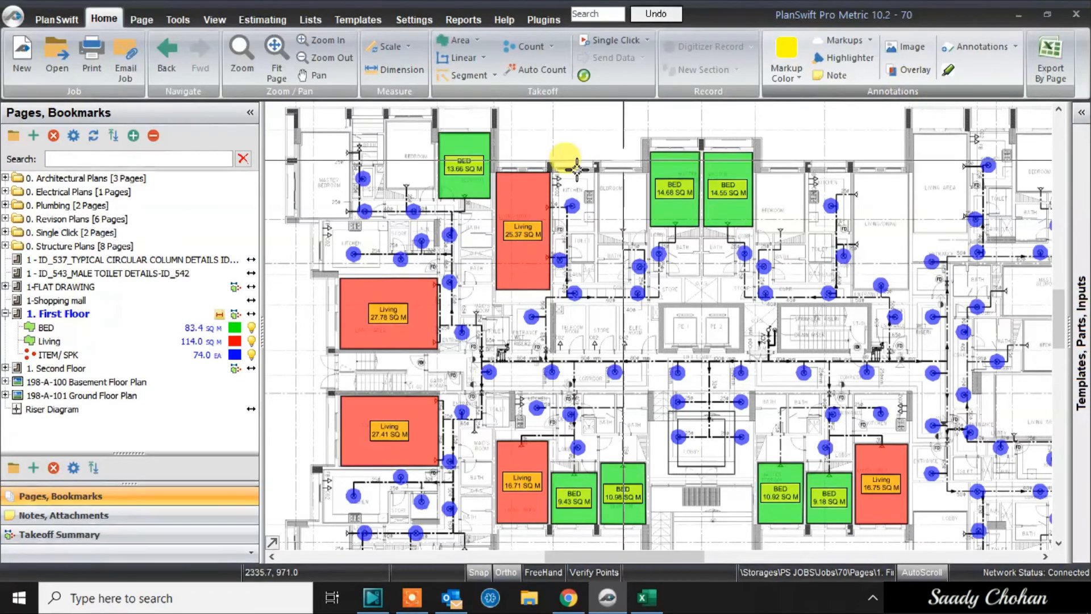
Step: Expand the Revison Plans folder, preview Fire Fighting REV 00 and REV 01, and reopen the Fire Fighting REV 00 page
{"action": "left_click", "coordinate": [7, 220]}
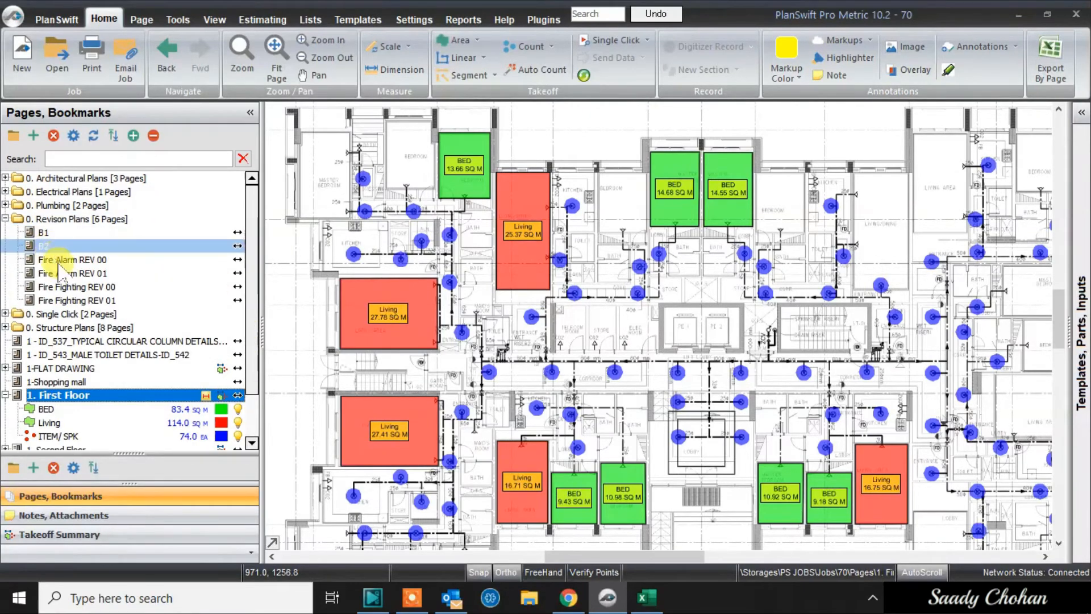
{"action": "left_click", "coordinate": [71, 286]}
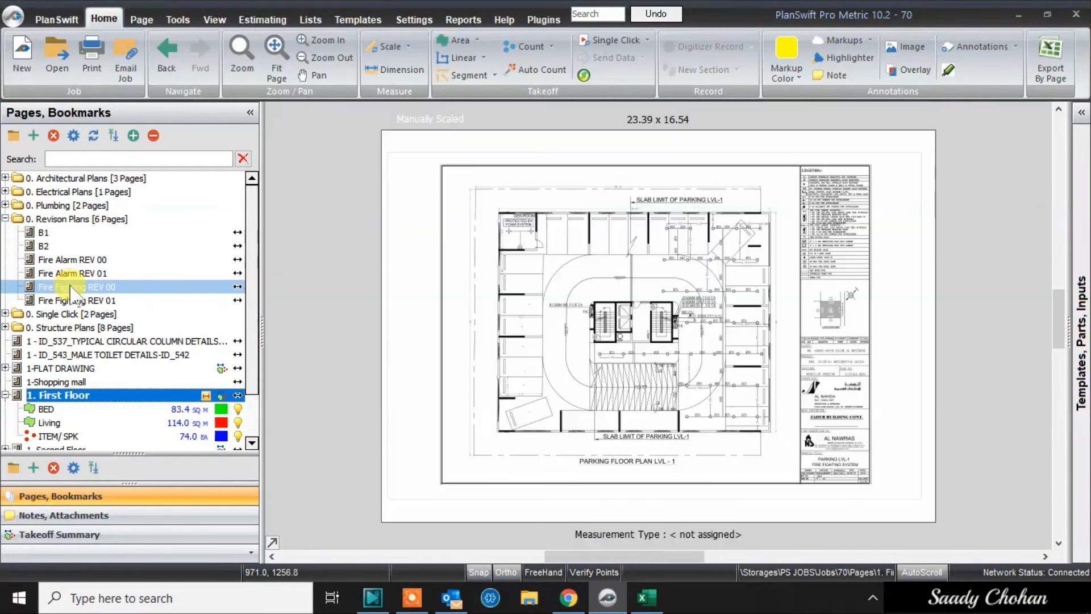
{"action": "left_click", "coordinate": [82, 300]}
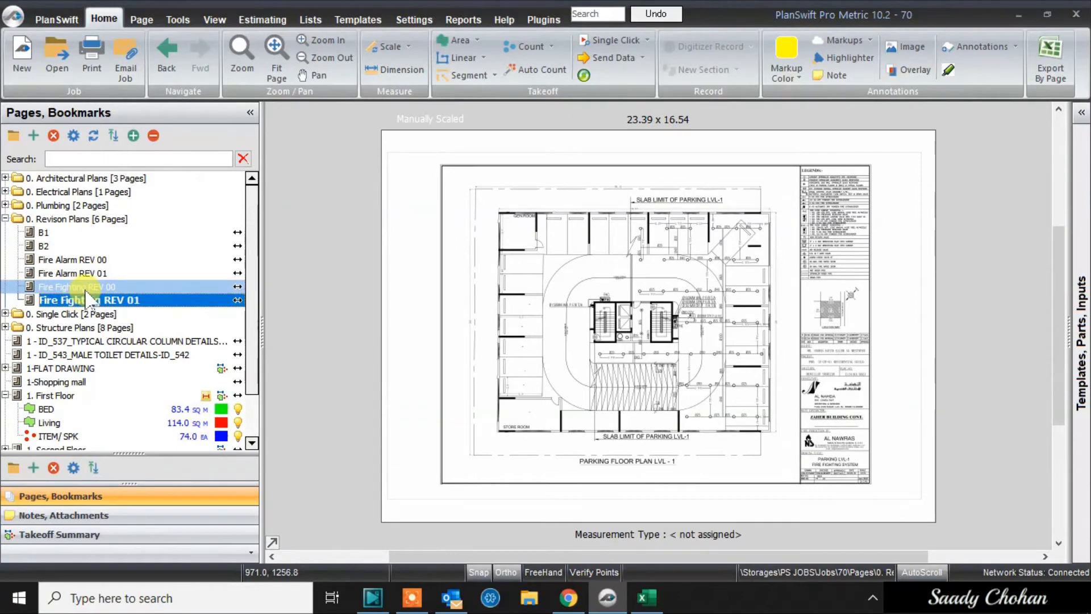
{"action": "left_click", "coordinate": [121, 287]}
Step: Examine the sprinkler and pipe layout, generator room and legend on the Fire Fighting REV 00 parking floor plan
{"action": "scroll", "coordinate": [557, 406], "scroll_direction": "up", "scroll_amount": 4}
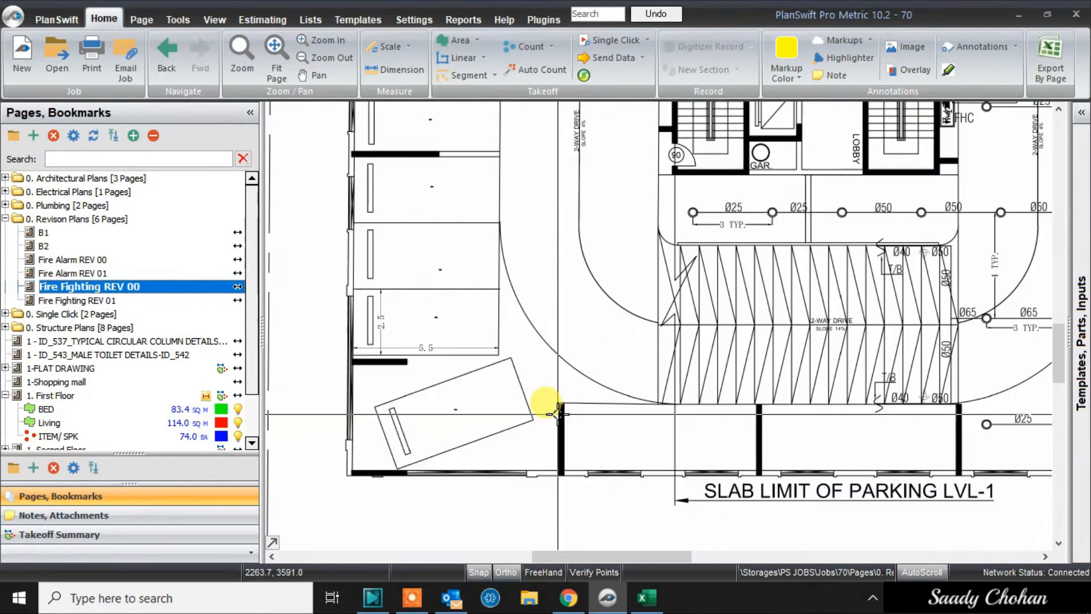
{"action": "scroll", "coordinate": [559, 400], "scroll_direction": "down", "scroll_amount": 1}
{"action": "left_click_drag", "start_coordinate": [600, 257], "coordinate": [596, 452]}
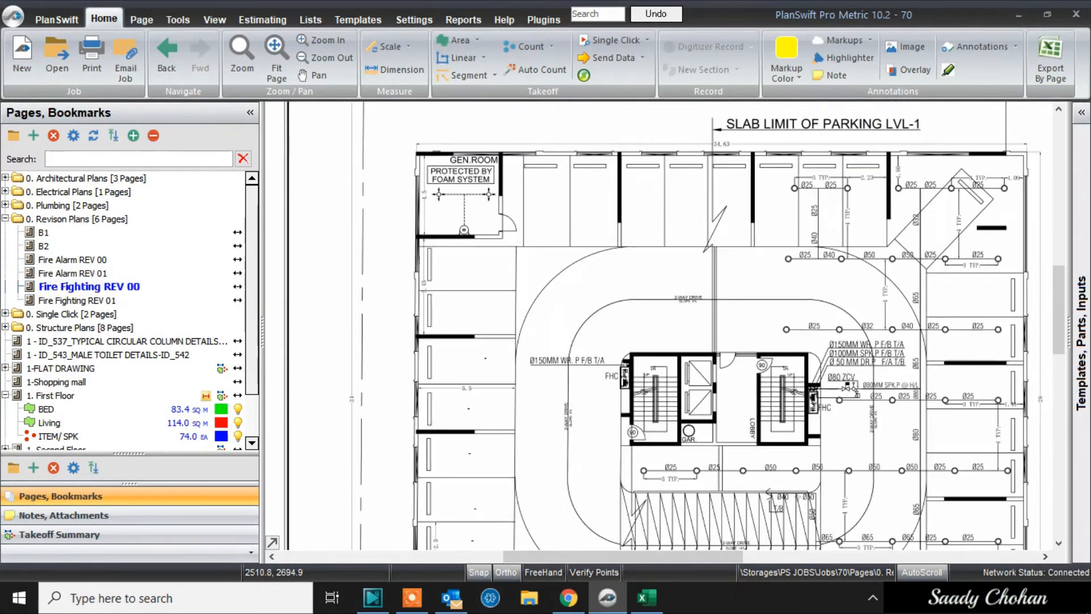
{"action": "scroll", "coordinate": [462, 265], "scroll_direction": "down", "scroll_amount": 3}
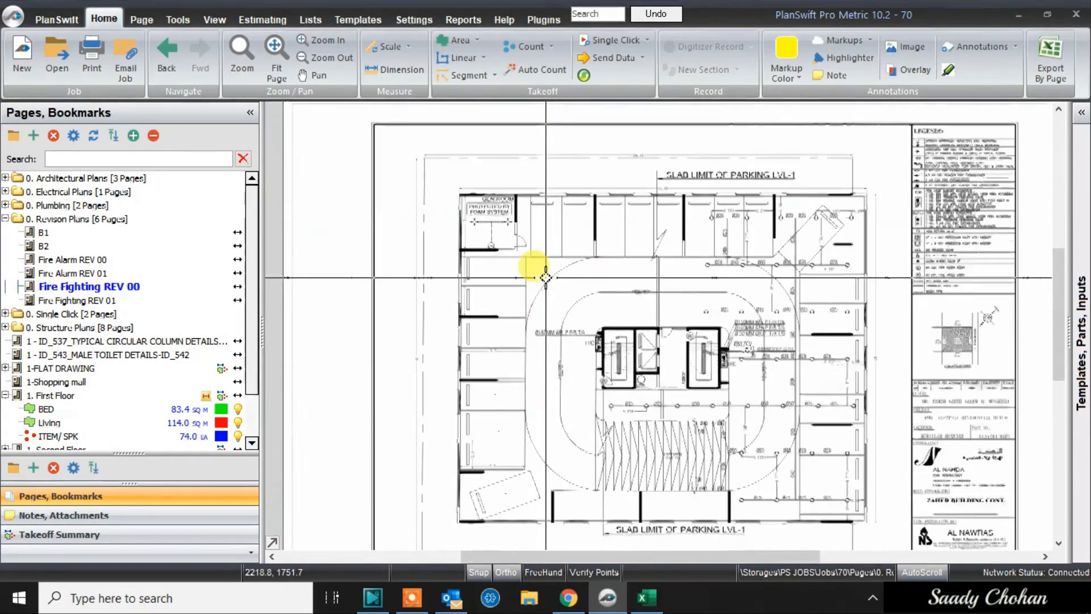
{"action": "scroll", "coordinate": [458, 527], "scroll_direction": "up", "scroll_amount": 5}
{"action": "scroll", "coordinate": [458, 526], "scroll_direction": "down", "scroll_amount": 5}
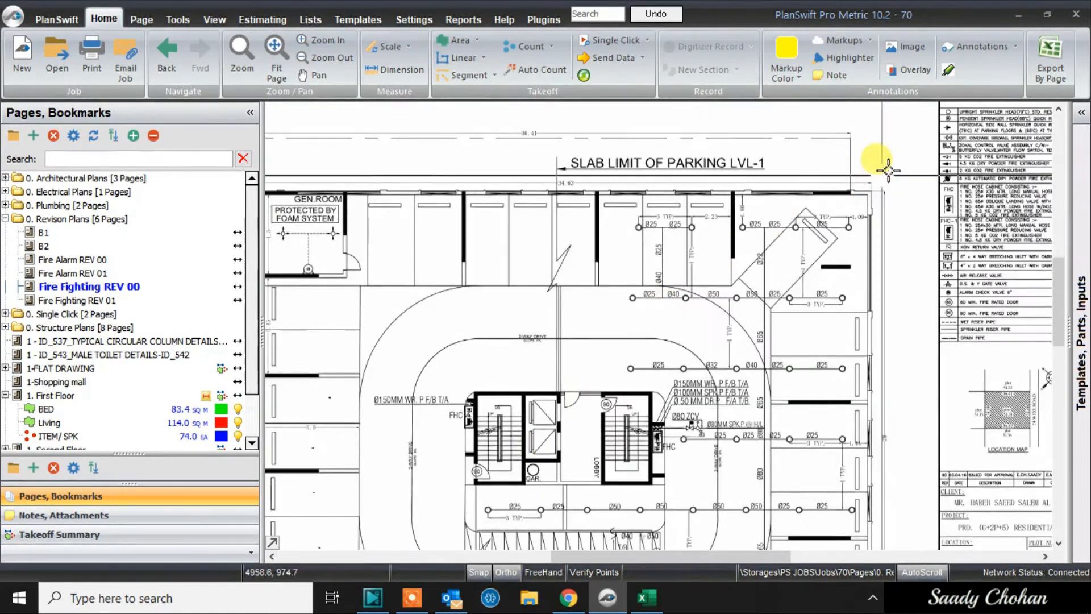
{"action": "scroll", "coordinate": [860, 214], "scroll_direction": "up", "scroll_amount": 5}
{"action": "scroll", "coordinate": [863, 215], "scroll_direction": "down", "scroll_amount": 5}
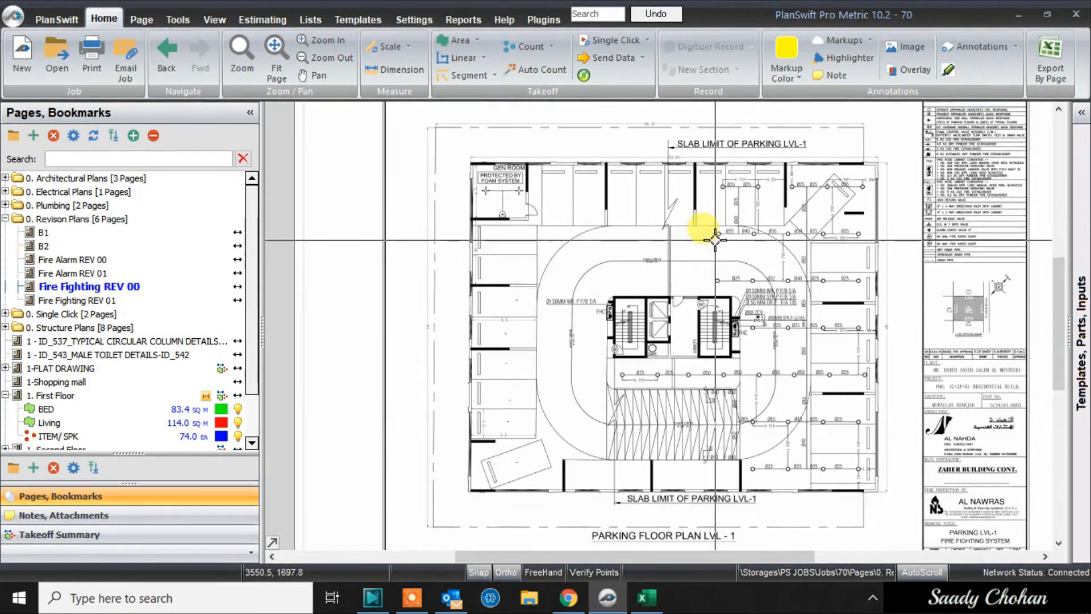
Step: Start a Comparative Overlay on the Fire Fighting REV 00 page
{"action": "left_click", "coordinate": [184, 287]}
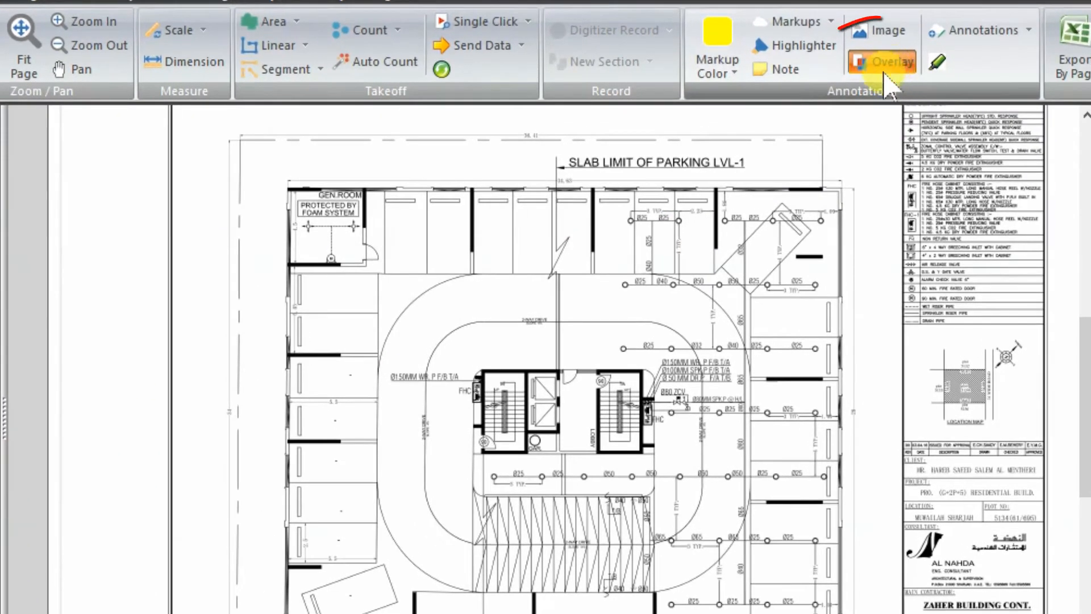
{"action": "left_click", "coordinate": [915, 70]}
{"action": "left_click", "coordinate": [443, 440]}
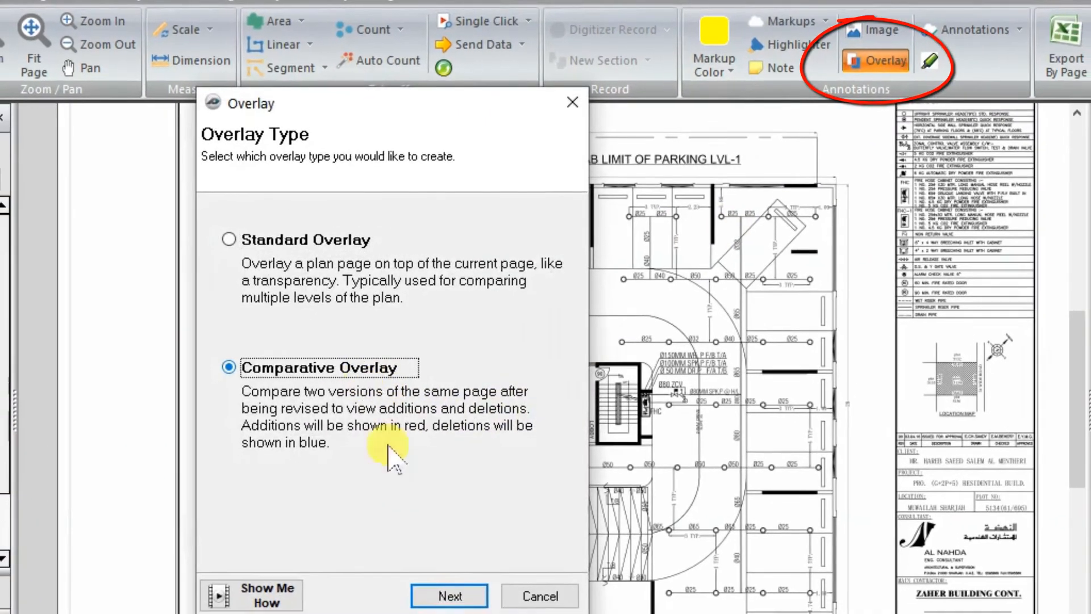
{"action": "left_click", "coordinate": [447, 607]}
Step: Overlay the Fire Fighting REV 01 page from the Revison Plans folder, keeping the suggested overlay name, and answer the alignment prompt
{"action": "left_click", "coordinate": [211, 363]}
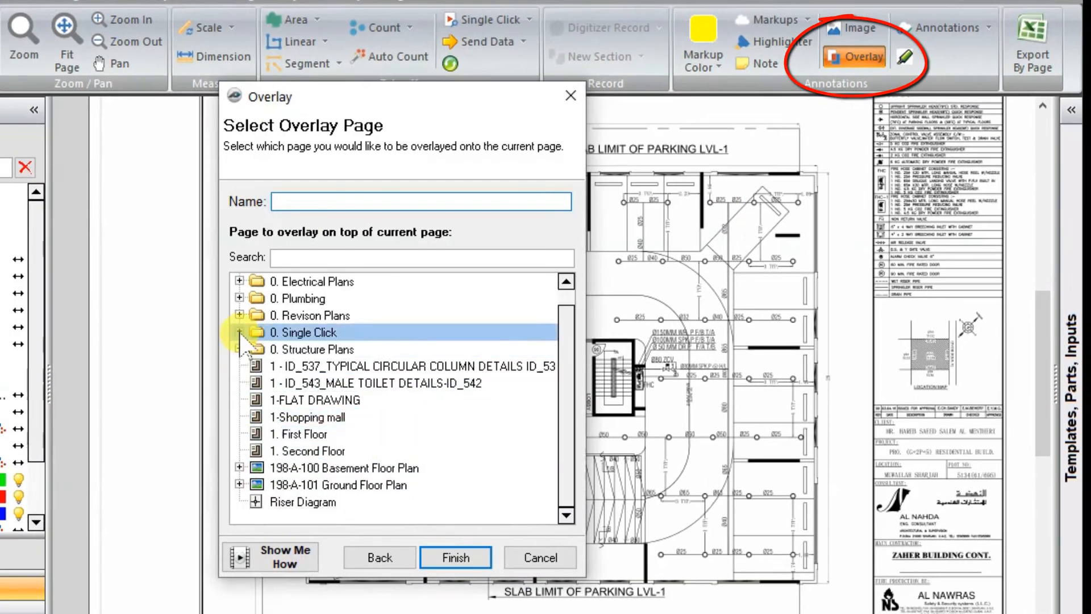
{"action": "left_click", "coordinate": [240, 332]}
{"action": "scroll", "coordinate": [251, 348], "scroll_direction": "down", "scroll_amount": 1}
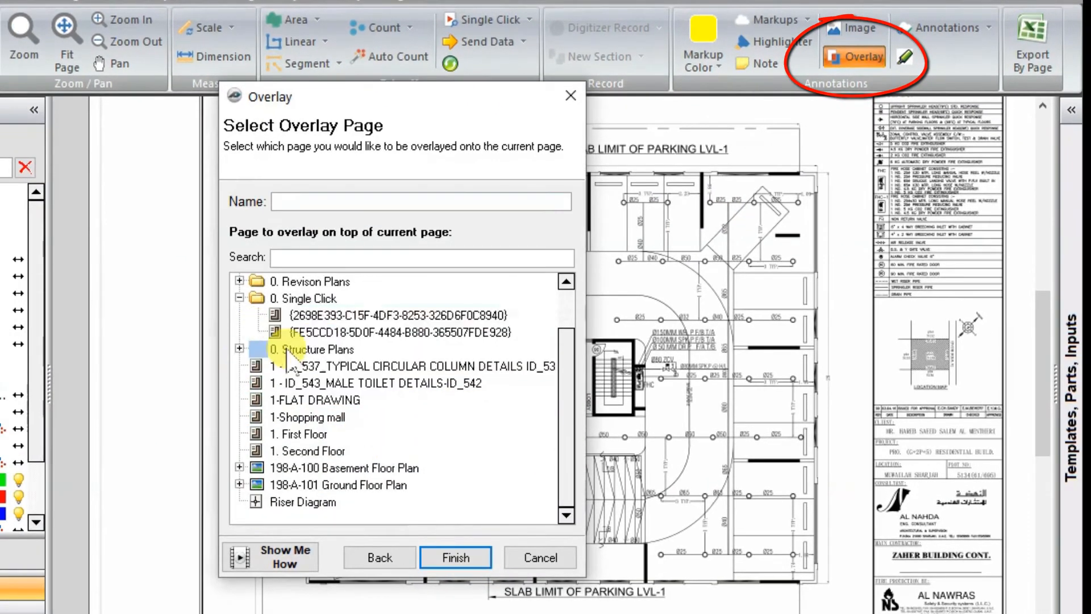
{"action": "scroll", "coordinate": [261, 309], "scroll_direction": "up", "scroll_amount": 1}
{"action": "left_click", "coordinate": [239, 332]}
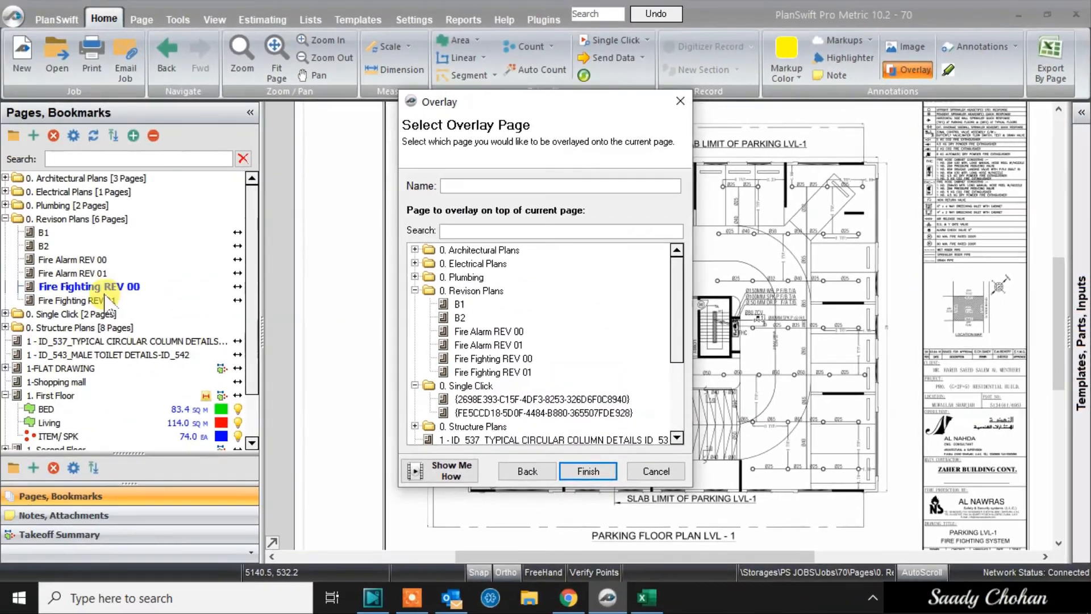
{"action": "left_click", "coordinate": [463, 372]}
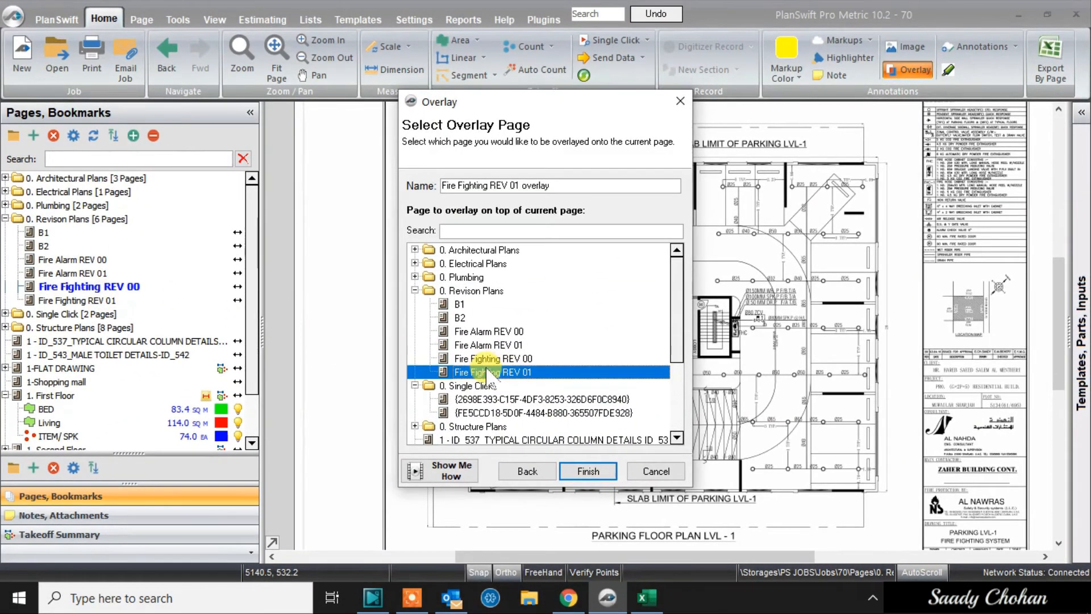
{"action": "left_click", "coordinate": [591, 471]}
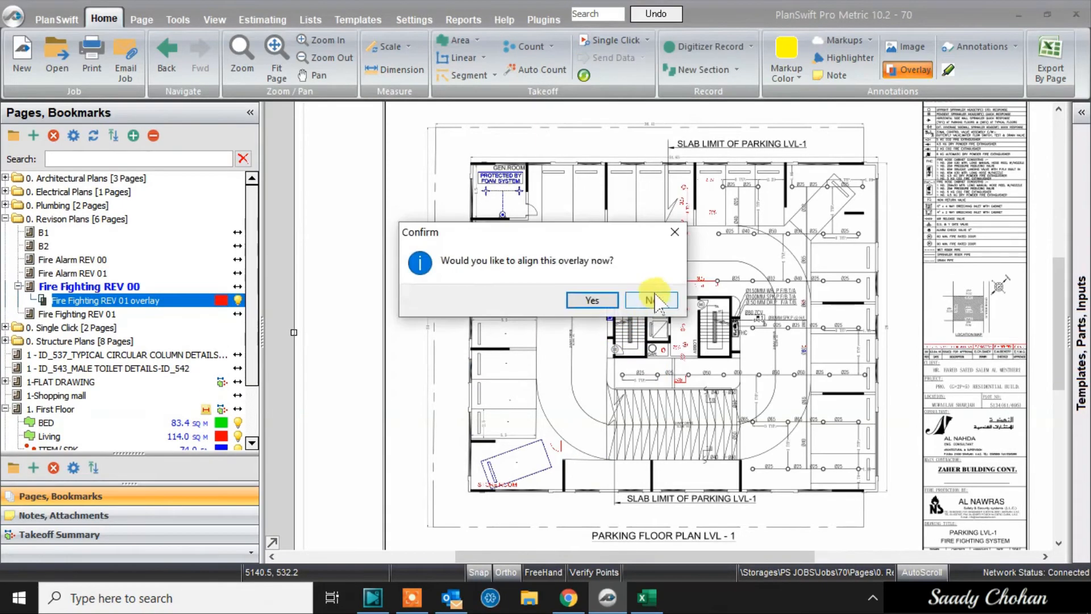
{"action": "left_click", "coordinate": [594, 298]}
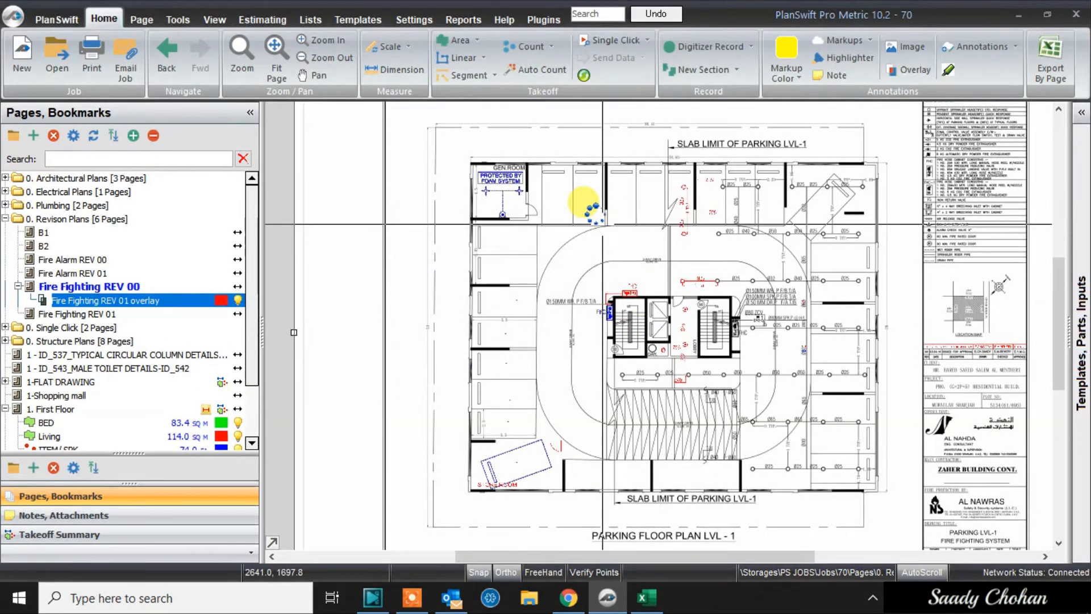
Step: Hide the Fire Fighting REV 01 overlay and show it again to compare the two revisions around the generator room
{"action": "scroll", "coordinate": [588, 174], "scroll_direction": "up", "scroll_amount": 3}
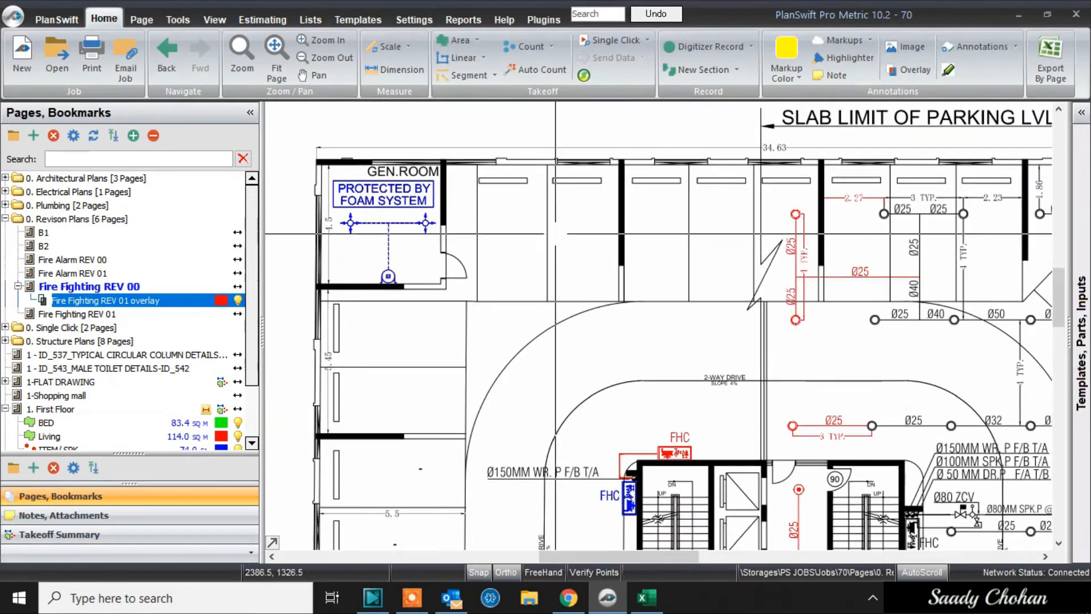
{"action": "left_click", "coordinate": [238, 302]}
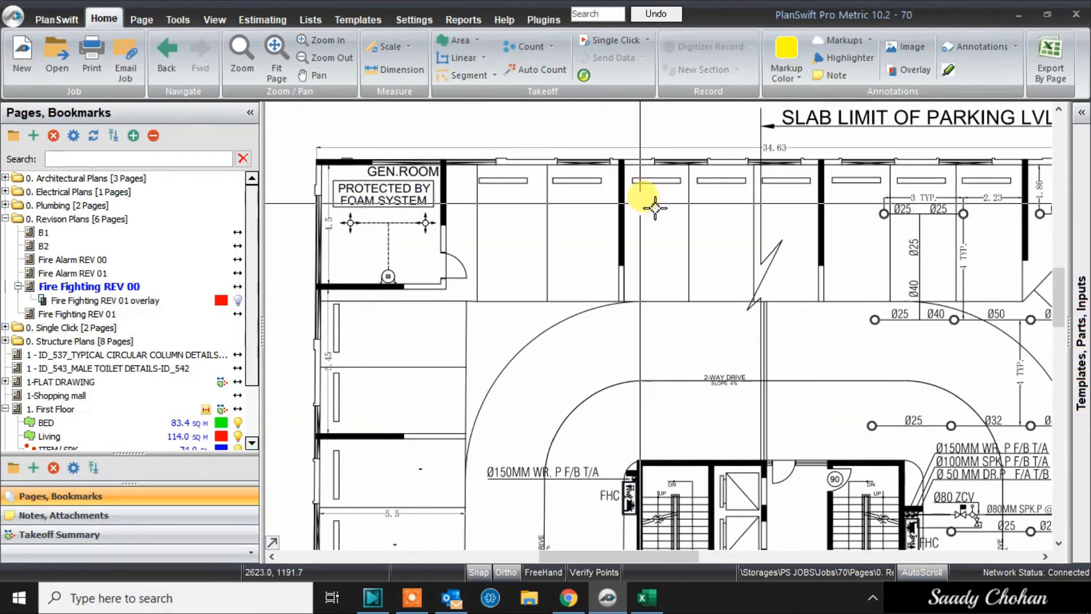
{"action": "left_click", "coordinate": [238, 301]}
Step: Examine the overlaid plan around the ramp, the southern sprinkler branches and the parking bays for unchanged, deleted and added items
{"action": "scroll", "coordinate": [427, 217], "scroll_direction": "down", "scroll_amount": 2}
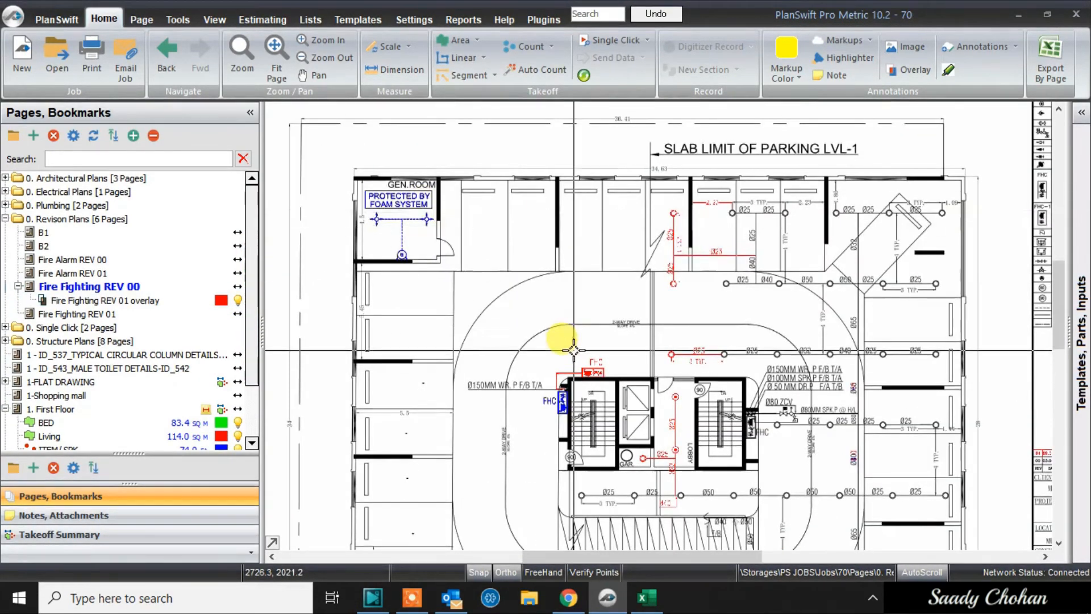
{"action": "left_click_drag", "start_coordinate": [572, 348], "coordinate": [528, 220]}
{"action": "left_click_drag", "start_coordinate": [599, 379], "coordinate": [573, 265]}
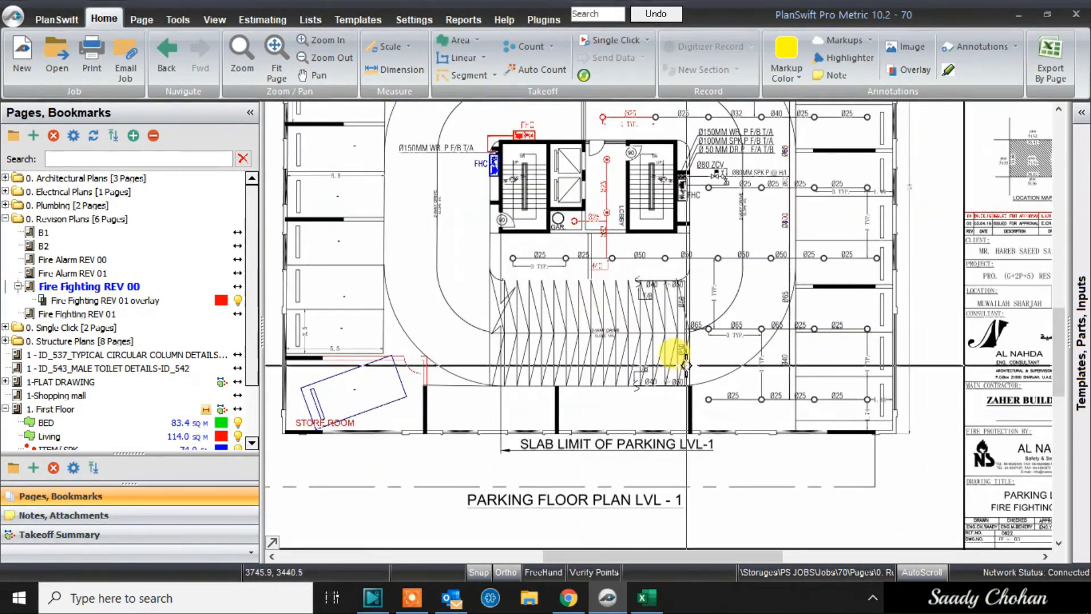
{"action": "scroll", "coordinate": [818, 437], "scroll_direction": "up", "scroll_amount": 3}
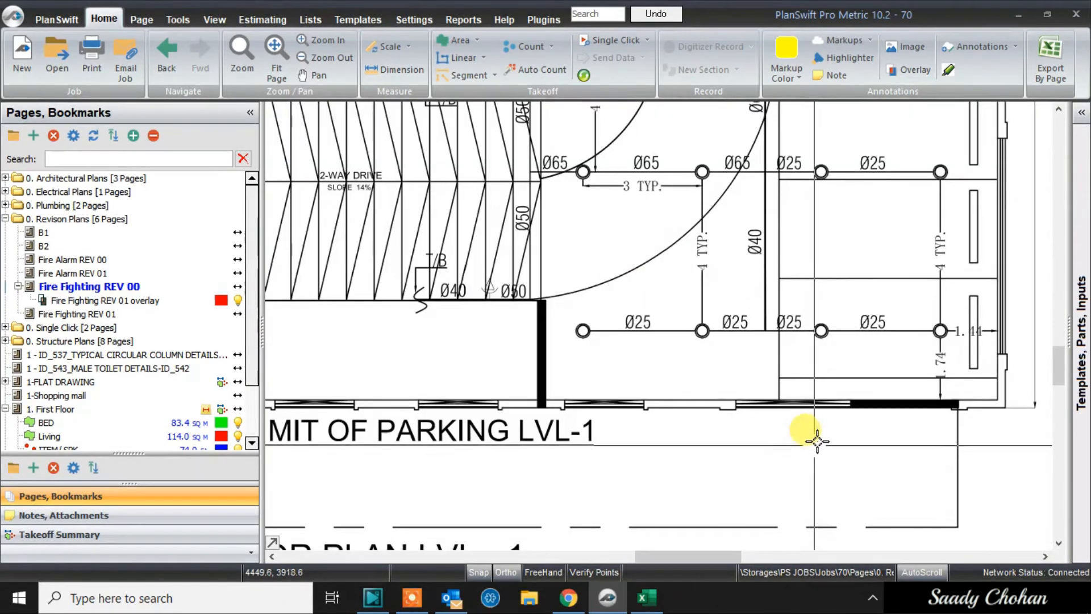
{"action": "left_click_drag", "start_coordinate": [833, 423], "coordinate": [818, 449]}
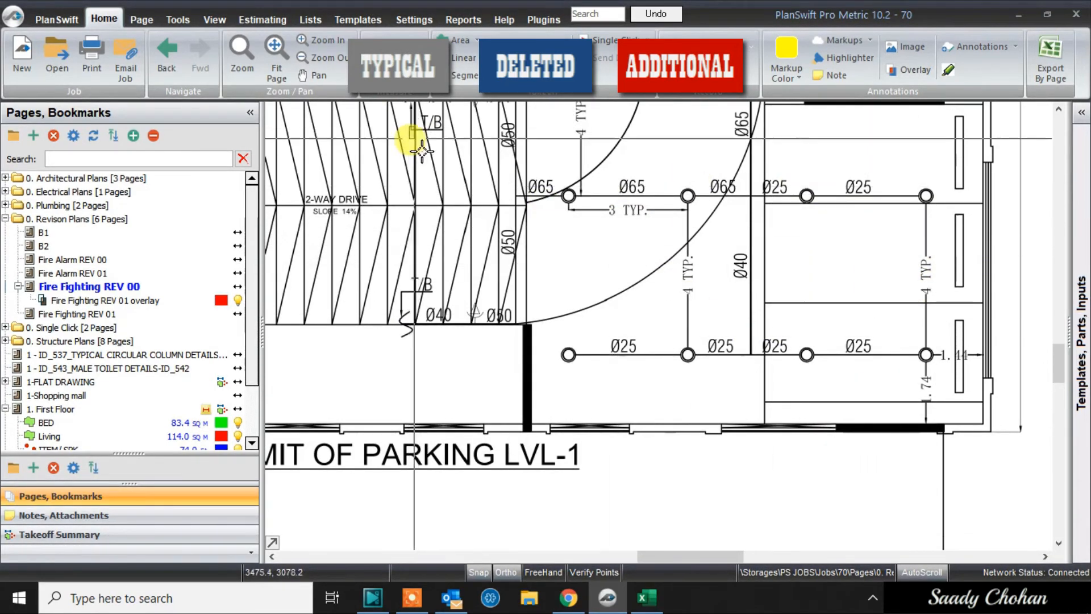
{"action": "left_click_drag", "start_coordinate": [421, 149], "coordinate": [949, 451]}
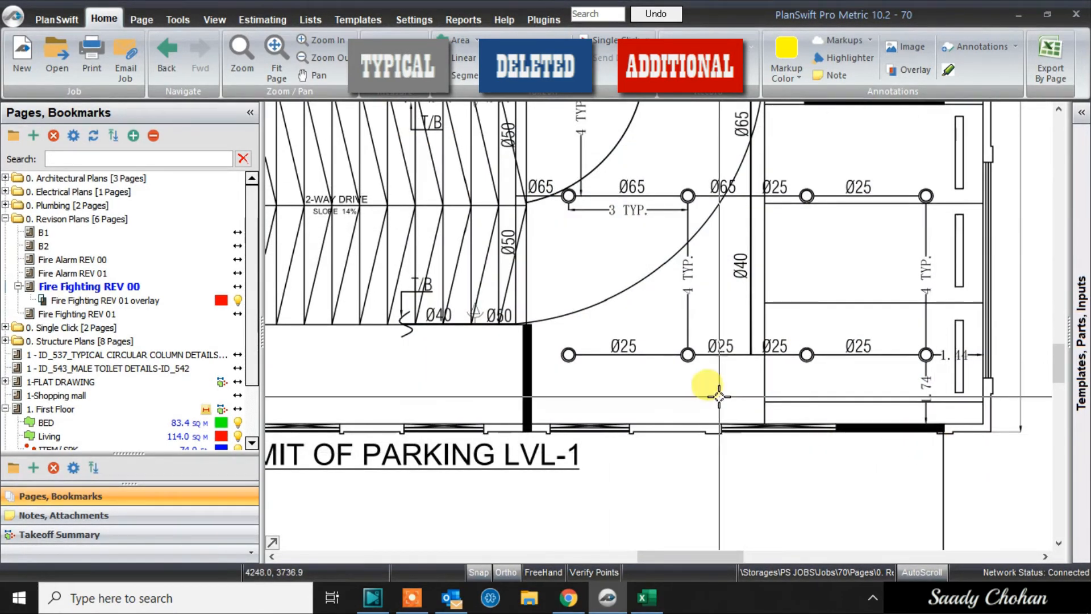
{"action": "mouse_move", "coordinate": [525, 288]}
{"action": "left_mouse_down"}
{"action": "mouse_move", "coordinate": [786, 383]}
{"action": "mouse_move", "coordinate": [974, 425]}
{"action": "mouse_move", "coordinate": [1000, 460]}
{"action": "left_mouse_up"}
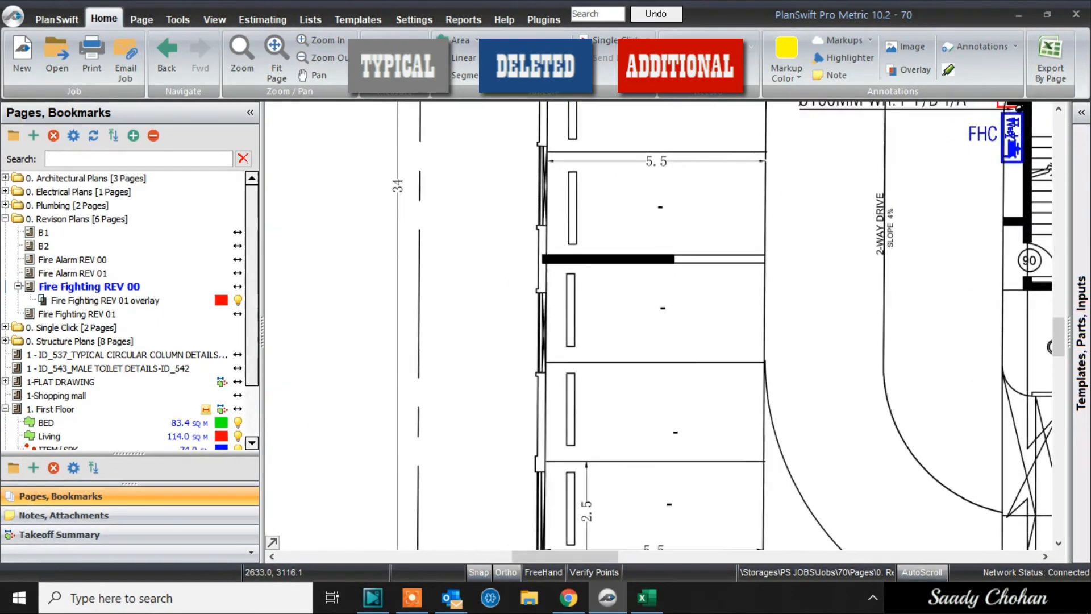
{"action": "left_click_drag", "start_coordinate": [633, 260], "coordinate": [716, 300]}
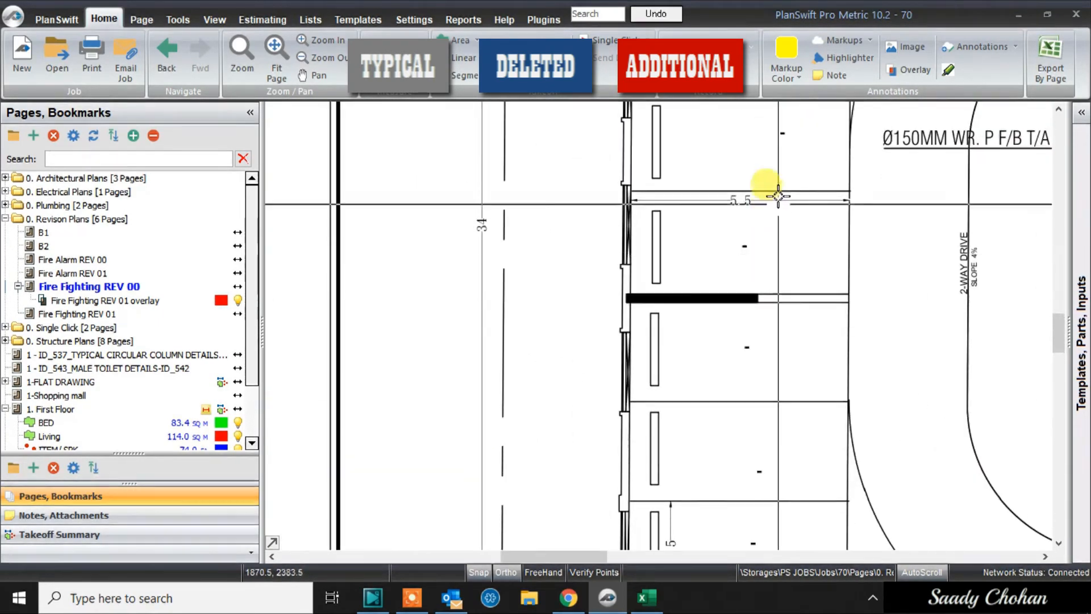
Step: Examine the generator room's foam system and the blue and red FHC cabinets beside the staircase for deletions and additions
{"action": "left_click_drag", "start_coordinate": [776, 203], "coordinate": [758, 513]}
{"action": "left_click_drag", "start_coordinate": [786, 225], "coordinate": [765, 389]}
{"action": "scroll", "coordinate": [752, 186], "scroll_direction": "up", "scroll_amount": 2}
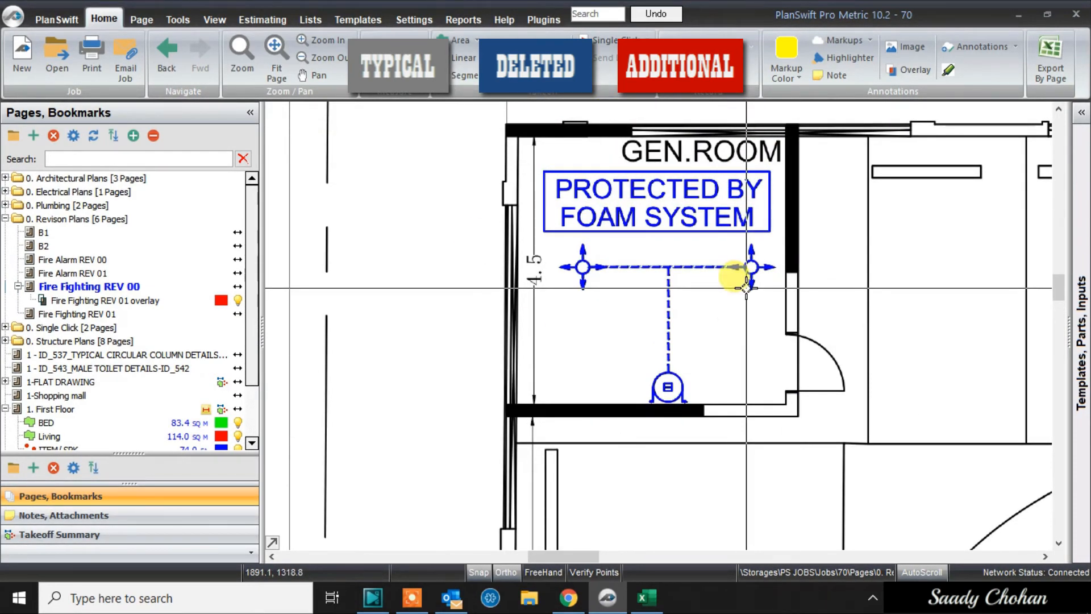
{"action": "scroll", "coordinate": [633, 160], "scroll_direction": "down", "scroll_amount": 5}
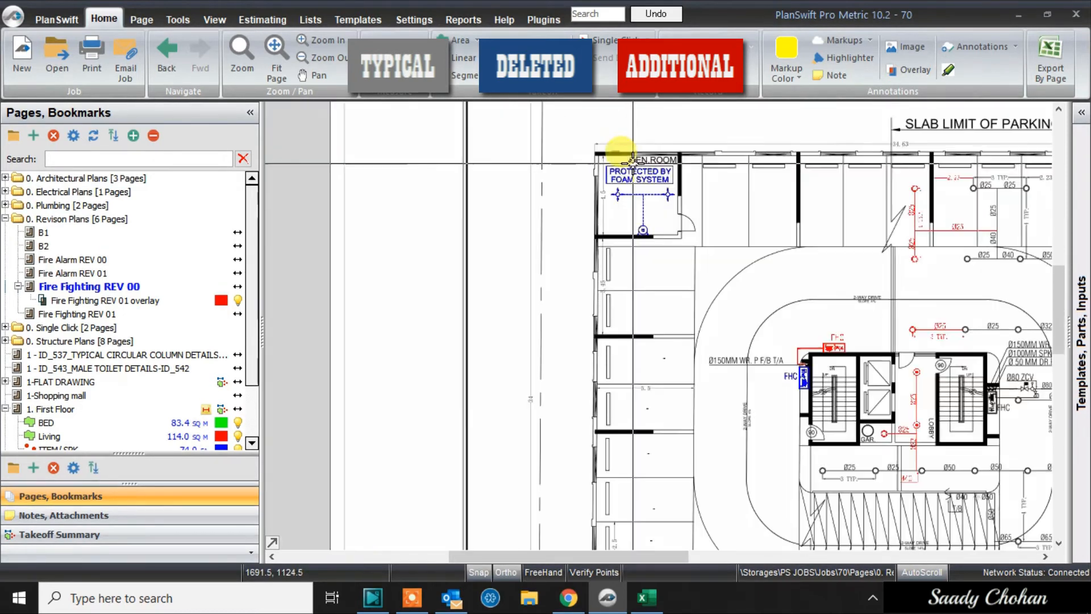
{"action": "scroll", "coordinate": [628, 169], "scroll_direction": "up", "scroll_amount": 2}
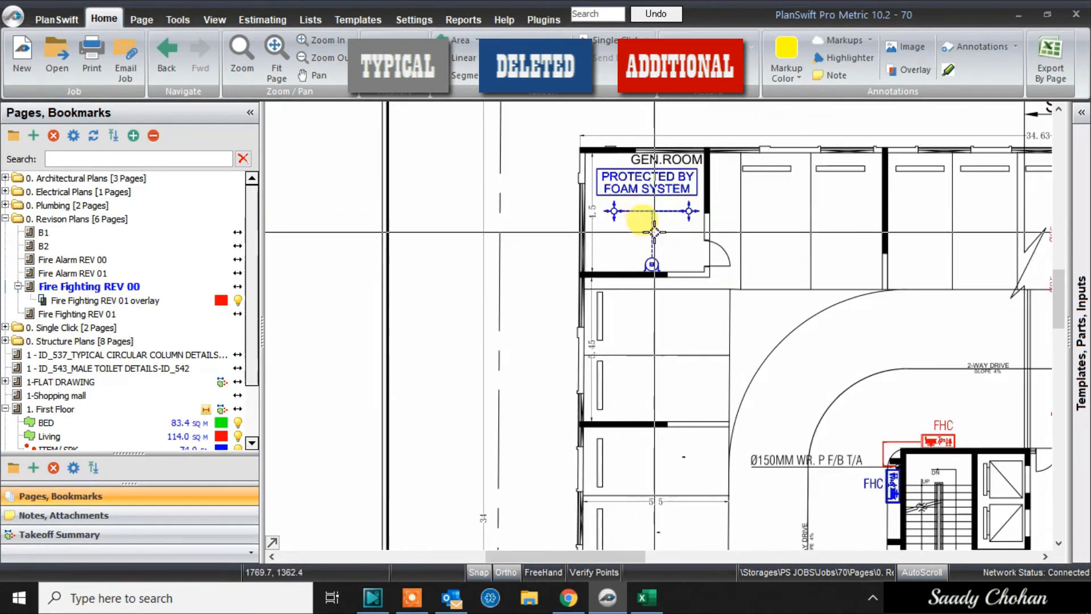
{"action": "scroll", "coordinate": [882, 421], "scroll_direction": "up", "scroll_amount": 3}
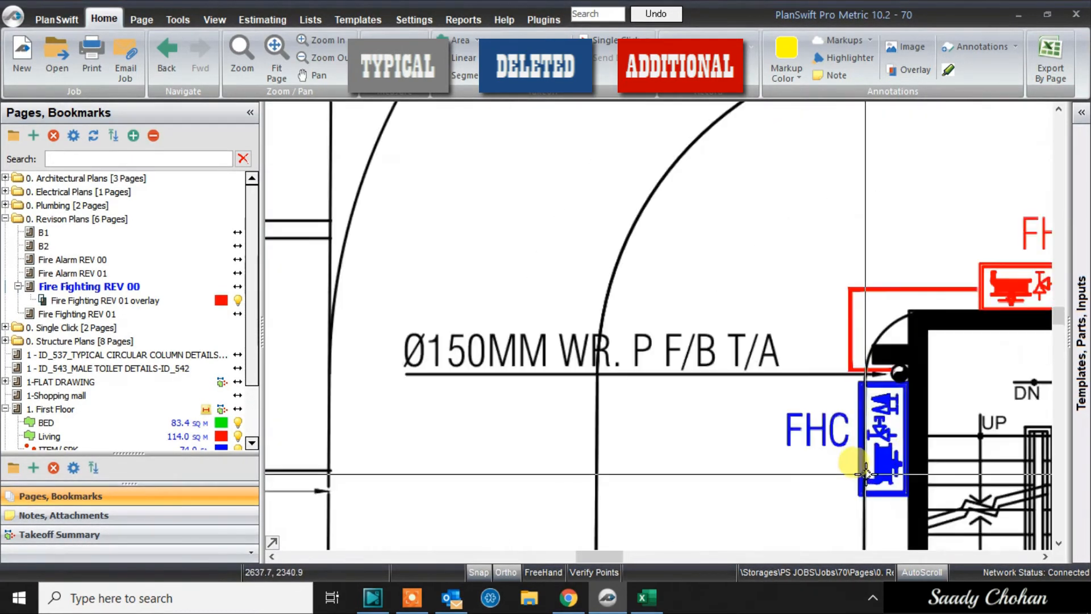
{"action": "scroll", "coordinate": [867, 468], "scroll_direction": "down", "scroll_amount": 2}
{"action": "mouse_move", "coordinate": [589, 219]}
{"action": "left_mouse_down"}
{"action": "mouse_move", "coordinate": [631, 375]}
{"action": "mouse_move", "coordinate": [549, 106]}
{"action": "left_mouse_up"}
{"action": "scroll", "coordinate": [813, 352], "scroll_direction": "up", "scroll_amount": 3}
{"action": "scroll", "coordinate": [841, 383], "scroll_direction": "down", "scroll_amount": 3}
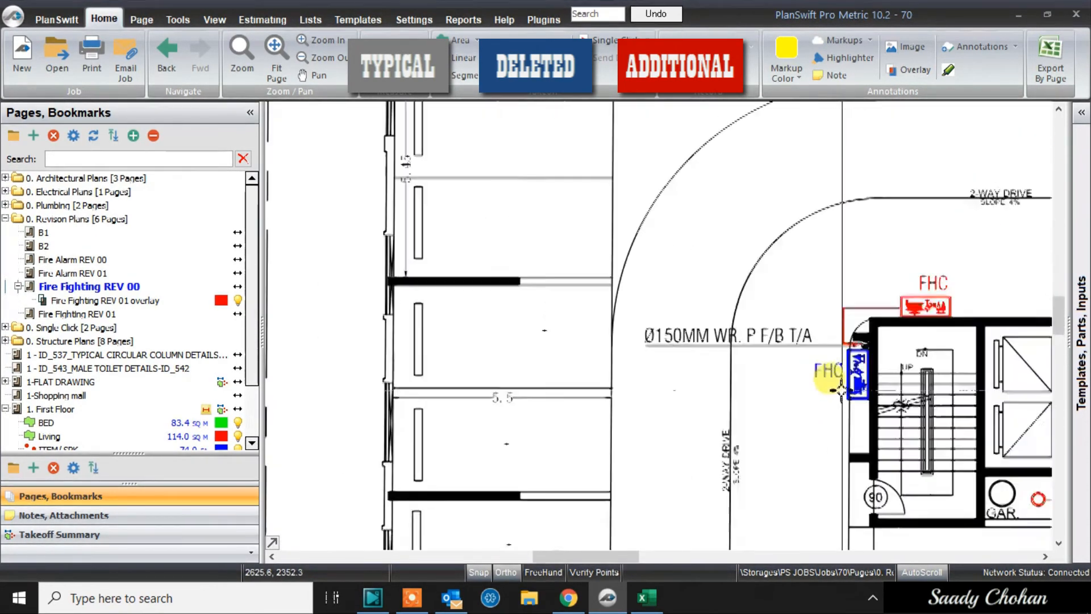
{"action": "left_click_drag", "start_coordinate": [833, 385], "coordinate": [932, 536]}
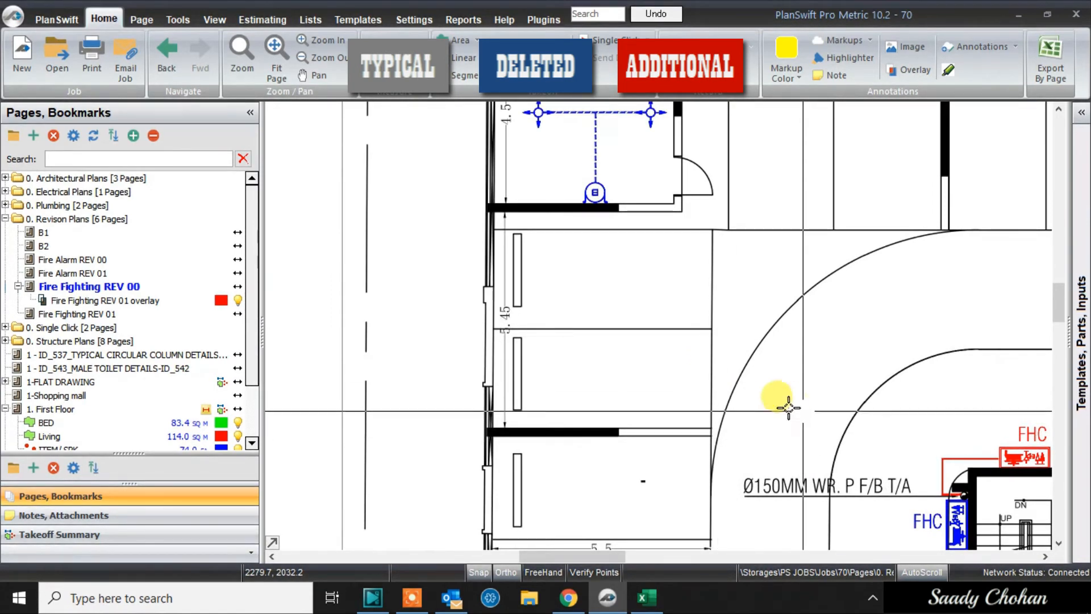
{"action": "left_click_drag", "start_coordinate": [699, 273], "coordinate": [704, 340]}
{"action": "left_click_drag", "start_coordinate": [652, 272], "coordinate": [635, 339]}
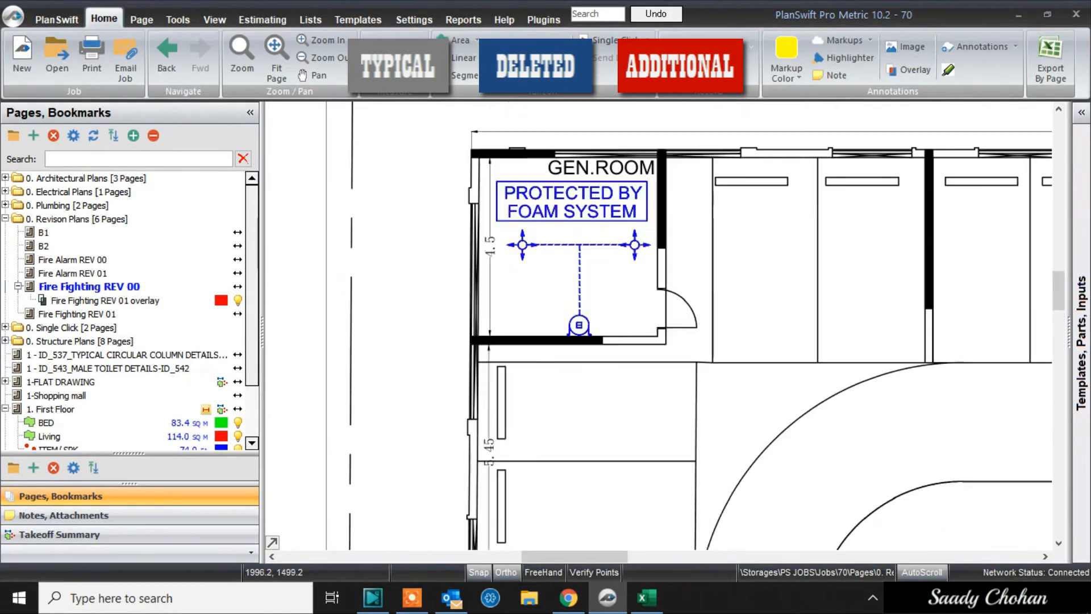
Step: Examine the red sprinklers, Ø25 pipes and dimensions in the parking bays below the slab limit line
{"action": "scroll", "coordinate": [829, 216], "scroll_direction": "up", "scroll_amount": 1}
{"action": "left_click_drag", "start_coordinate": [934, 225], "coordinate": [781, 251]}
{"action": "left_click_drag", "start_coordinate": [977, 263], "coordinate": [566, 256]}
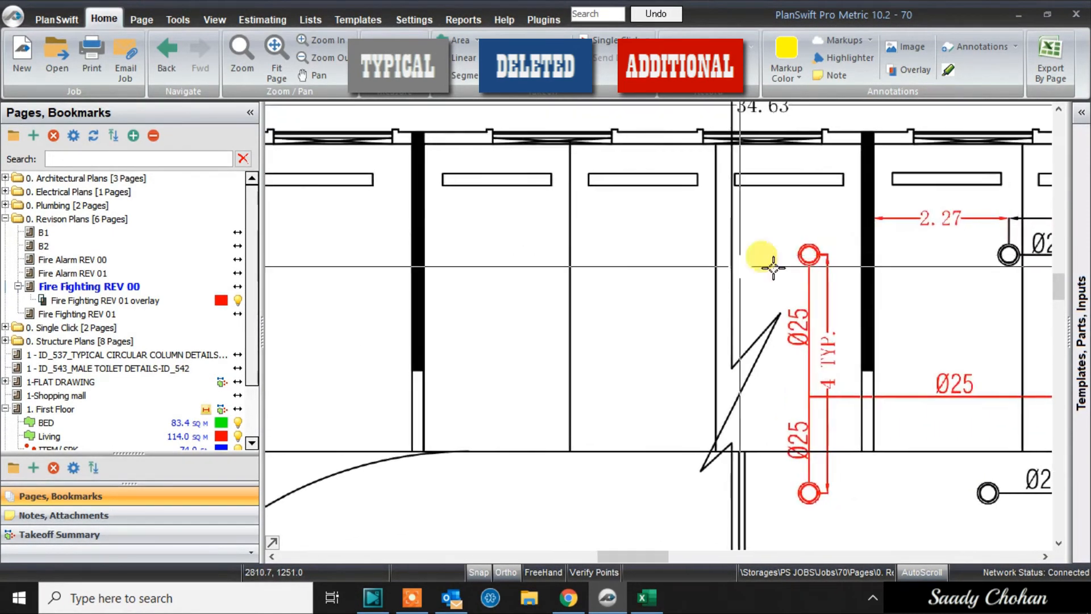
{"action": "scroll", "coordinate": [824, 267], "scroll_direction": "down", "scroll_amount": 1}
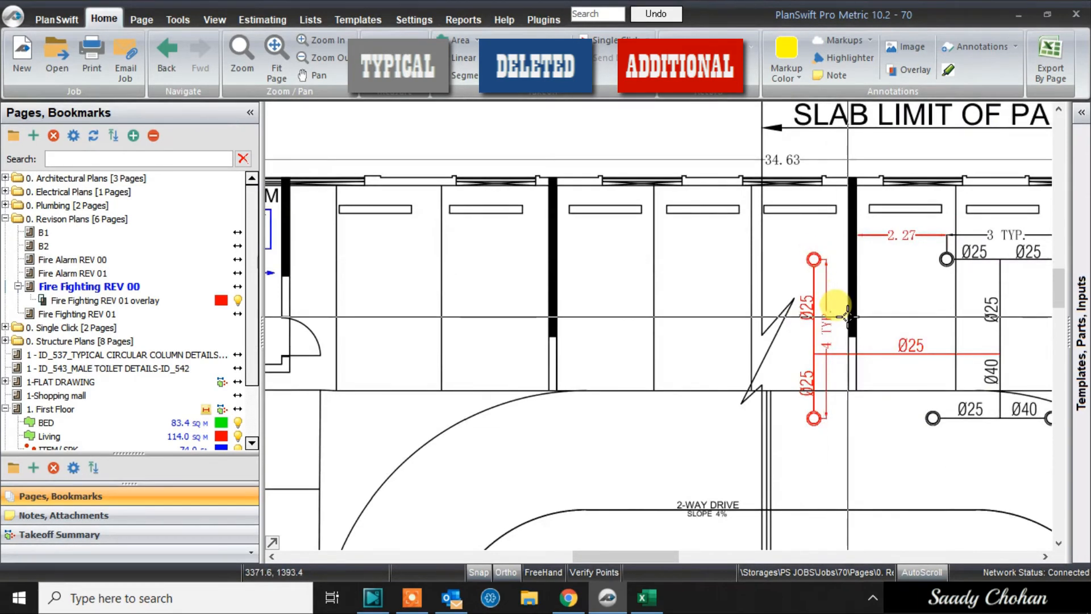
{"action": "left_click_drag", "start_coordinate": [374, 310], "coordinate": [476, 289]}
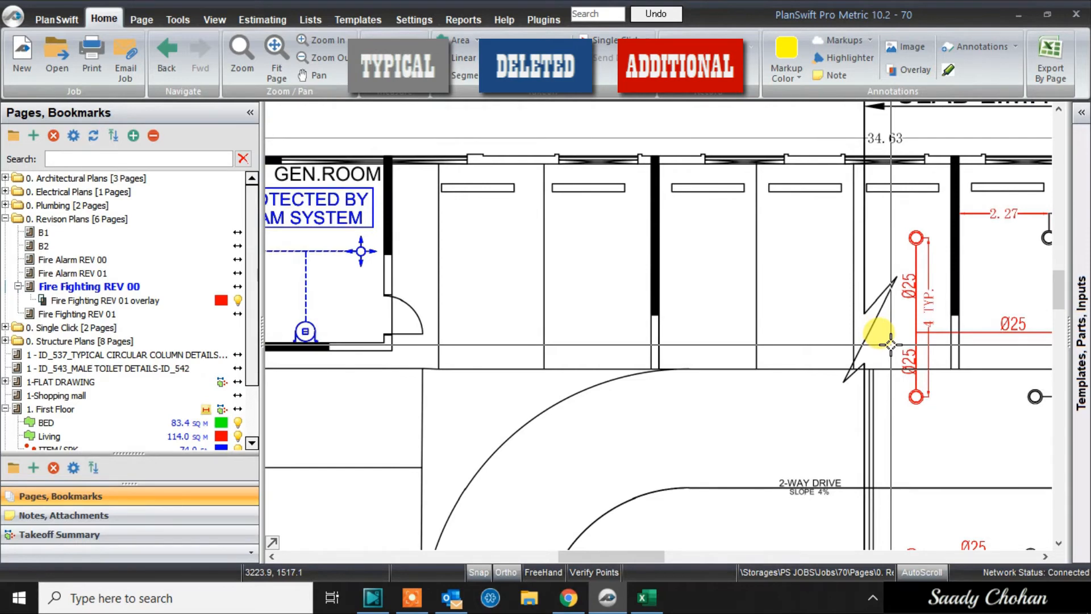
{"action": "left_click_drag", "start_coordinate": [891, 344], "coordinate": [680, 331]}
{"action": "scroll", "coordinate": [904, 287], "scroll_direction": "up", "scroll_amount": 1}
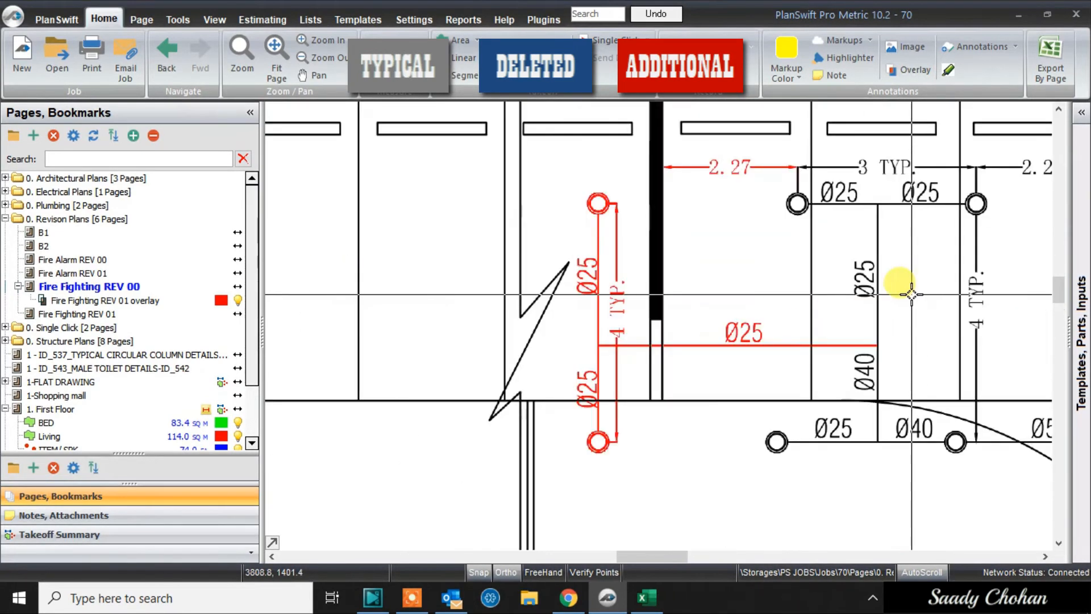
{"action": "left_click_drag", "start_coordinate": [773, 369], "coordinate": [638, 366]}
{"action": "scroll", "coordinate": [517, 287], "scroll_direction": "down", "scroll_amount": 1}
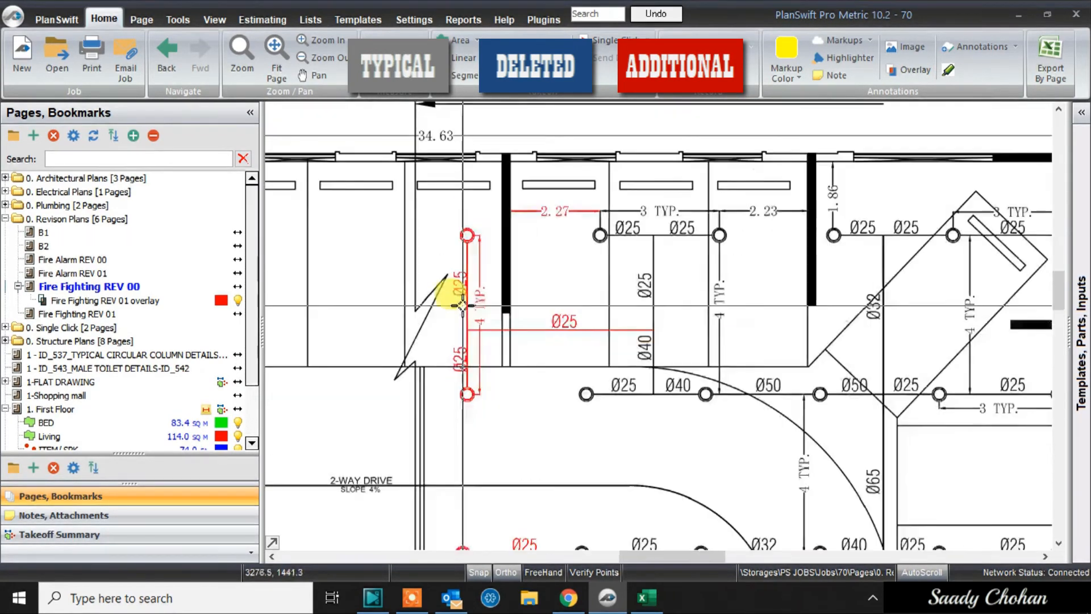
Step: Examine the revised FHC cabinet, lobby and garbage room sprinklers, and their pipework around the stair and lift core
{"action": "left_click_drag", "start_coordinate": [882, 280], "coordinate": [834, 206]}
{"action": "left_click_drag", "start_coordinate": [443, 506], "coordinate": [601, 283]}
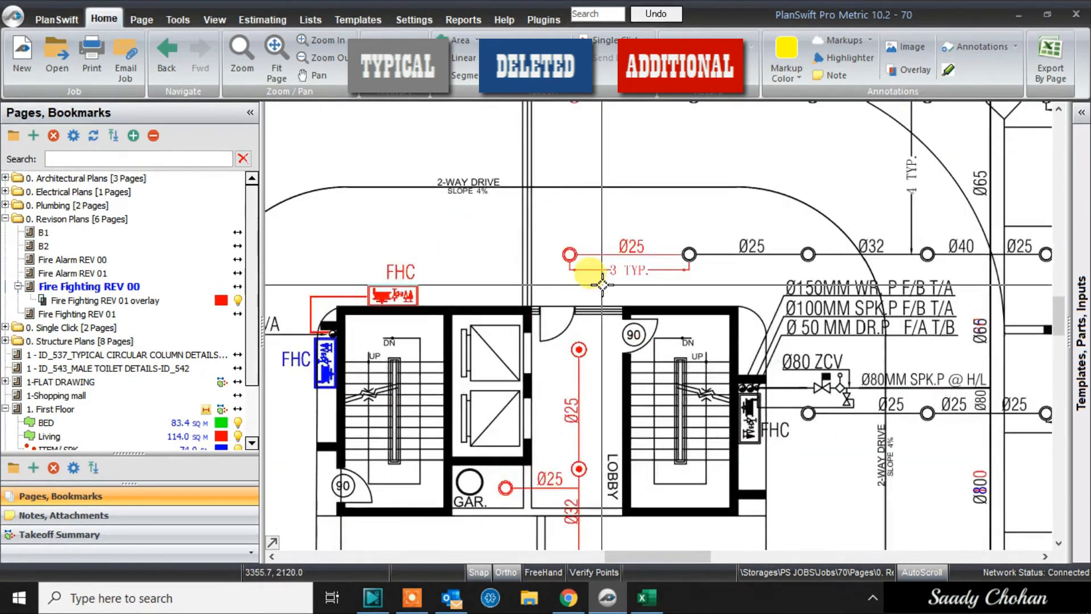
{"action": "scroll", "coordinate": [602, 282], "scroll_direction": "up", "scroll_amount": 1}
{"action": "left_click_drag", "start_coordinate": [318, 341], "coordinate": [592, 241]}
{"action": "scroll", "coordinate": [444, 319], "scroll_direction": "up", "scroll_amount": 1}
{"action": "left_click_drag", "start_coordinate": [483, 205], "coordinate": [481, 305]}
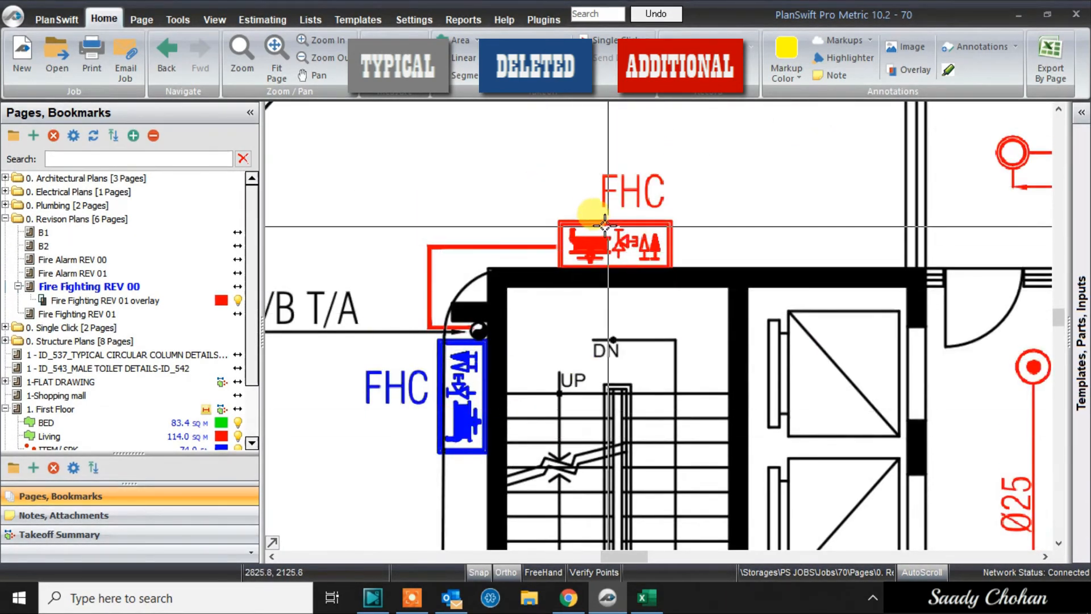
{"action": "scroll", "coordinate": [605, 227], "scroll_direction": "down", "scroll_amount": 1}
{"action": "left_click_drag", "start_coordinate": [854, 276], "coordinate": [709, 189]}
{"action": "scroll", "coordinate": [681, 288], "scroll_direction": "down", "scroll_amount": 1}
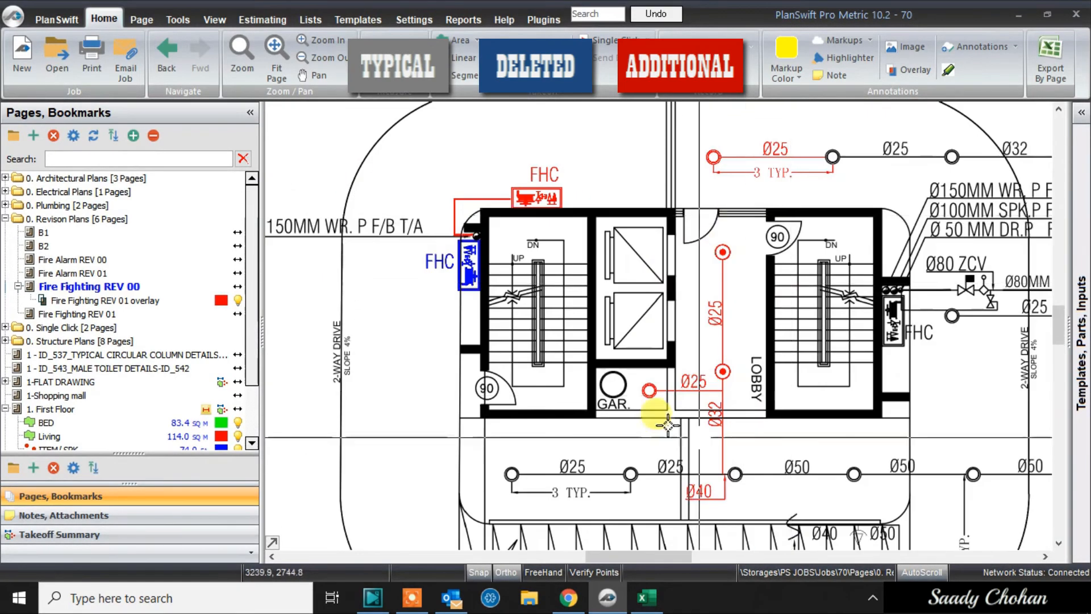
Step: Draw a four-point red revision cloud around the added store room and the deleted blue parking bay
{"action": "left_click_drag", "start_coordinate": [543, 324], "coordinate": [1051, 405]}
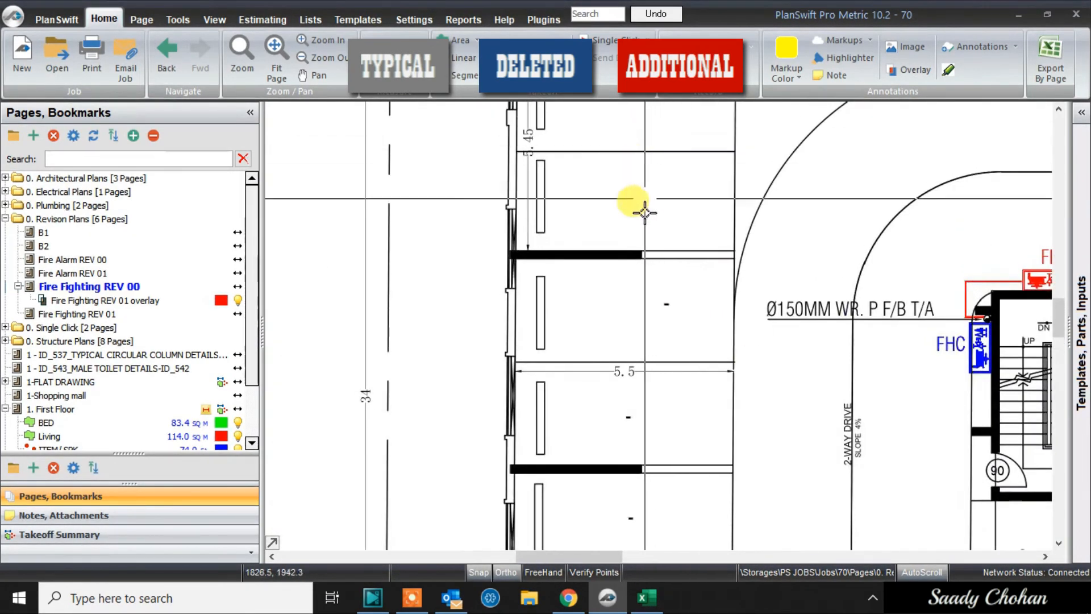
{"action": "left_click_drag", "start_coordinate": [655, 481], "coordinate": [570, 121]}
{"action": "left_click_drag", "start_coordinate": [540, 359], "coordinate": [539, 194]}
{"action": "scroll", "coordinate": [519, 337], "scroll_direction": "up", "scroll_amount": 1}
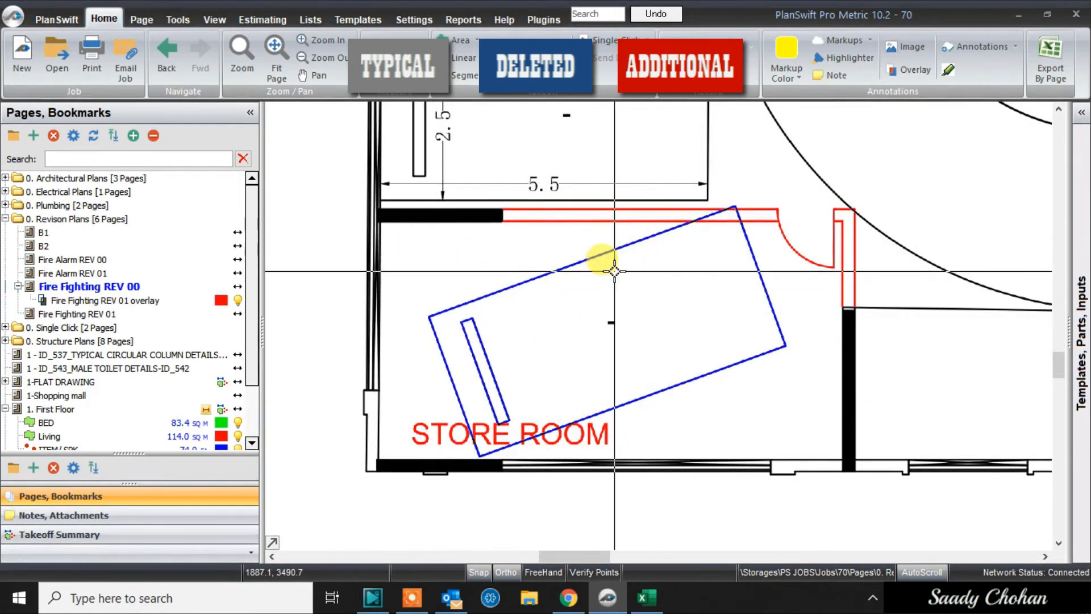
{"action": "left_click", "coordinate": [1015, 46]}
{"action": "mouse_move", "coordinate": [1000, 65]}
{"action": "left_click", "coordinate": [841, 83]}
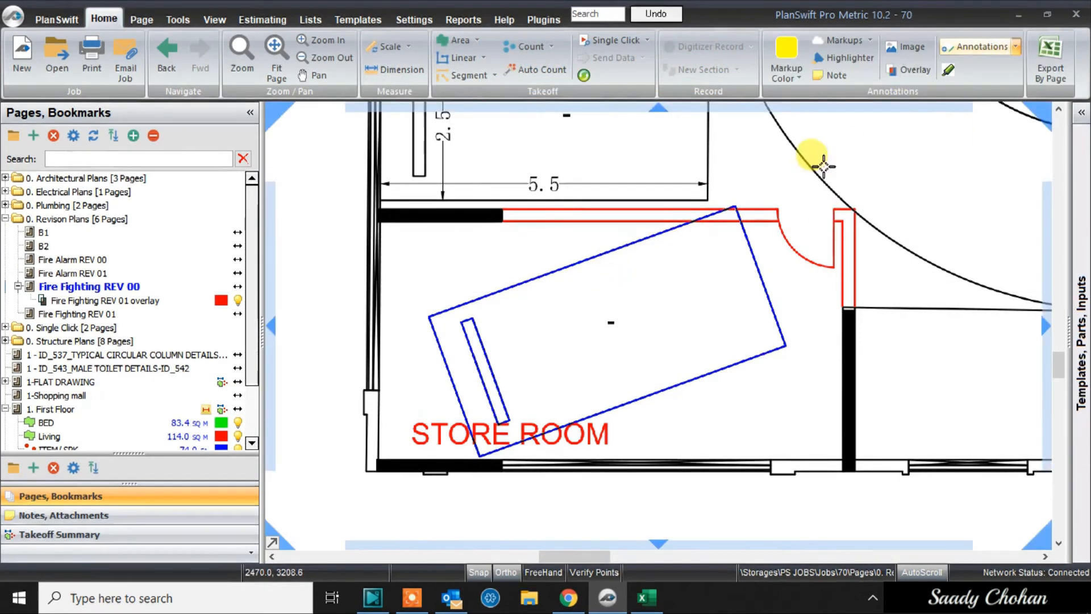
{"action": "scroll", "coordinate": [820, 165], "scroll_direction": "down", "scroll_amount": 1}
{"action": "left_click", "coordinate": [471, 139]}
{"action": "left_click", "coordinate": [915, 163]}
{"action": "left_click", "coordinate": [850, 412]}
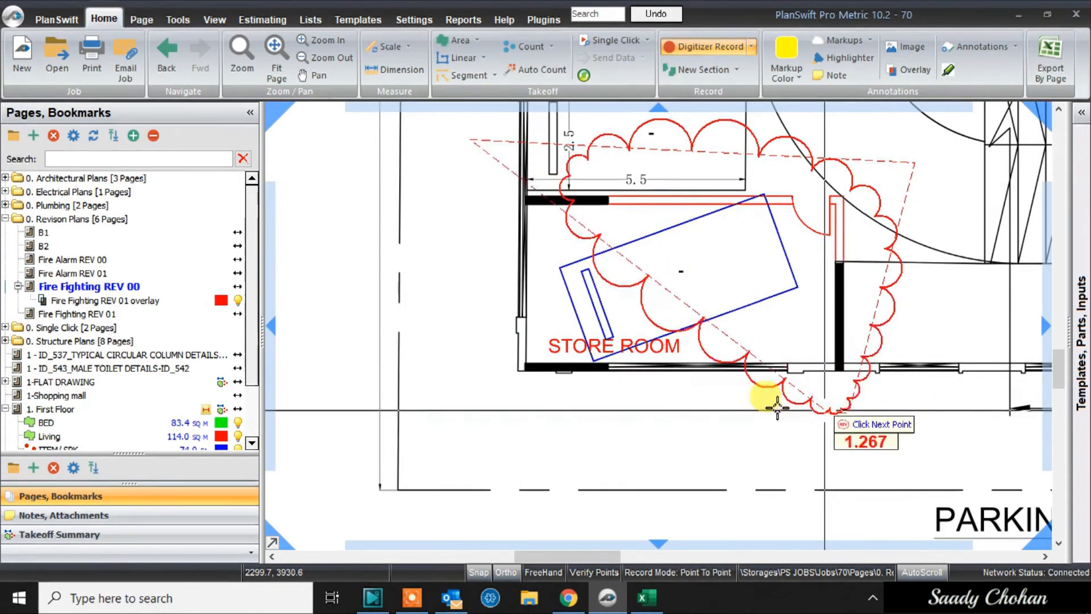
{"action": "left_click", "coordinate": [476, 402]}
{"action": "right_click", "coordinate": [476, 402]}
Step: Draw a second revision cloud around the blue and red FHC cabinets beside the western staircase
{"action": "scroll", "coordinate": [823, 209], "scroll_direction": "down", "scroll_amount": 1}
{"action": "left_click_drag", "start_coordinate": [837, 146], "coordinate": [632, 455]}
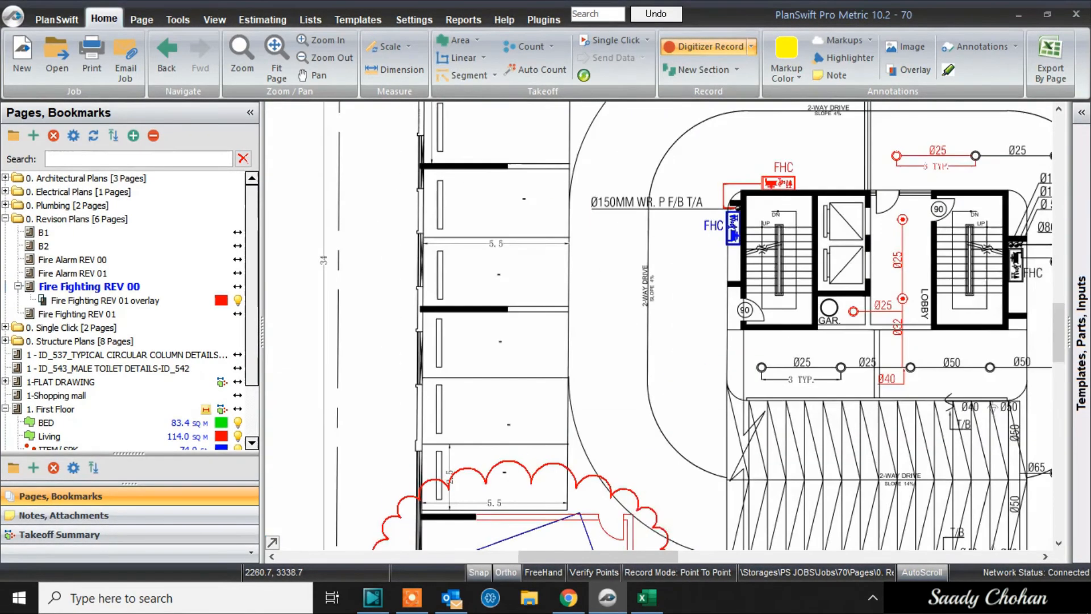
{"action": "scroll", "coordinate": [780, 154], "scroll_direction": "up", "scroll_amount": 1}
{"action": "left_click", "coordinate": [676, 138]}
{"action": "left_click", "coordinate": [874, 138]}
{"action": "left_click", "coordinate": [723, 319]}
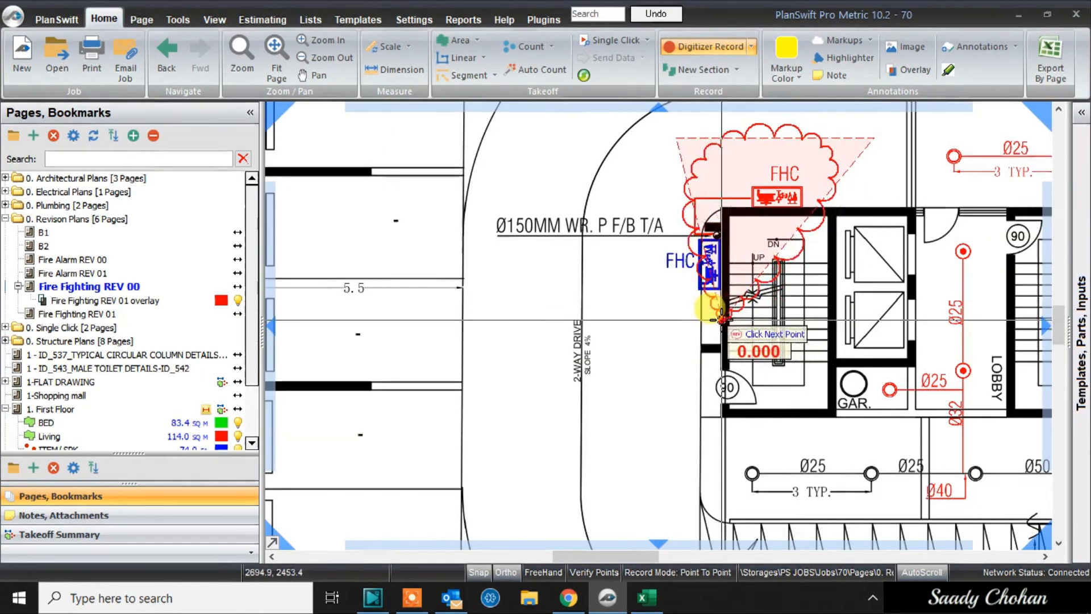
{"action": "left_click", "coordinate": [629, 298]}
Step: Draw a third revision cloud around the generator room and its deleted foam system
{"action": "scroll", "coordinate": [672, 418], "scroll_direction": "down", "scroll_amount": 2}
{"action": "scroll", "coordinate": [540, 160], "scroll_direction": "up", "scroll_amount": 2}
{"action": "mouse_move", "coordinate": [522, 137]}
{"action": "left_mouse_down"}
{"action": "mouse_move", "coordinate": [539, 160]}
{"action": "mouse_move", "coordinate": [543, 213]}
{"action": "left_mouse_up"}
{"action": "left_click", "coordinate": [412, 128]}
{"action": "left_click", "coordinate": [666, 156]}
{"action": "left_click", "coordinate": [666, 407]}
{"action": "left_click", "coordinate": [462, 394]}
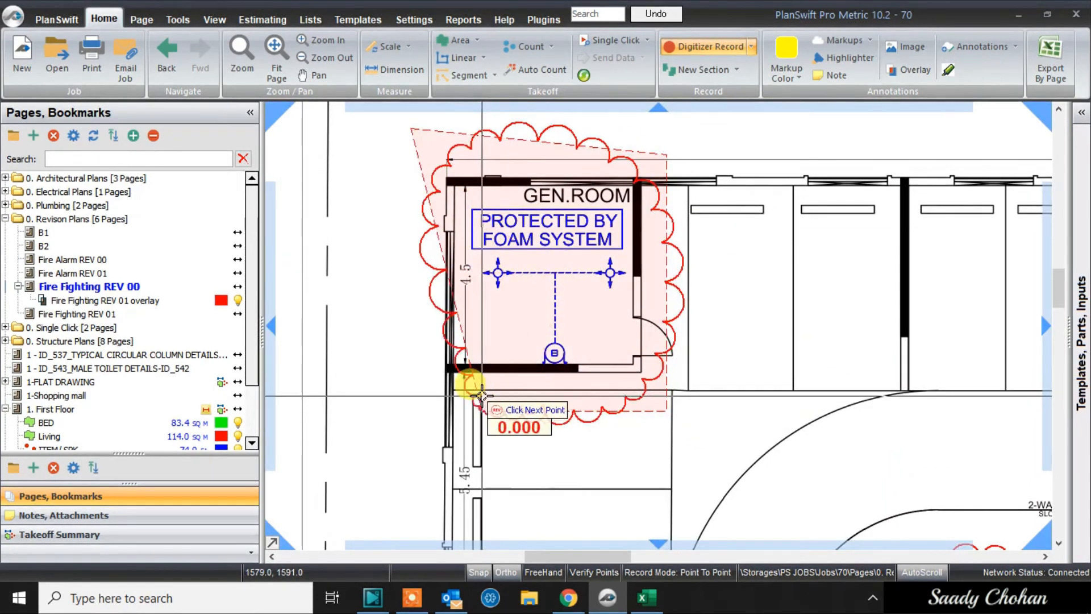
{"action": "scroll", "coordinate": [763, 369], "scroll_direction": "down", "scroll_amount": 2}
{"action": "scroll", "coordinate": [763, 370], "scroll_direction": "down", "scroll_amount": 2}
{"action": "left_click_drag", "start_coordinate": [763, 370], "coordinate": [609, 179]}
{"action": "left_click", "coordinate": [639, 331]}
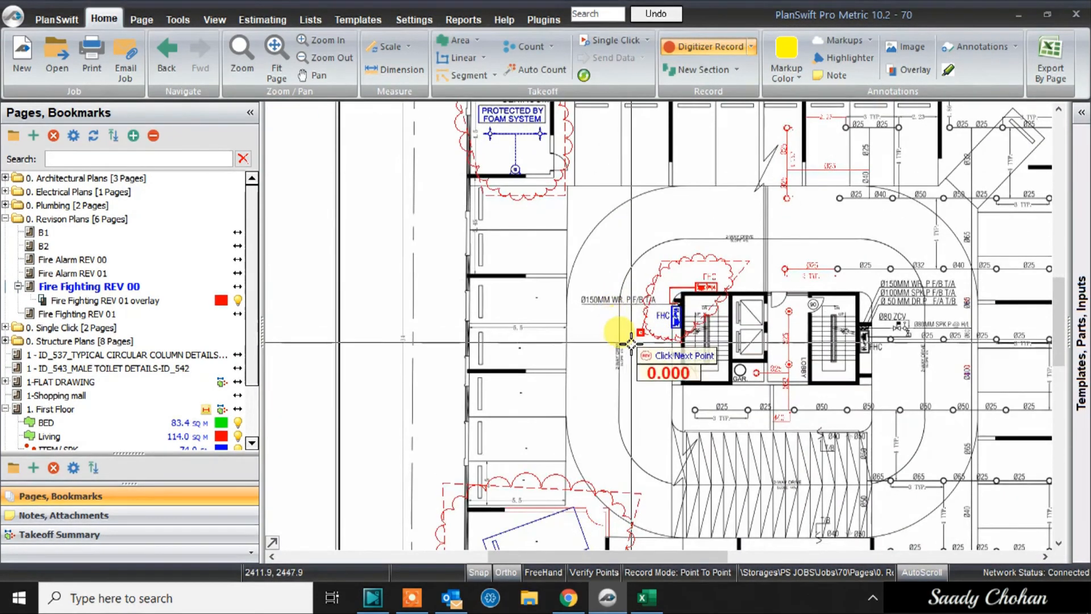
{"action": "left_click_drag", "start_coordinate": [631, 343], "coordinate": [619, 247]}
{"action": "right_click", "coordinate": [599, 347]}
{"action": "left_click", "coordinate": [617, 380]}
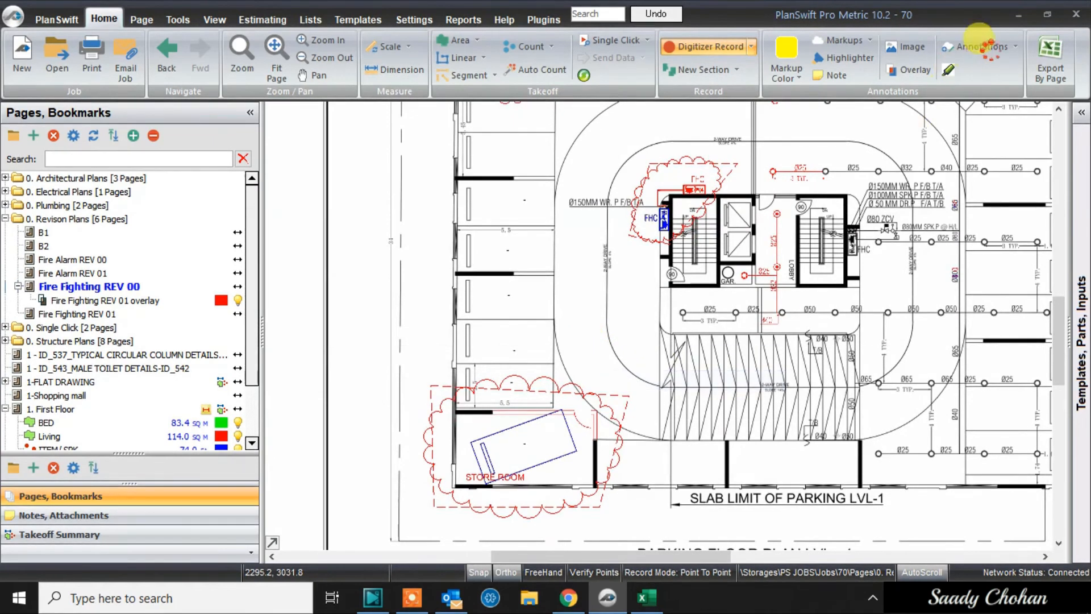
Step: Place a RECEIVED rubber stamp on the upper-left edge of the store room's revision cloud
{"action": "left_click", "coordinate": [1017, 48]}
{"action": "mouse_move", "coordinate": [1000, 83]}
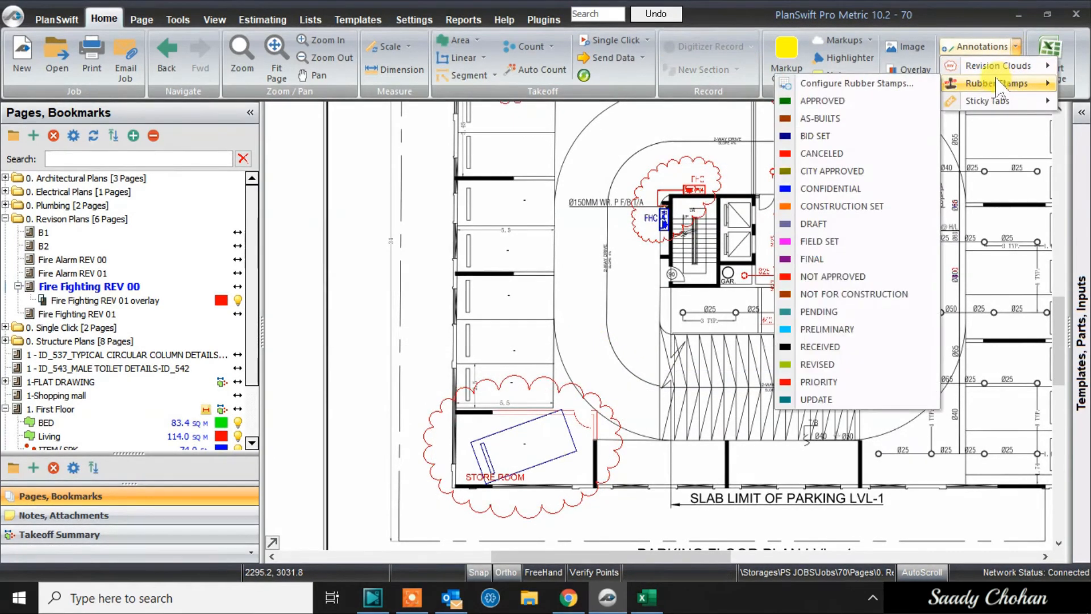
{"action": "left_click", "coordinate": [831, 346]}
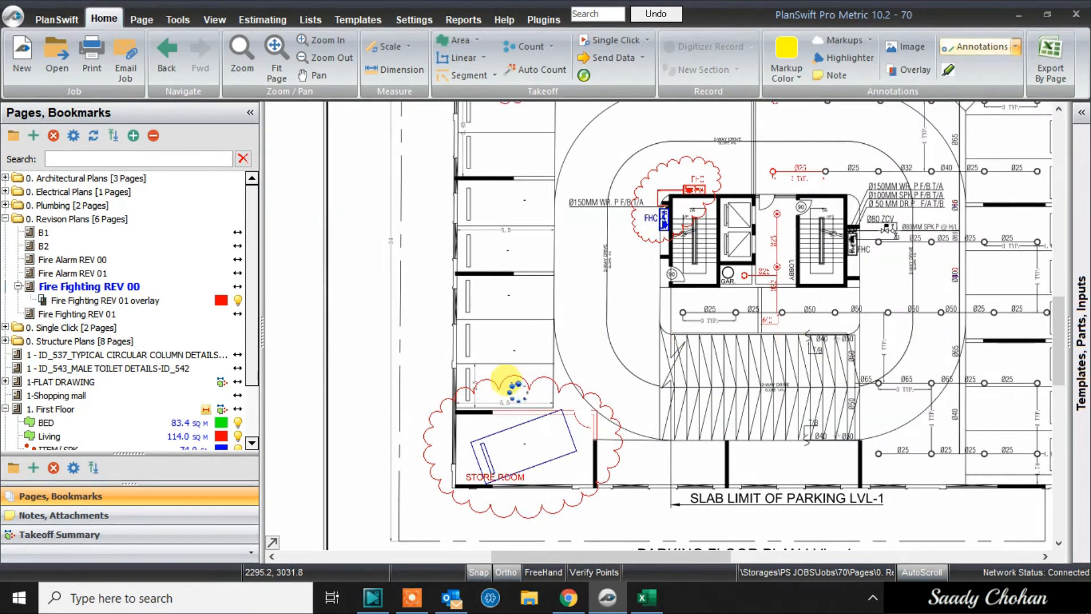
{"action": "left_click", "coordinate": [477, 394]}
{"action": "scroll", "coordinate": [537, 407], "scroll_direction": "up", "scroll_amount": 2}
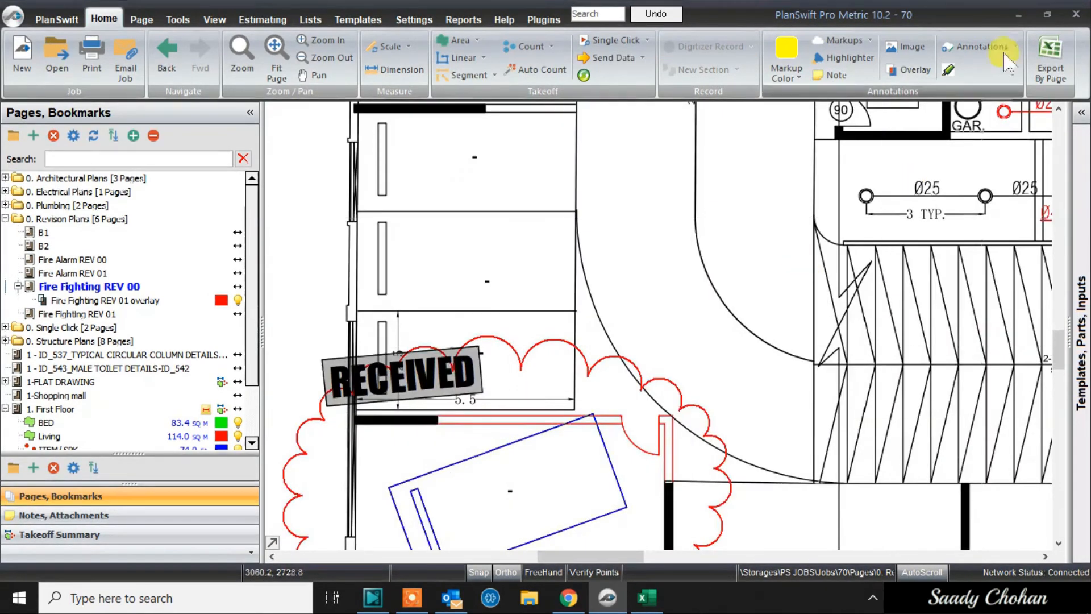
Step: Examine the stamped store room cloud, the overlapping pipe size label beside the eastern parking bays, and the clouded changes across the plan
{"action": "scroll", "coordinate": [795, 304], "scroll_direction": "down", "scroll_amount": 2}
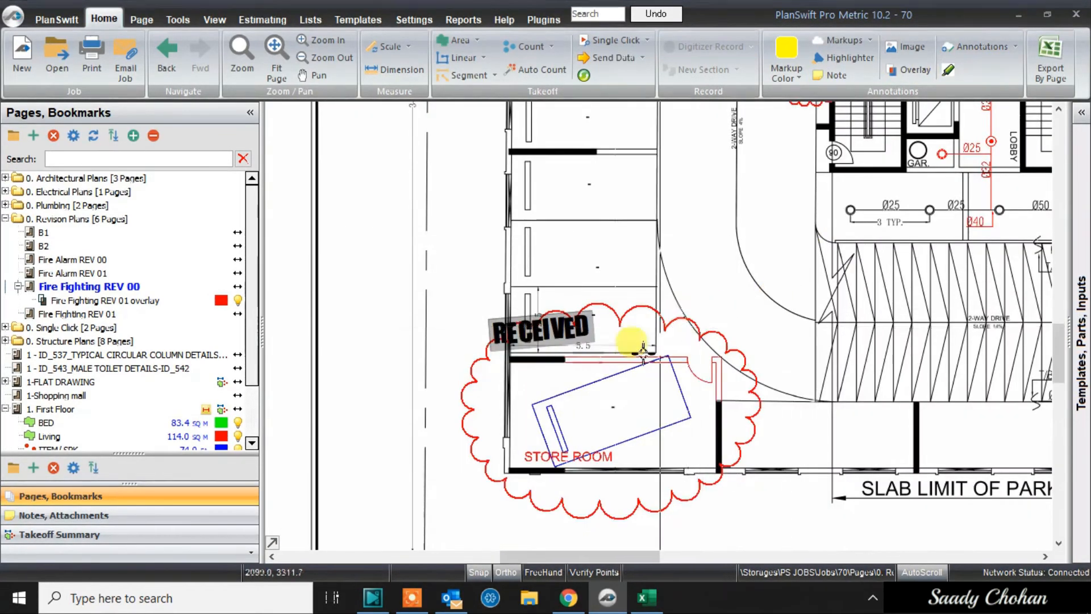
{"action": "scroll", "coordinate": [613, 370], "scroll_direction": "down", "scroll_amount": 1}
{"action": "scroll", "coordinate": [973, 175], "scroll_direction": "up", "scroll_amount": 1}
{"action": "left_click_drag", "start_coordinate": [972, 175], "coordinate": [646, 150]}
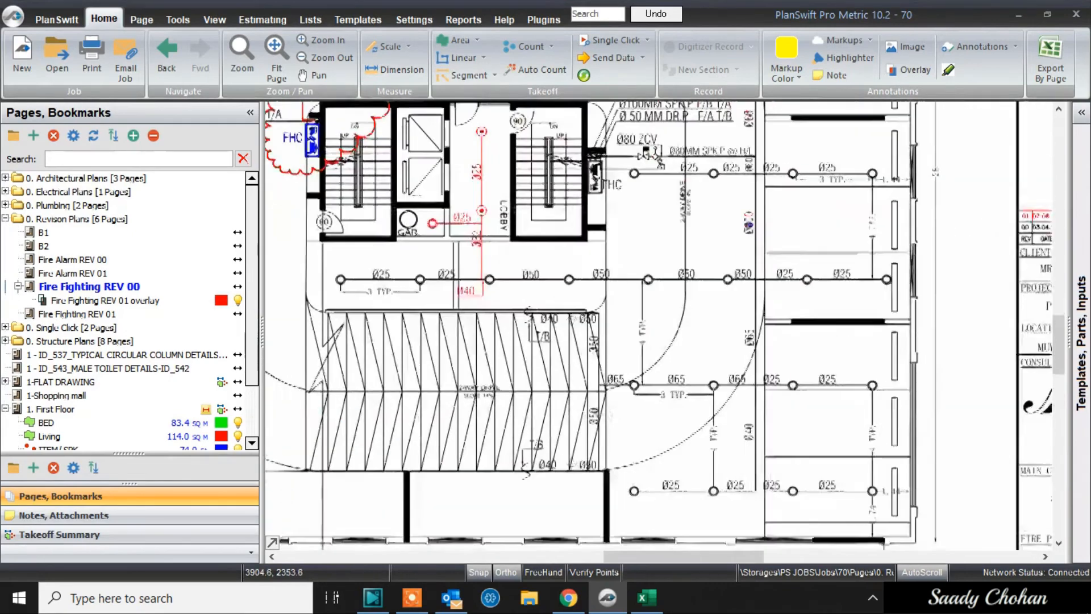
{"action": "scroll", "coordinate": [804, 220], "scroll_direction": "up", "scroll_amount": 4}
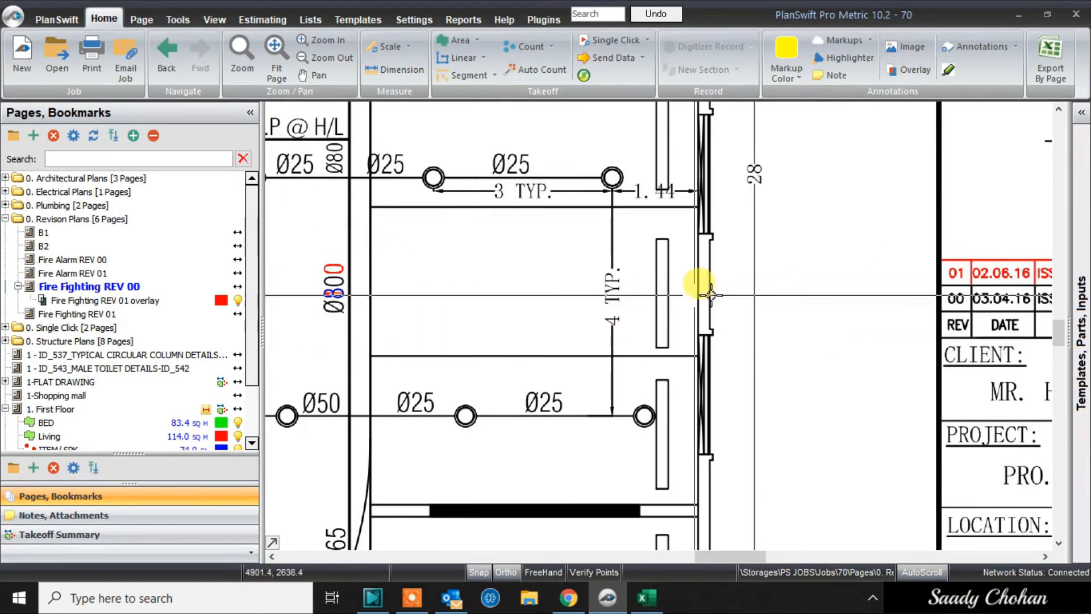
{"action": "scroll", "coordinate": [609, 306], "scroll_direction": "down", "scroll_amount": 6}
{"action": "scroll", "coordinate": [652, 338], "scroll_direction": "down", "scroll_amount": 4}
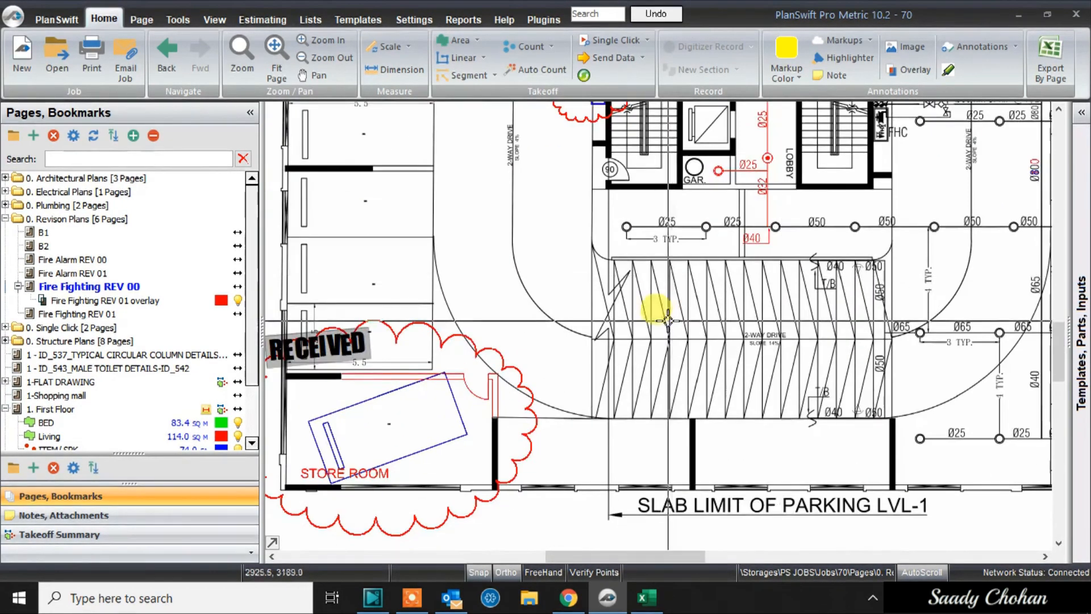
{"action": "scroll", "coordinate": [499, 467], "scroll_direction": "up", "scroll_amount": 5}
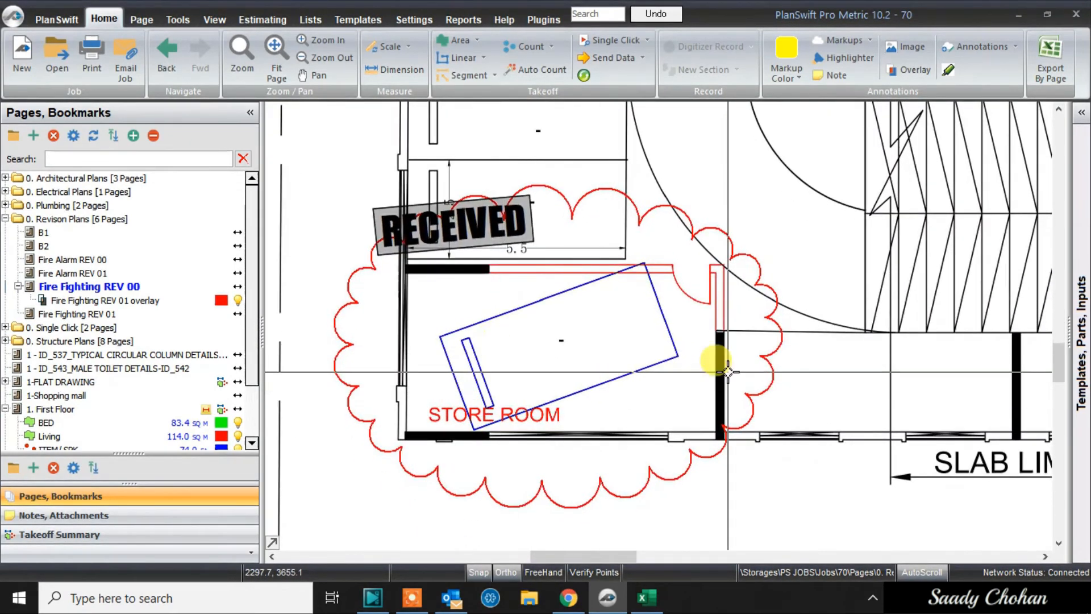
{"action": "scroll", "coordinate": [743, 369], "scroll_direction": "down", "scroll_amount": 5}
{"action": "scroll", "coordinate": [705, 195], "scroll_direction": "up", "scroll_amount": 4}
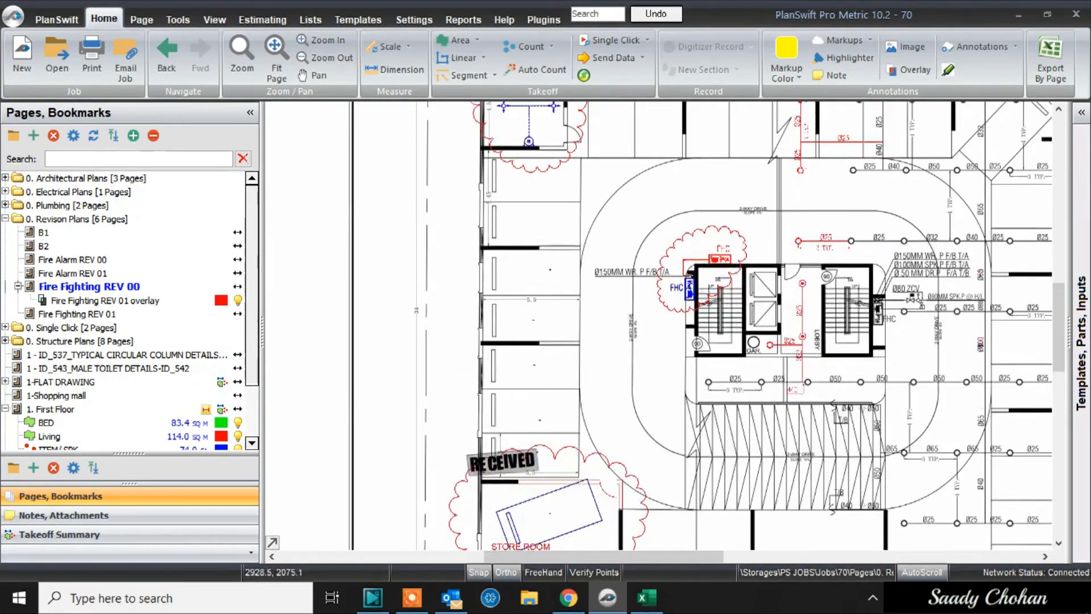
Step: Open the 1. First Floor page and switch to the BOQ.xlsx workbook in Excel to review its quantities
{"action": "left_click", "coordinate": [18, 286]}
{"action": "left_click", "coordinate": [5, 219]}
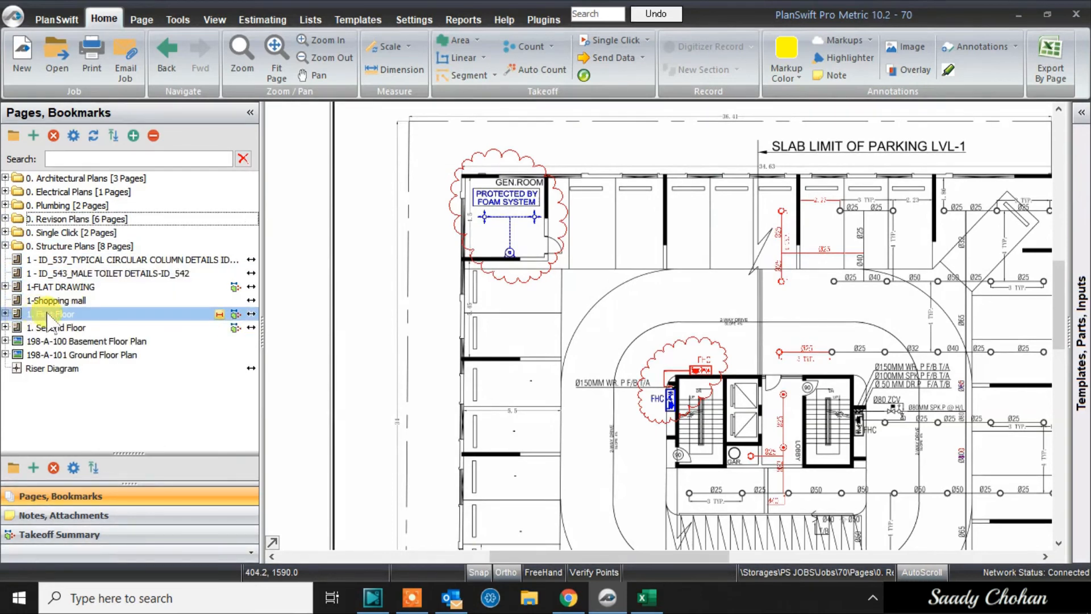
{"action": "scroll", "coordinate": [581, 335], "scroll_direction": "up", "scroll_amount": 2}
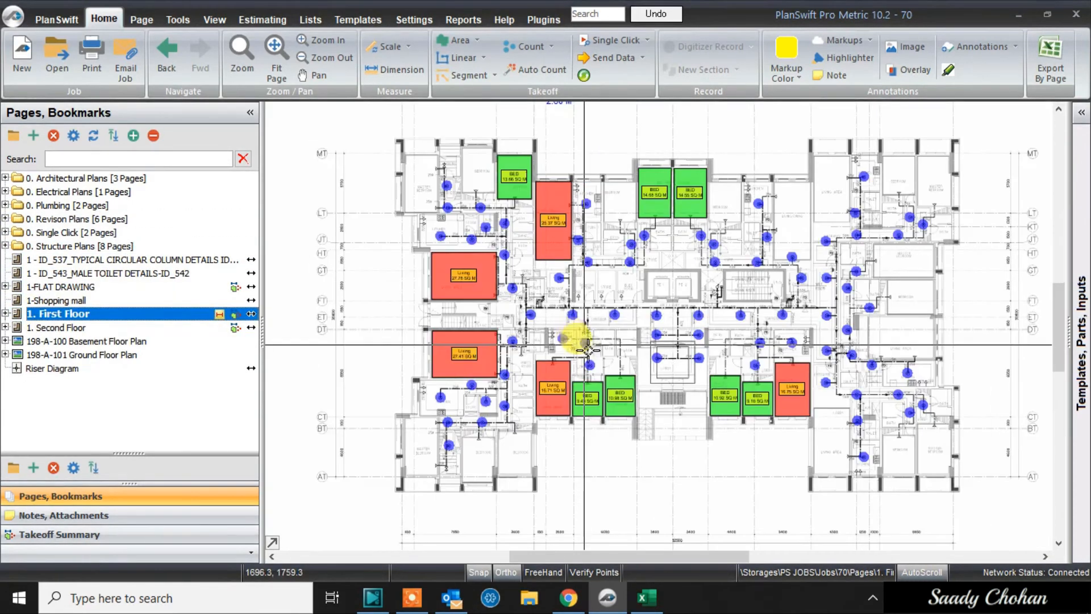
{"action": "left_click", "coordinate": [645, 597]}
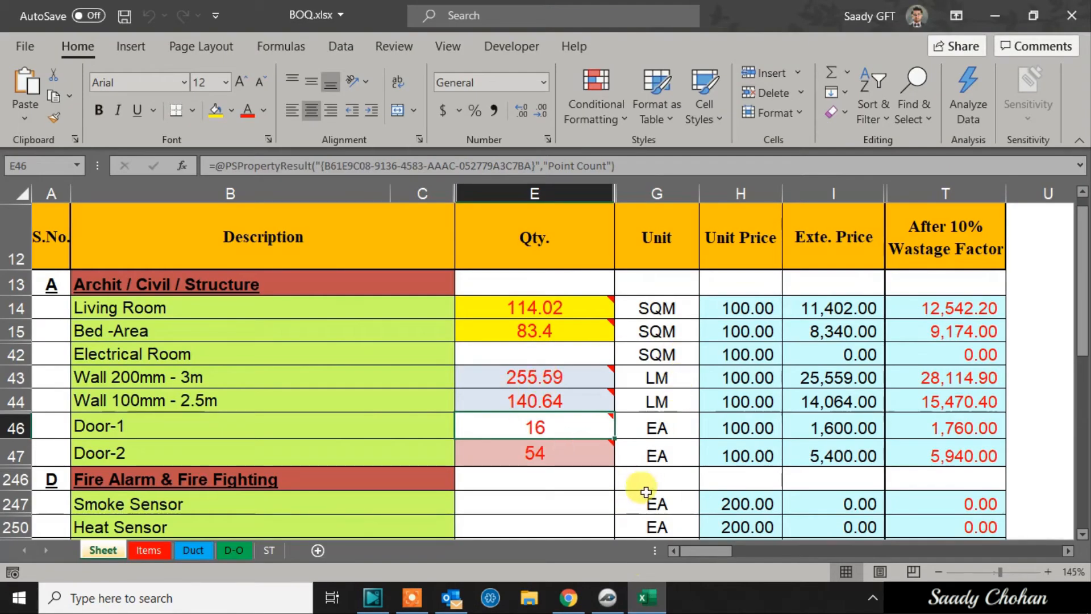
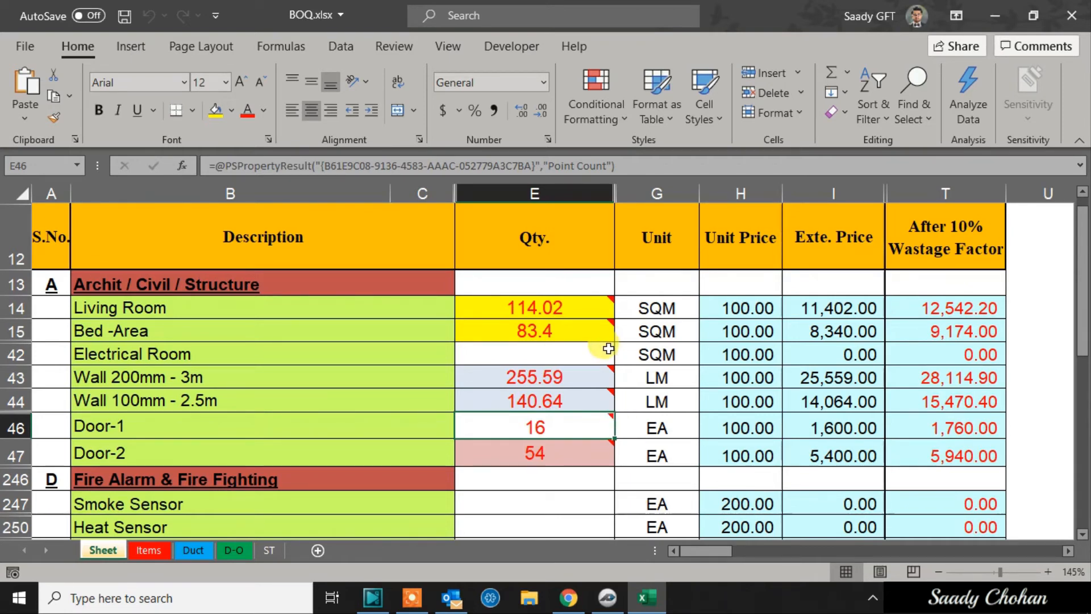
Step: Switch back to PlanSwift and export the Waste % estimating layout to Excel
{"action": "left_click", "coordinate": [605, 597]}
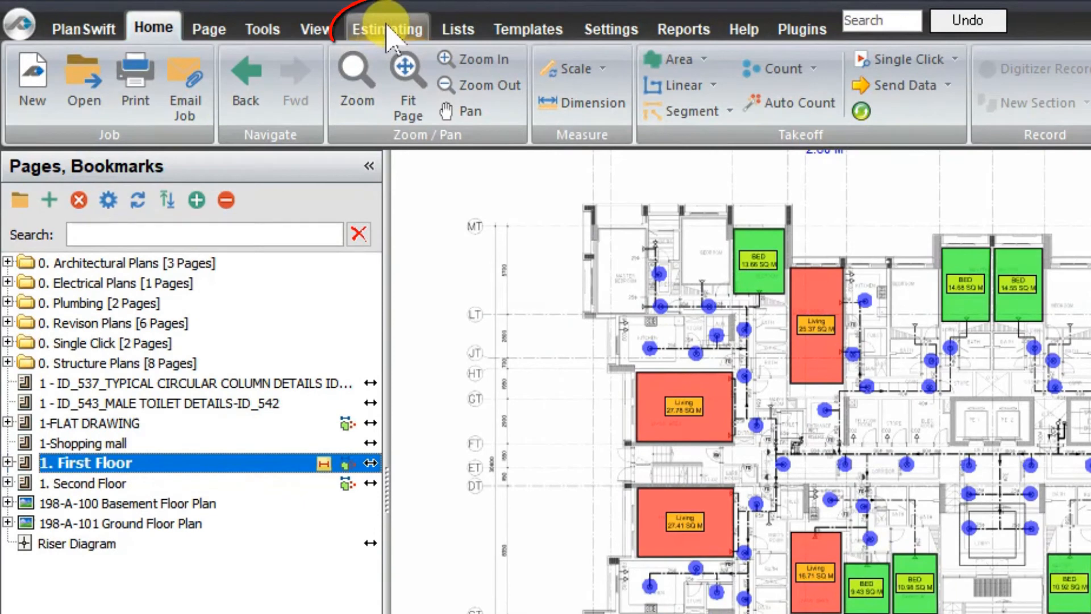
{"action": "left_click", "coordinate": [387, 28]}
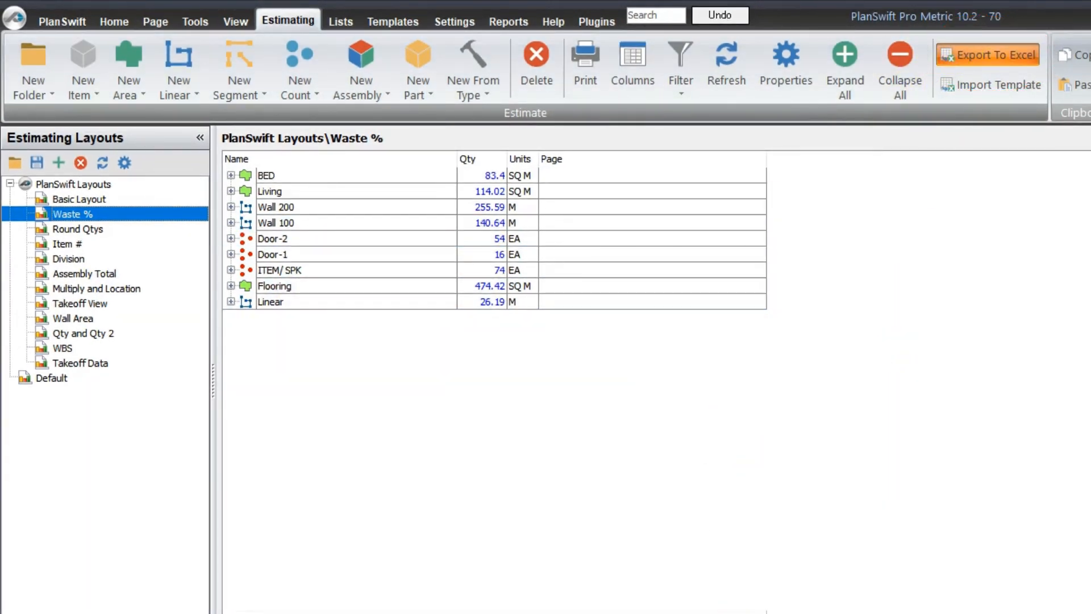
{"action": "left_click", "coordinate": [710, 613]}
{"action": "left_click", "coordinate": [801, 606]}
{"action": "scroll", "coordinate": [195, 345], "scroll_direction": "up", "scroll_amount": 4}
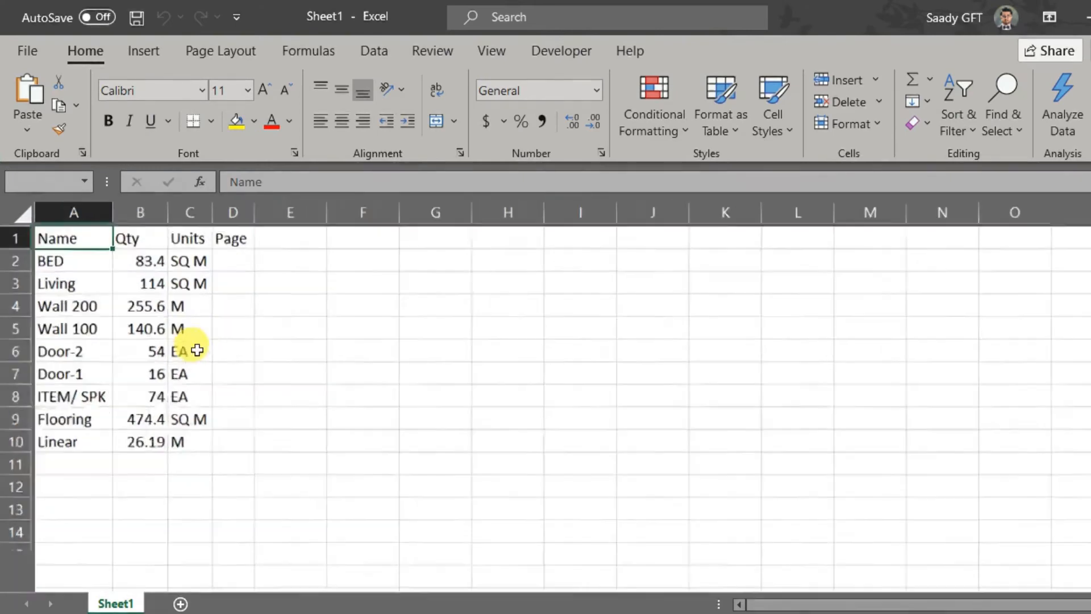
Step: Format the exported table with a wider Name column, a yellow header row A1:D1 and red quantities in B2:B10
{"action": "left_click_drag", "start_coordinate": [157, 216], "coordinate": [390, 215]}
{"action": "left_click_drag", "start_coordinate": [220, 242], "coordinate": [540, 244]}
{"action": "left_click", "coordinate": [236, 121]}
{"action": "left_click", "coordinate": [703, 425]}
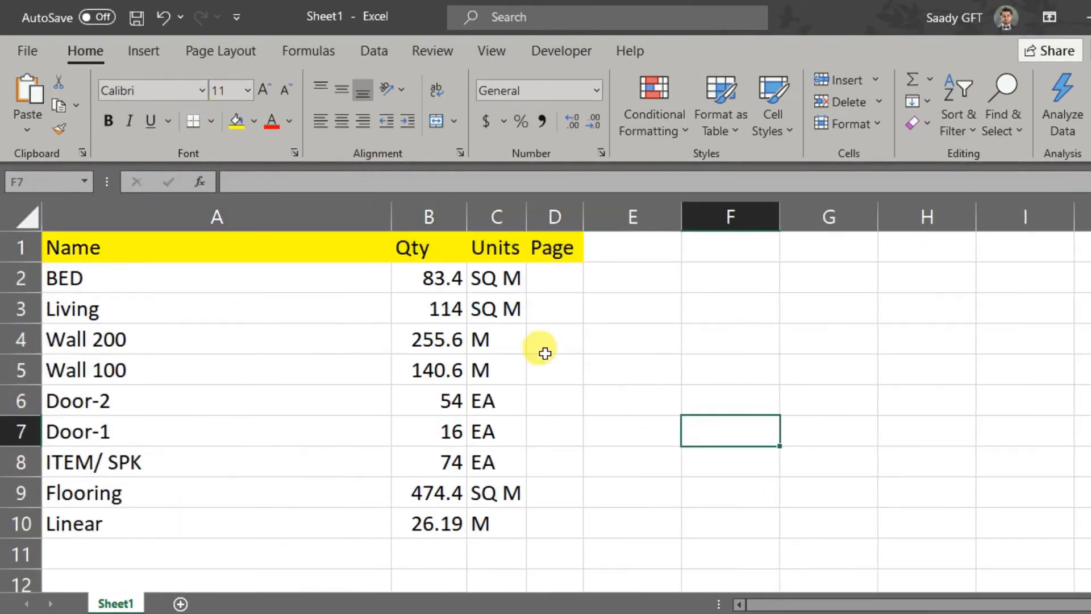
{"action": "left_click_drag", "start_coordinate": [447, 275], "coordinate": [434, 523]}
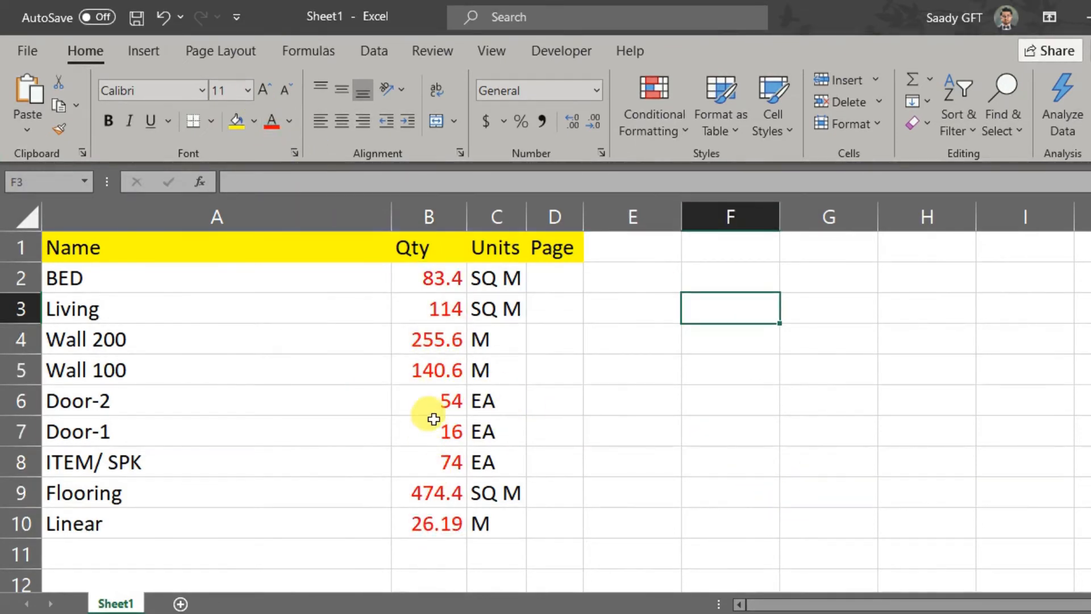
{"action": "scroll", "coordinate": [324, 359], "scroll_direction": "up", "scroll_amount": 1}
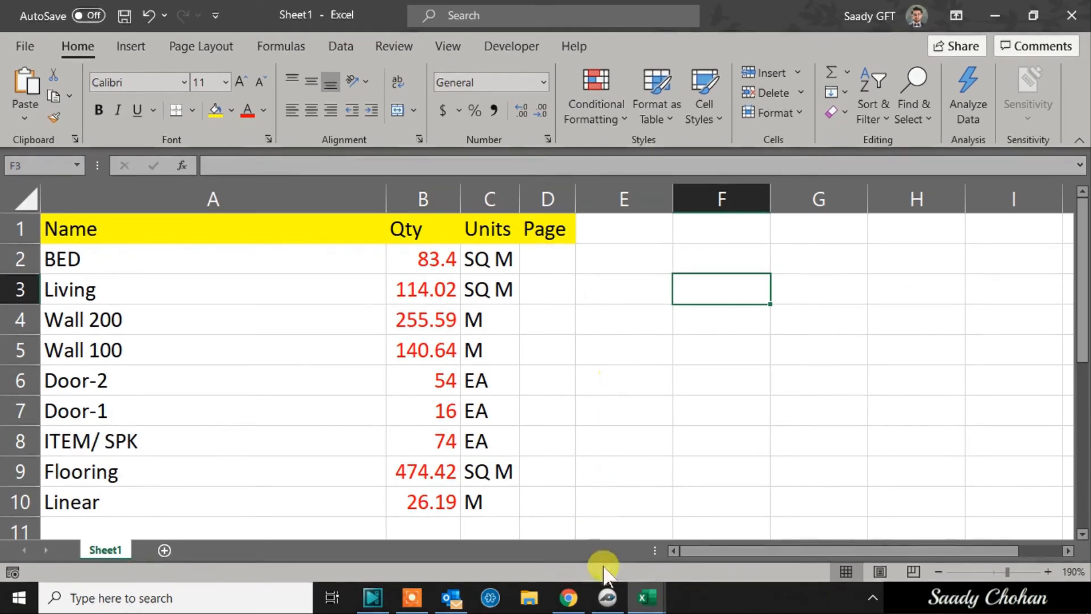
Step: Switch to PlanSwift, expand the BED, Living and Wall 200 items into their sections, and export the detailed list to Excel
{"action": "left_click", "coordinate": [608, 597]}
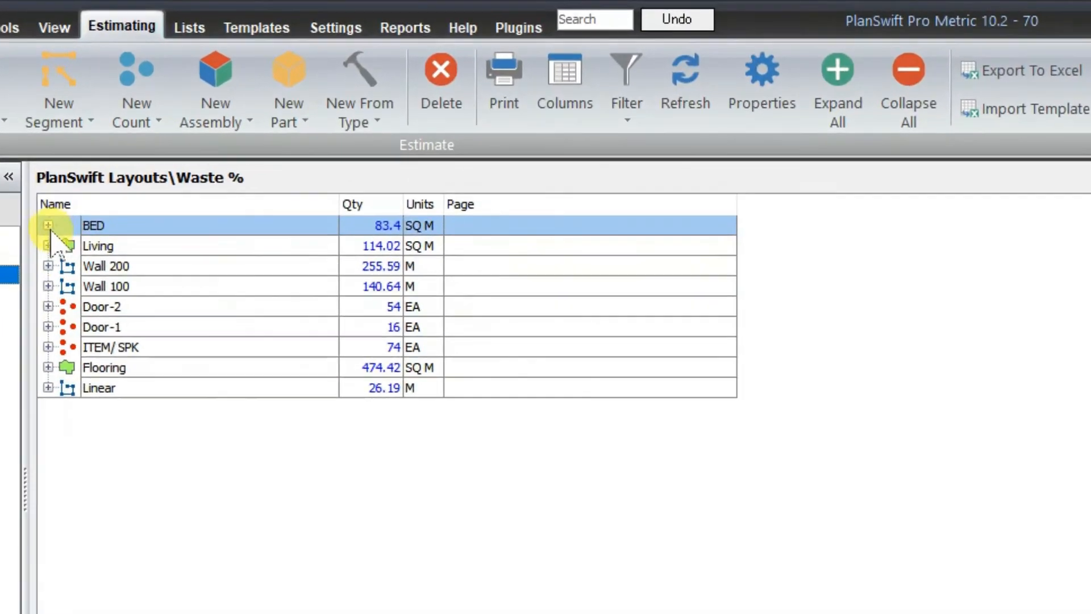
{"action": "left_click", "coordinate": [129, 193]}
{"action": "left_click", "coordinate": [129, 331]}
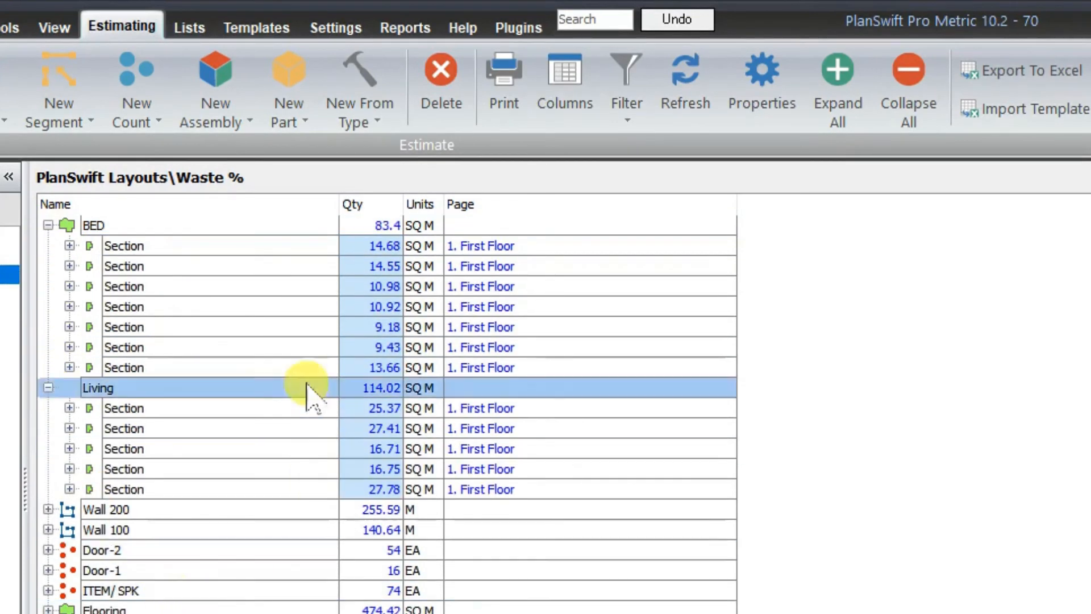
{"action": "left_click", "coordinate": [48, 509]}
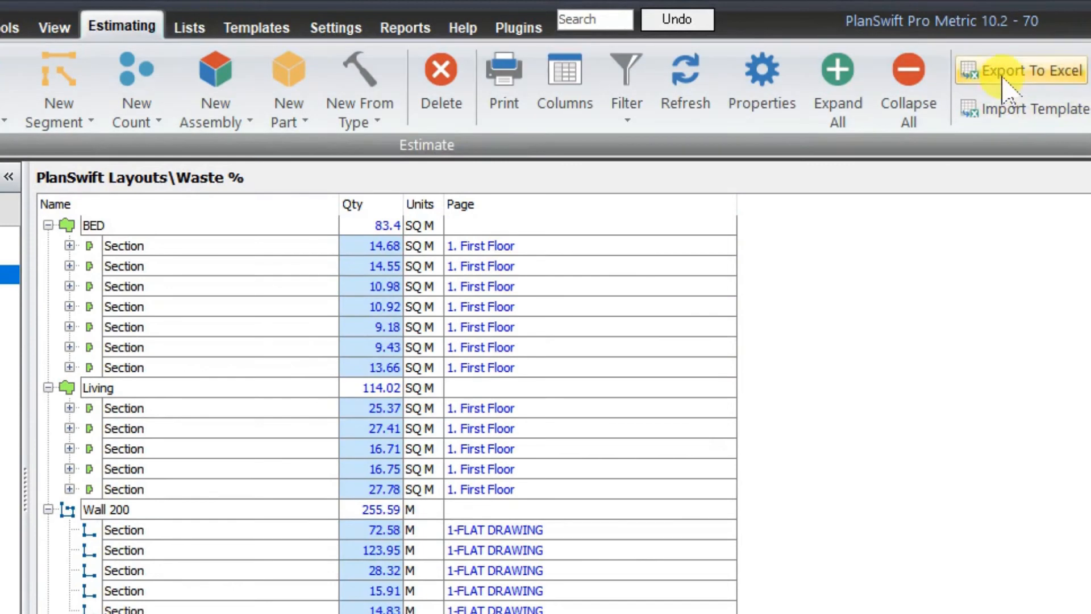
{"action": "left_click", "coordinate": [973, 71]}
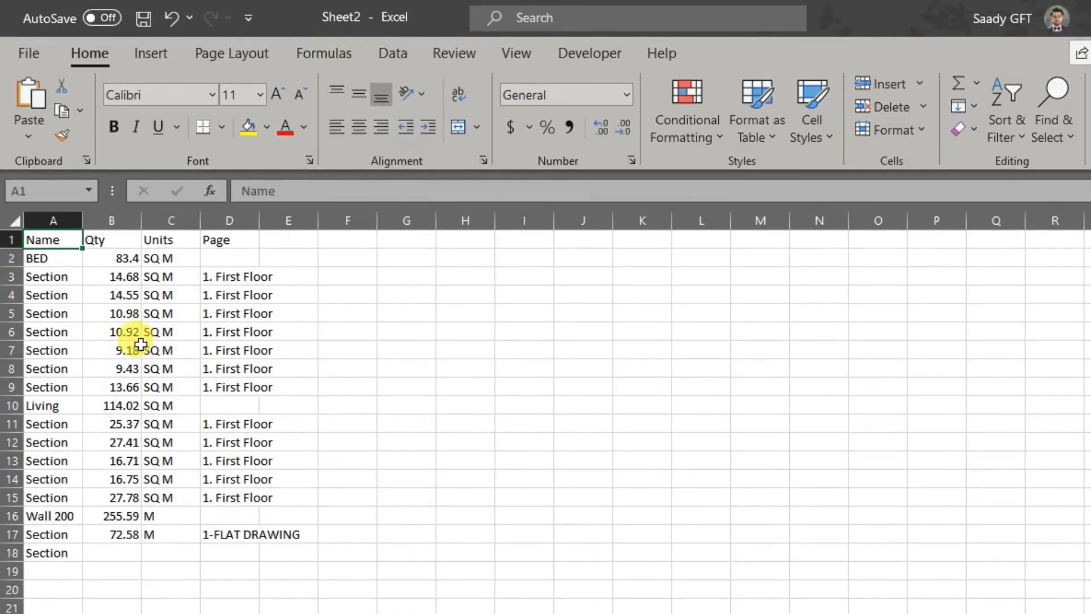
Step: Widen the Name column in the new export and fill the BED row across columns A to D with yellow
{"action": "left_click_drag", "start_coordinate": [83, 221], "coordinate": [219, 220]}
{"action": "scroll", "coordinate": [81, 286], "scroll_direction": "up", "scroll_amount": 2}
{"action": "left_click_drag", "start_coordinate": [65, 270], "coordinate": [455, 270]}
{"action": "left_click", "coordinate": [248, 126]}
{"action": "left_click", "coordinate": [645, 414]}
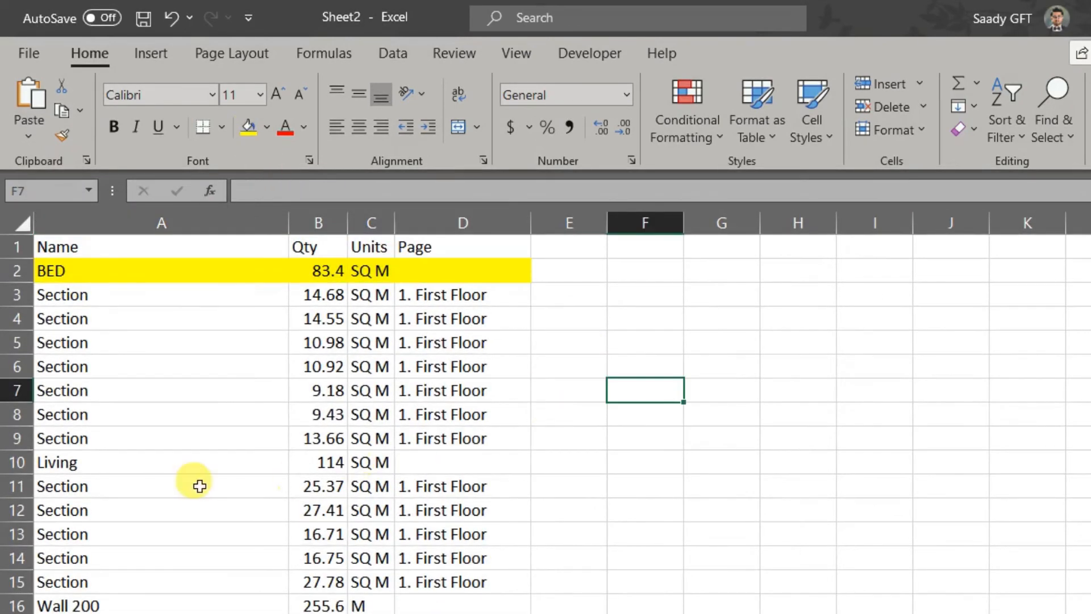
Step: Fill the Living row across columns A to D with yellow
{"action": "left_click_drag", "start_coordinate": [86, 462], "coordinate": [426, 462]}
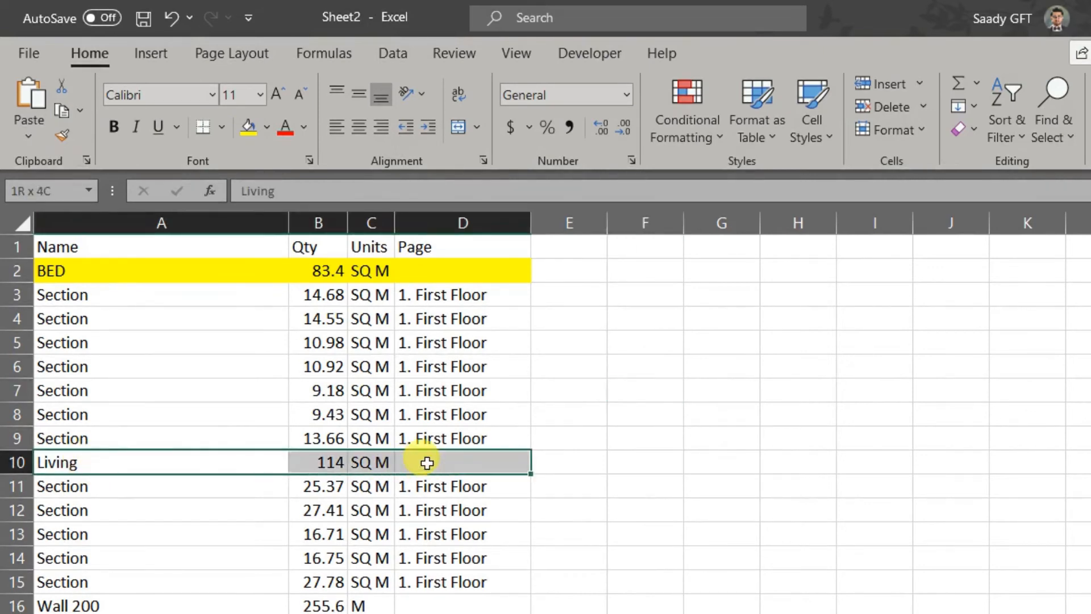
{"action": "left_click", "coordinate": [249, 127]}
{"action": "left_click", "coordinate": [797, 414]}
{"action": "scroll", "coordinate": [260, 461], "scroll_direction": "up", "scroll_amount": 2}
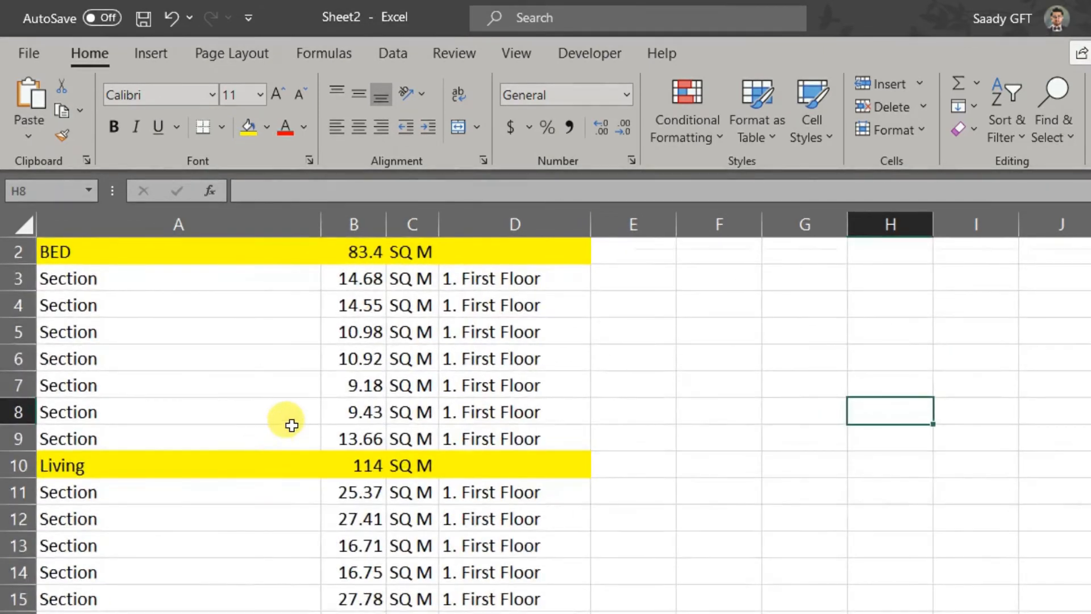
Step: Colour the quantities of the BED sections in B3:B9 and of the first three Living sections in B11:B13 red
{"action": "scroll", "coordinate": [290, 421], "scroll_direction": "up", "scroll_amount": 1}
{"action": "left_click_drag", "start_coordinate": [360, 310], "coordinate": [359, 455]}
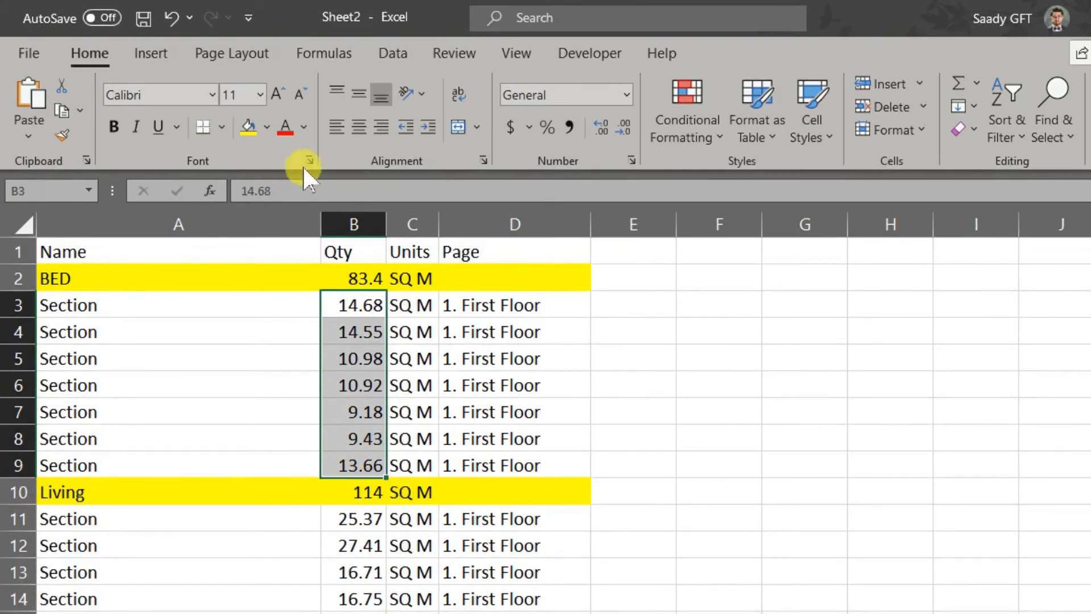
{"action": "left_click", "coordinate": [284, 128]}
{"action": "left_click", "coordinate": [719, 412]}
{"action": "left_click_drag", "start_coordinate": [352, 518], "coordinate": [368, 578]}
{"action": "left_click", "coordinate": [284, 128]}
{"action": "left_click", "coordinate": [764, 411]}
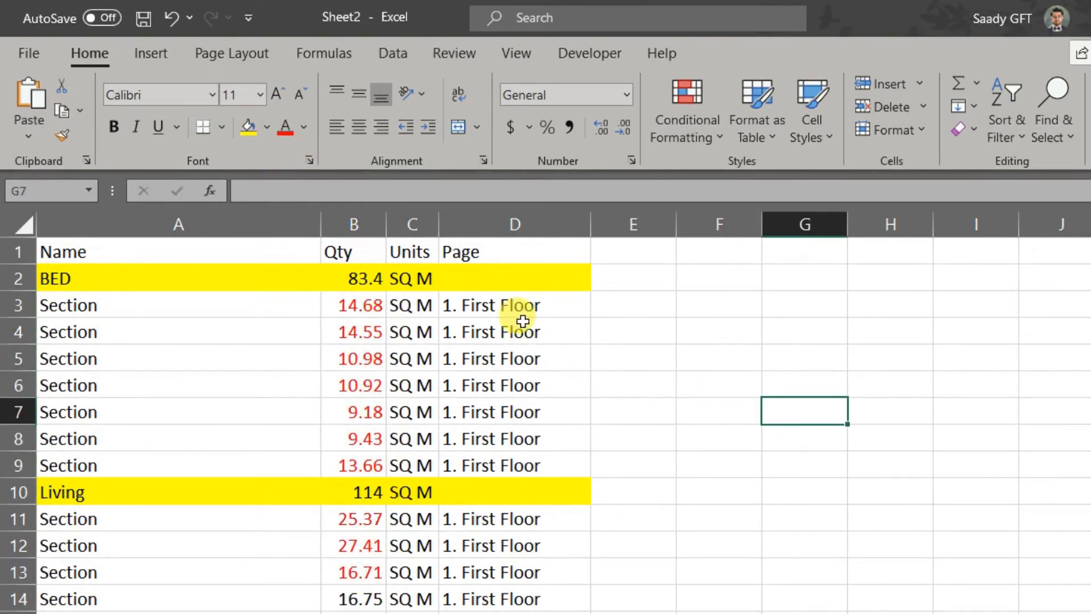
{"action": "left_click_drag", "start_coordinate": [516, 385], "coordinate": [495, 309]}
{"action": "left_click", "coordinate": [719, 437]}
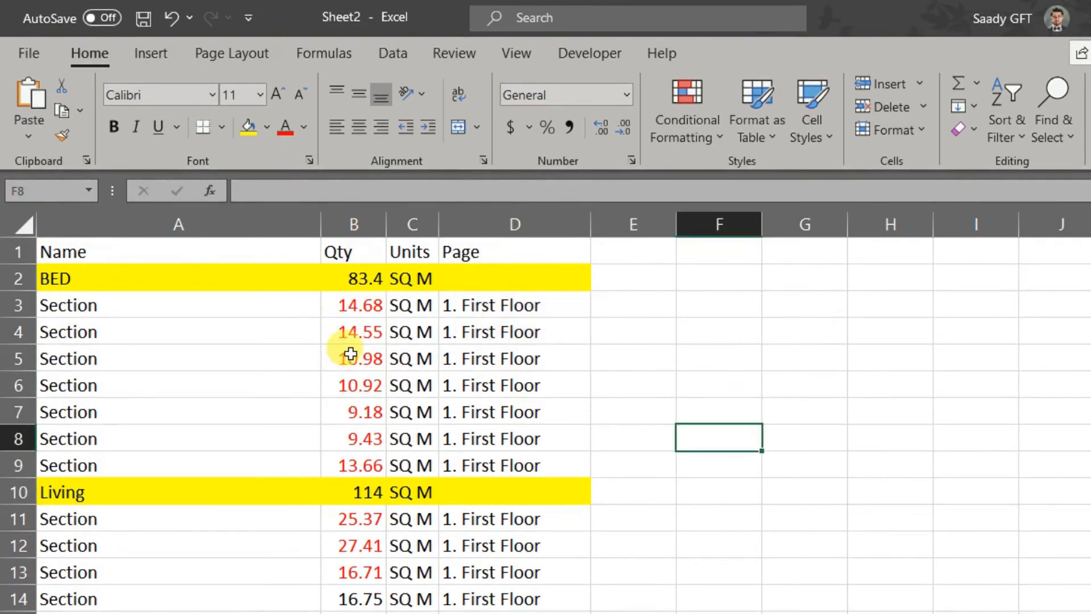
{"action": "left_click", "coordinate": [719, 332]}
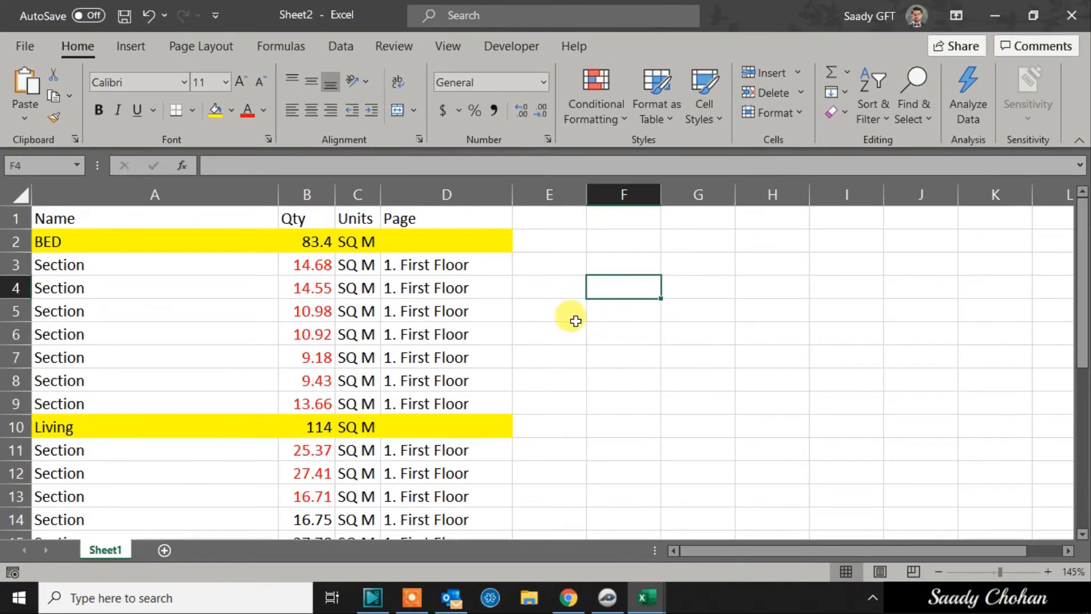
{"action": "scroll", "coordinate": [256, 238], "scroll_direction": "up", "scroll_amount": 1}
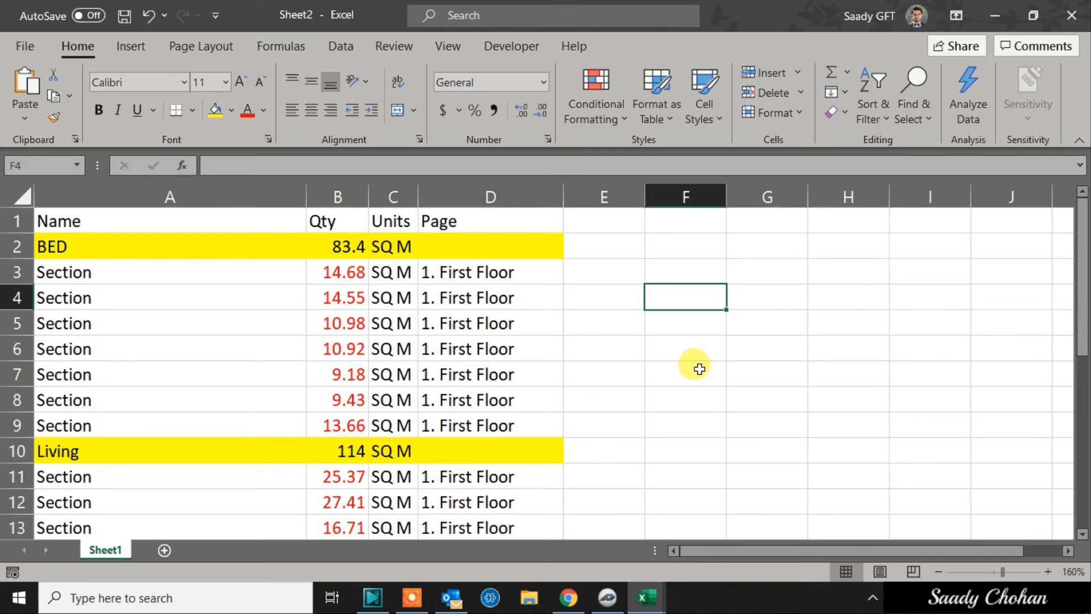
Step: Switch to PlanSwift, collapse all estimate items, and export the takeoffs by page to Excel
{"action": "left_click", "coordinate": [607, 598]}
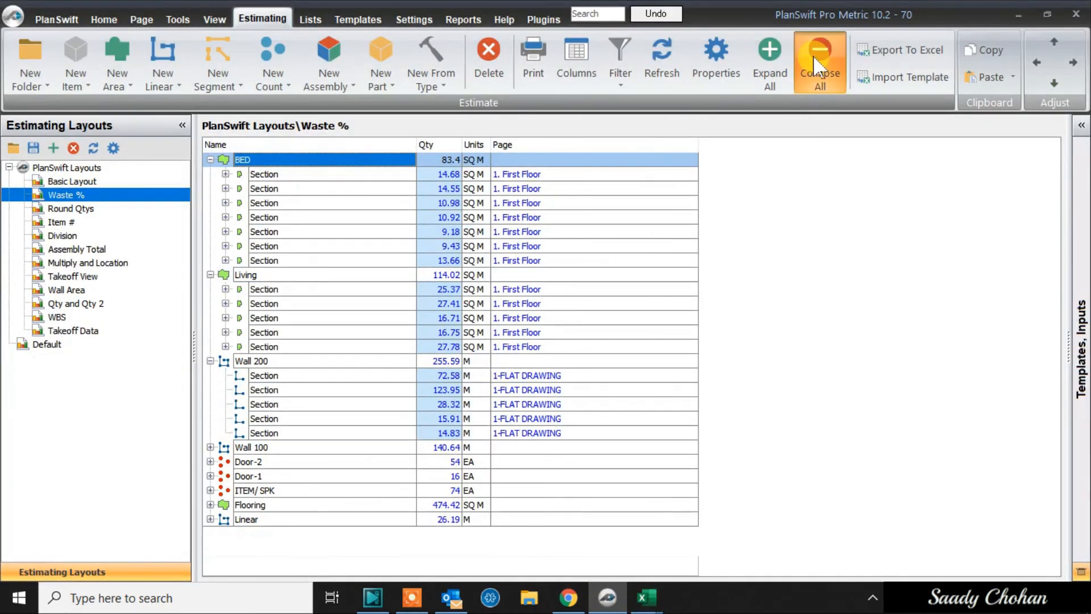
{"action": "left_click", "coordinate": [818, 64]}
{"action": "left_click", "coordinate": [106, 22]}
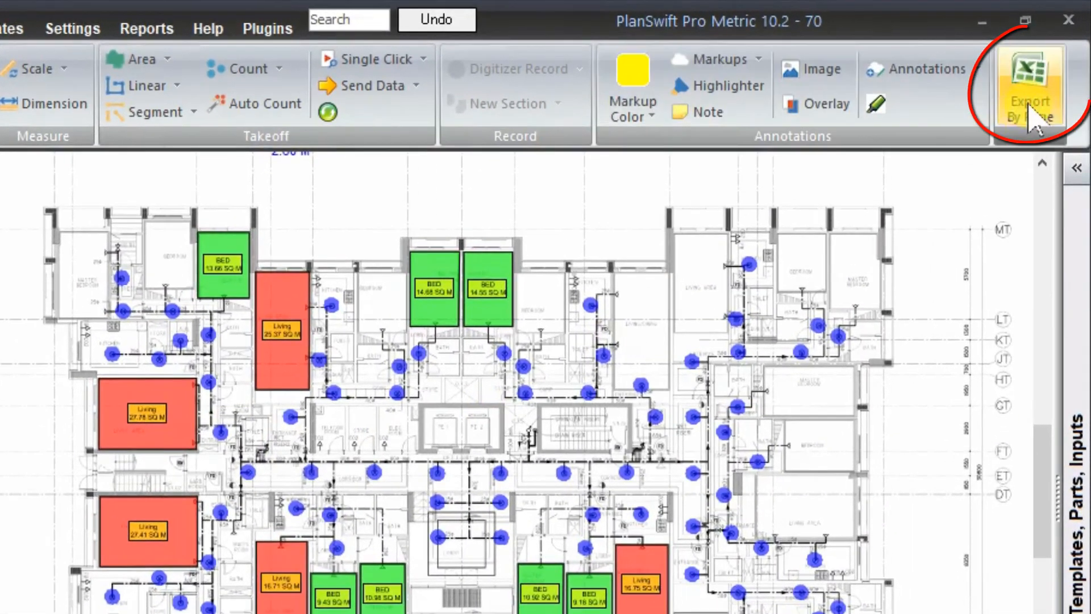
{"action": "left_click", "coordinate": [1034, 116]}
{"action": "left_click", "coordinate": [355, 356]}
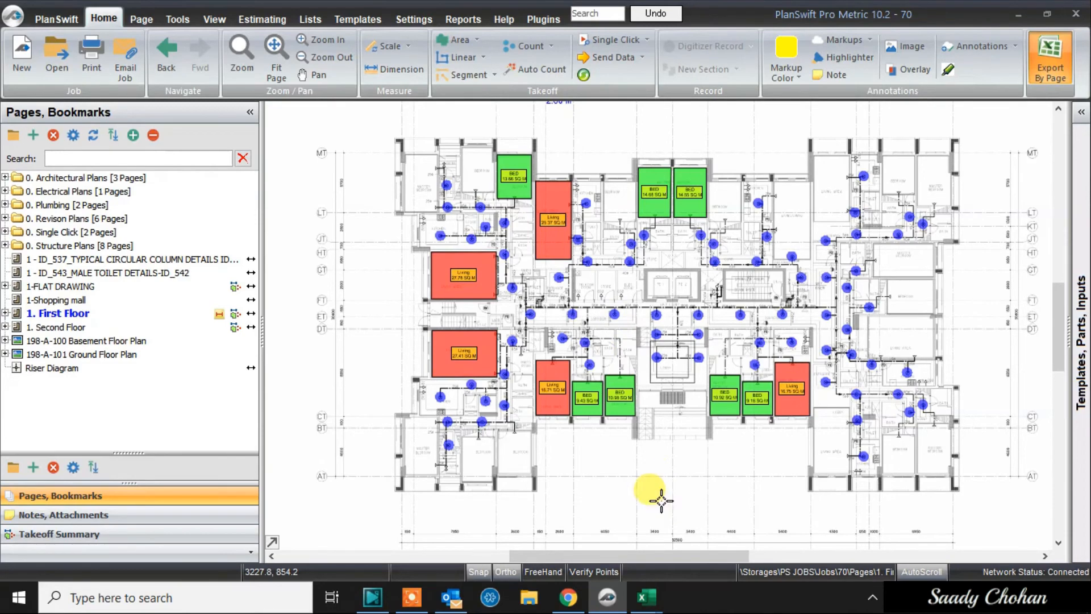
Step: Maximize the exported Book1 workbook in Excel and widen its Page column
{"action": "mouse_move", "coordinate": [645, 597]}
{"action": "left_click", "coordinate": [857, 571]}
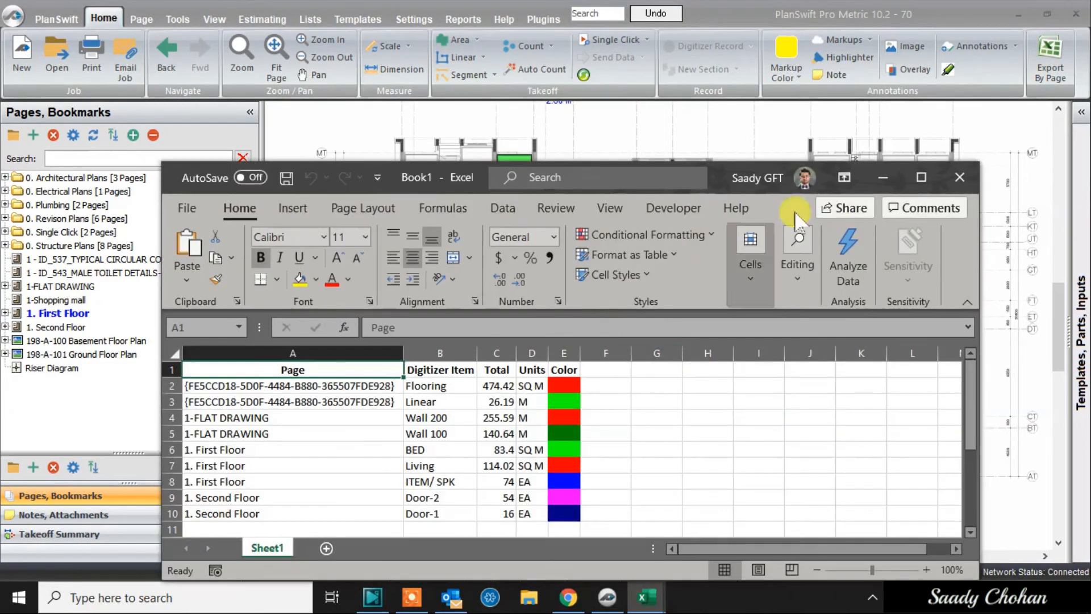
{"action": "left_click", "coordinate": [920, 175]}
{"action": "scroll", "coordinate": [256, 290], "scroll_direction": "up", "scroll_amount": 3}
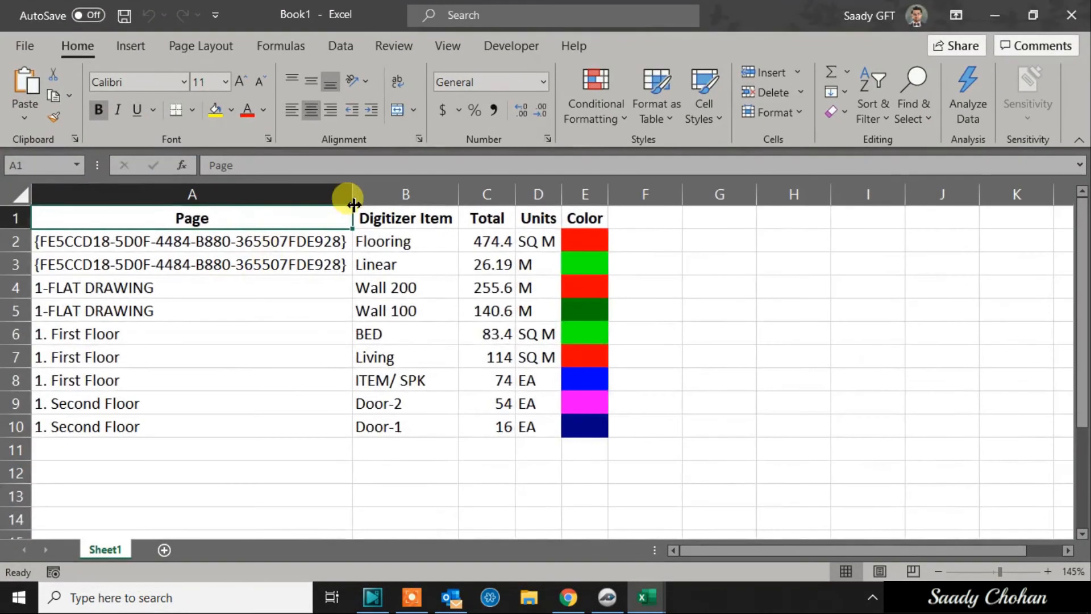
{"action": "left_click_drag", "start_coordinate": [354, 205], "coordinate": [446, 182]}
Step: Fill the three First Floor rows across columns A to C (A6:C8) with yellow
{"action": "left_click_drag", "start_coordinate": [151, 334], "coordinate": [594, 377]}
{"action": "left_click", "coordinate": [216, 110]}
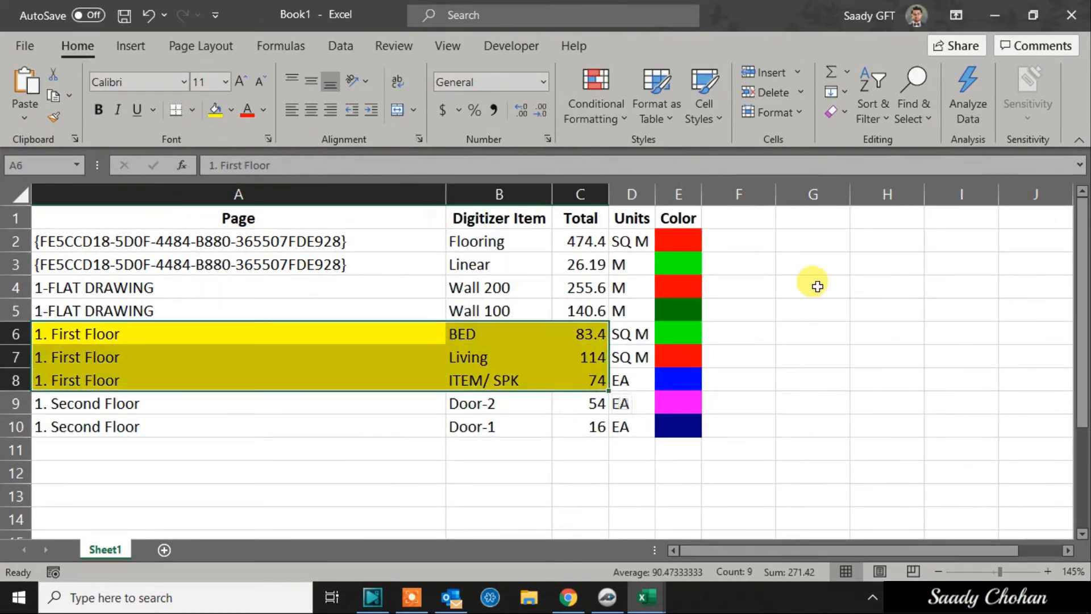
{"action": "left_click", "coordinate": [817, 286]}
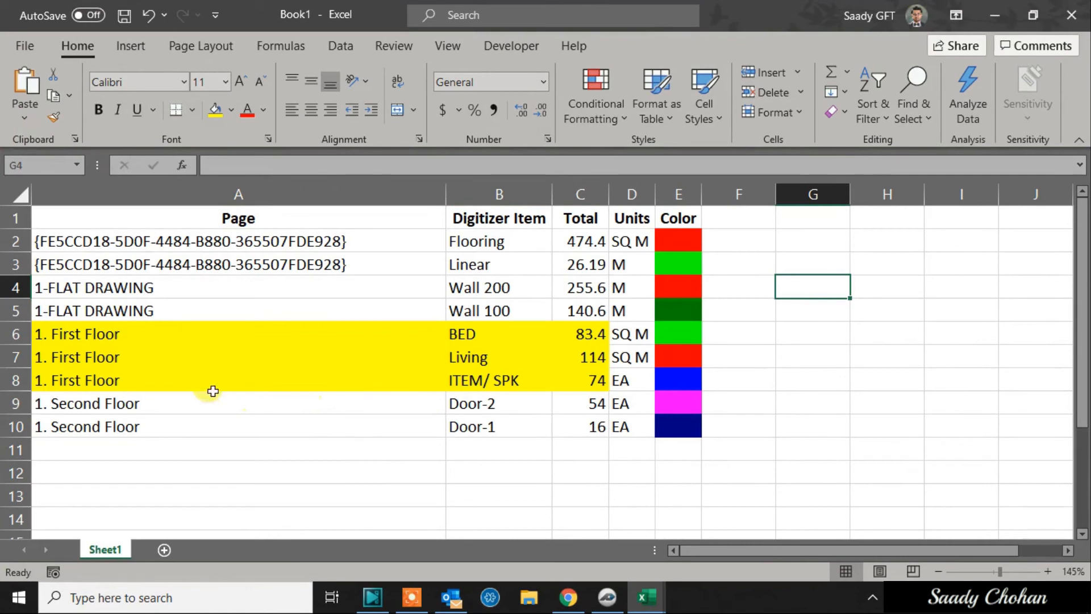
{"action": "scroll", "coordinate": [213, 391], "scroll_direction": "up", "scroll_amount": 2}
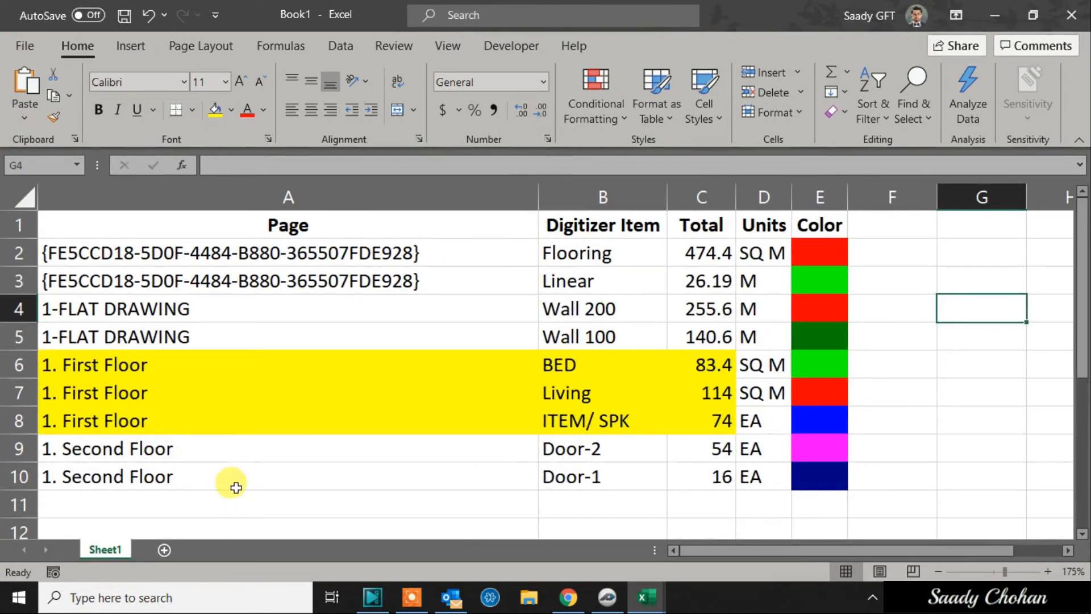
Step: Review the BOQ, Sheet1, Sheet2 and Book1 workbooks one after another in Excel, starting from PlanSwift
{"action": "left_click", "coordinate": [607, 597]}
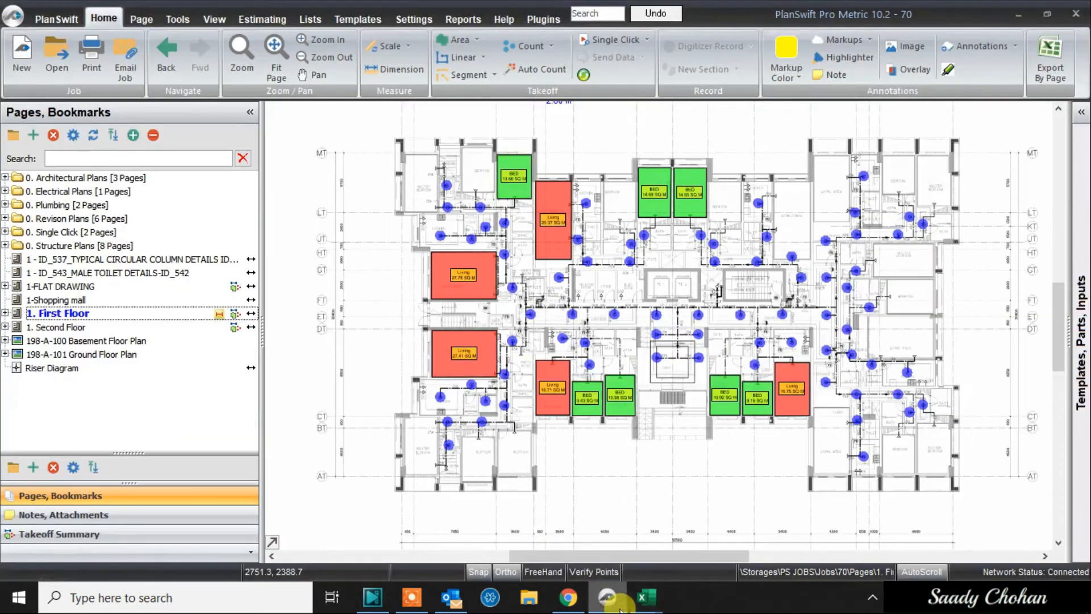
{"action": "mouse_move", "coordinate": [651, 603]}
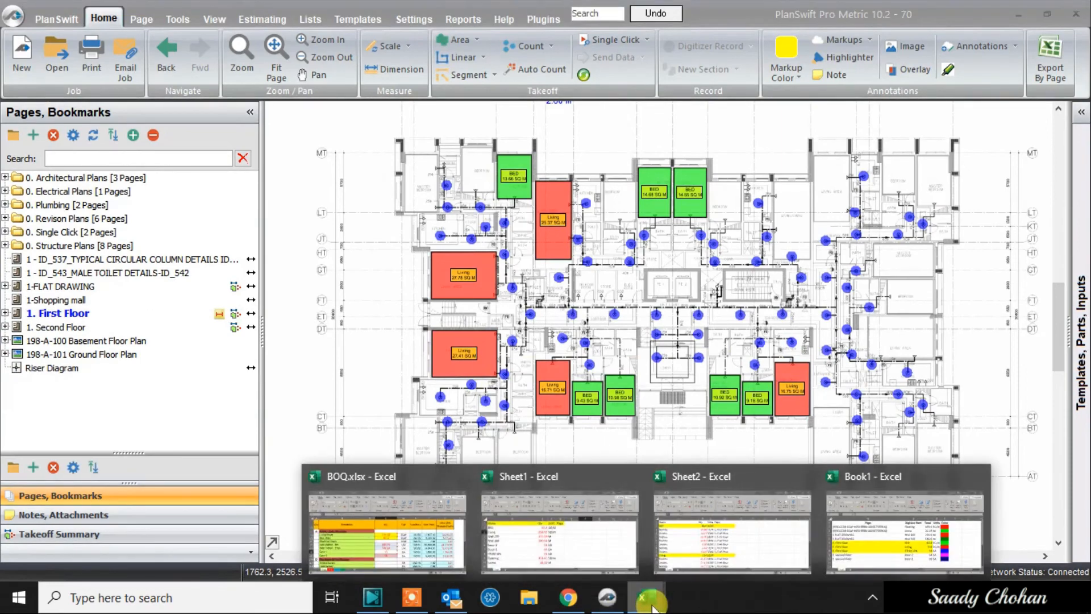
{"action": "left_click", "coordinate": [421, 545]}
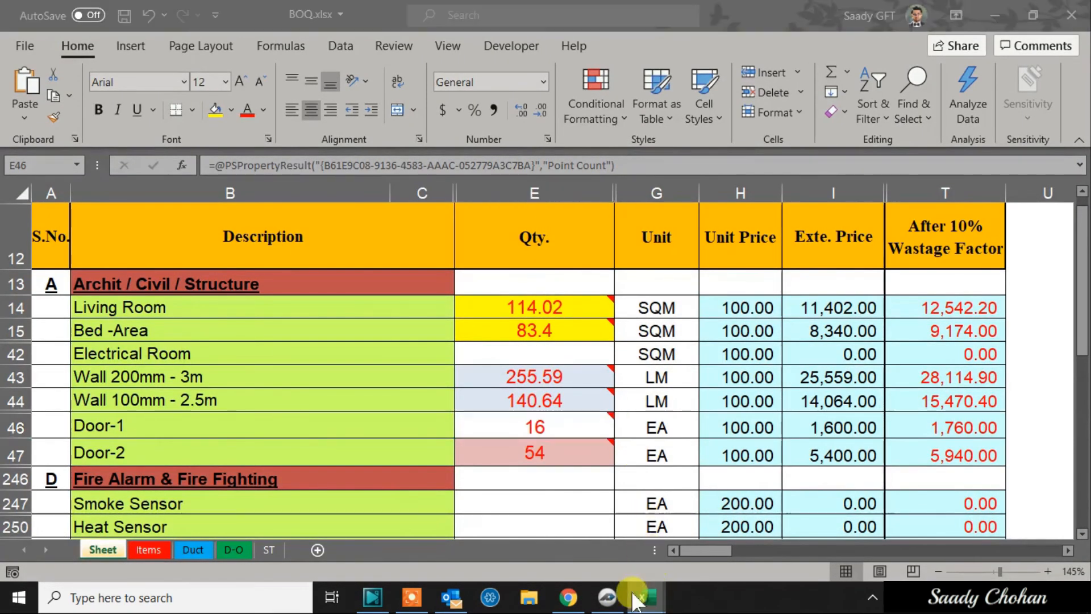
{"action": "mouse_move", "coordinate": [645, 596]}
{"action": "left_click", "coordinate": [567, 534]}
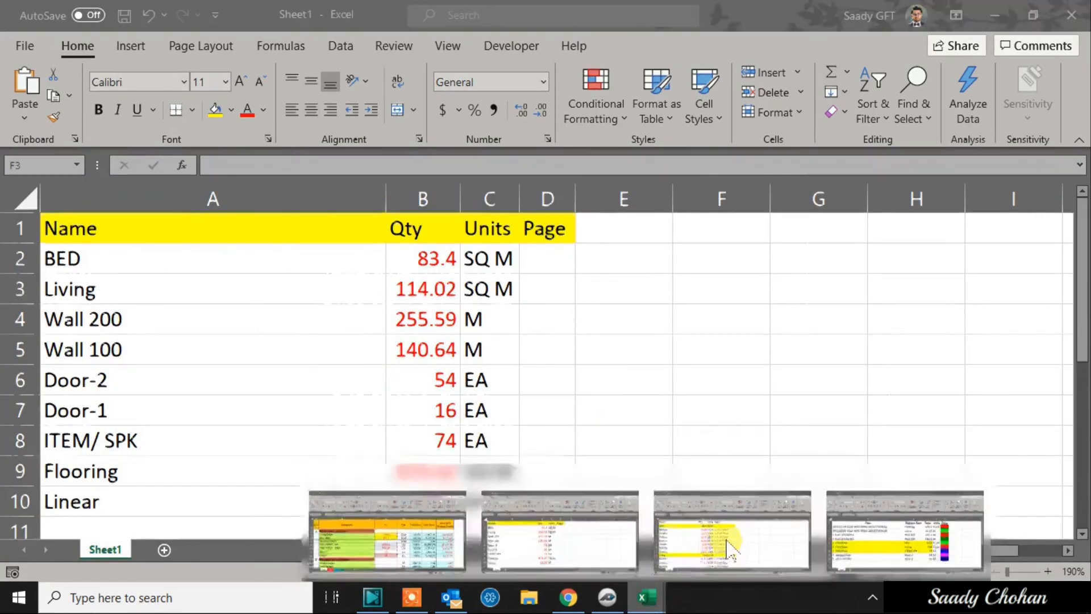
{"action": "left_click", "coordinate": [726, 536]}
{"action": "left_click", "coordinate": [880, 532]}
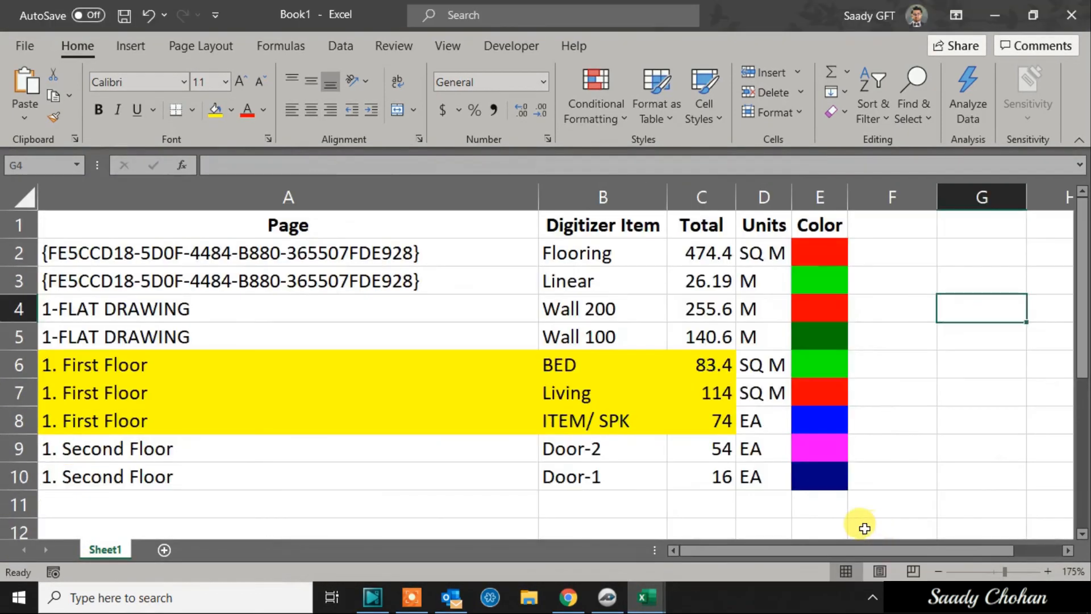
Step: Switch to PlanSwift, view the list of stored jobs for opening, and close it without opening one
{"action": "left_click", "coordinate": [608, 596]}
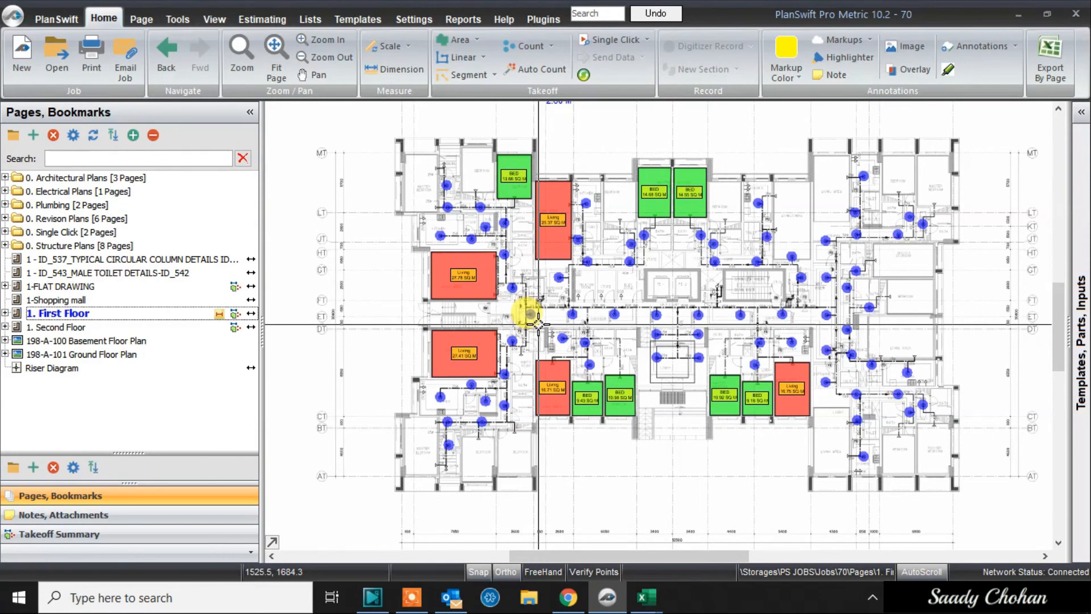
{"action": "left_click", "coordinate": [50, 71]}
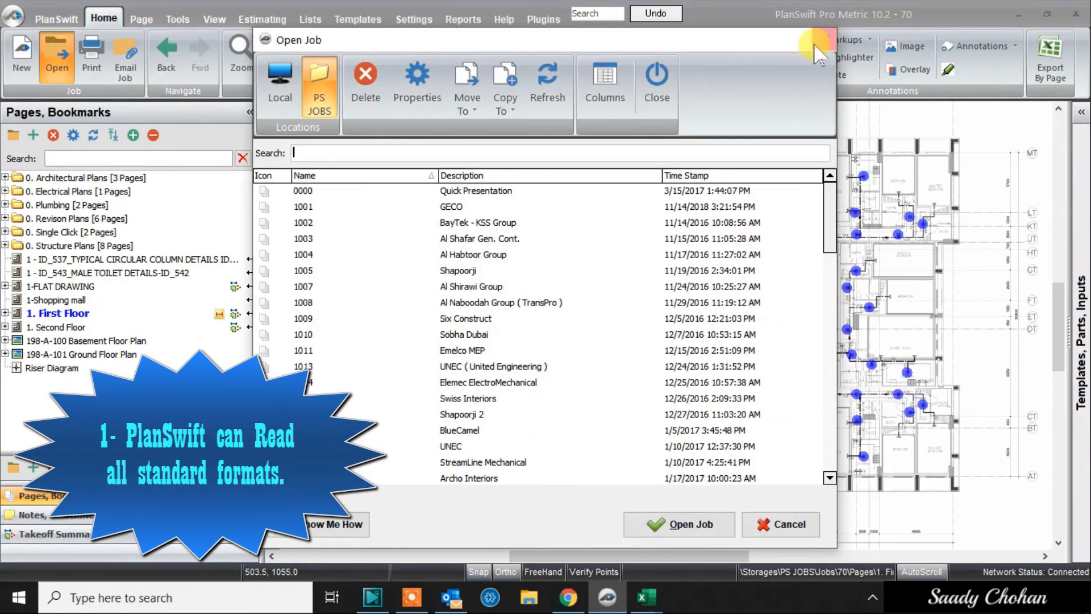
{"action": "left_click", "coordinate": [815, 45]}
Step: Examine the First Floor takeoffs, the overall and 5T to 6T gridline dimensions, and the area and linear takeoff tools
{"action": "scroll", "coordinate": [461, 289], "scroll_direction": "up", "scroll_amount": 2}
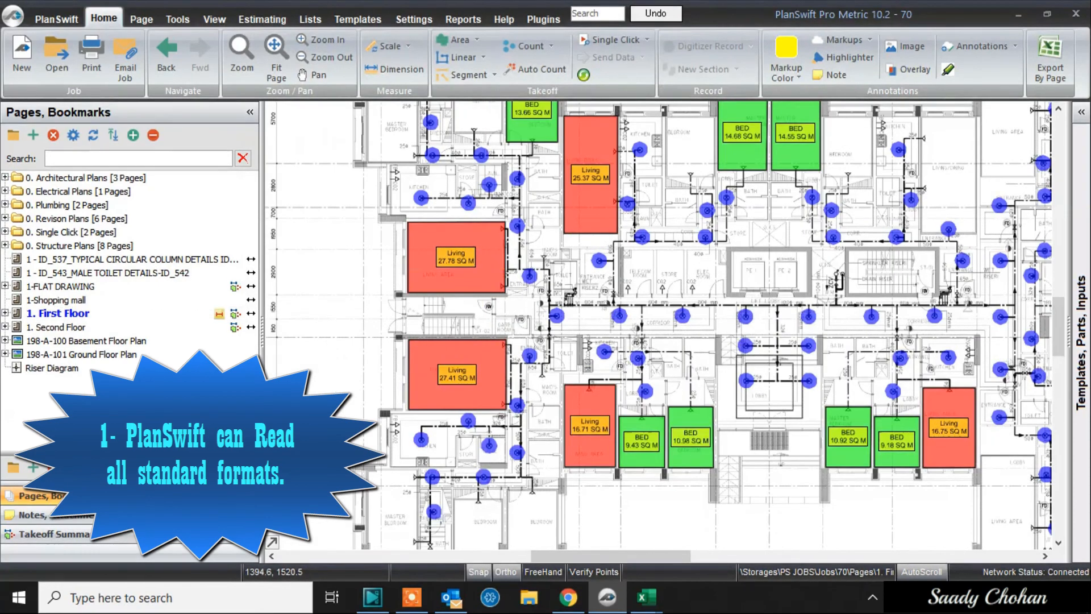
{"action": "left_click_drag", "start_coordinate": [516, 265], "coordinate": [531, 364]}
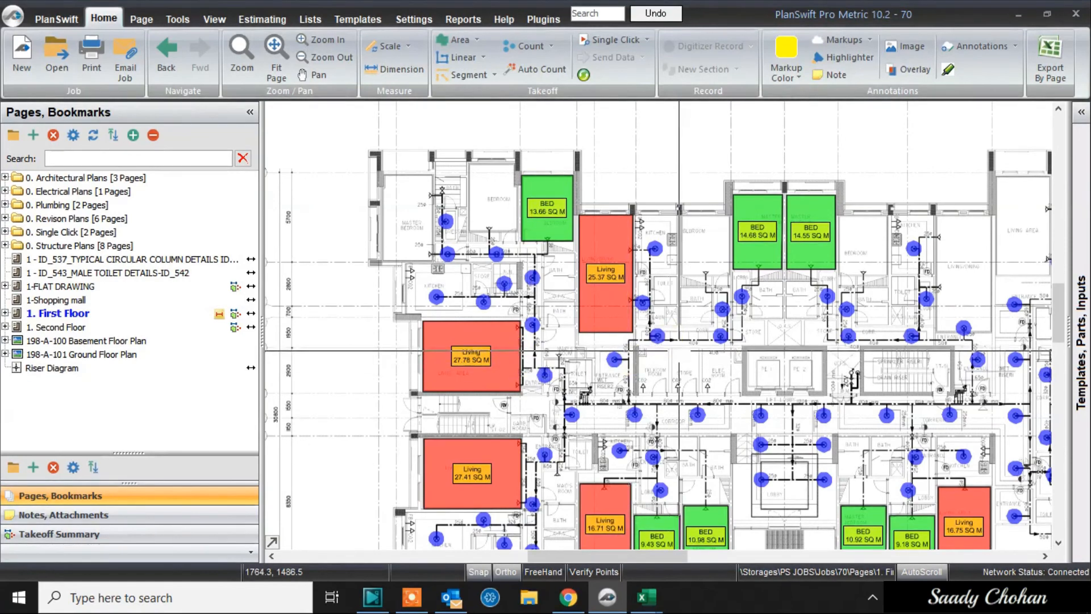
{"action": "left_click_drag", "start_coordinate": [654, 350], "coordinate": [650, 471]}
{"action": "scroll", "coordinate": [790, 196], "scroll_direction": "up", "scroll_amount": 2}
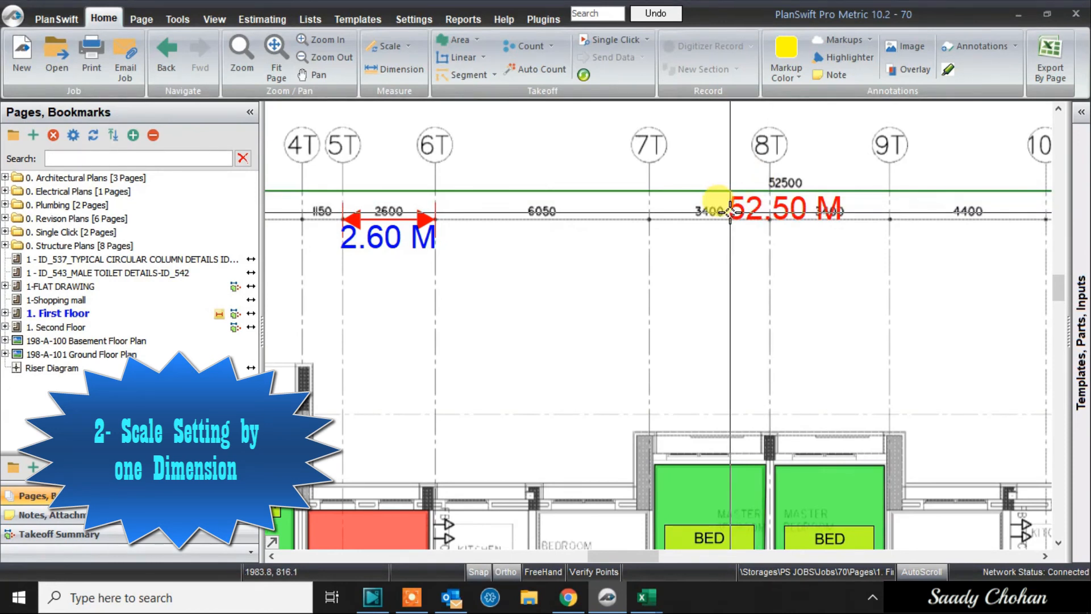
{"action": "scroll", "coordinate": [730, 211], "scroll_direction": "down", "scroll_amount": 2}
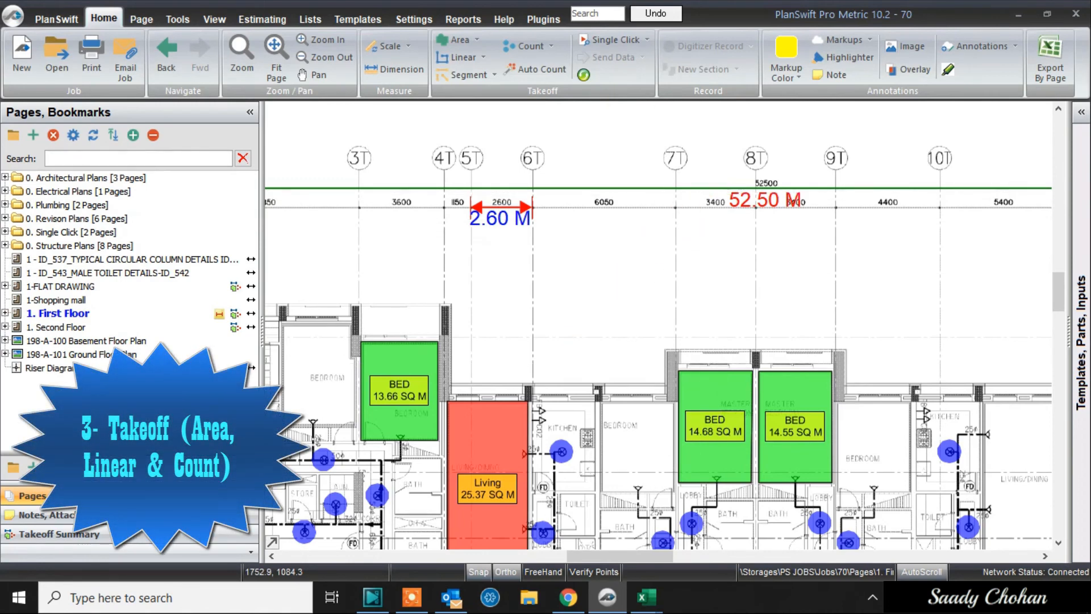
{"action": "left_click_drag", "start_coordinate": [472, 392], "coordinate": [496, 305]}
{"action": "left_click", "coordinate": [455, 39]}
{"action": "left_click", "coordinate": [468, 57]}
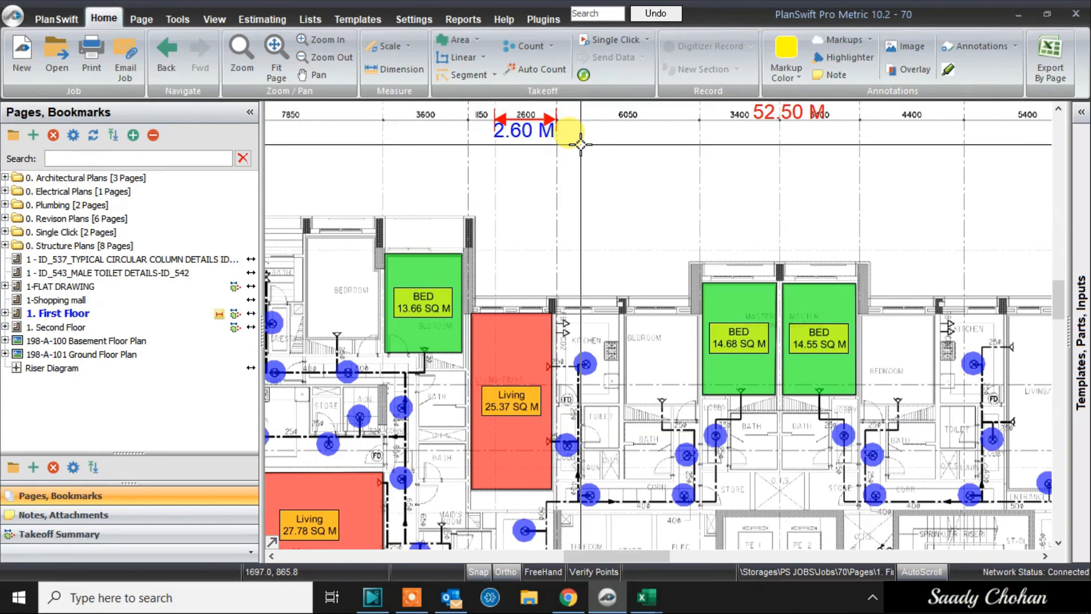
Step: Open the Fire Fighting REV 00 page from the revision plans and examine the clouded store room change
{"action": "left_click", "coordinate": [5, 218]}
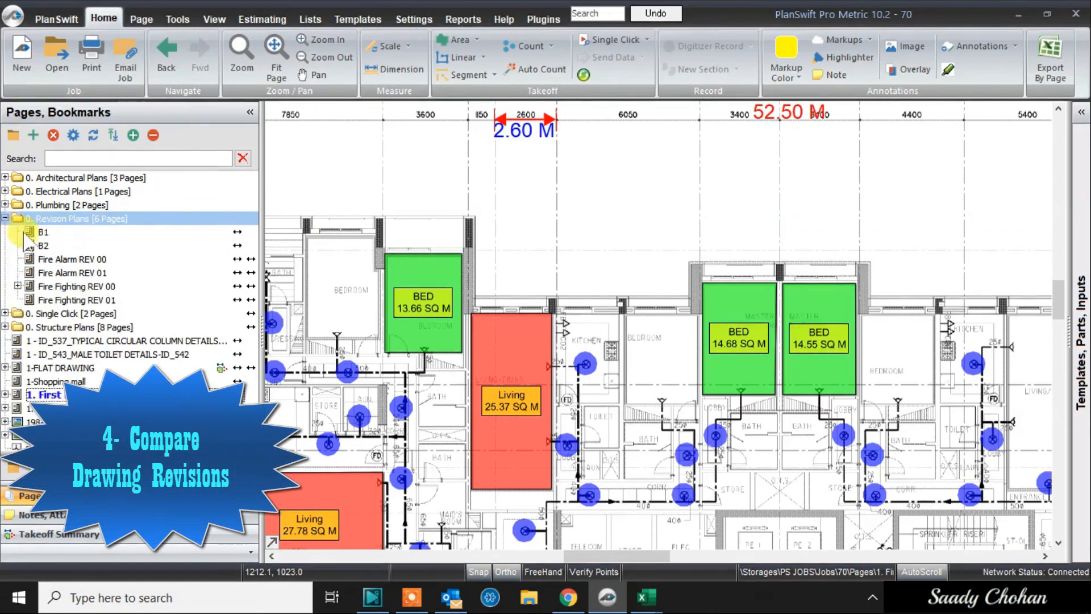
{"action": "left_click", "coordinate": [62, 286]}
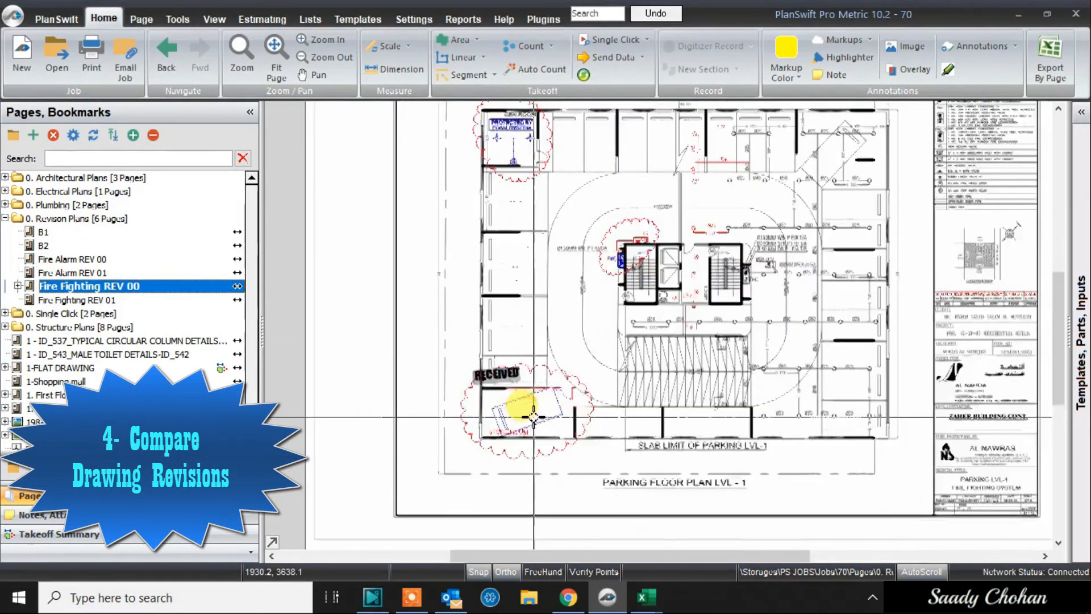
{"action": "scroll", "coordinate": [532, 416], "scroll_direction": "up", "scroll_amount": 5}
{"action": "scroll", "coordinate": [533, 416], "scroll_direction": "down", "scroll_amount": 1}
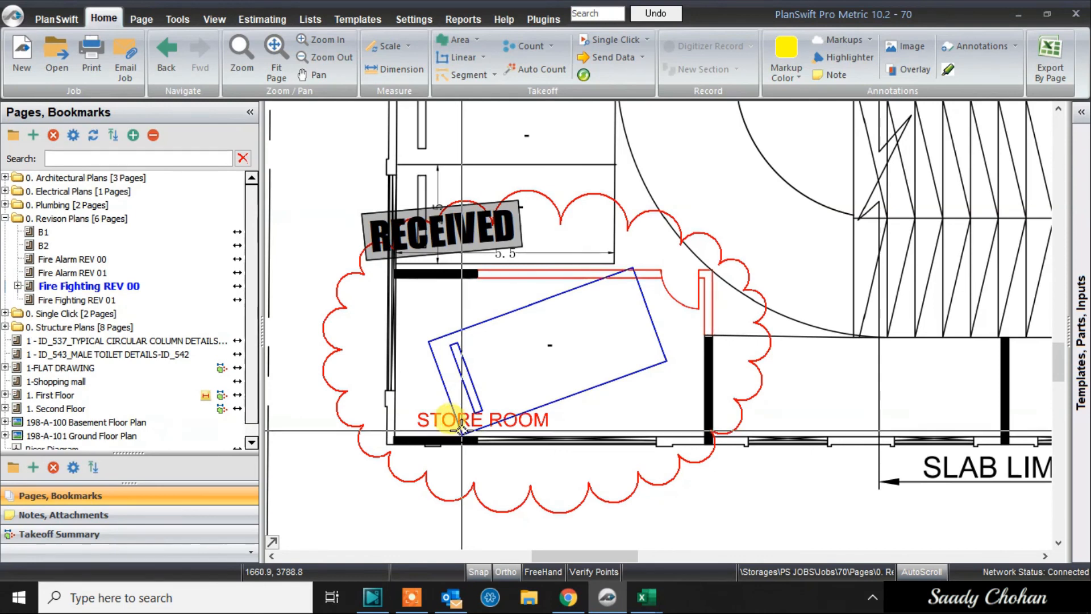
Step: View the BOQ workbook in Excel, return to PlanSwift, and examine the revision clouds on the parking floor plan
{"action": "mouse_move", "coordinate": [645, 594]}
{"action": "left_click", "coordinate": [438, 544]}
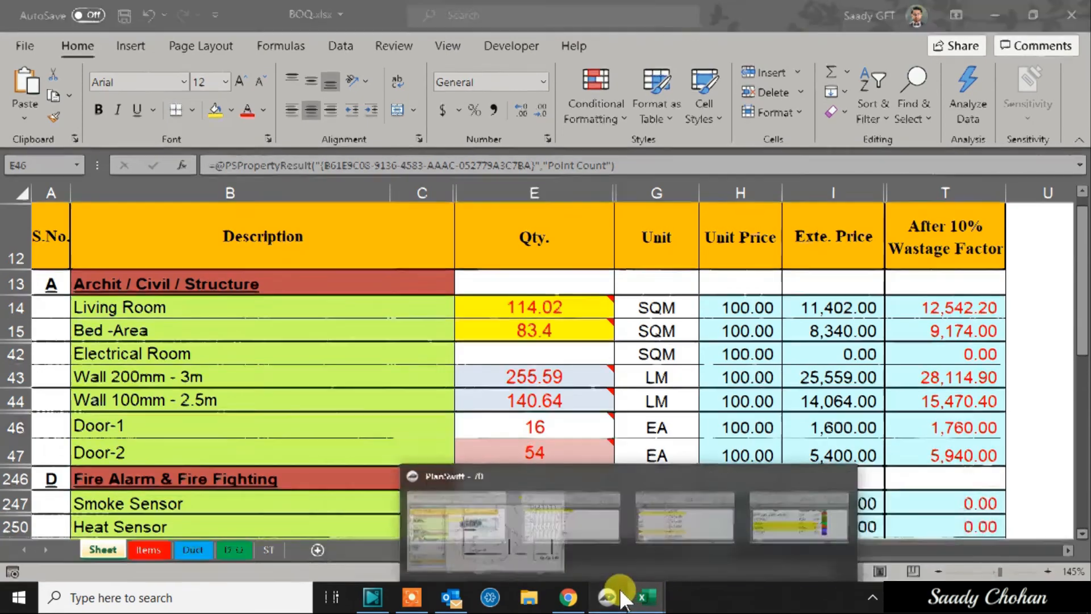
{"action": "left_click", "coordinate": [622, 568]}
{"action": "scroll", "coordinate": [565, 445], "scroll_direction": "down", "scroll_amount": 3}
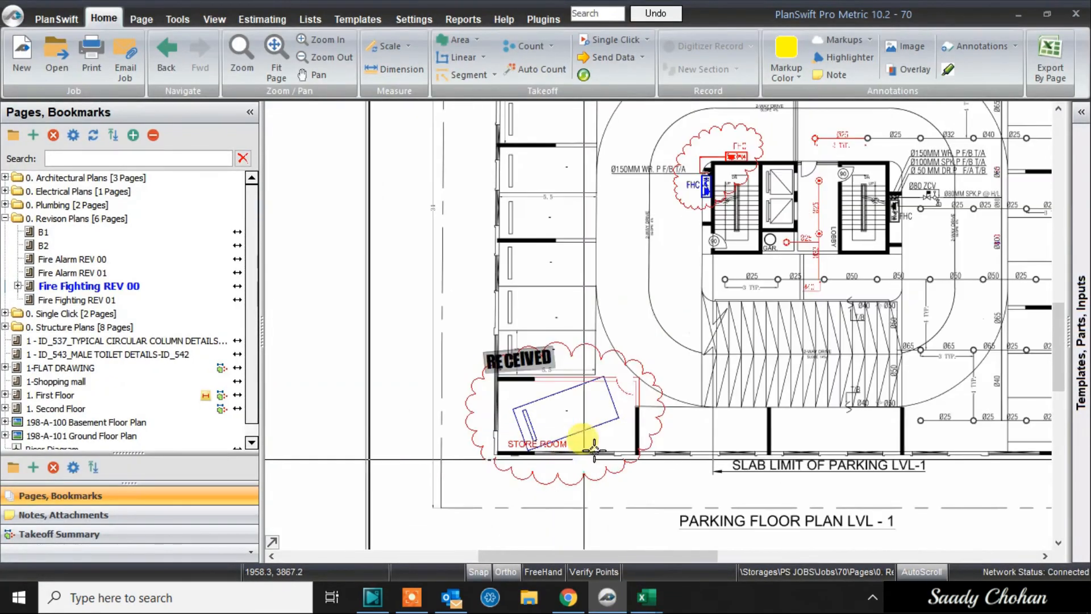
{"action": "scroll", "coordinate": [562, 471], "scroll_direction": "up", "scroll_amount": 2}
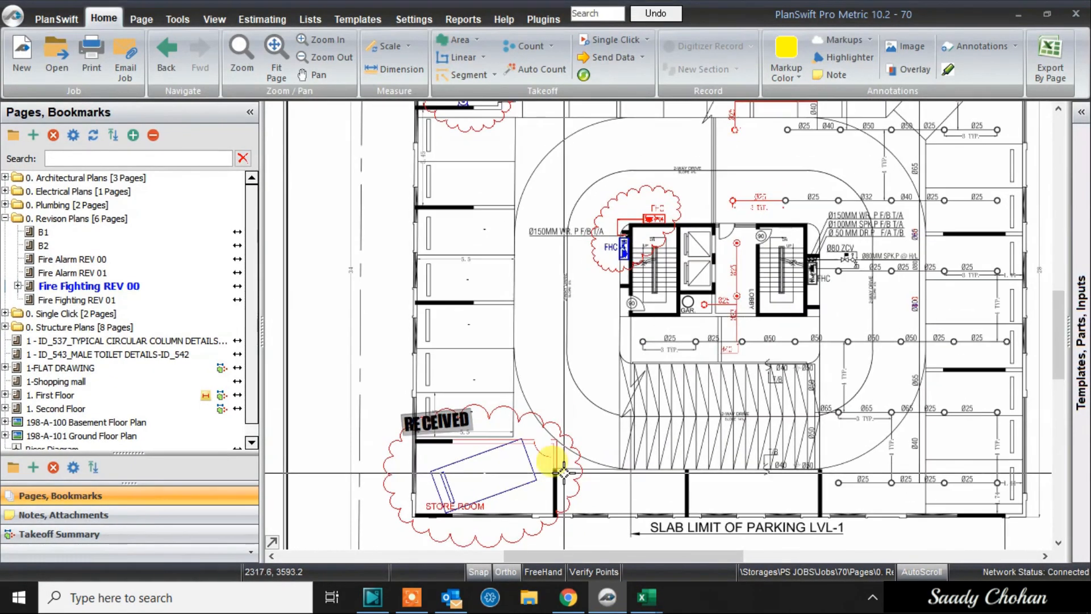